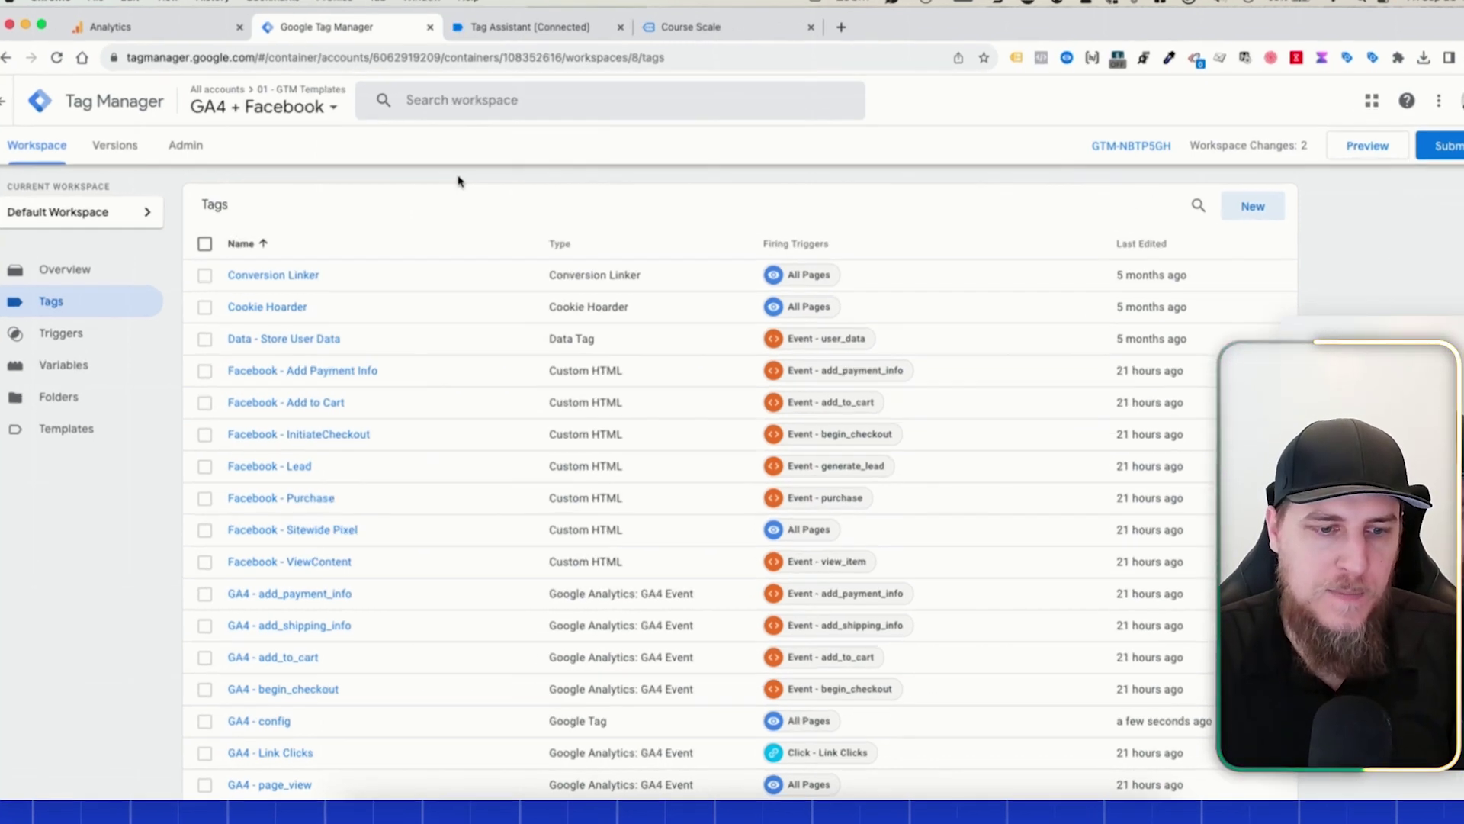
# Step: Open the GA4 - config tag and examine its Tag ID and configuration settings
pyautogui.scroll(-2, 320, 633)
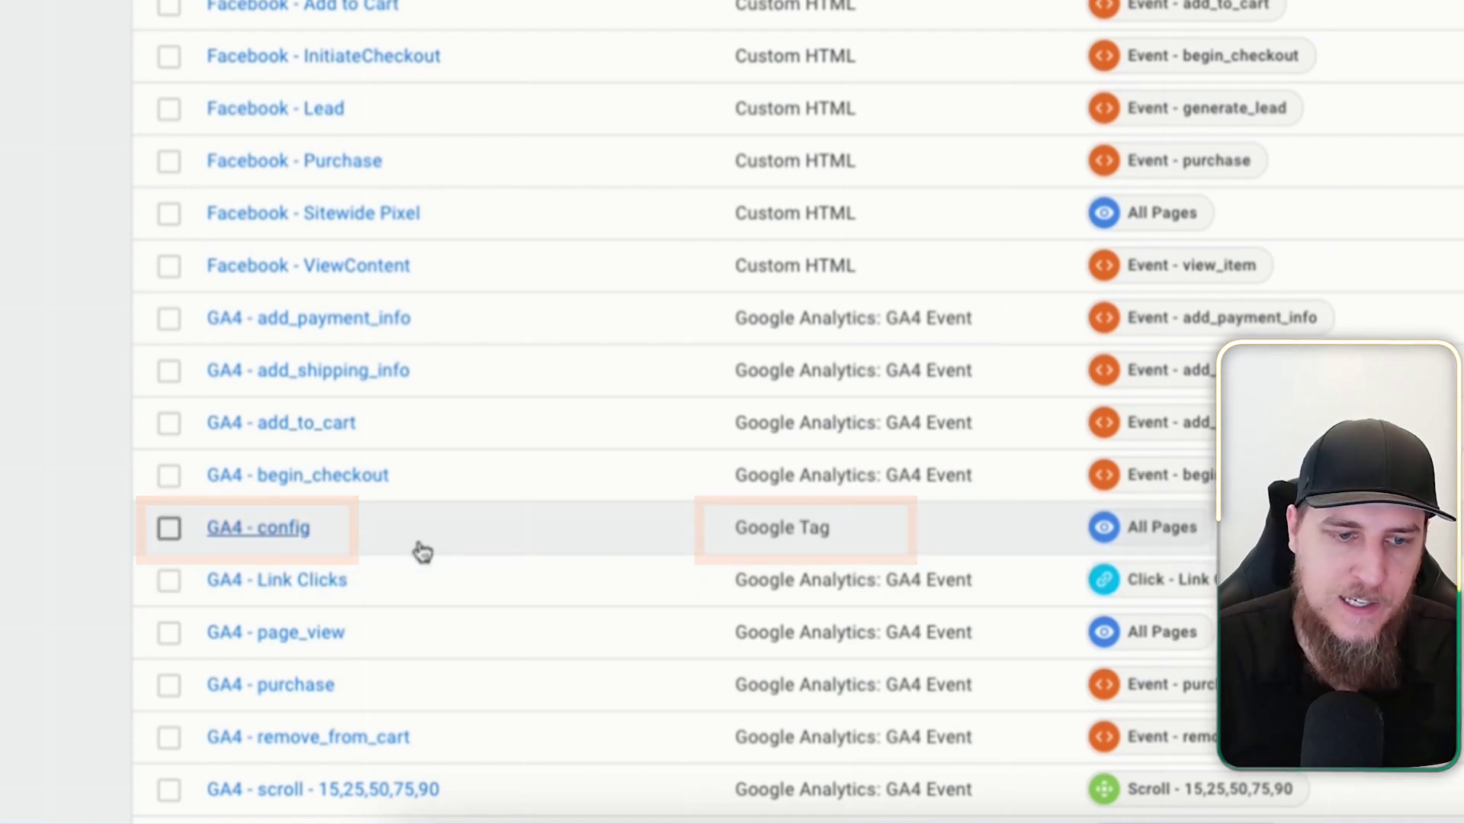
pyautogui.click(267, 527)
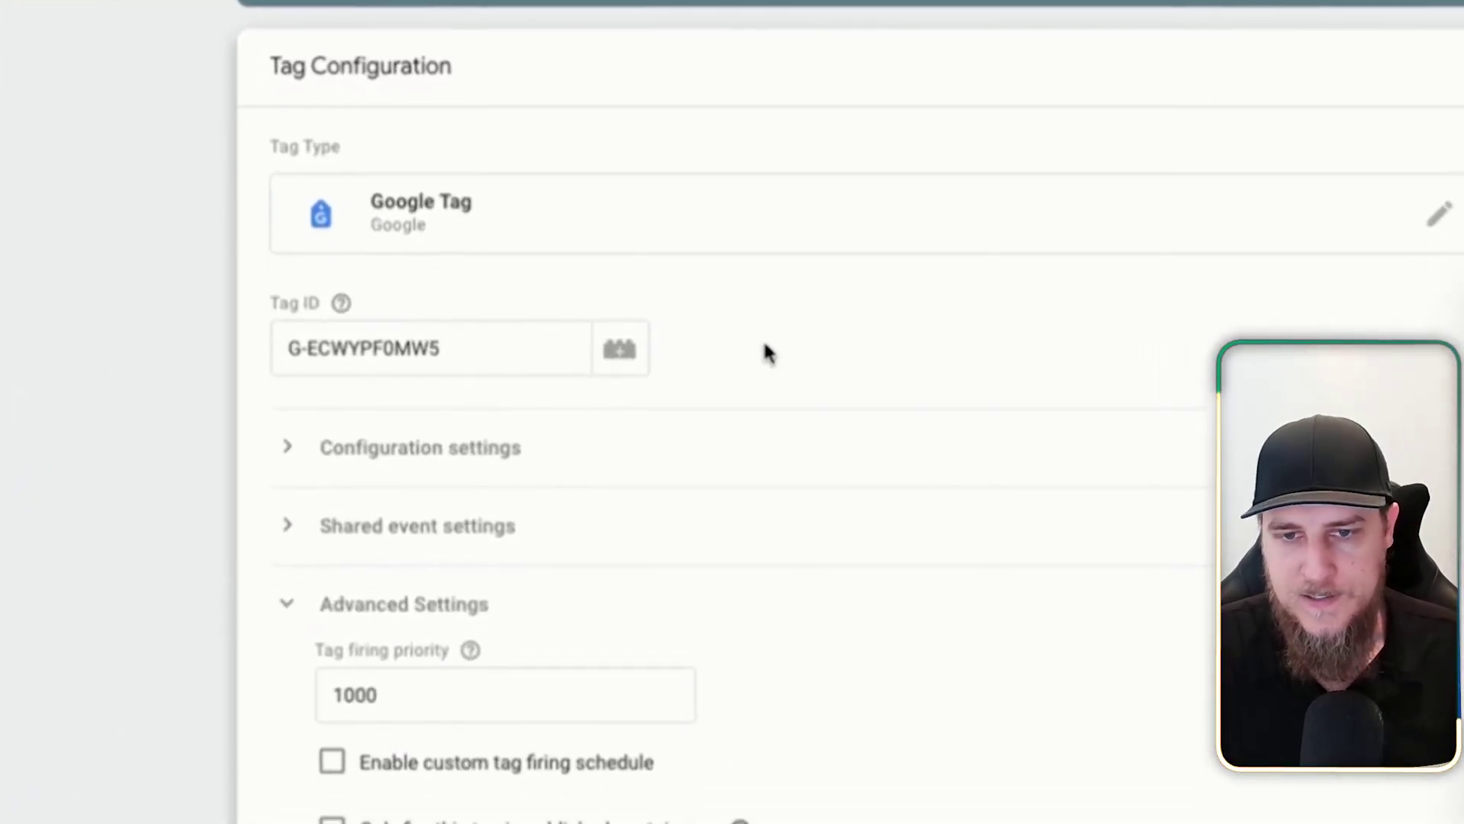
pyautogui.moveTo(485, 358); pyautogui.dragTo(271, 349)
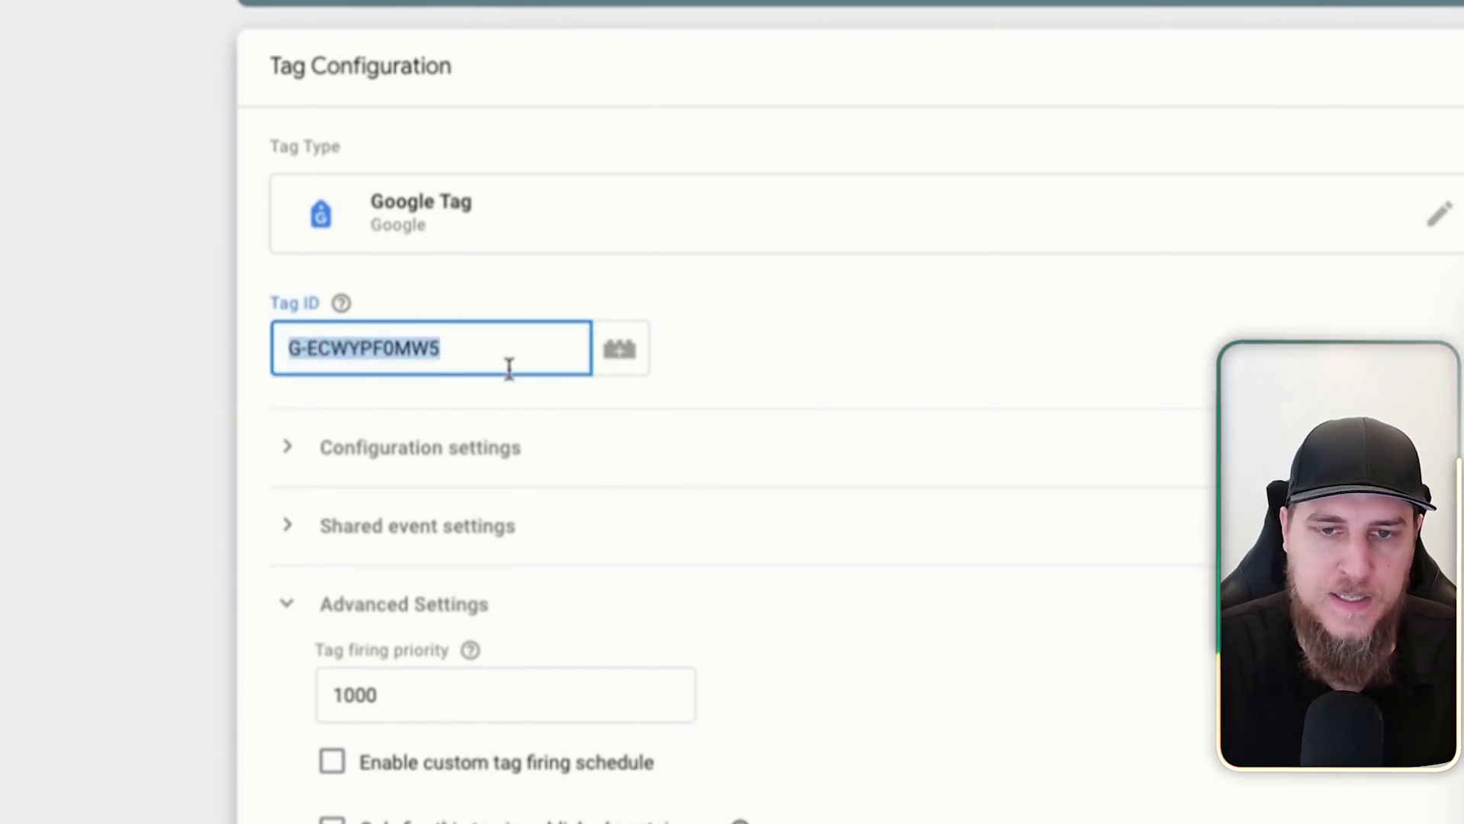
pyautogui.click(303, 467)
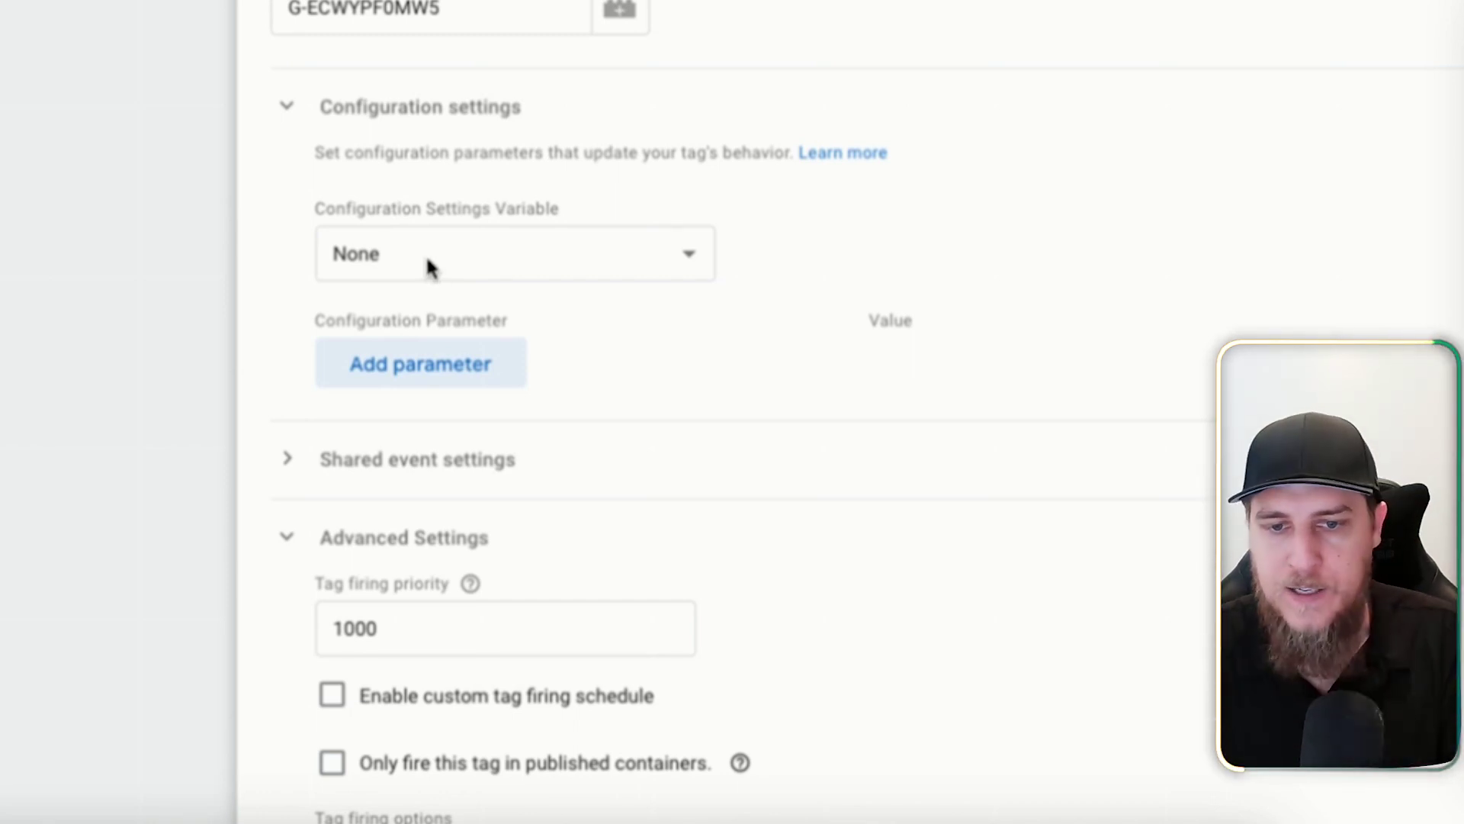
pyautogui.click(299, 467)
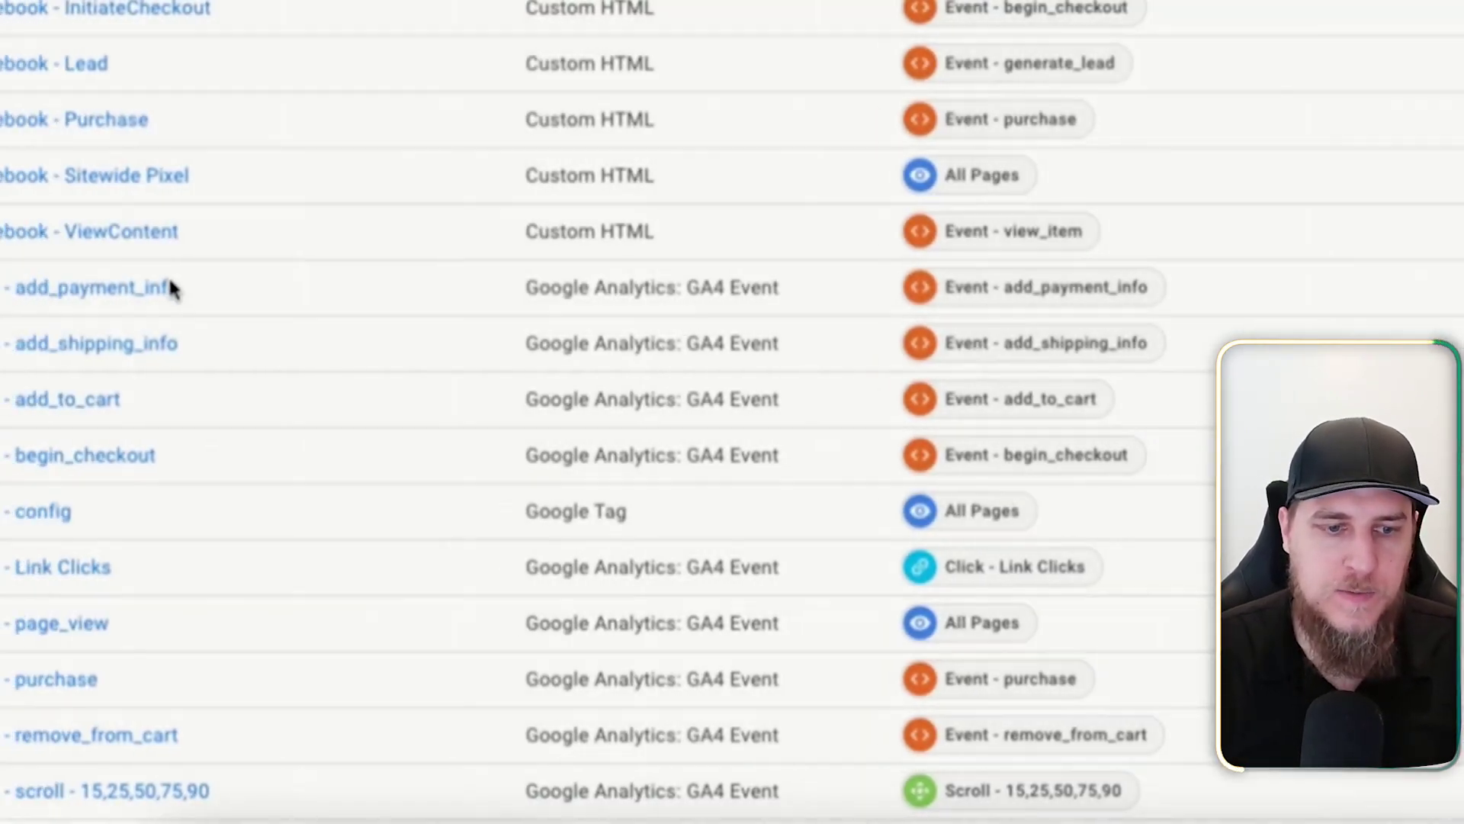
# Step: Open the GA4 - view_item tag's configuration and examine its Measurement ID
pyautogui.scroll(-4, 324, 418)
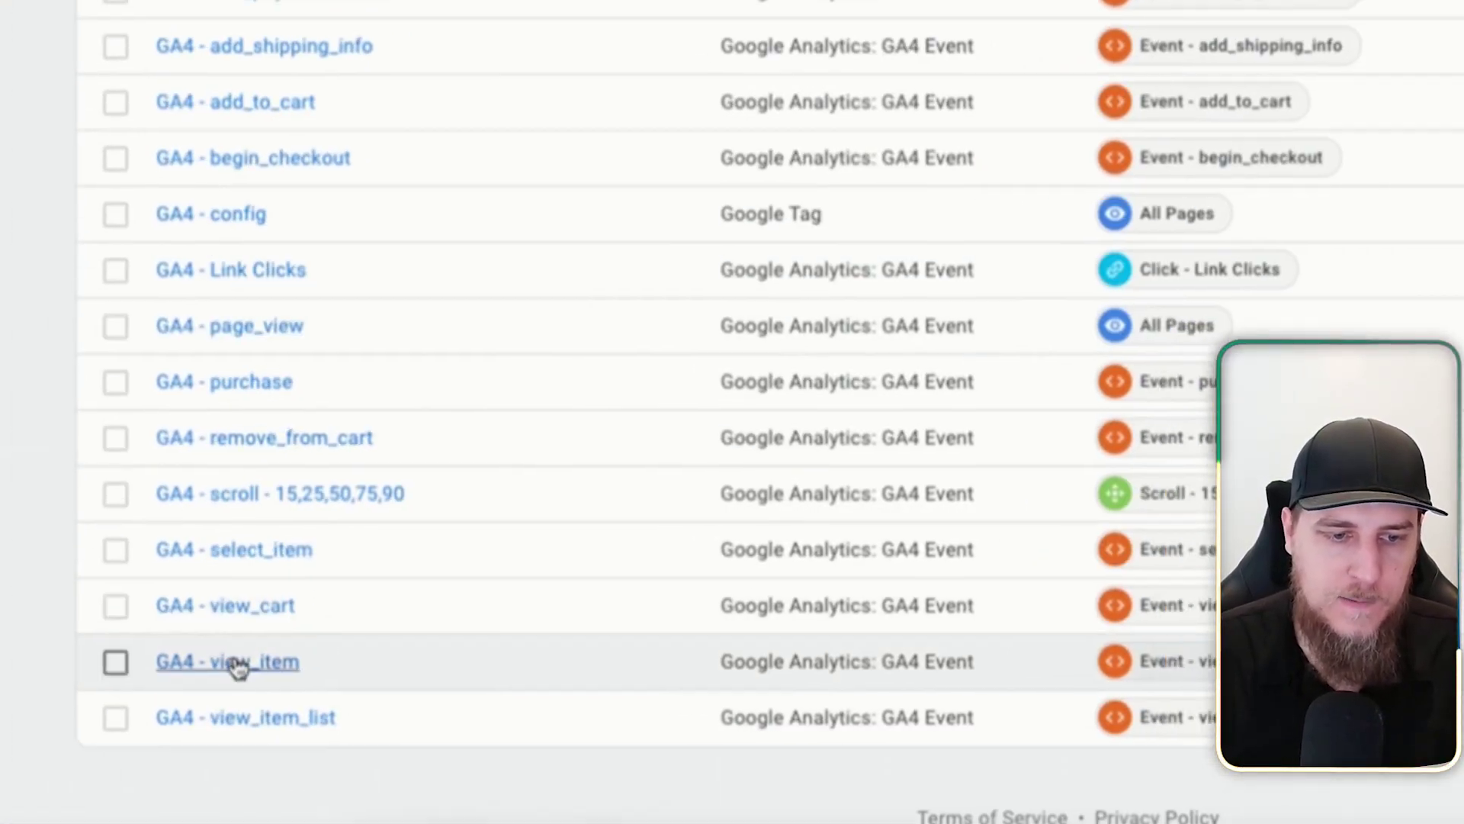
pyautogui.click(286, 639)
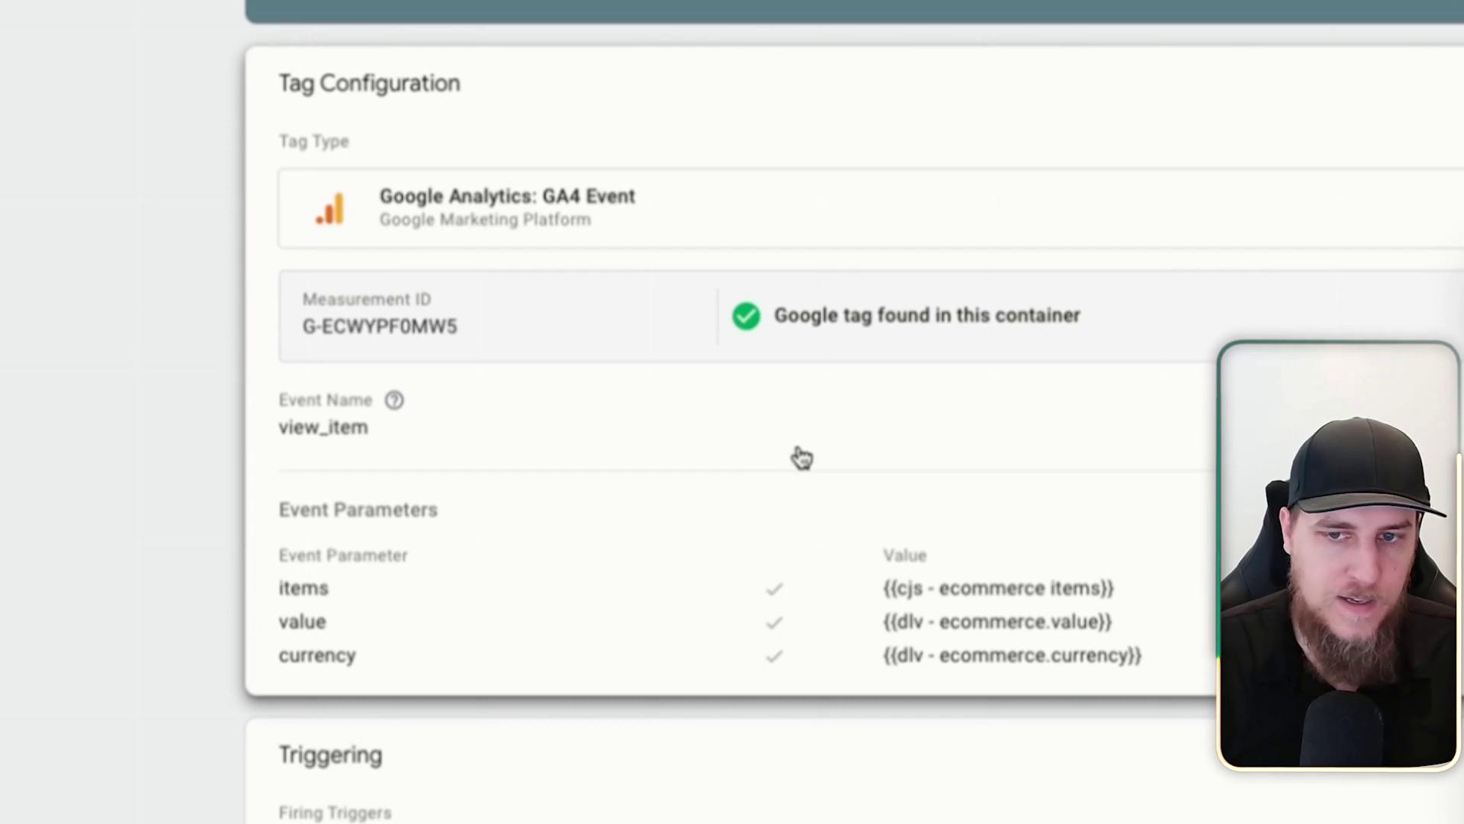
pyautogui.click(795, 459)
pyautogui.scroll(-1, 736, 477)
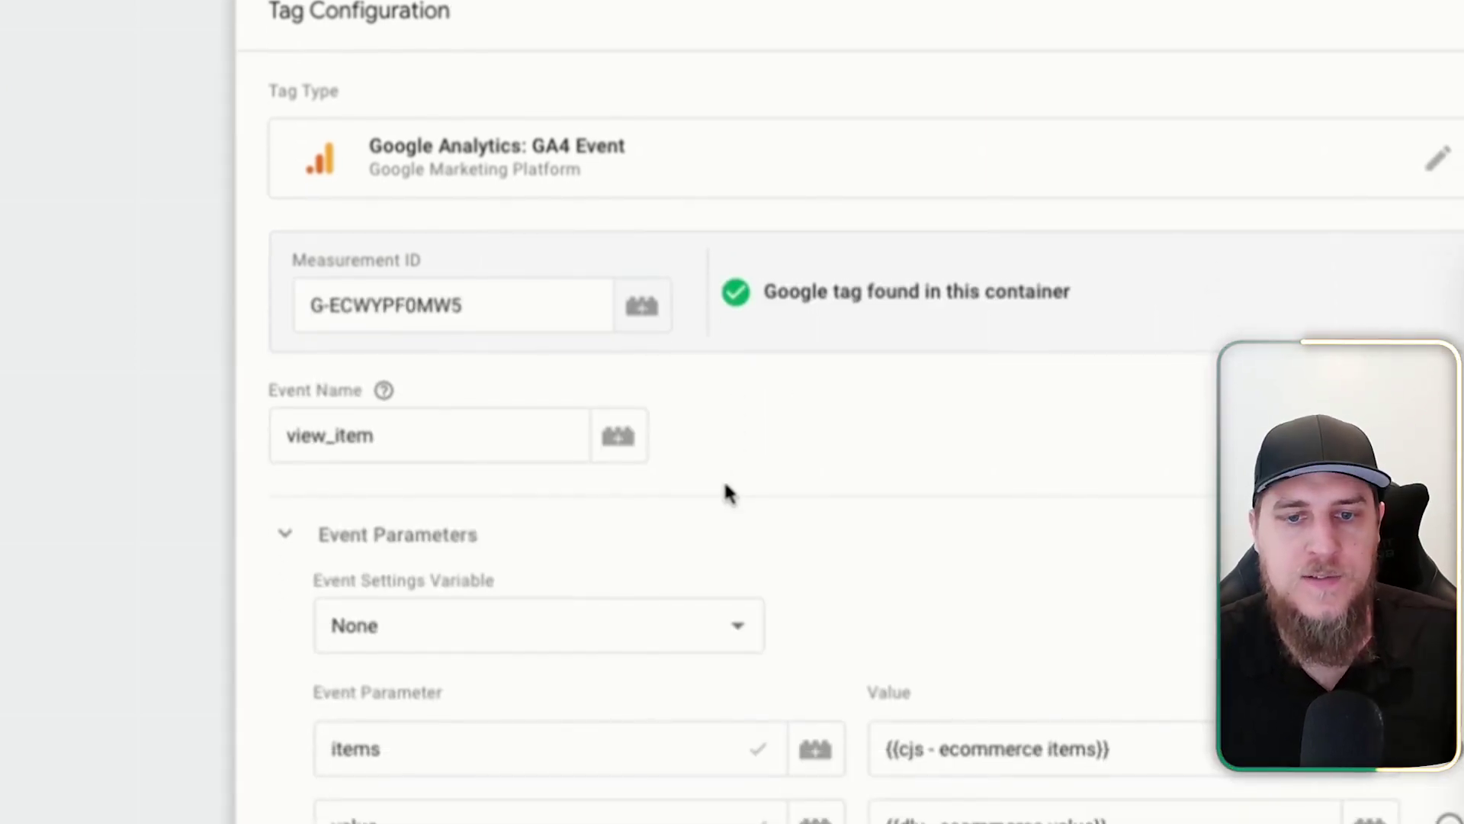
pyautogui.scroll(-1, 724, 484)
pyautogui.doubleClick(411, 396)
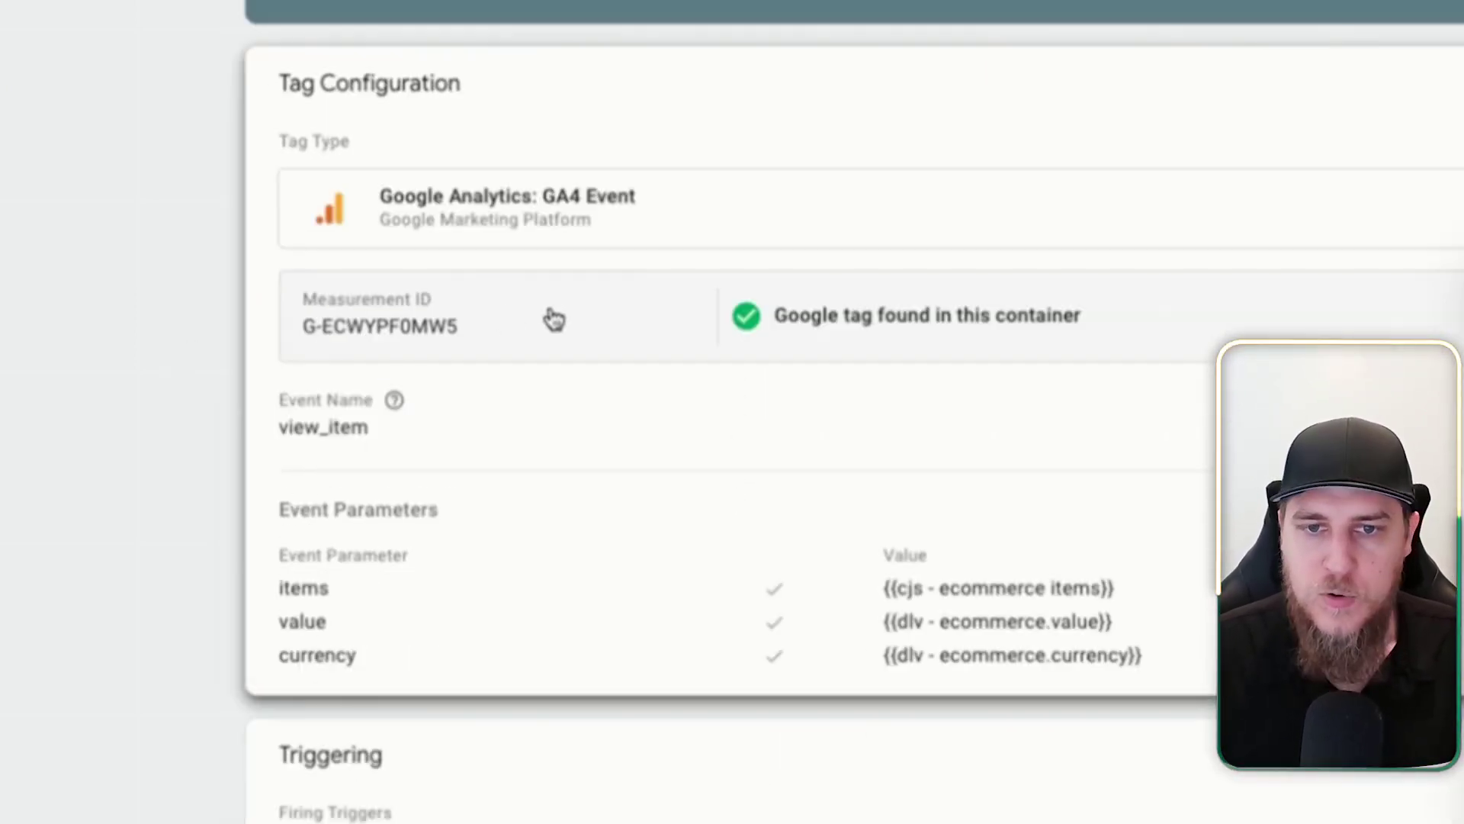
pyautogui.click(549, 318)
pyautogui.click(352, 393)
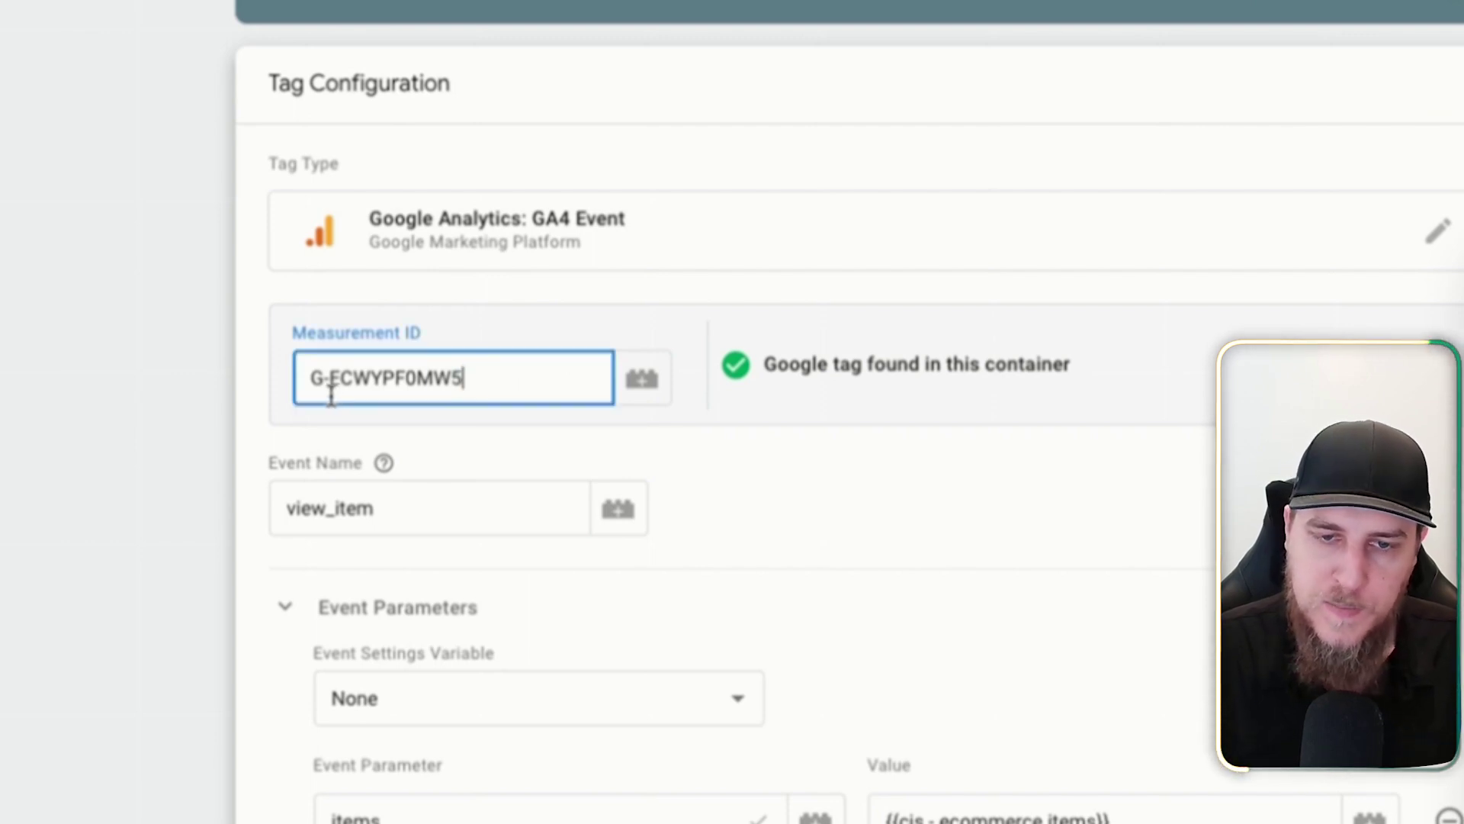
pyautogui.keyDown('shift'); pyautogui.click(324, 390); pyautogui.keyUp('shift')
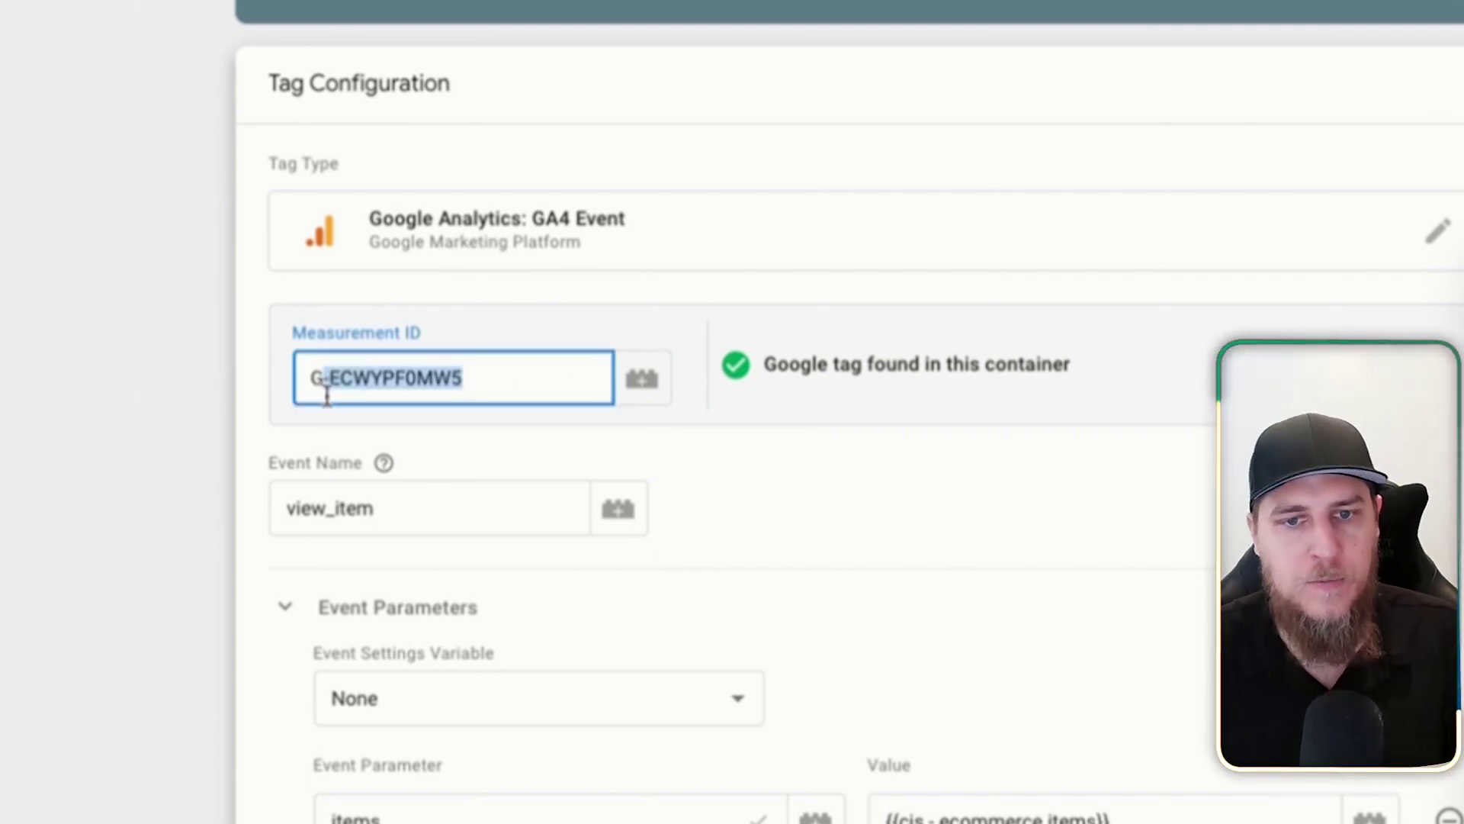
pyautogui.click(972, 521)
pyautogui.scroll(-1, 972, 520)
pyautogui.scroll(1, 971, 516)
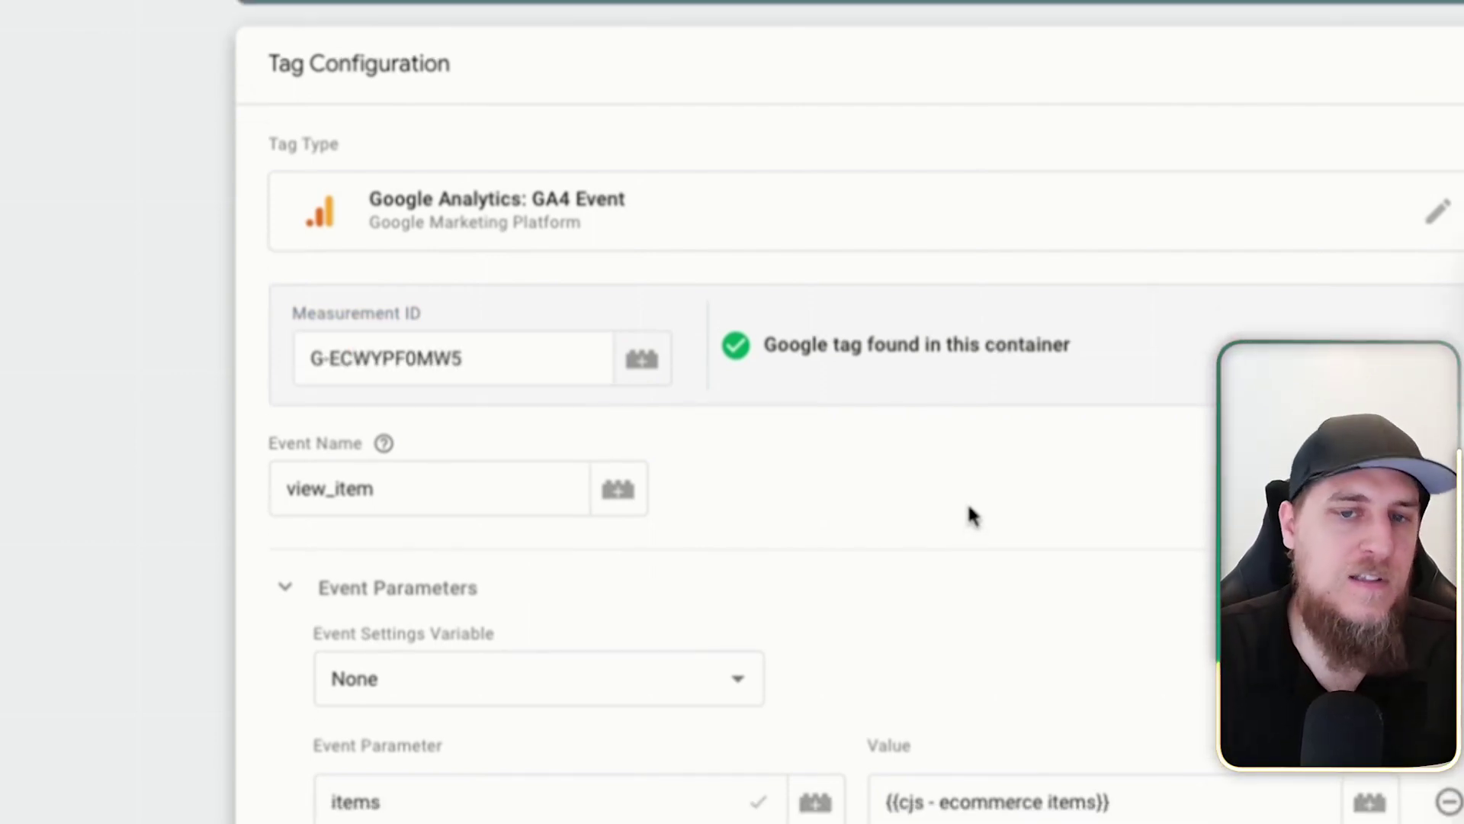
# Step: Review the event name and event parameters of the GA4 - view_item tag
pyautogui.scroll(-1, 970, 510)
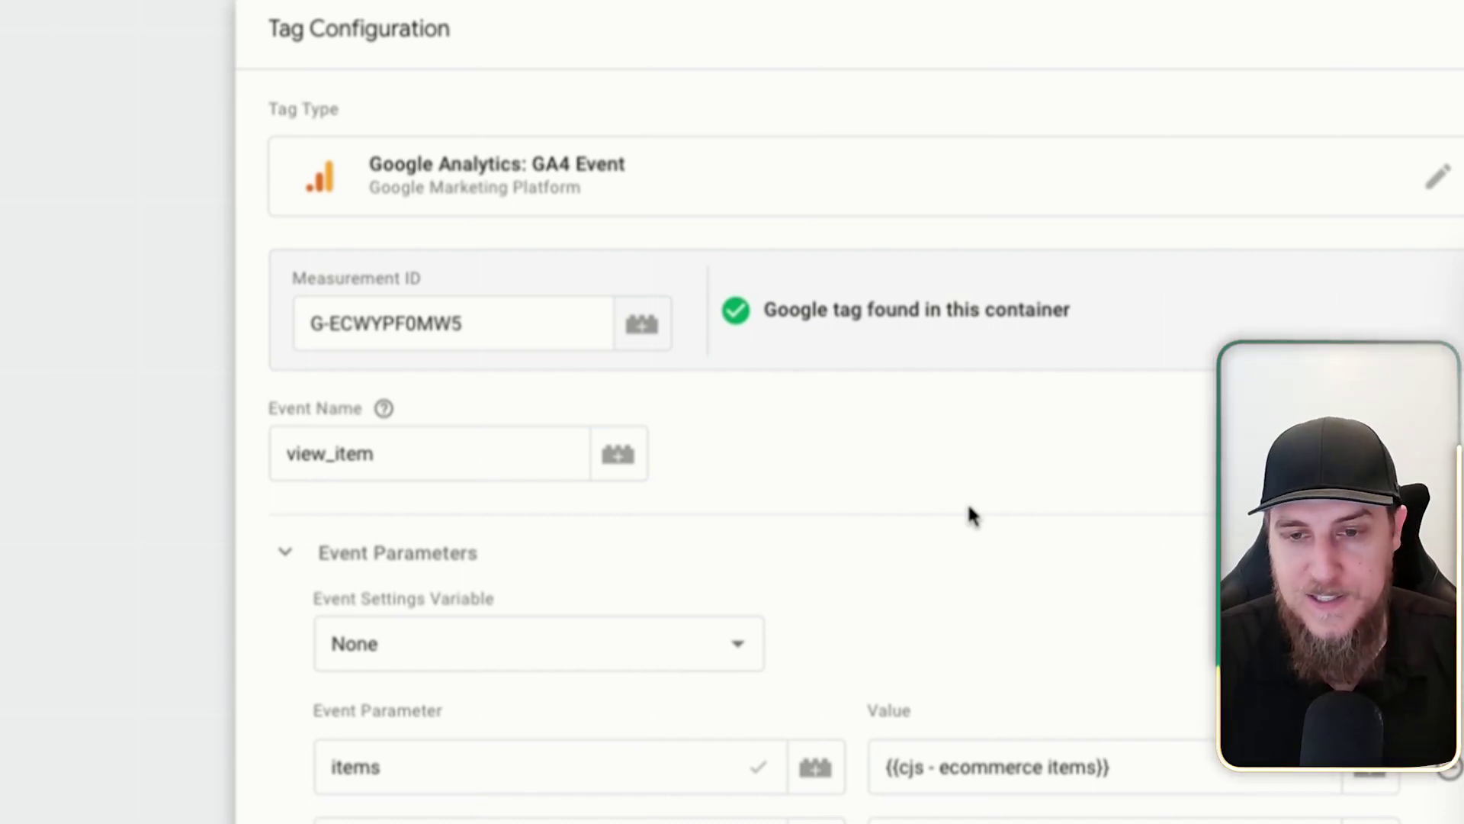
pyautogui.scroll(-1, 990, 459)
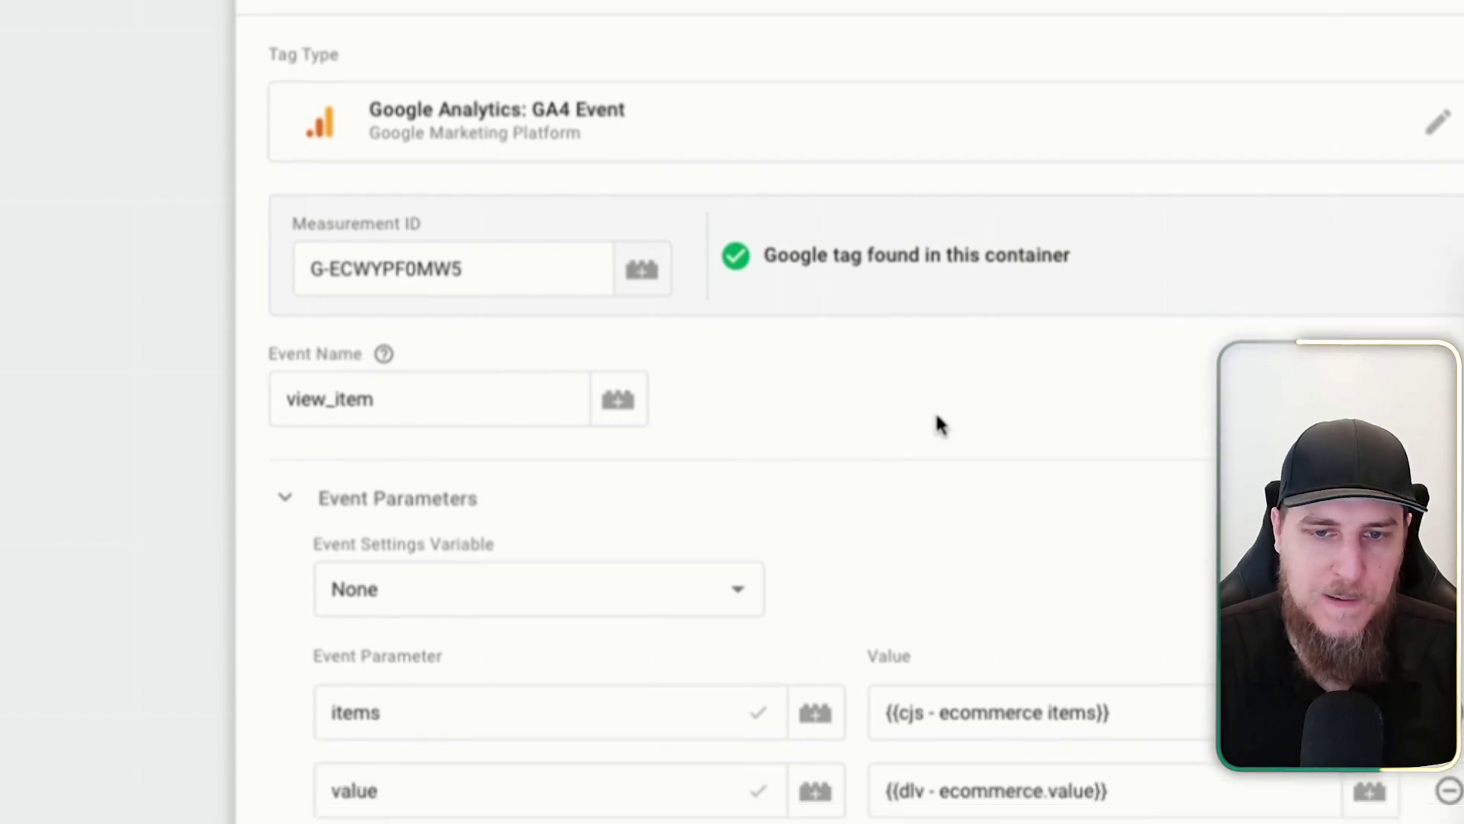
pyautogui.click(353, 399)
pyautogui.moveTo(353, 399); pyautogui.dragTo(311, 398)
pyautogui.click(317, 393)
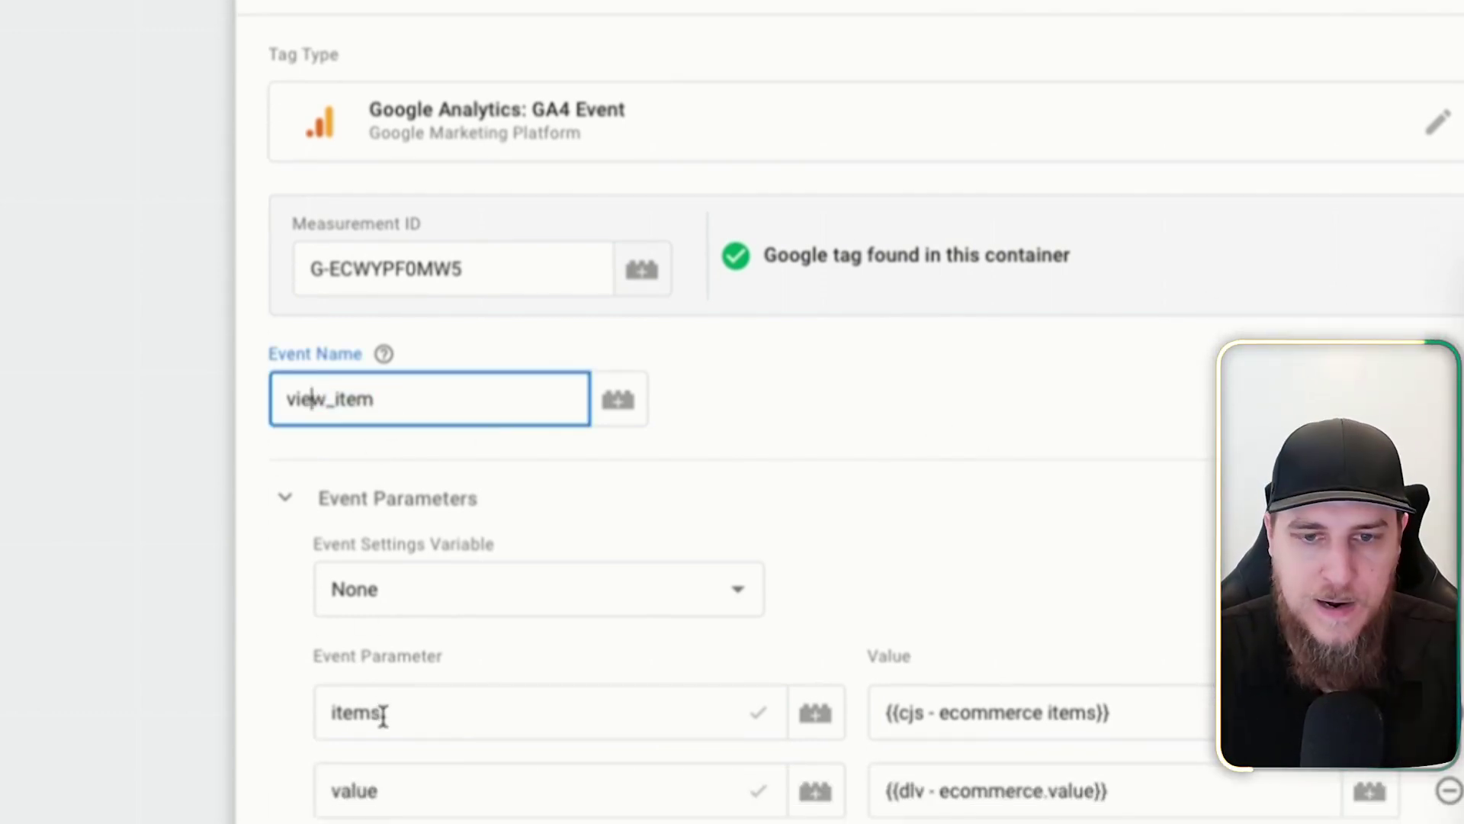
pyautogui.scroll(-1, 458, 723)
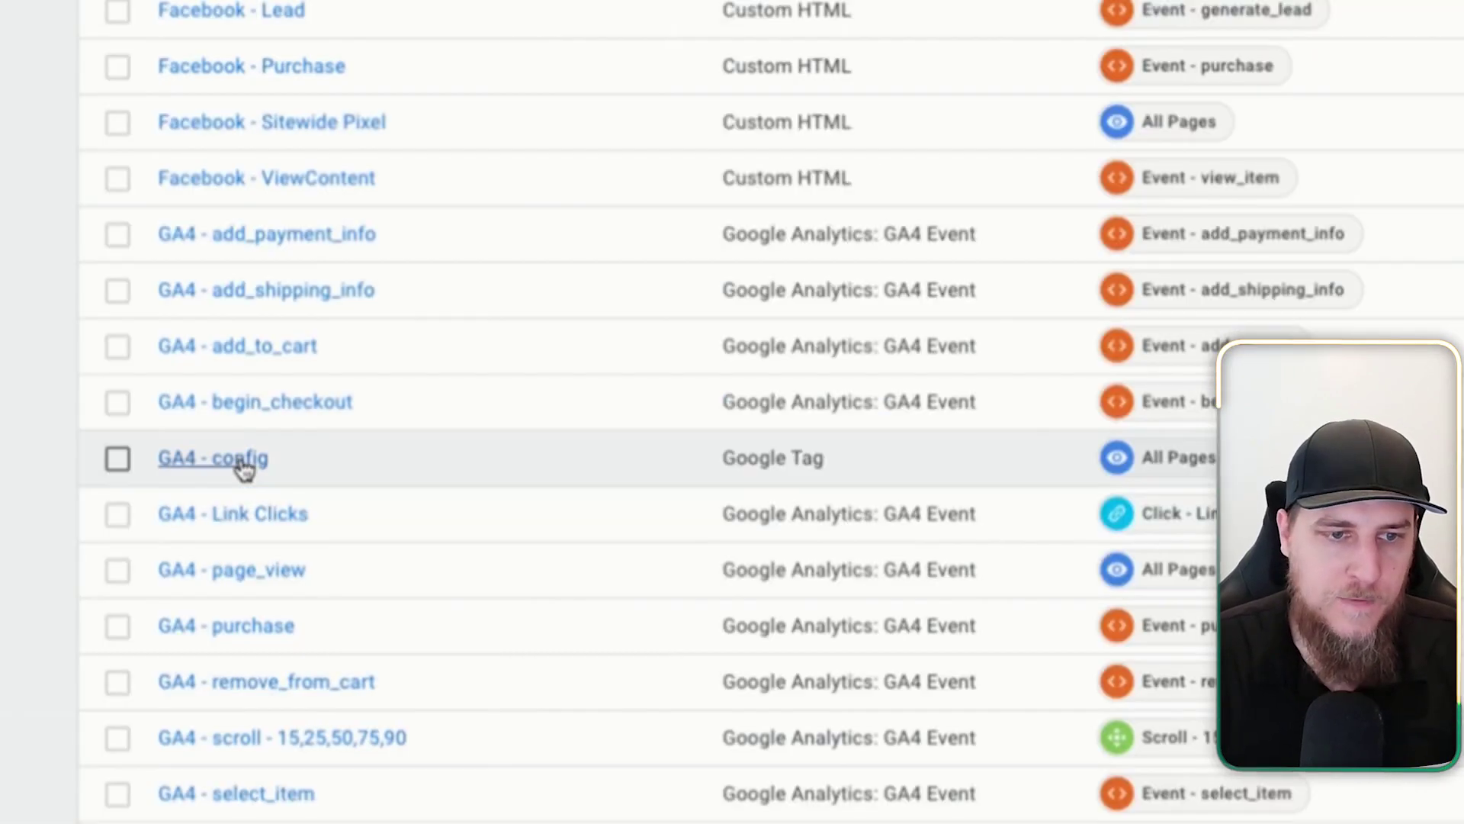
# Step: Open the GA4 - config tag for editing and clear its Tag ID
pyautogui.click(232, 461)
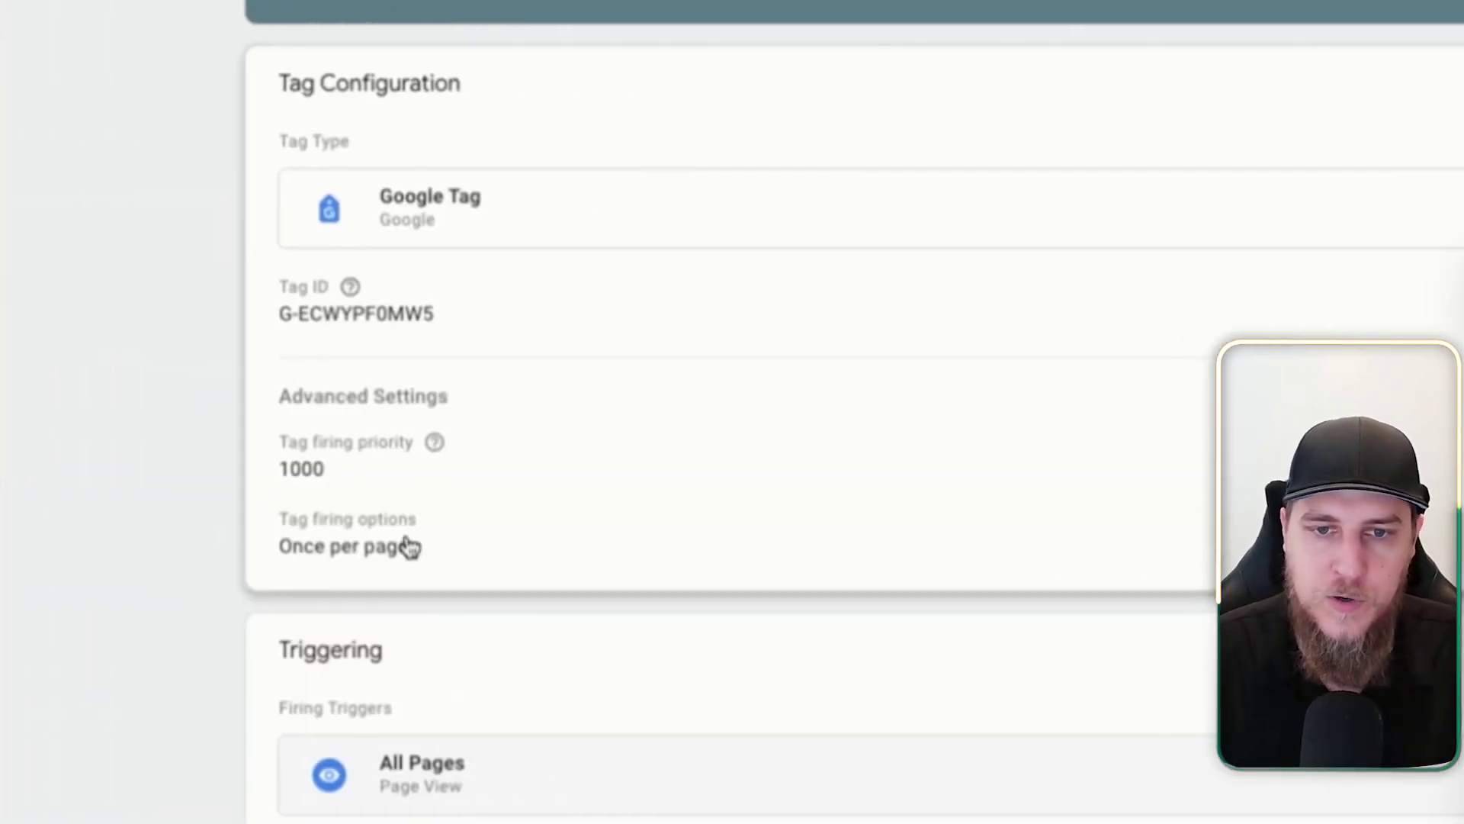
pyautogui.click(516, 336)
pyautogui.click(396, 363)
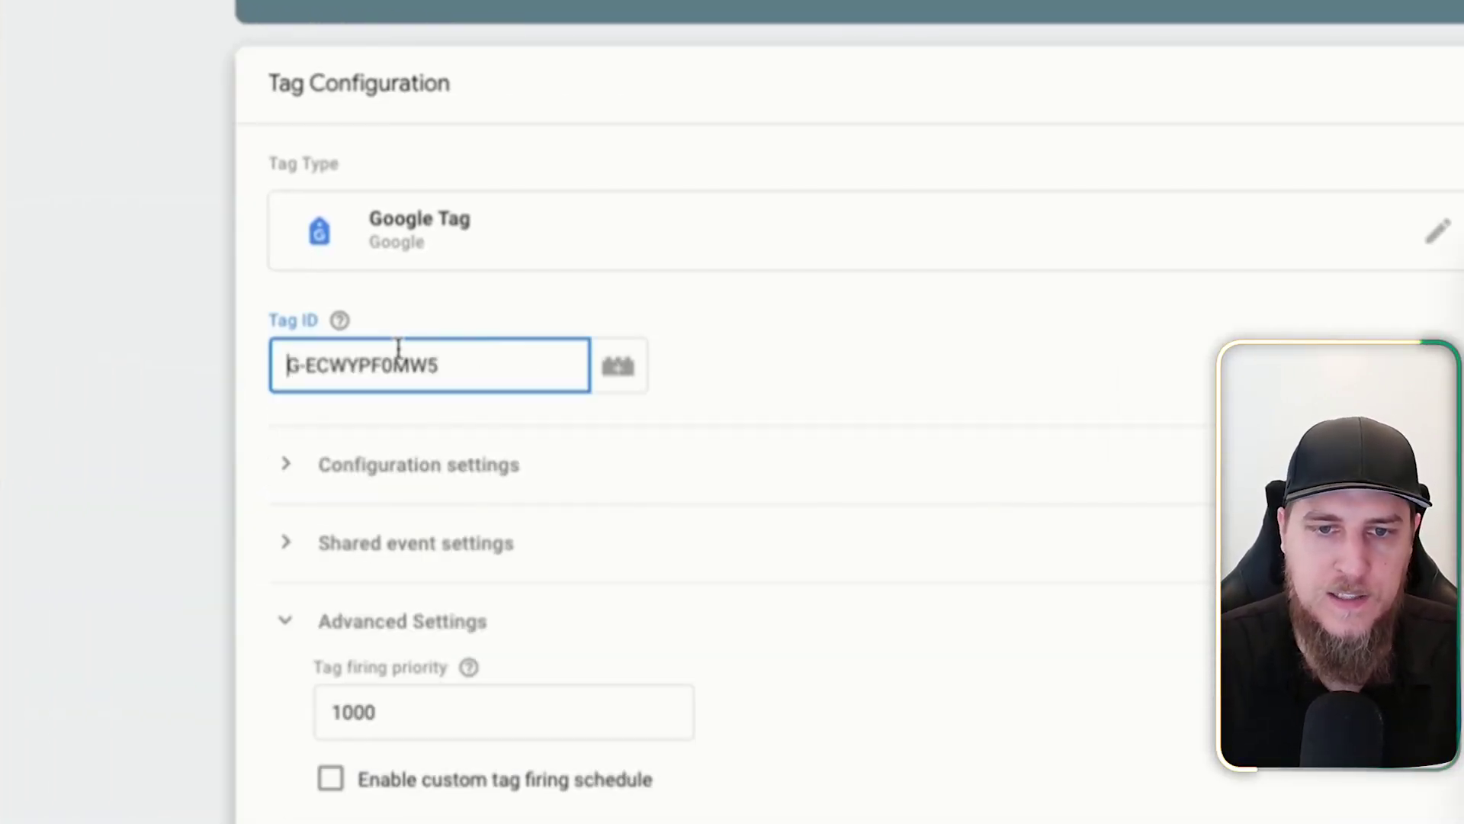
pyautogui.moveTo(268, 371); pyautogui.dragTo(547, 377)
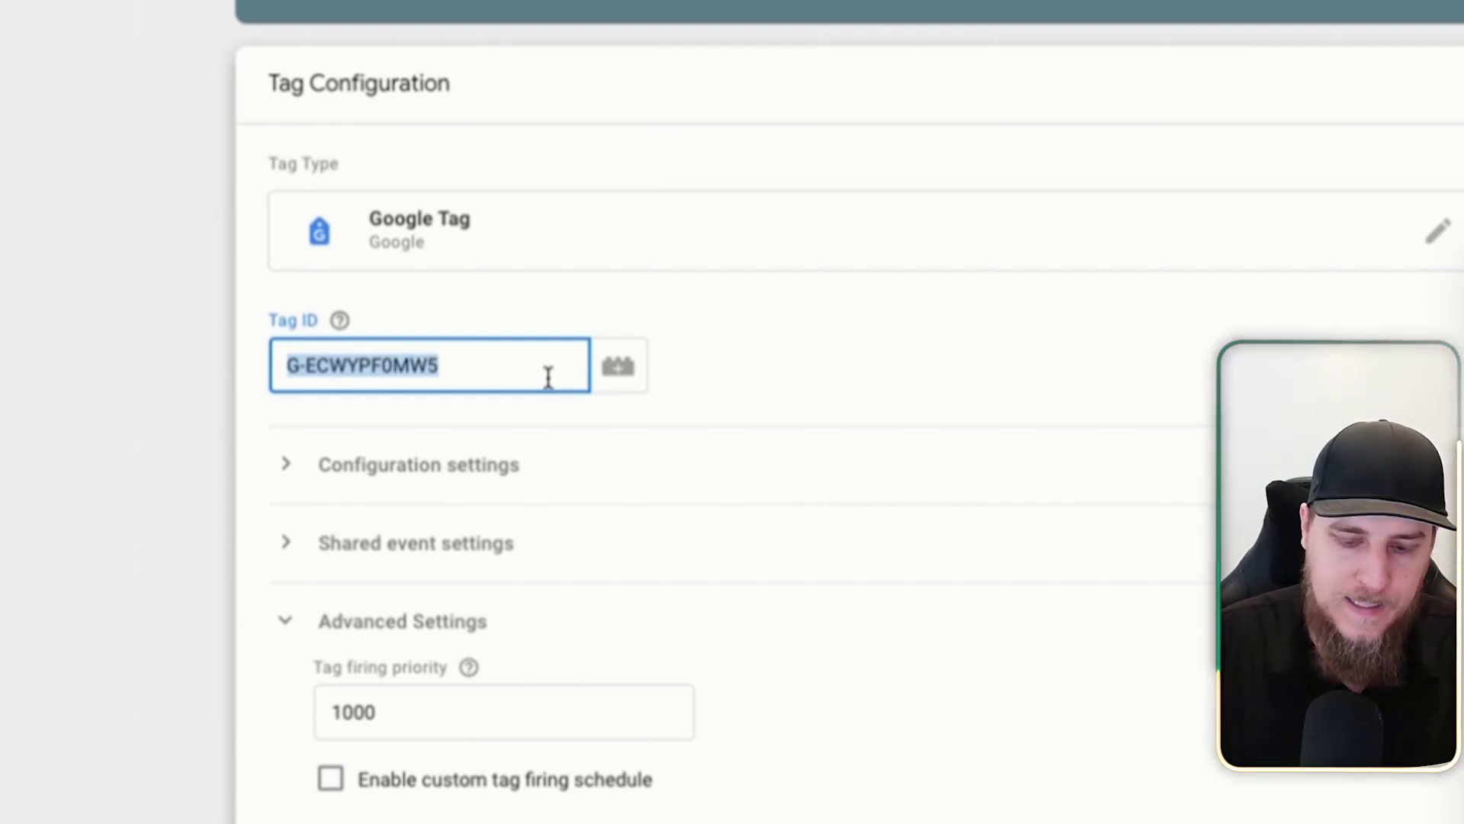
pyautogui.press('BackSpace')
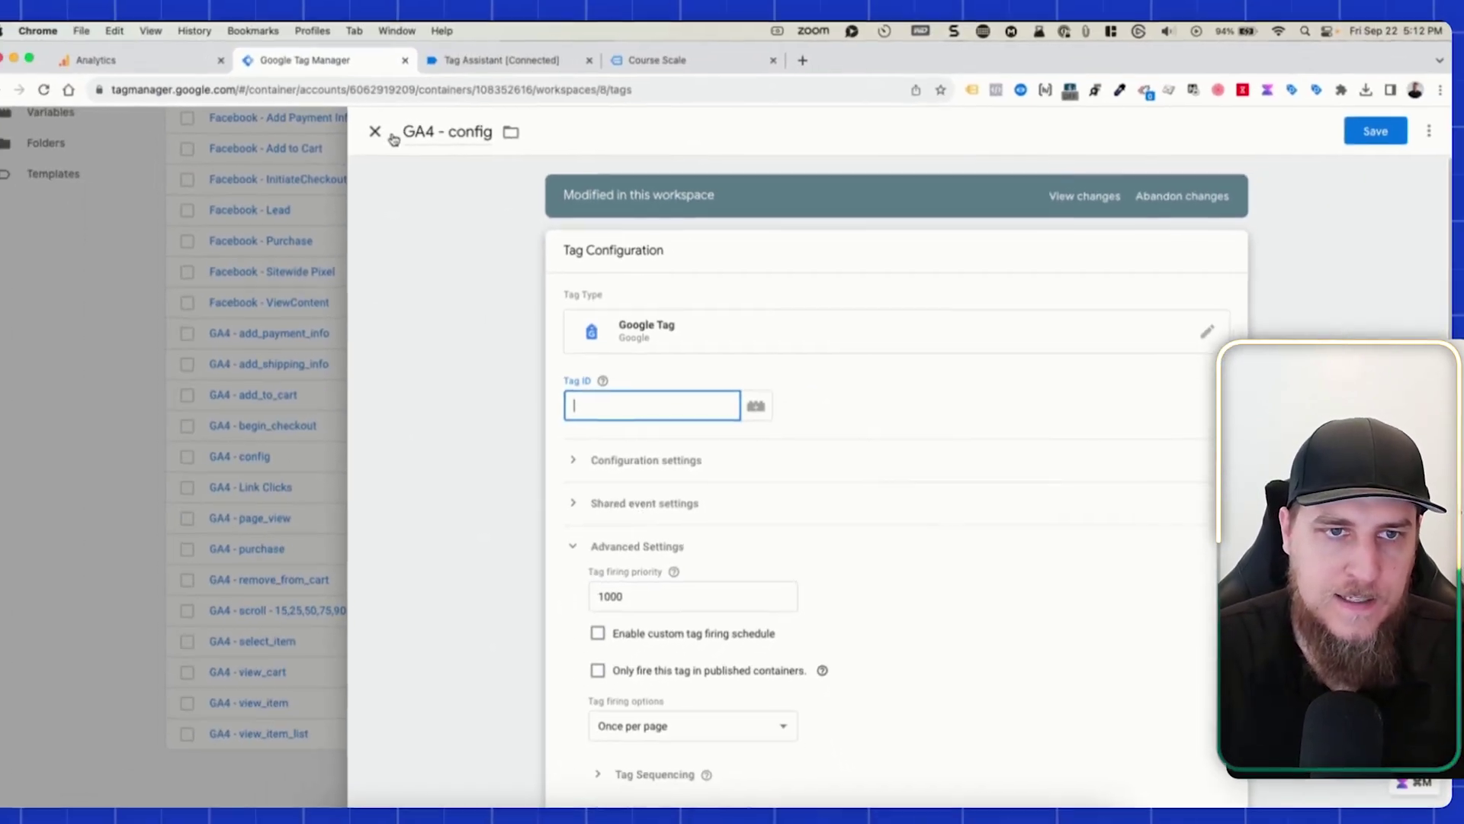
# Step: Try setting up a new Constant variable with the value G-123 for the Tag ID, then discard it
pyautogui.click(762, 412)
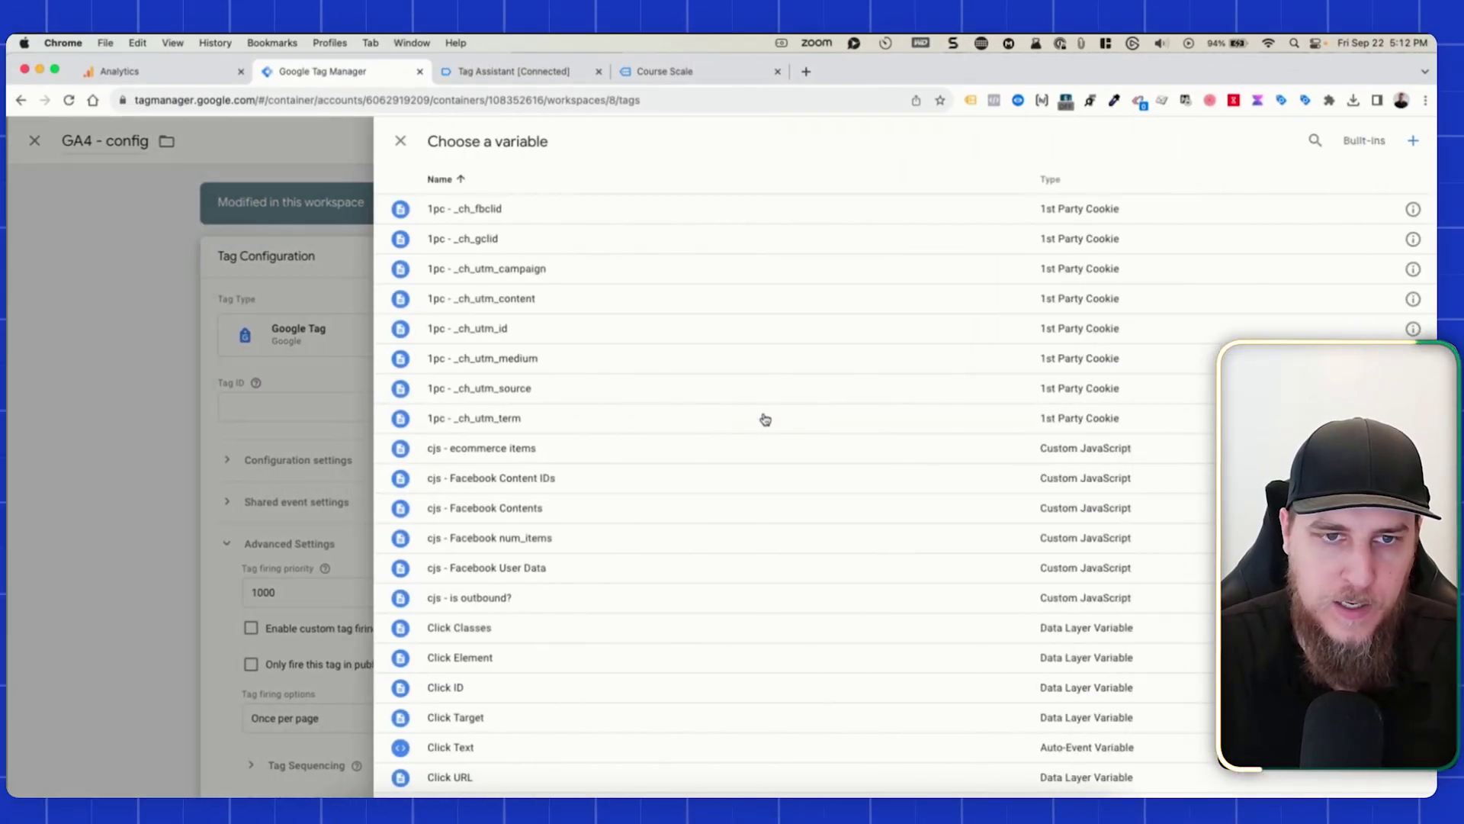
pyautogui.click(1404, 141)
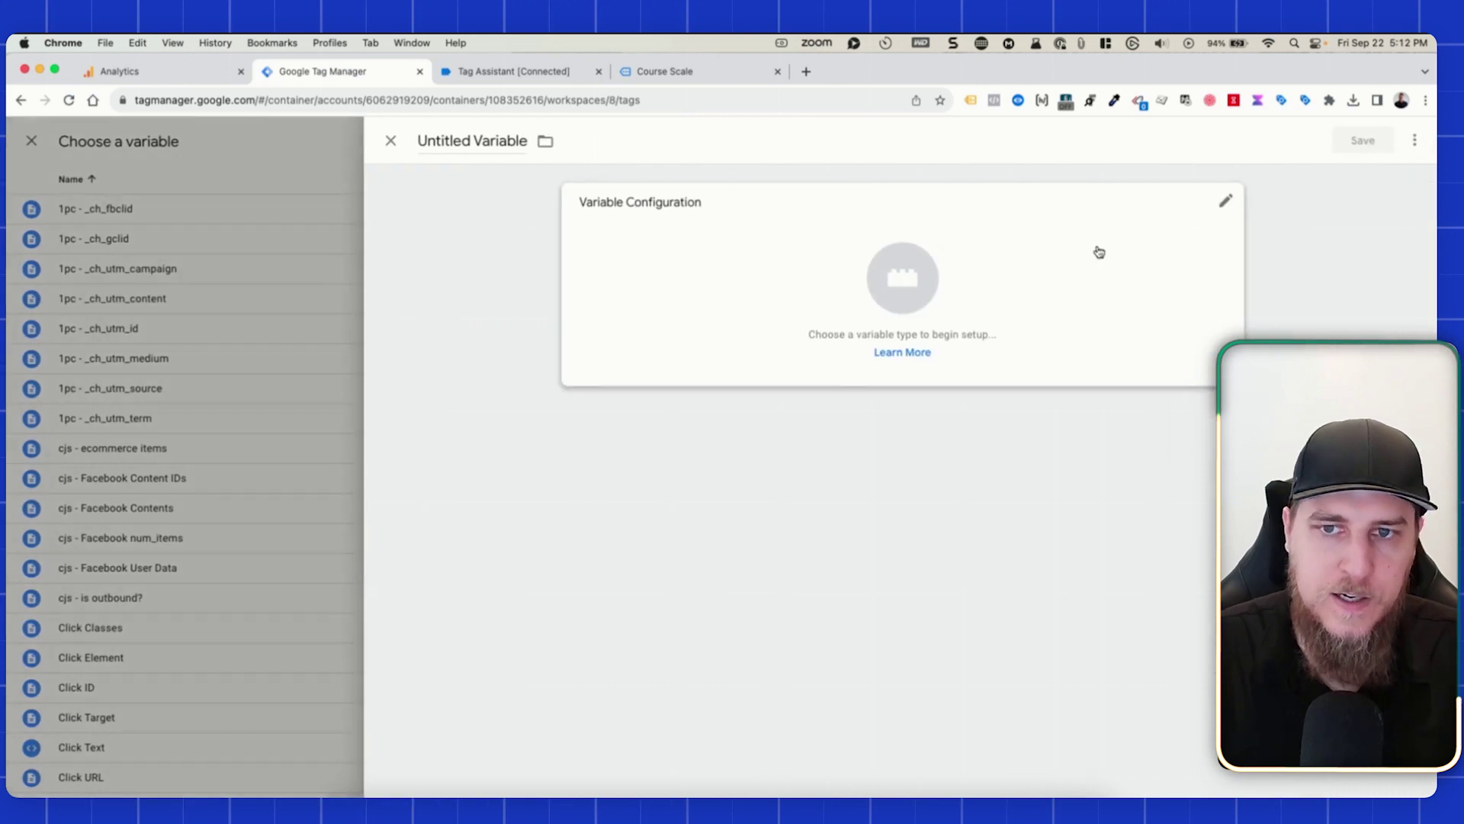
pyautogui.click(1144, 238)
pyautogui.scroll(-6, 1103, 642)
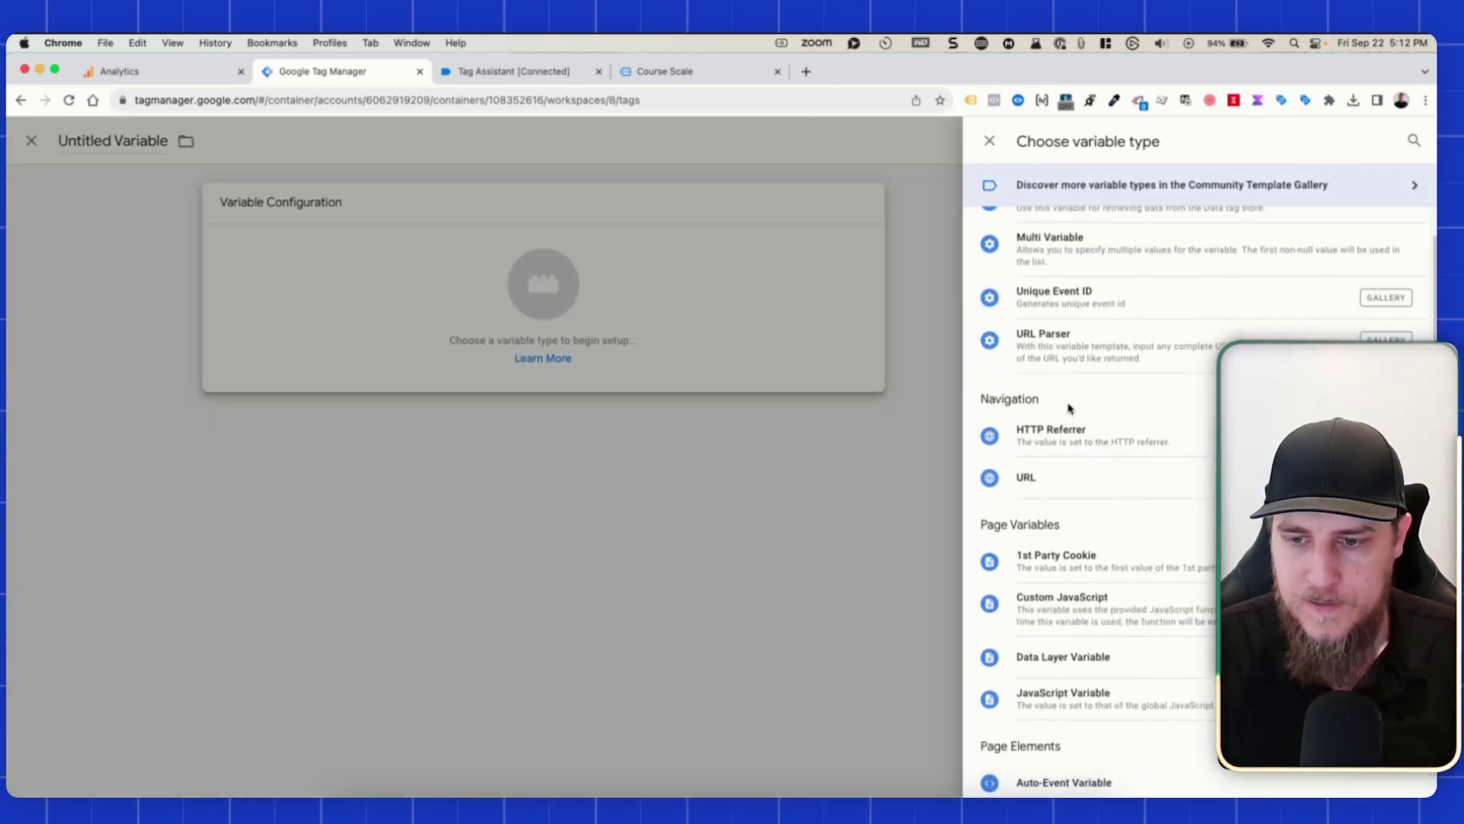
pyautogui.click(1067, 600)
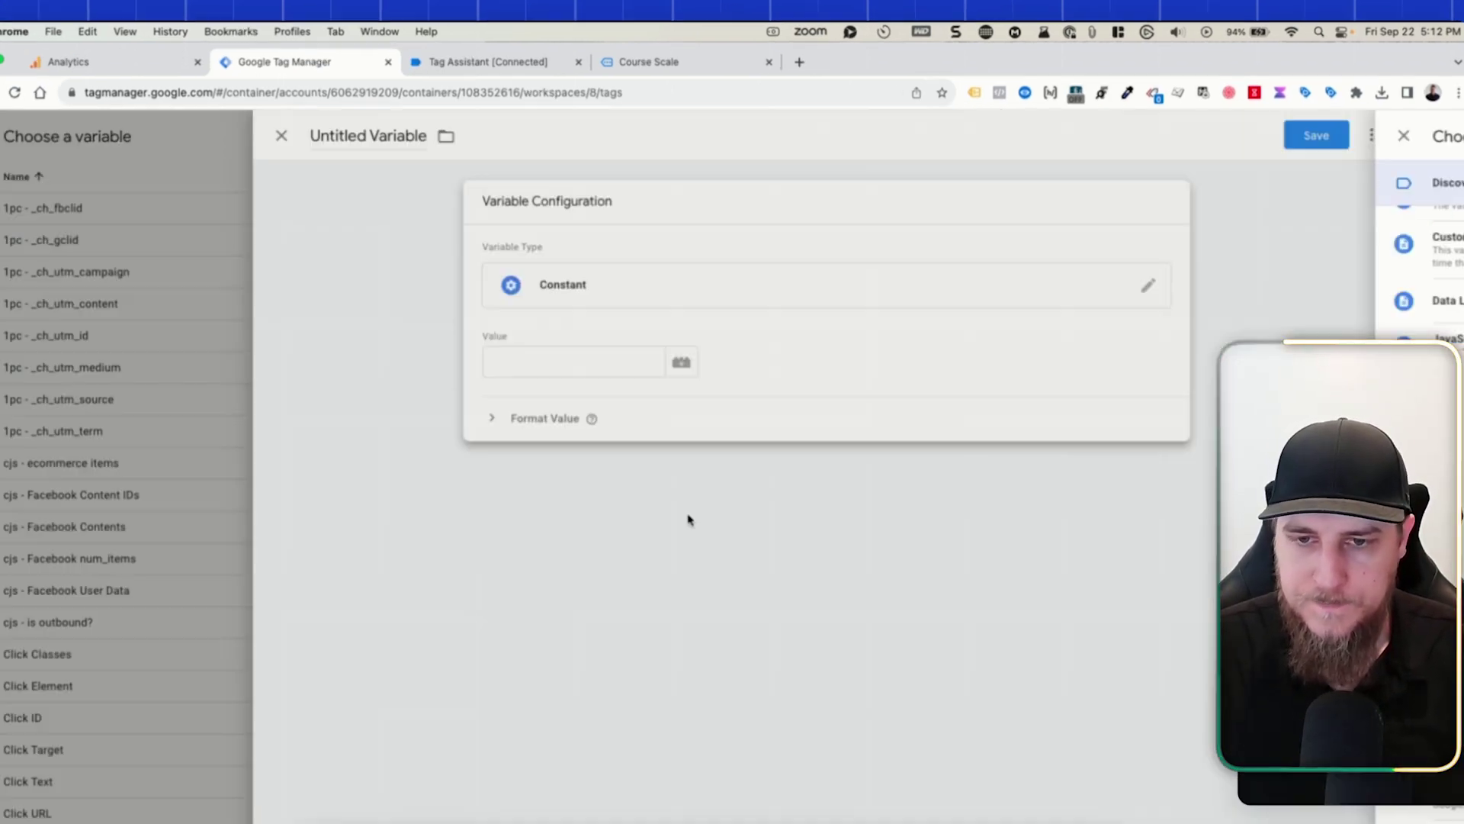
pyautogui.click(305, 356)
pyautogui.write('G-123')
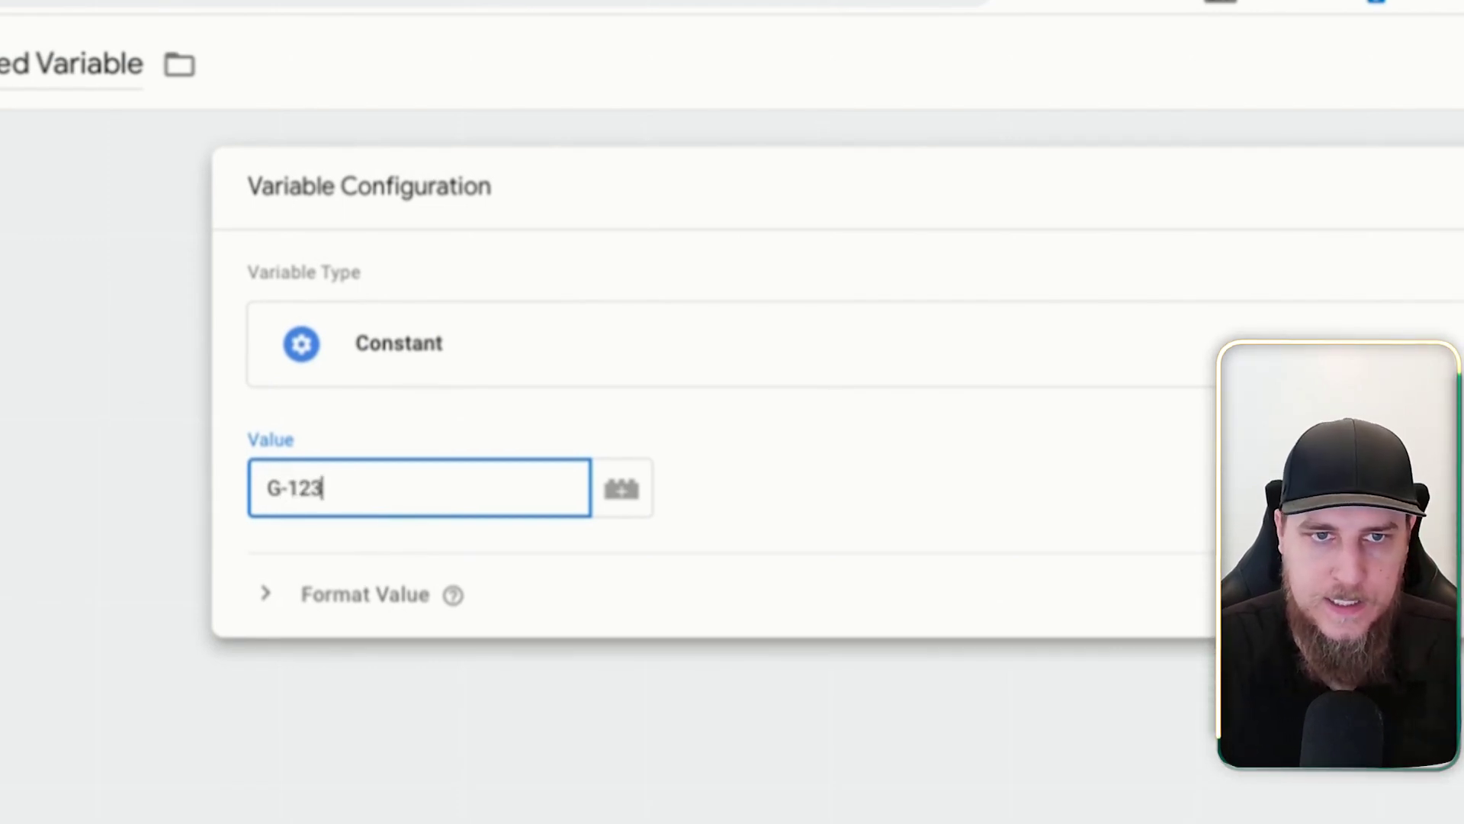
pyautogui.press('Escape')
pyautogui.click(785, 447)
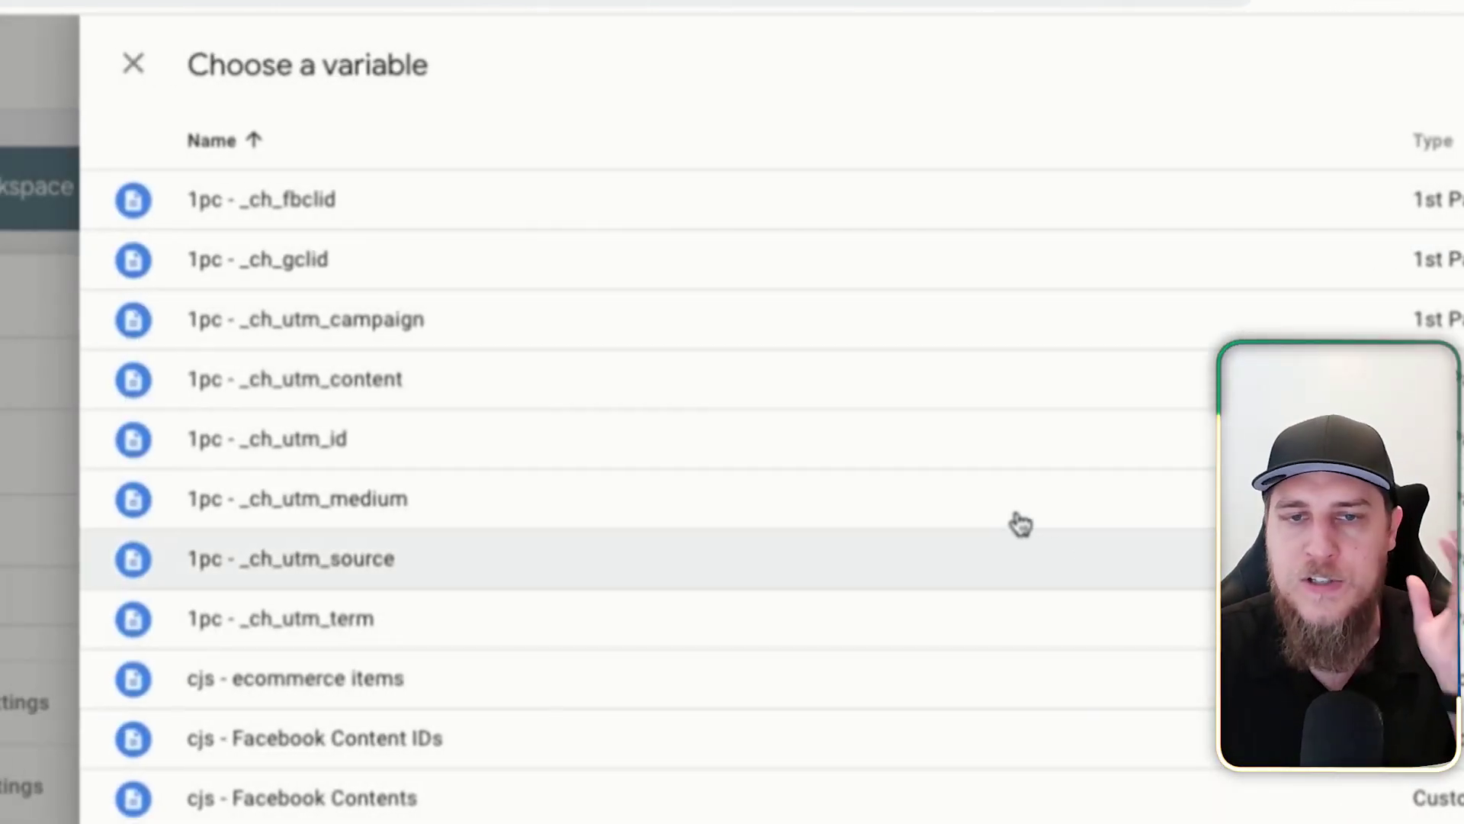
pyautogui.click(2, 64)
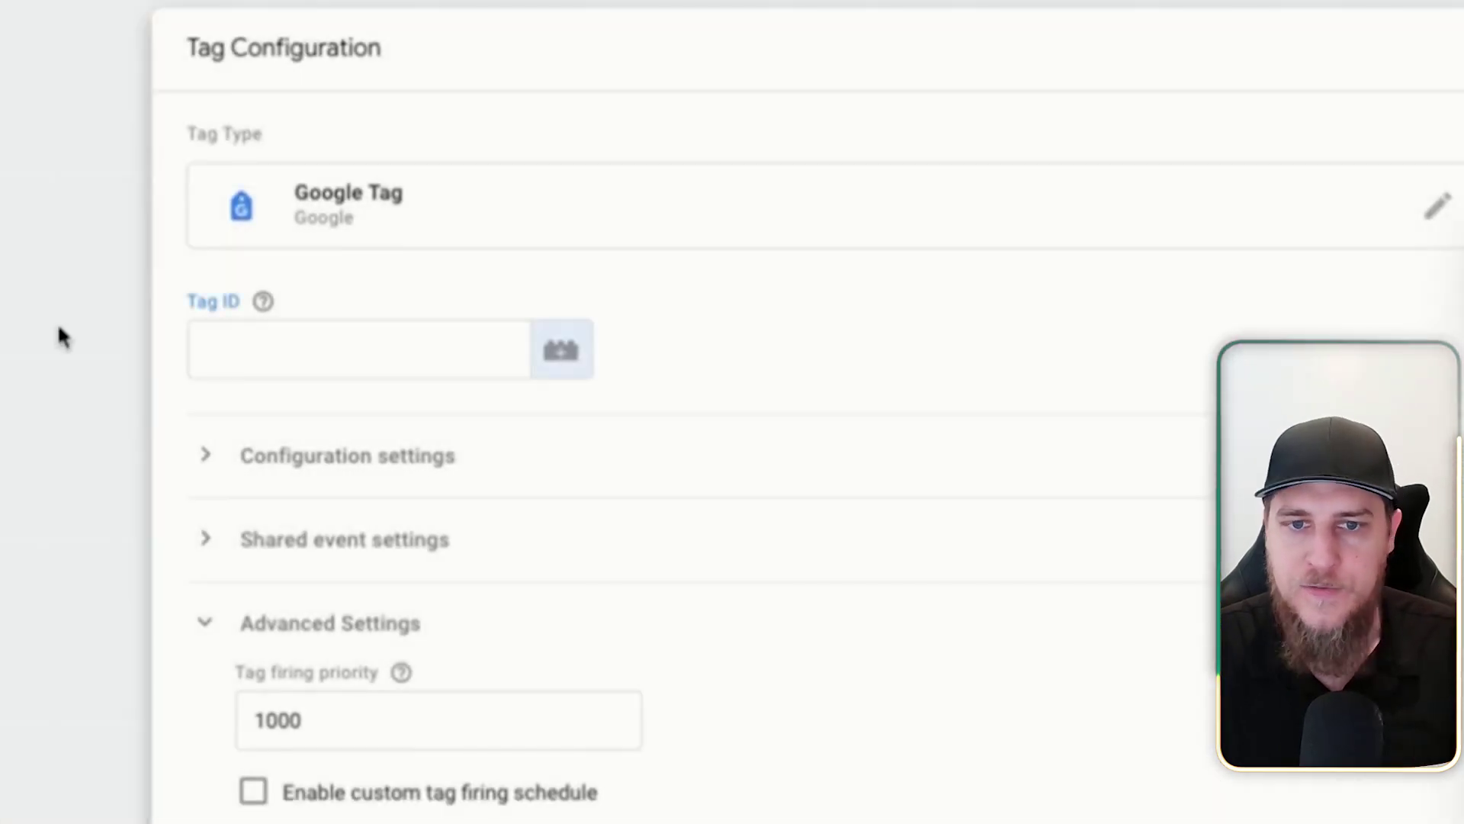
# Step: Set the GA4 - config tag's Tag ID to the variable {{GA4 Measurement ID}} and save the tag
pyautogui.click(137, 442)
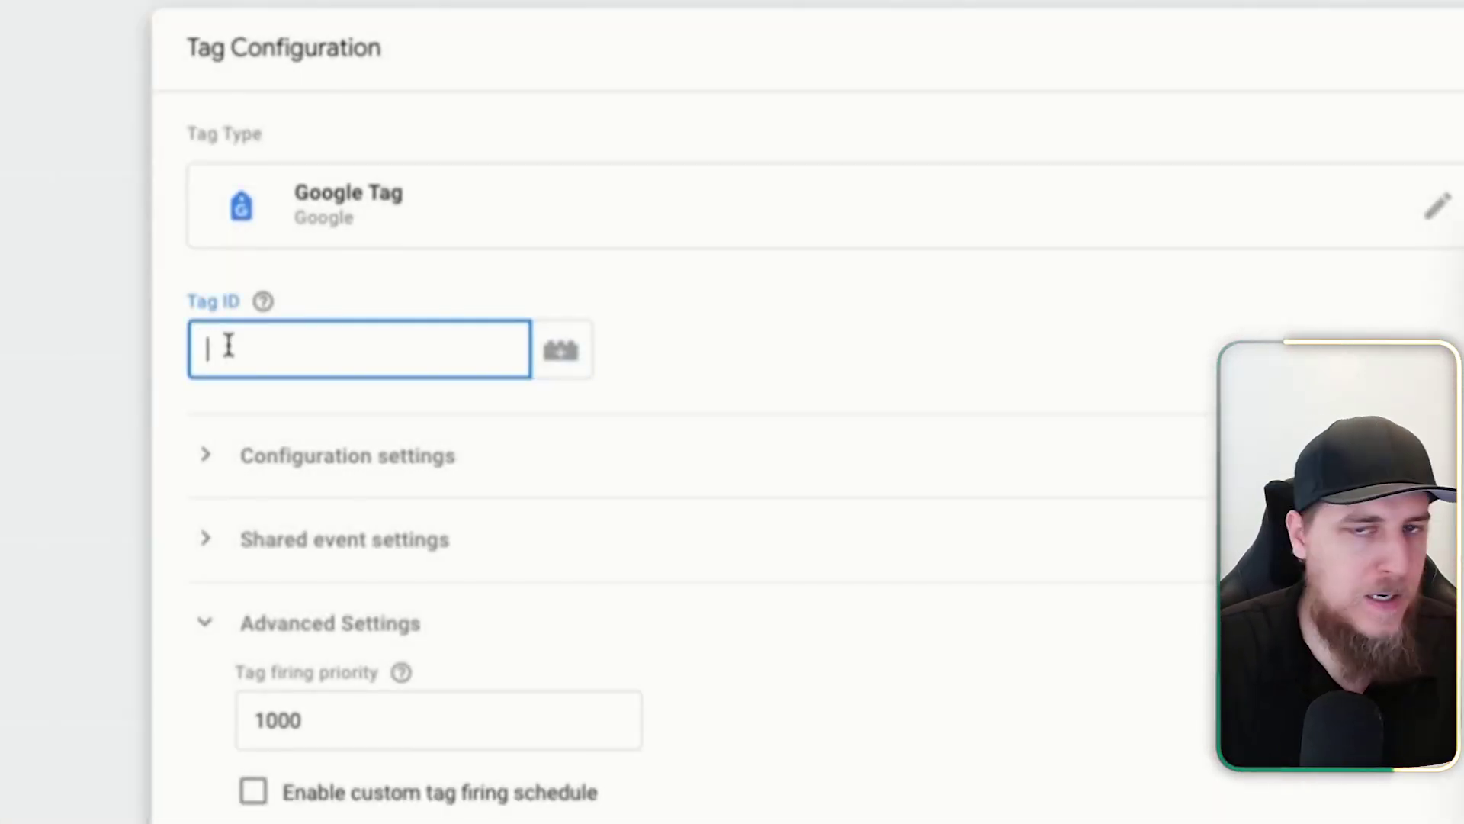
pyautogui.write('{{ga4')
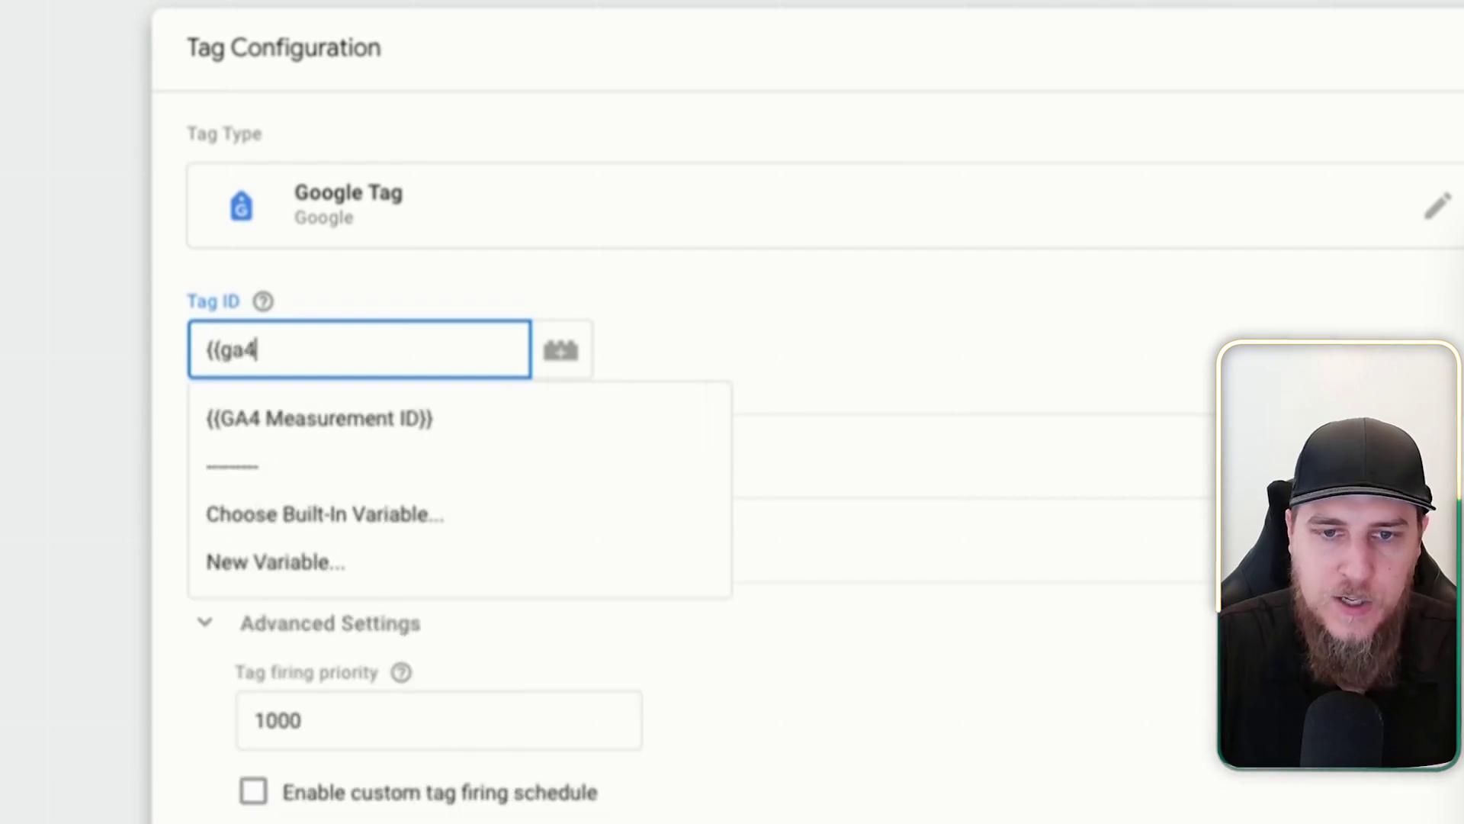
pyautogui.press('Down')
pyautogui.press('Return')
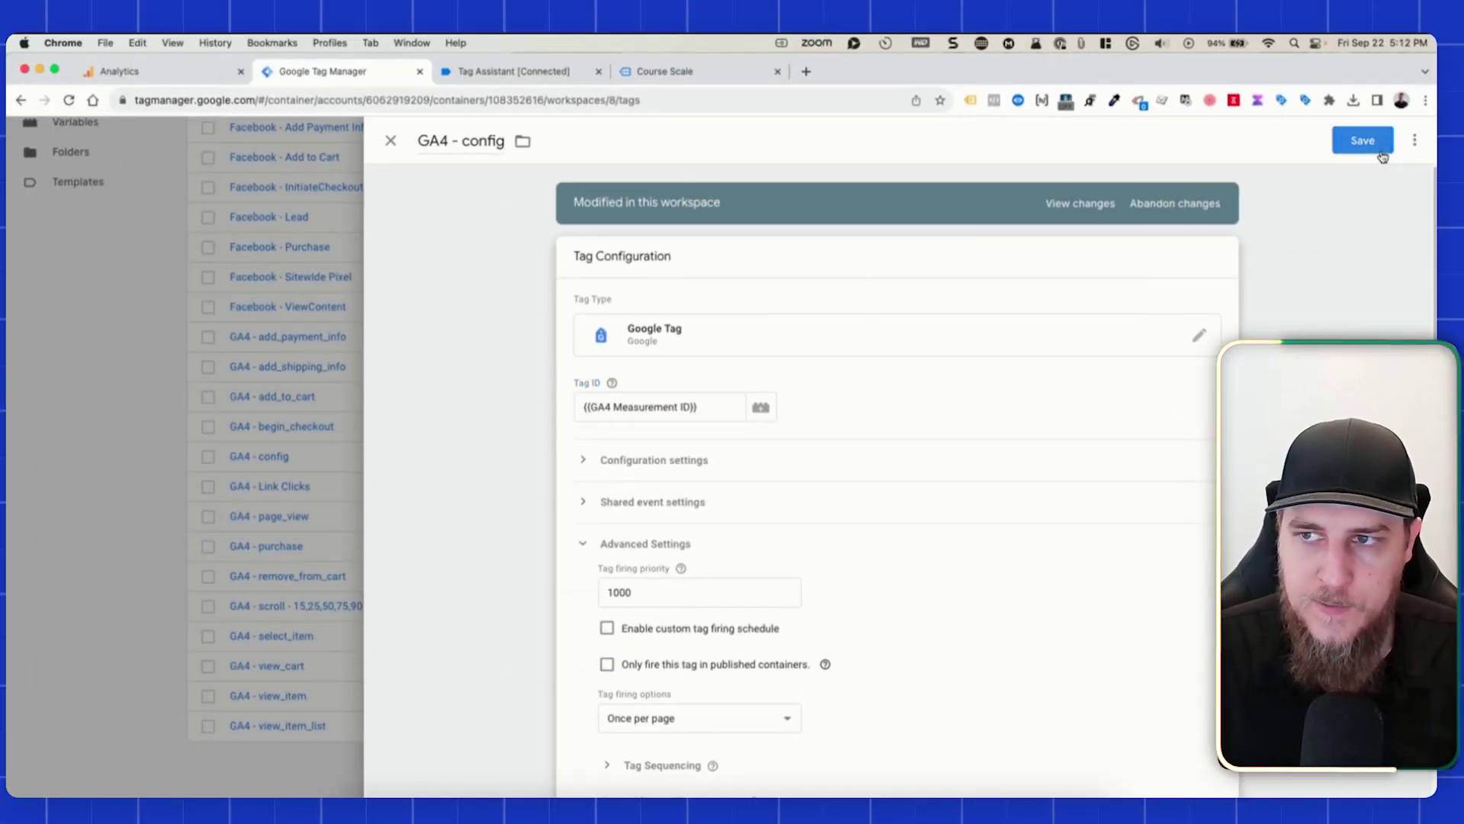
pyautogui.click(1362, 140)
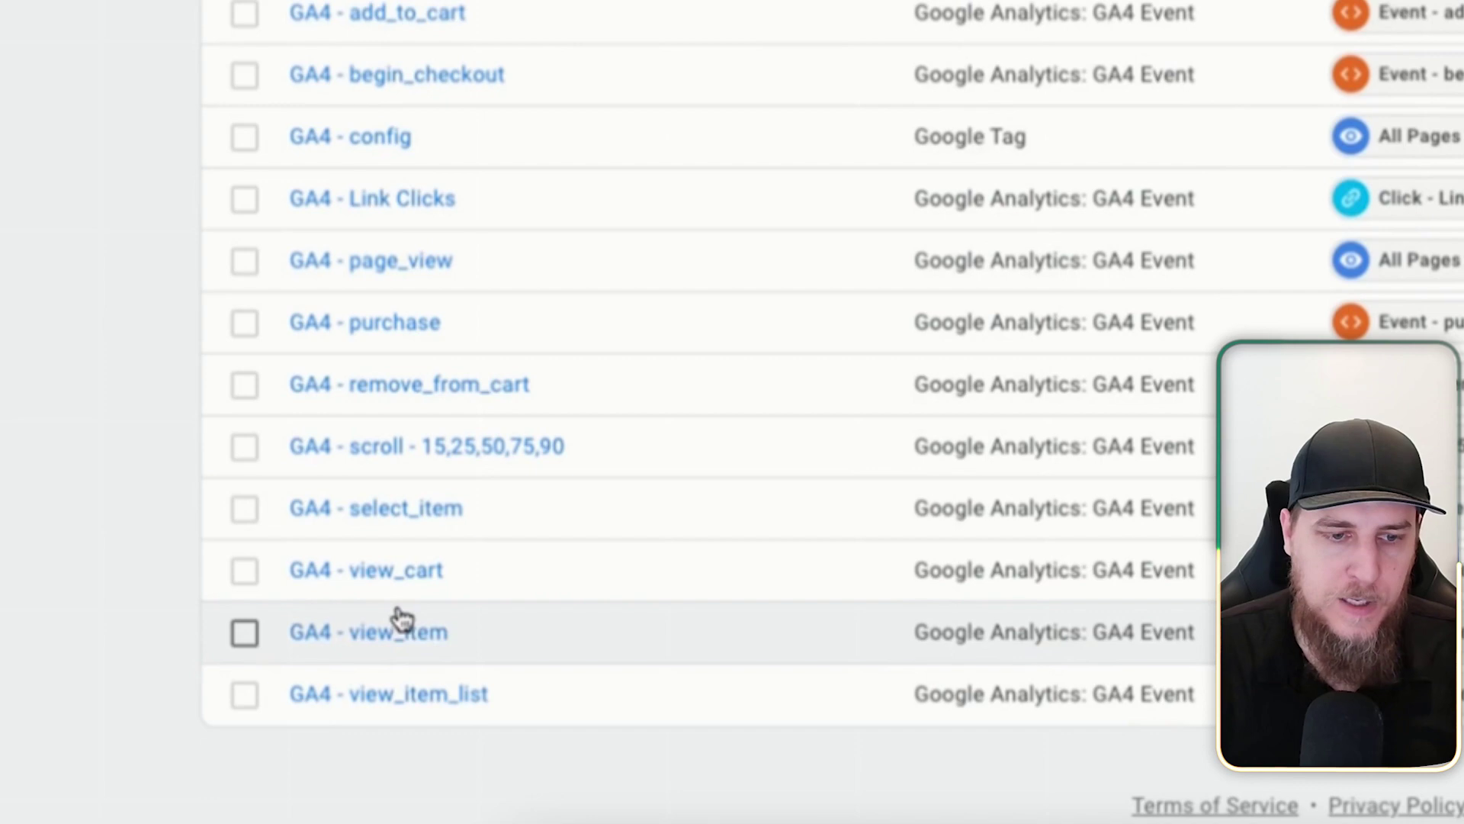
# Step: Replace the Measurement ID of the GA4 - view_item tag with the variable {{GA4 Measurement ID}}
pyautogui.click(197, 693)
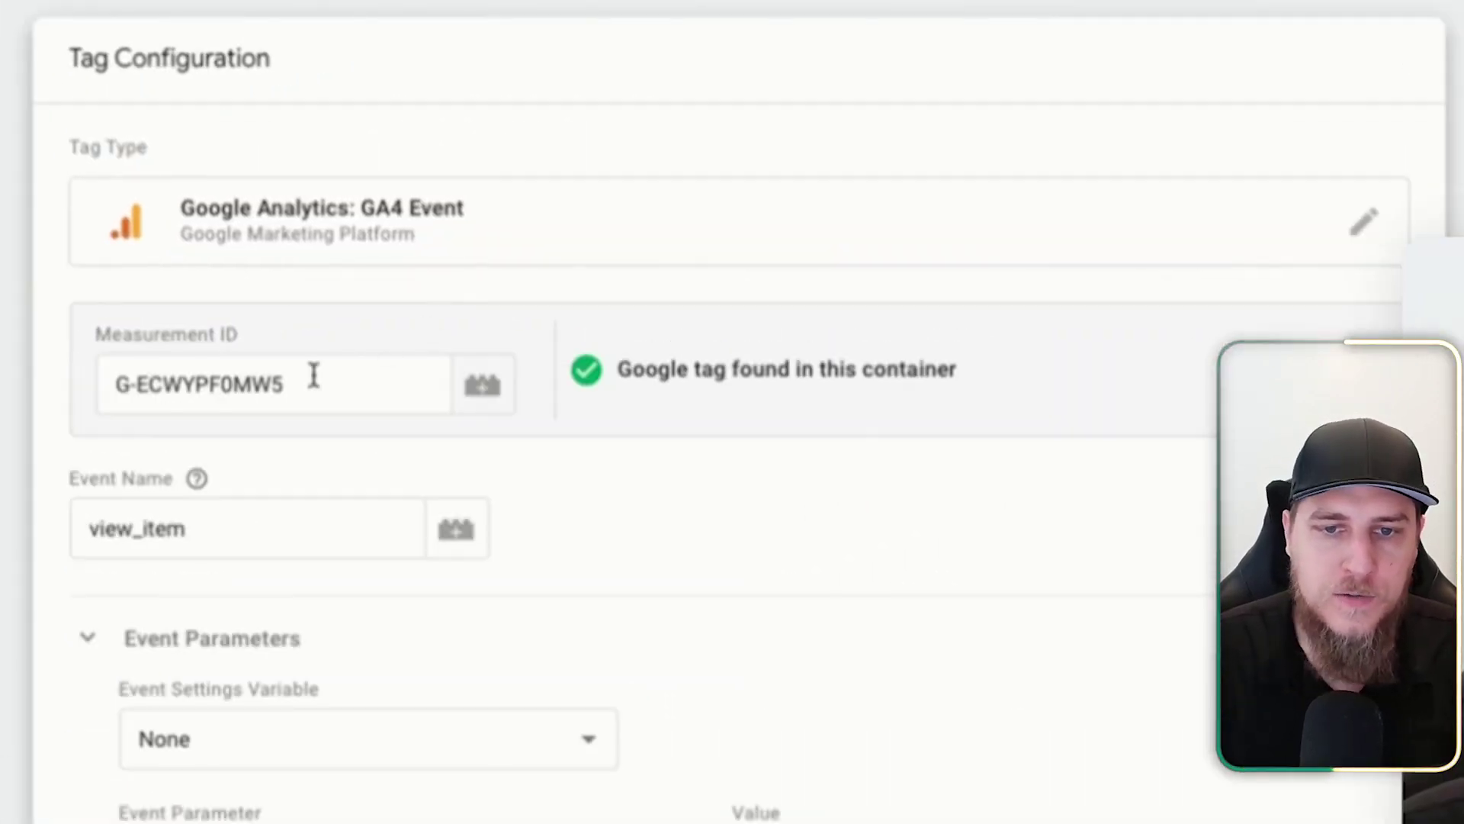
pyautogui.tripleClick(297, 385)
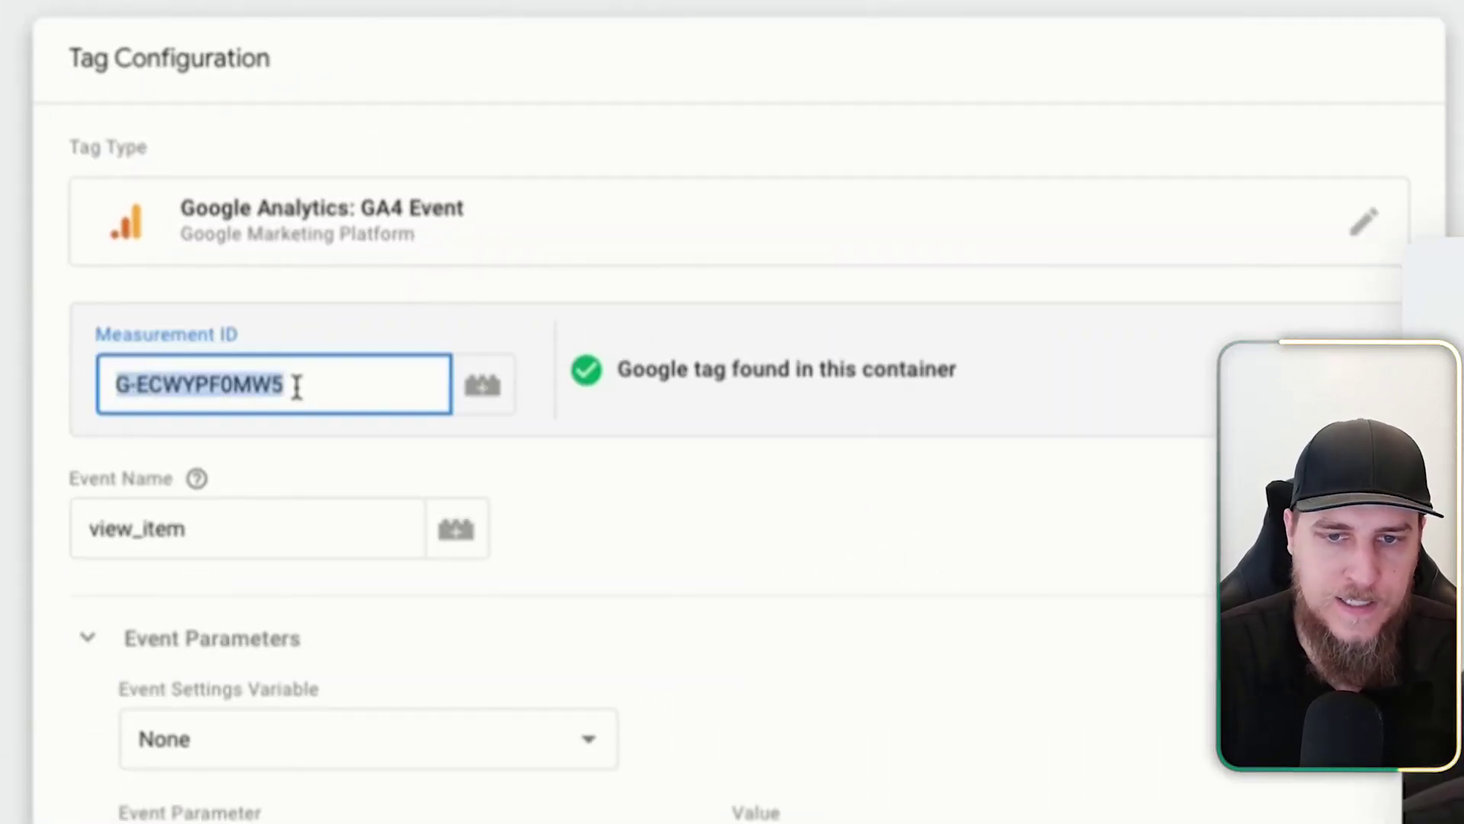
pyautogui.write('{{ga4')
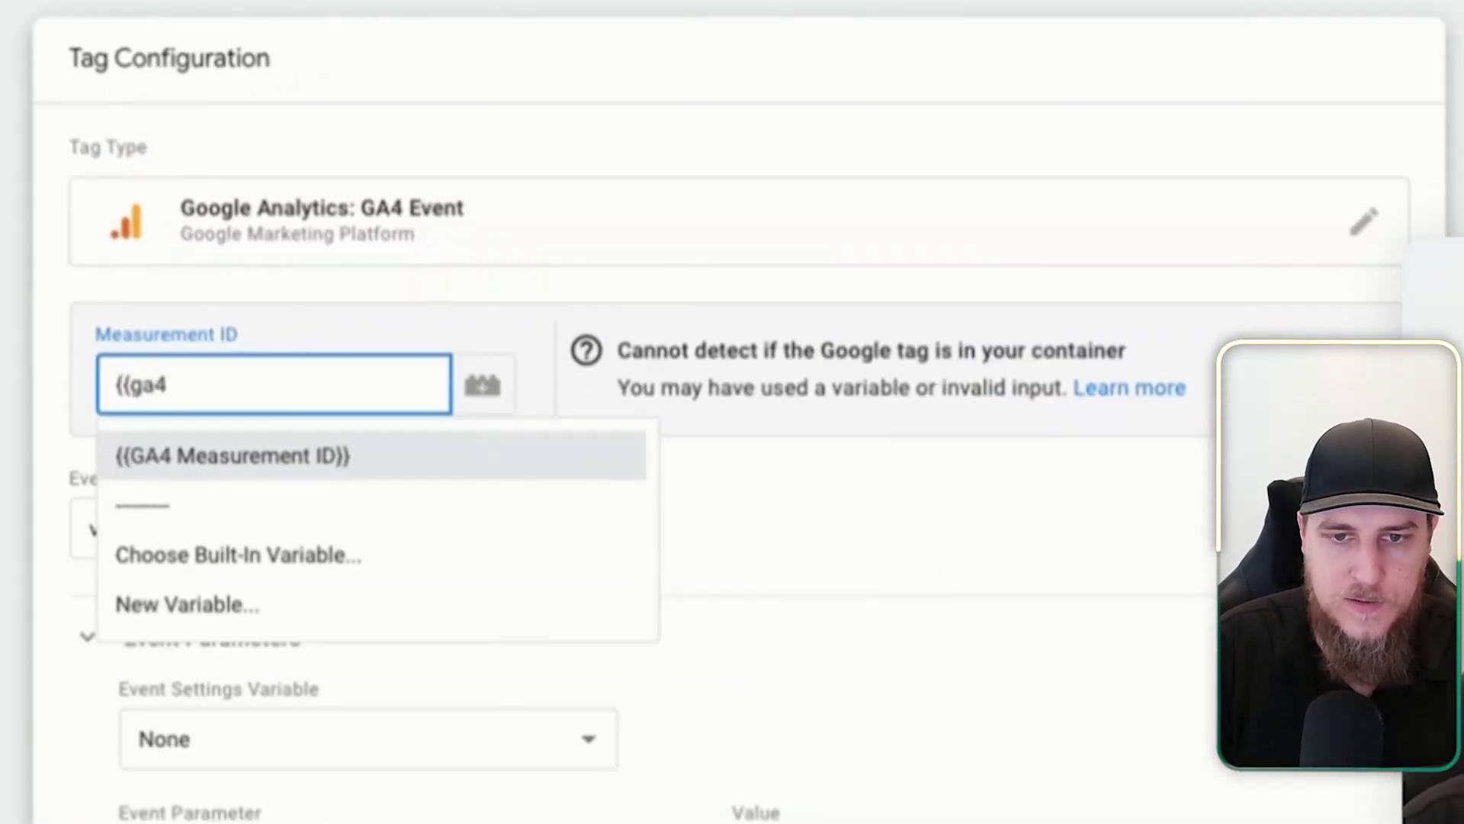
pyautogui.click(259, 458)
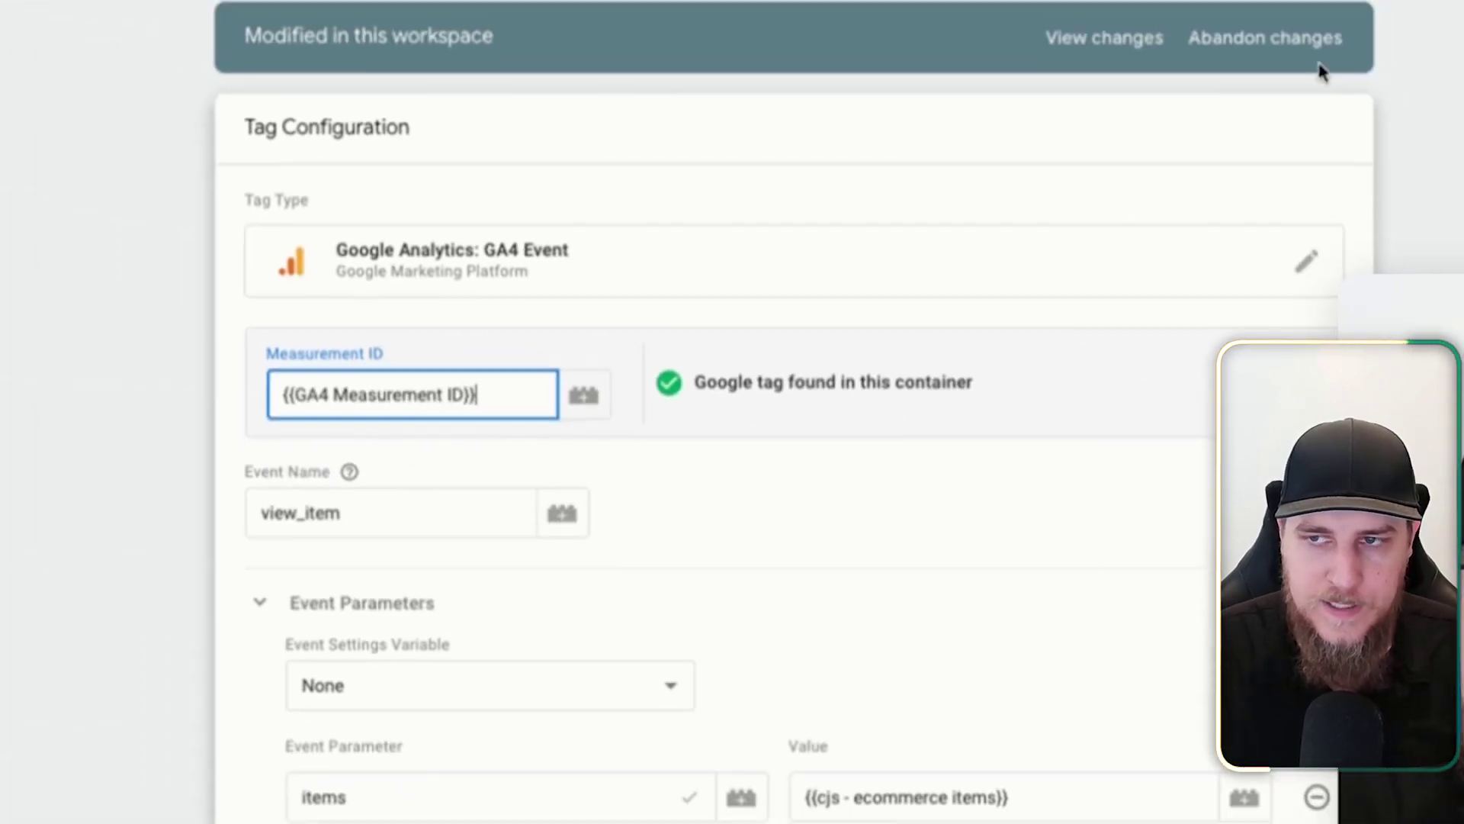
# Step: Save the GA4 - view_item tag, then check the Measurement ID in the GA4 - view_item_list and GA4 - view_item tags
pyautogui.click(1361, 140)
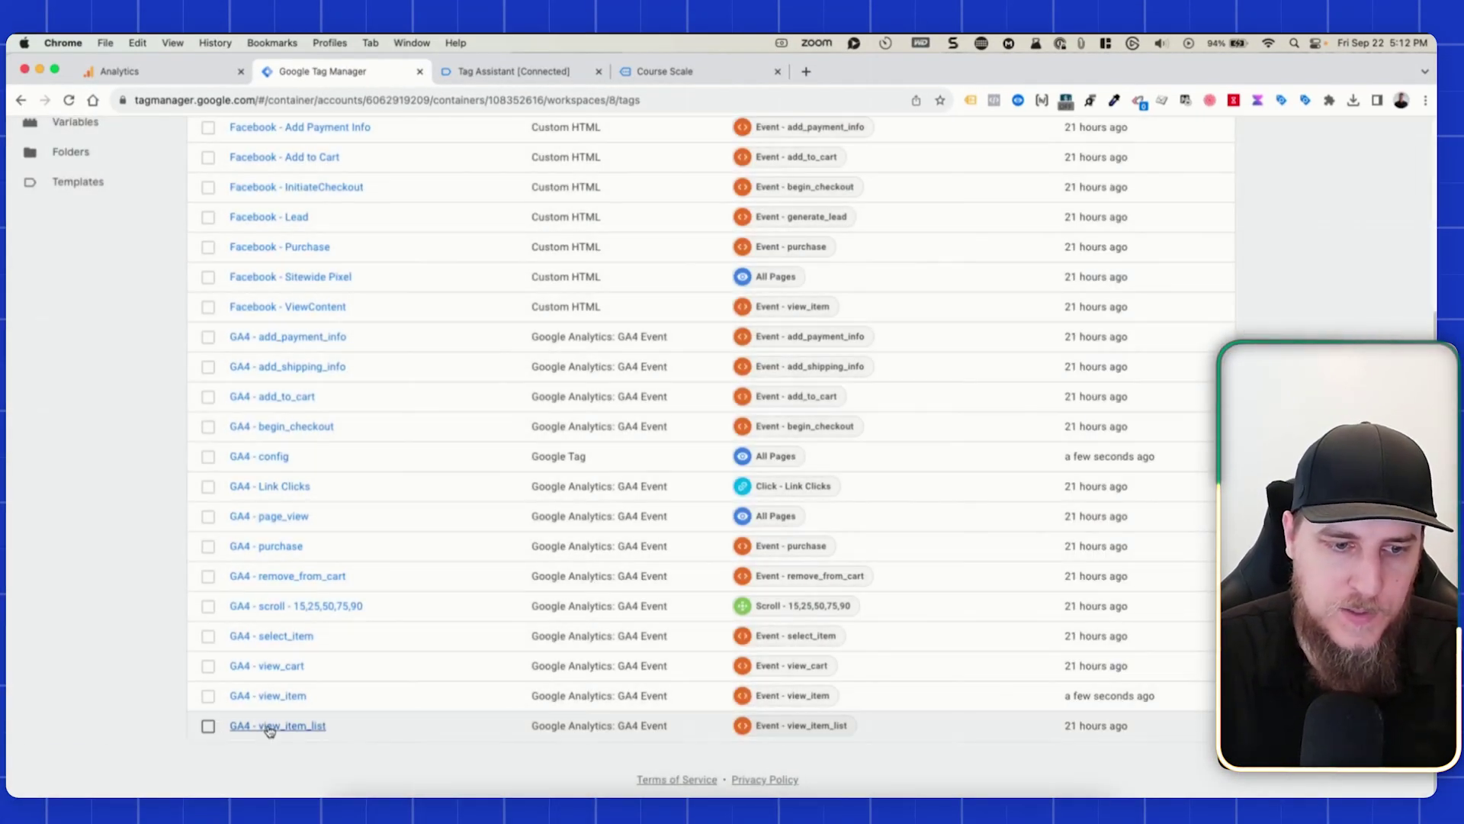
pyautogui.click(229, 725)
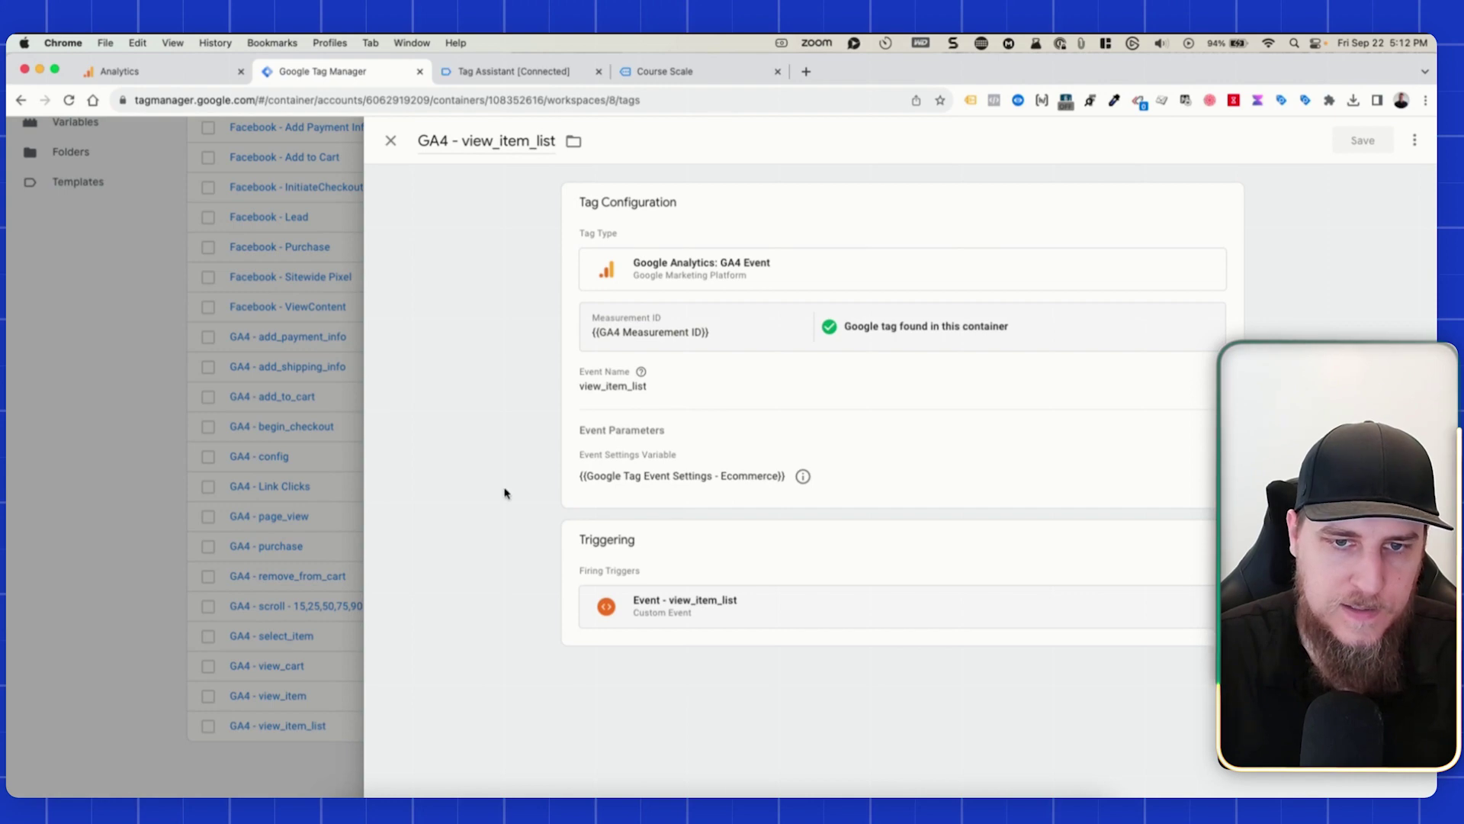
pyautogui.click(279, 633)
pyautogui.click(281, 696)
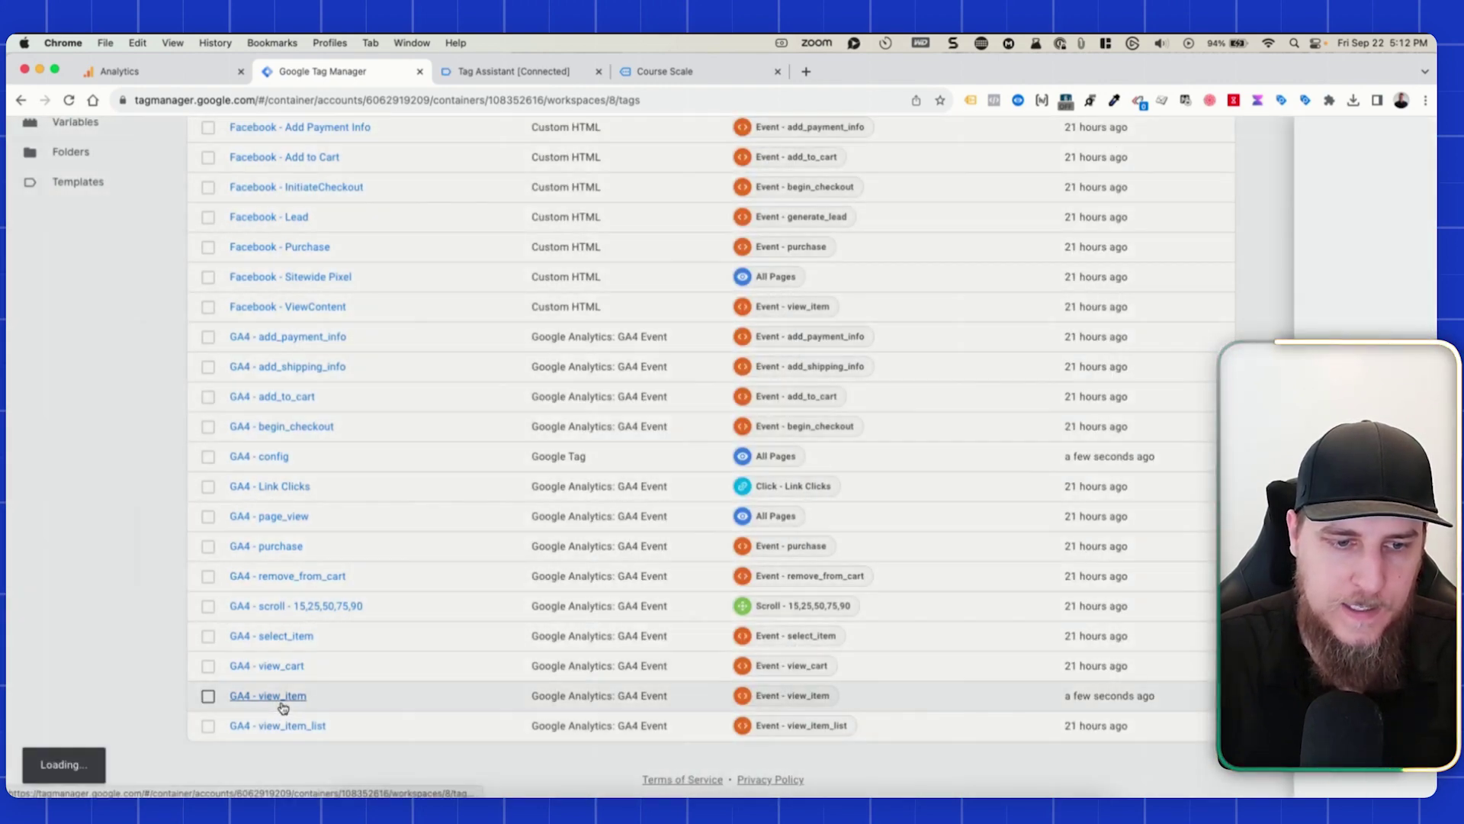
pyautogui.click(279, 586)
# Step: Open the GA4 - config tag for editing and expand its Configuration settings and Shared event settings
pyautogui.click(262, 456)
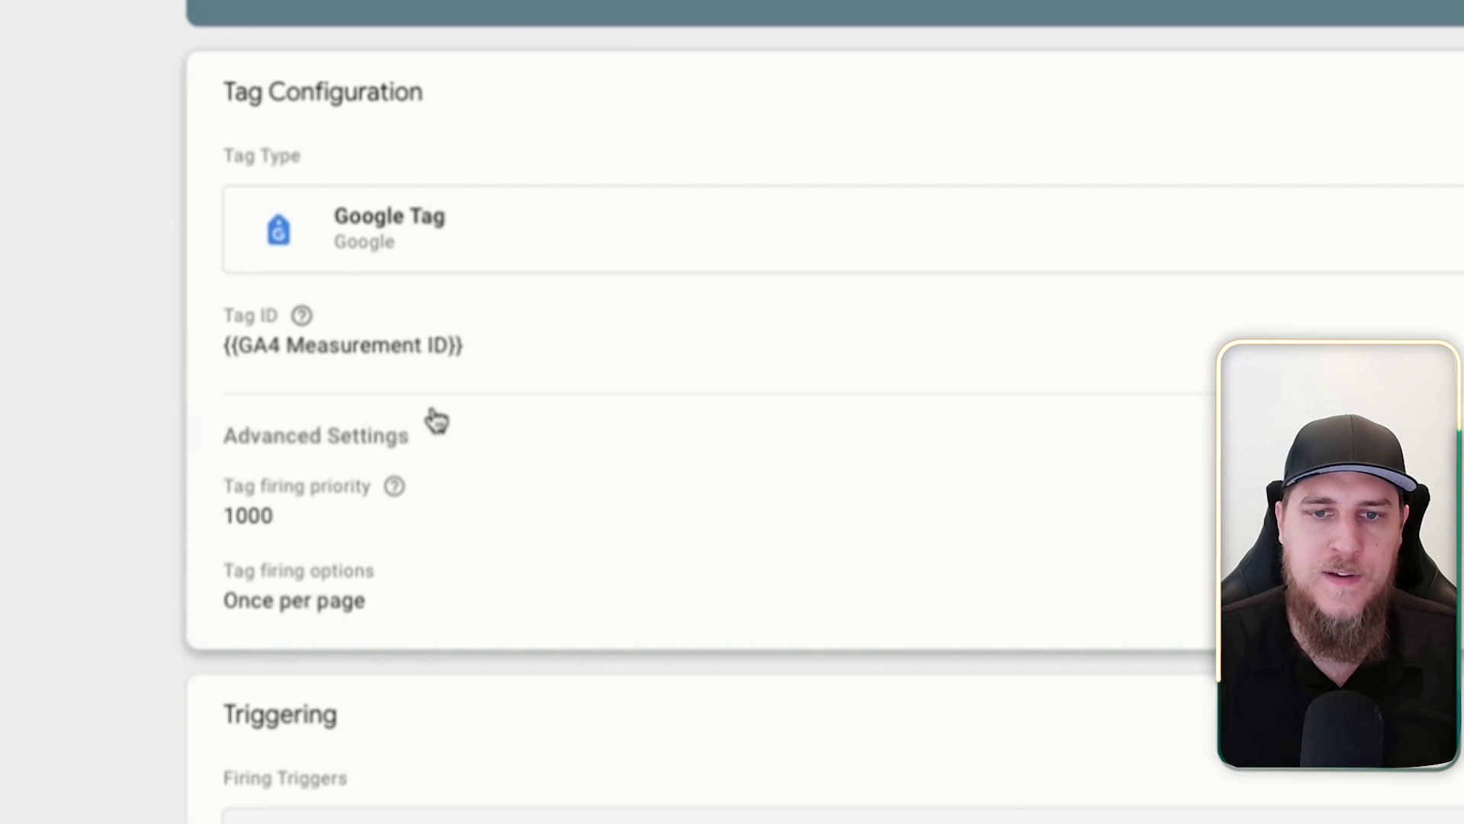
pyautogui.click(436, 420)
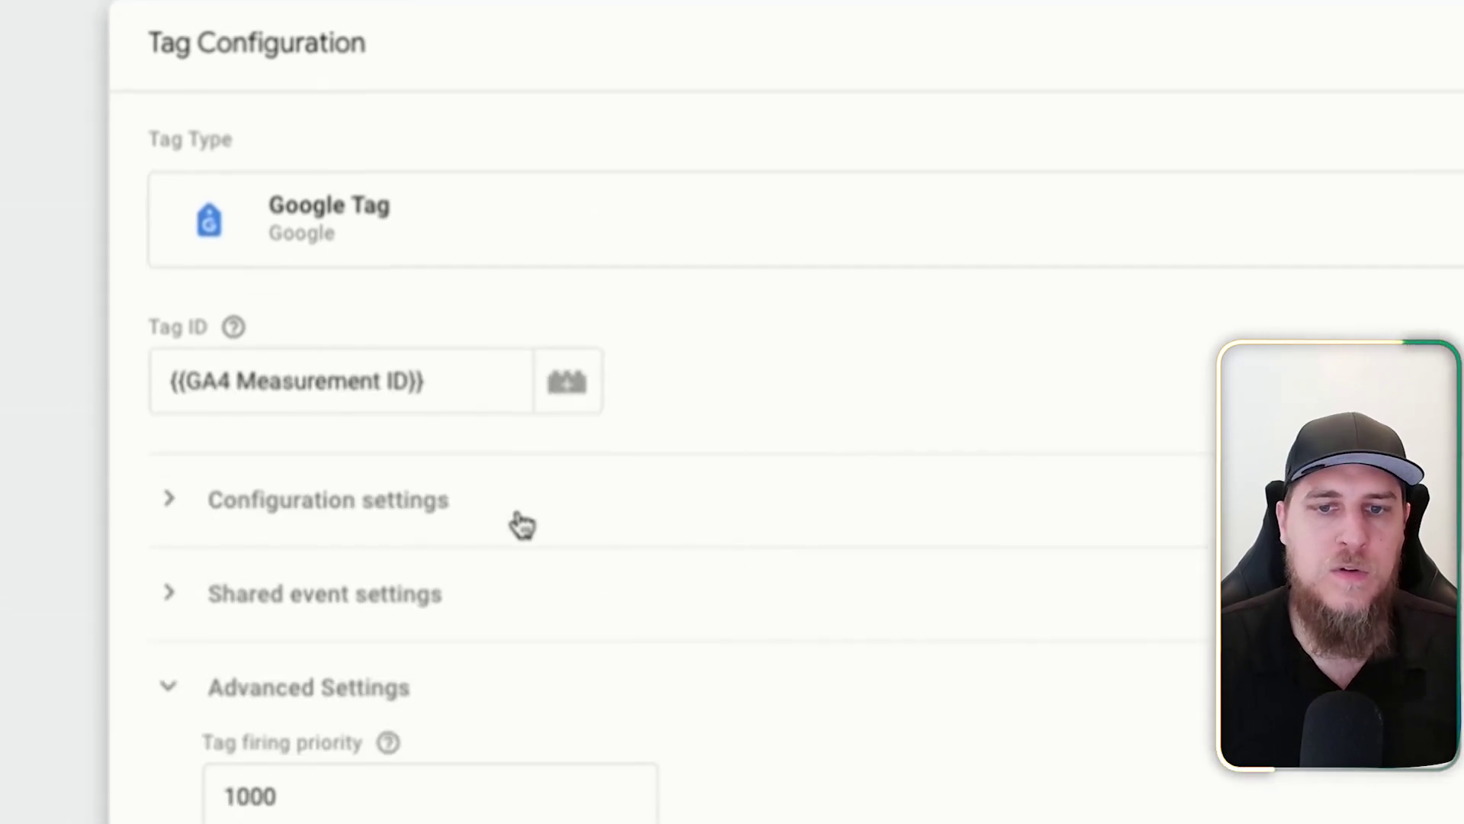
pyautogui.click(393, 513)
pyautogui.scroll(-2, 911, 480)
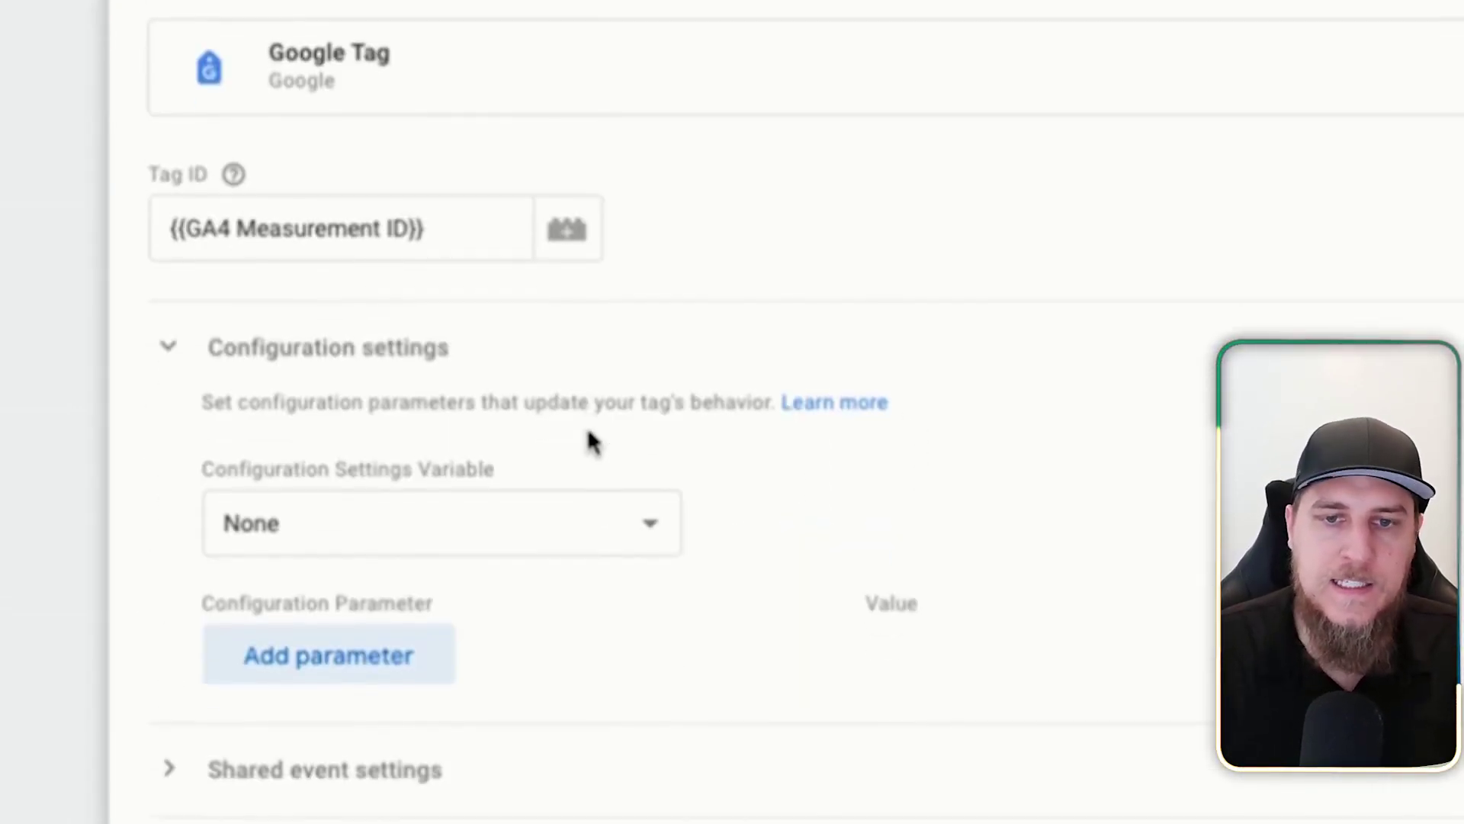
pyautogui.click(178, 766)
pyautogui.scroll(-2, 402, 389)
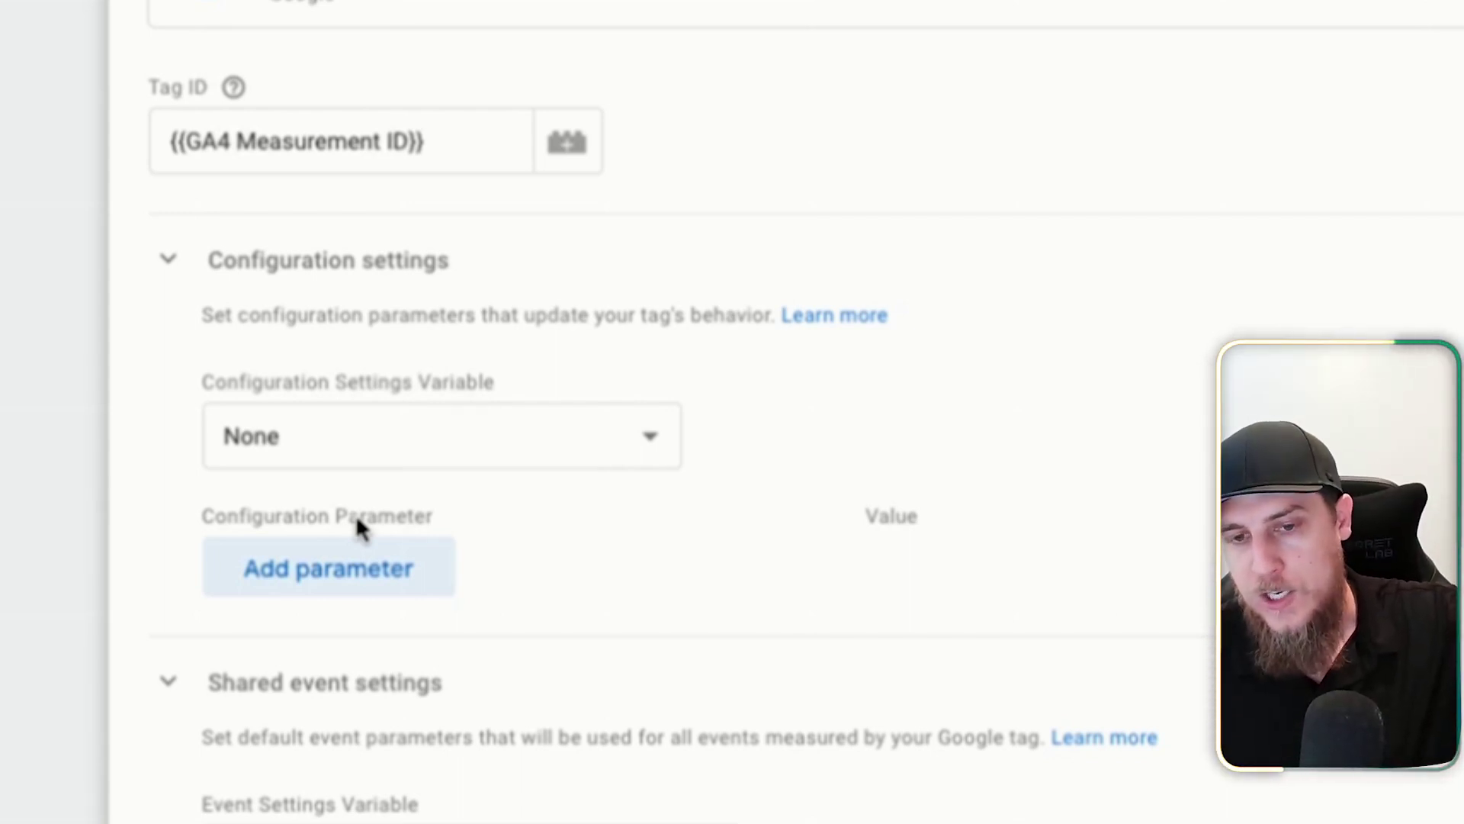
pyautogui.scroll(-1, 356, 514)
pyautogui.scroll(-1, 200, 625)
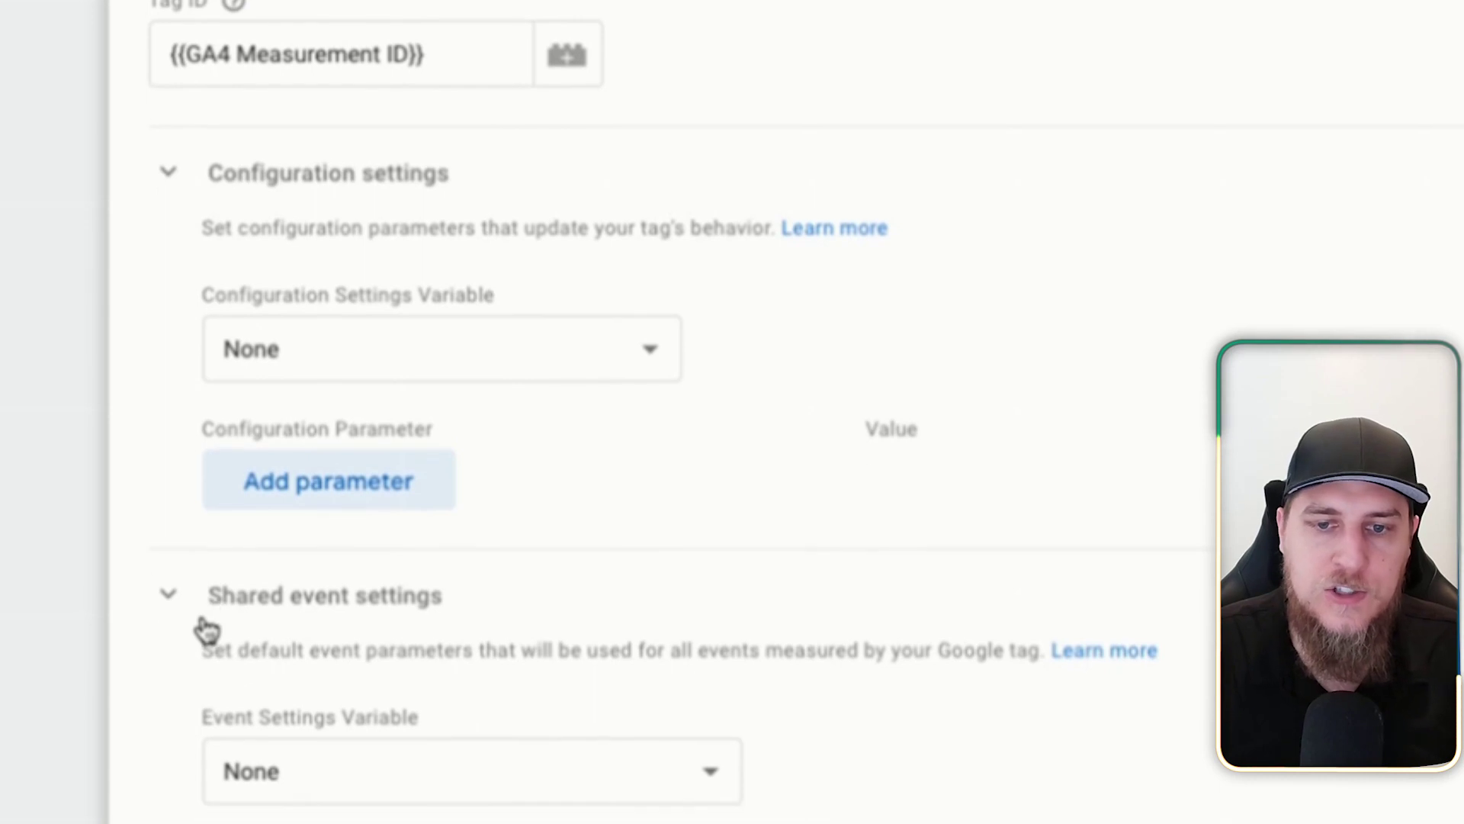
pyautogui.scroll(-1, 200, 608)
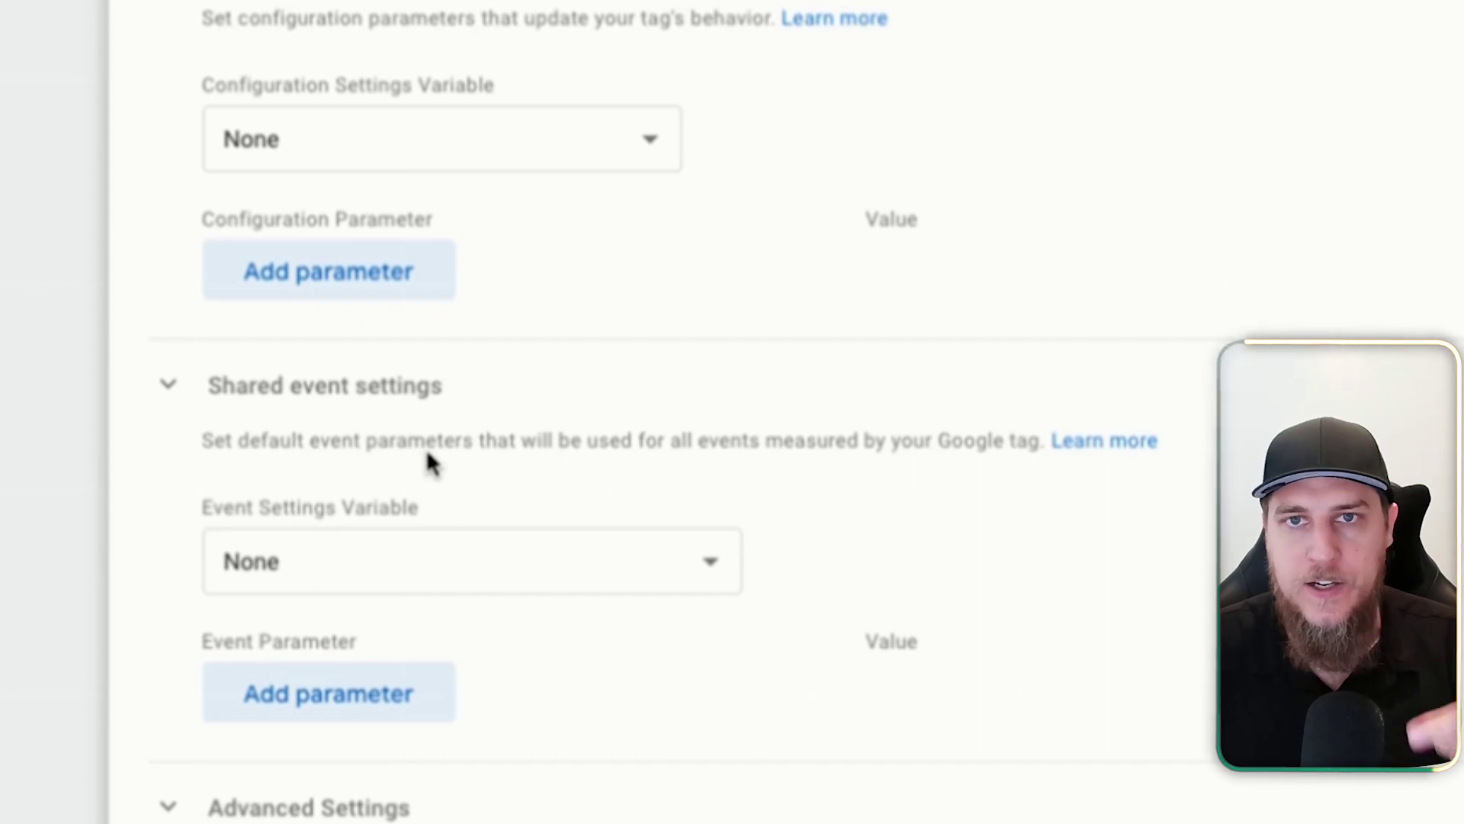
# Step: Add a configuration parameter config_event_id with the value {{mv - unique event ID}} to the GA4 - config tag
pyautogui.click(347, 294)
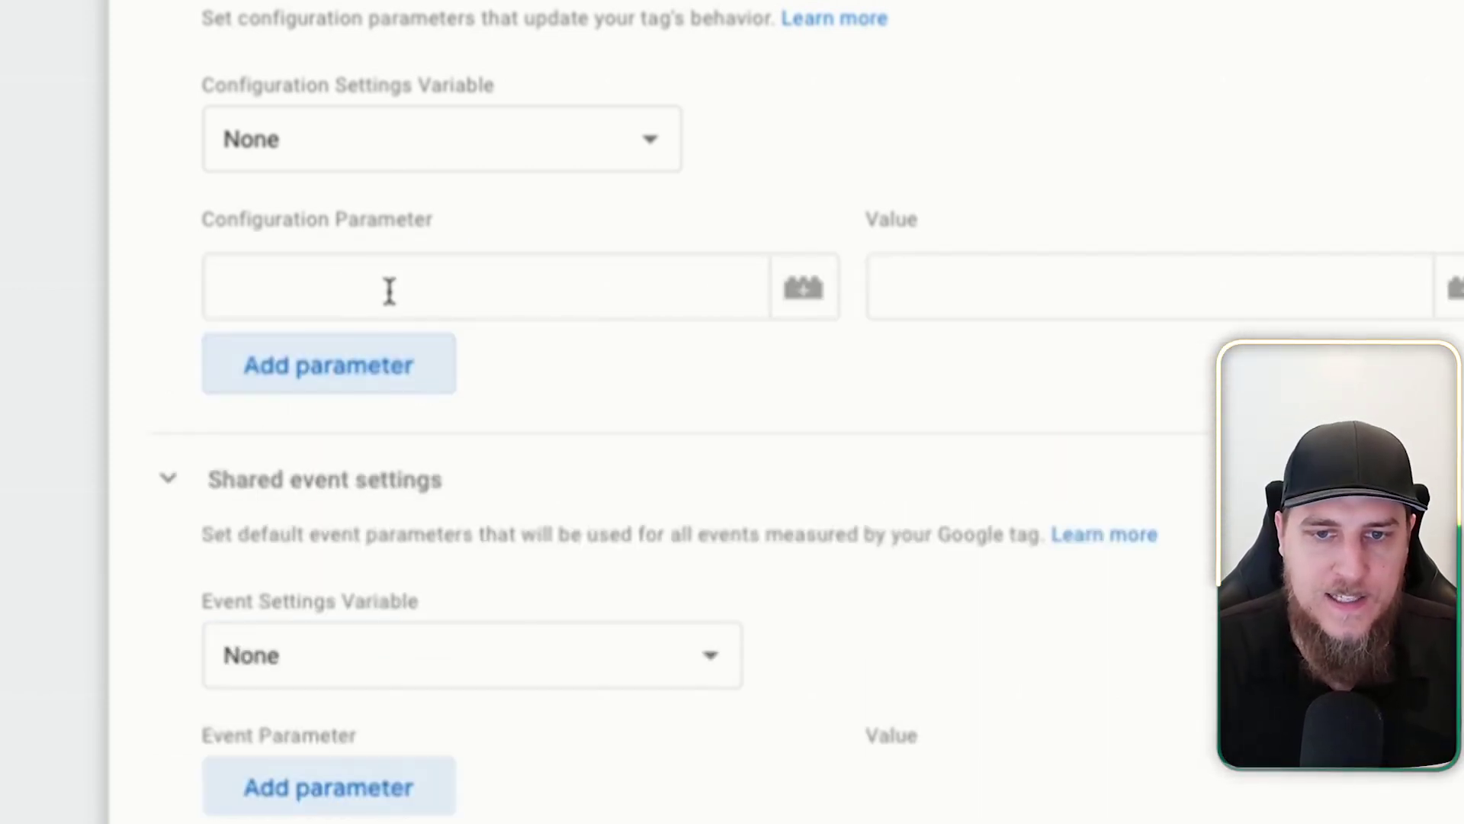
pyautogui.click(397, 293)
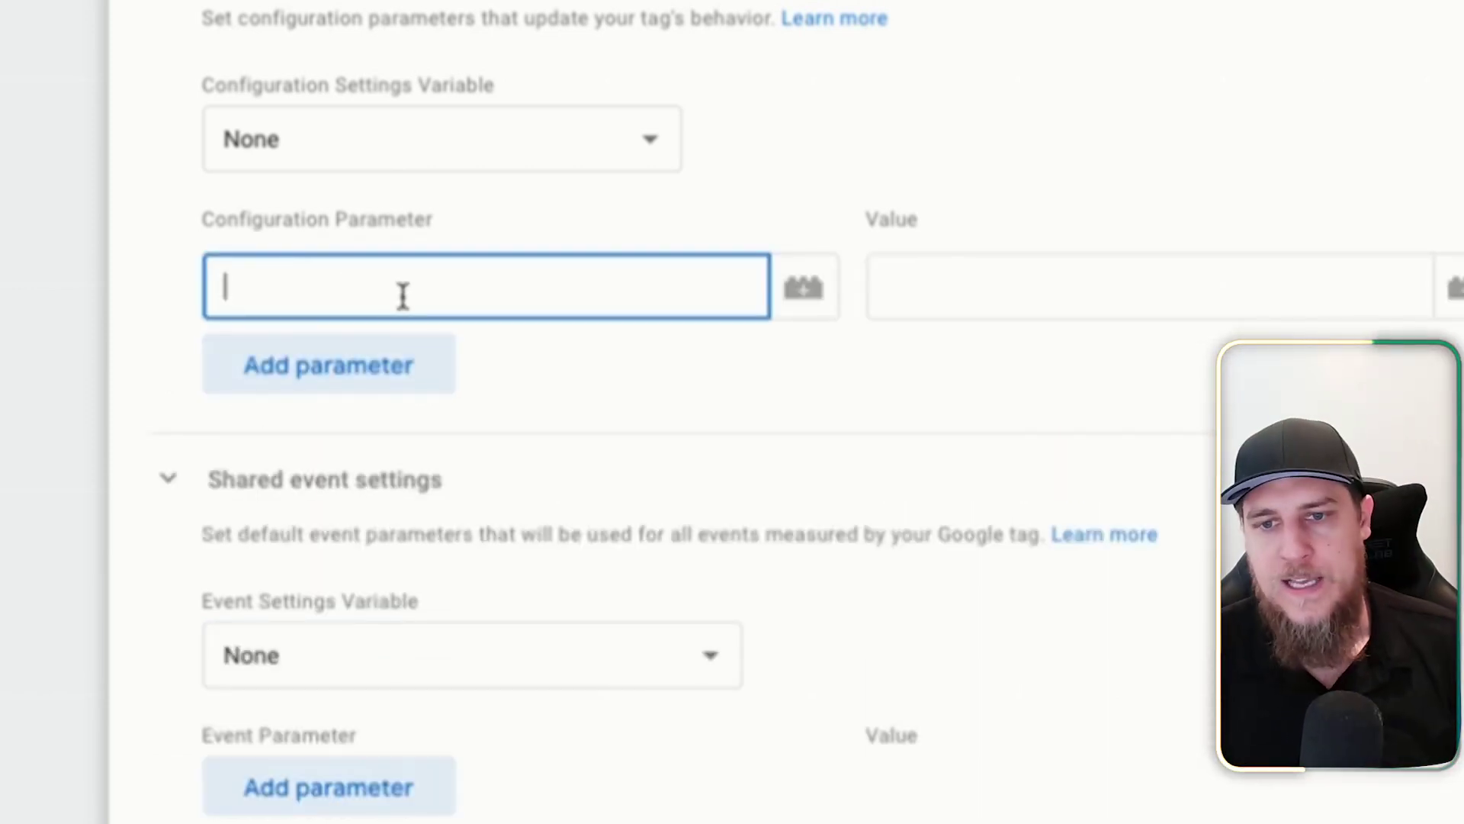
pyautogui.write('config_')
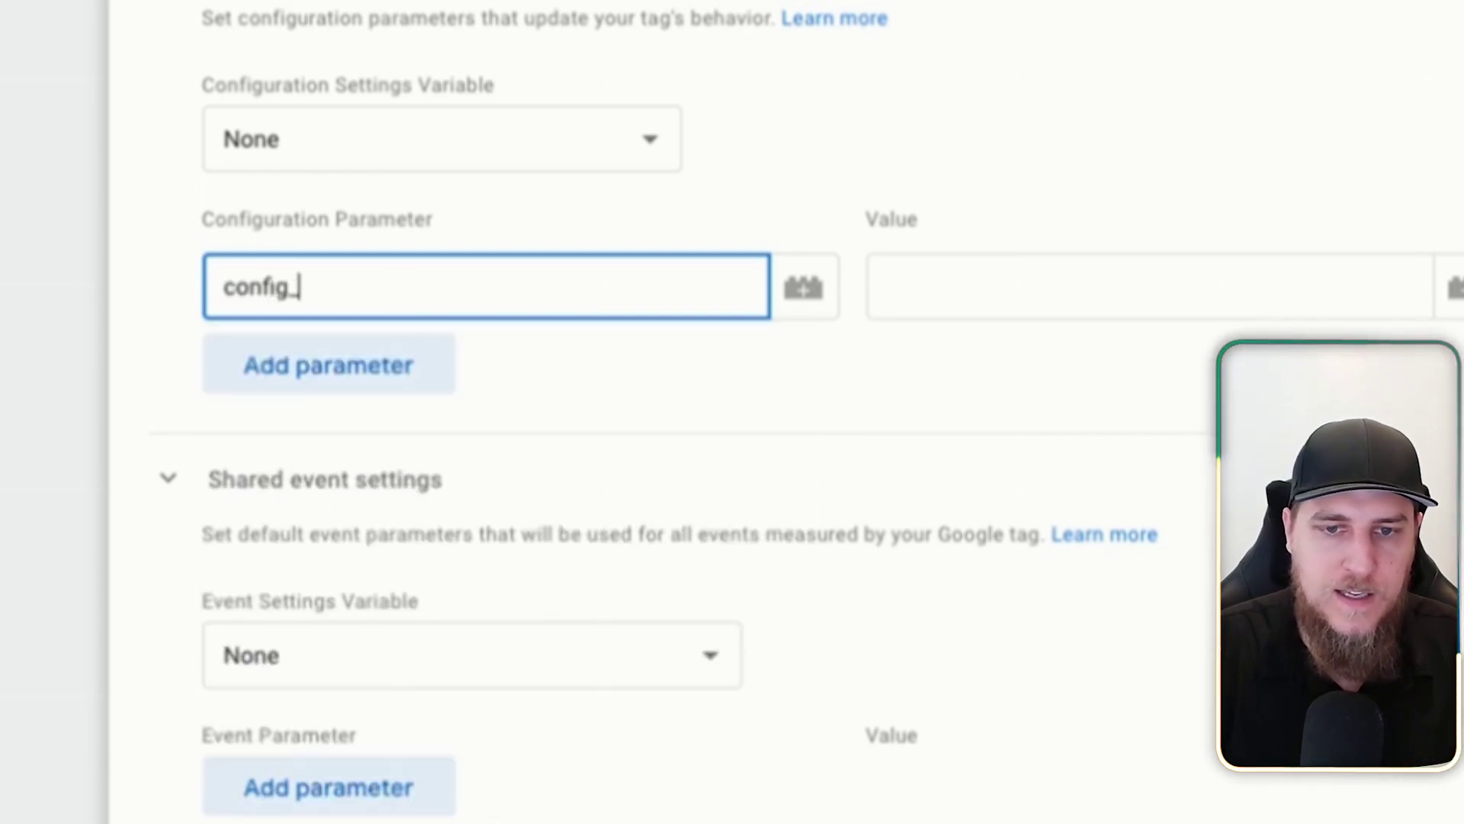
pyautogui.write('event_id')
pyautogui.press('Tab')
pyautogui.press('Tab')
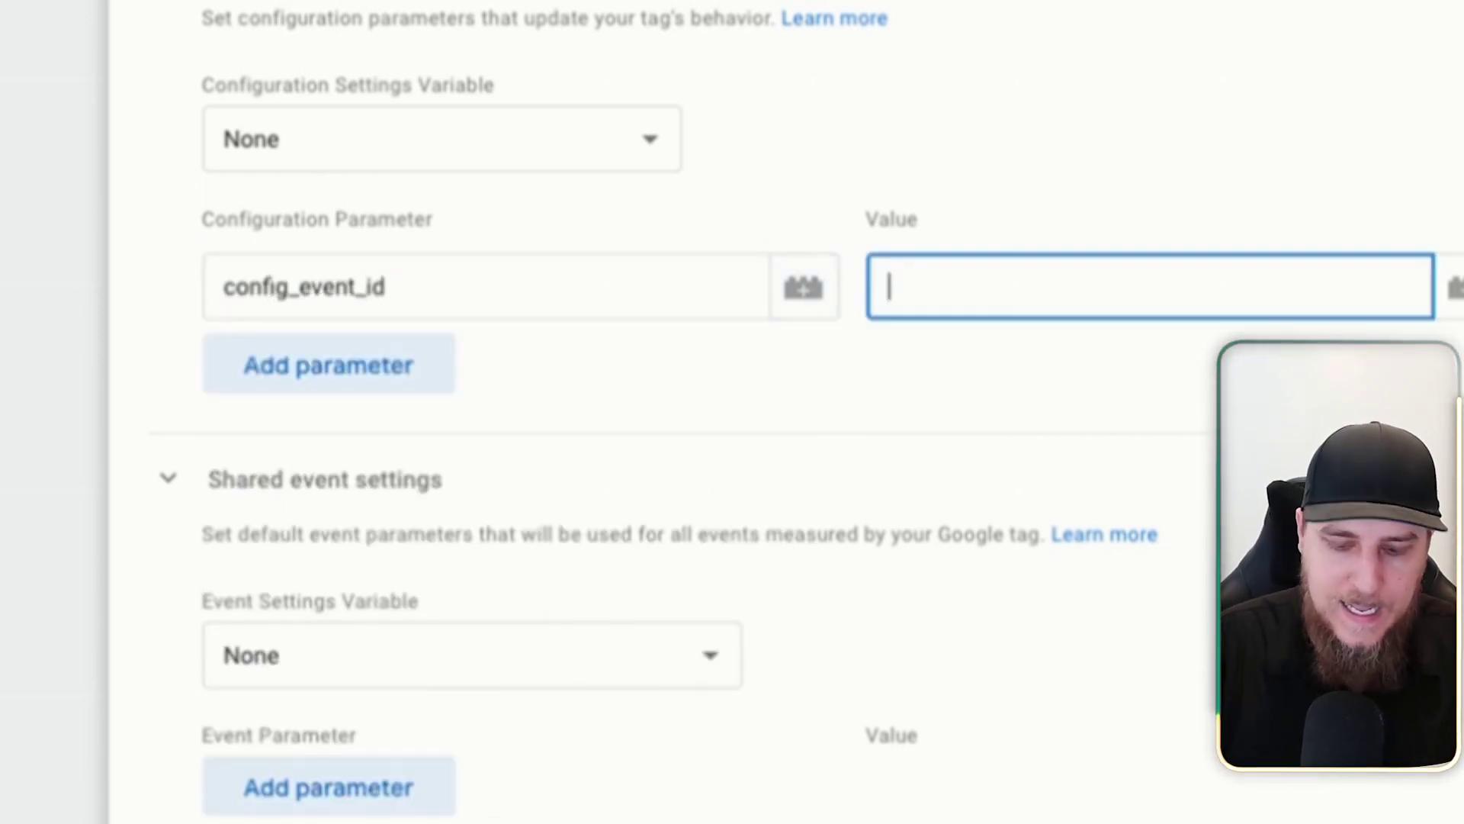
pyautogui.write('{{mv')
pyautogui.press('Down')
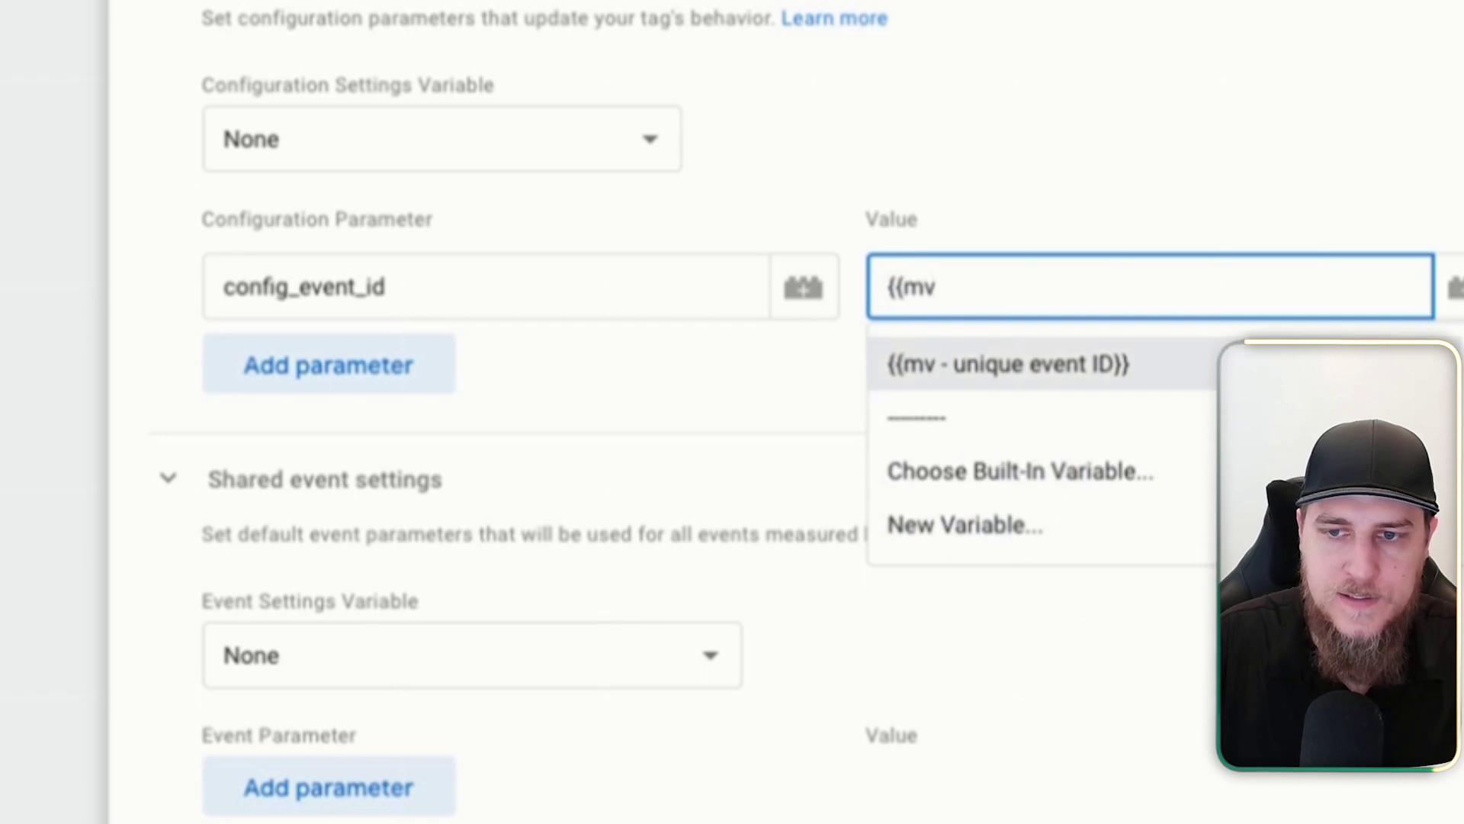
pyautogui.press('Return')
# Step: Add a shared event parameter event_id with the value {{mv - unique event ID}} and save the GA4 - config tag
pyautogui.scroll(-2, 282, 255)
pyautogui.scroll(-2, 346, 516)
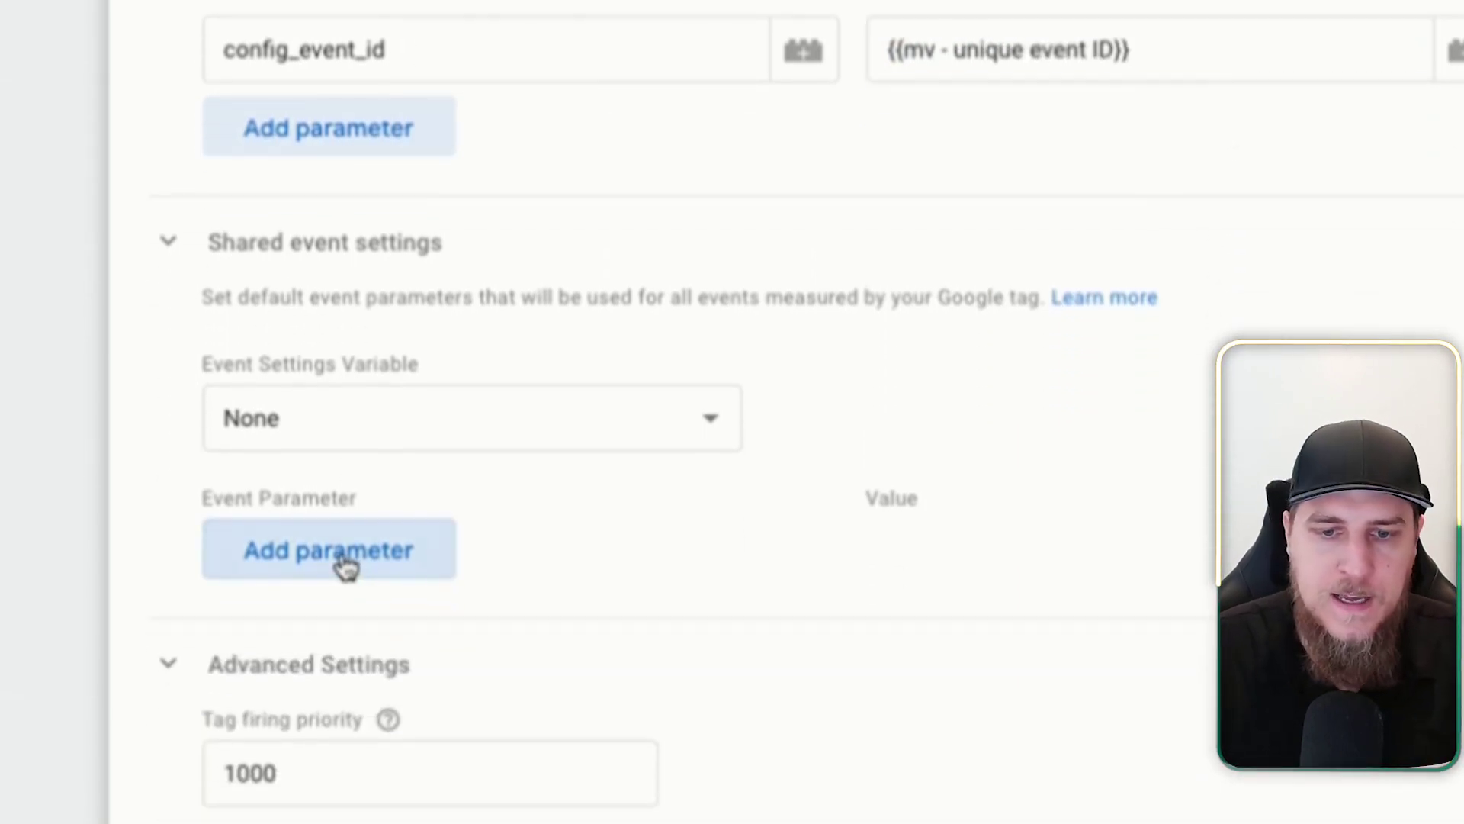
pyautogui.click(343, 552)
pyautogui.write('event_id')
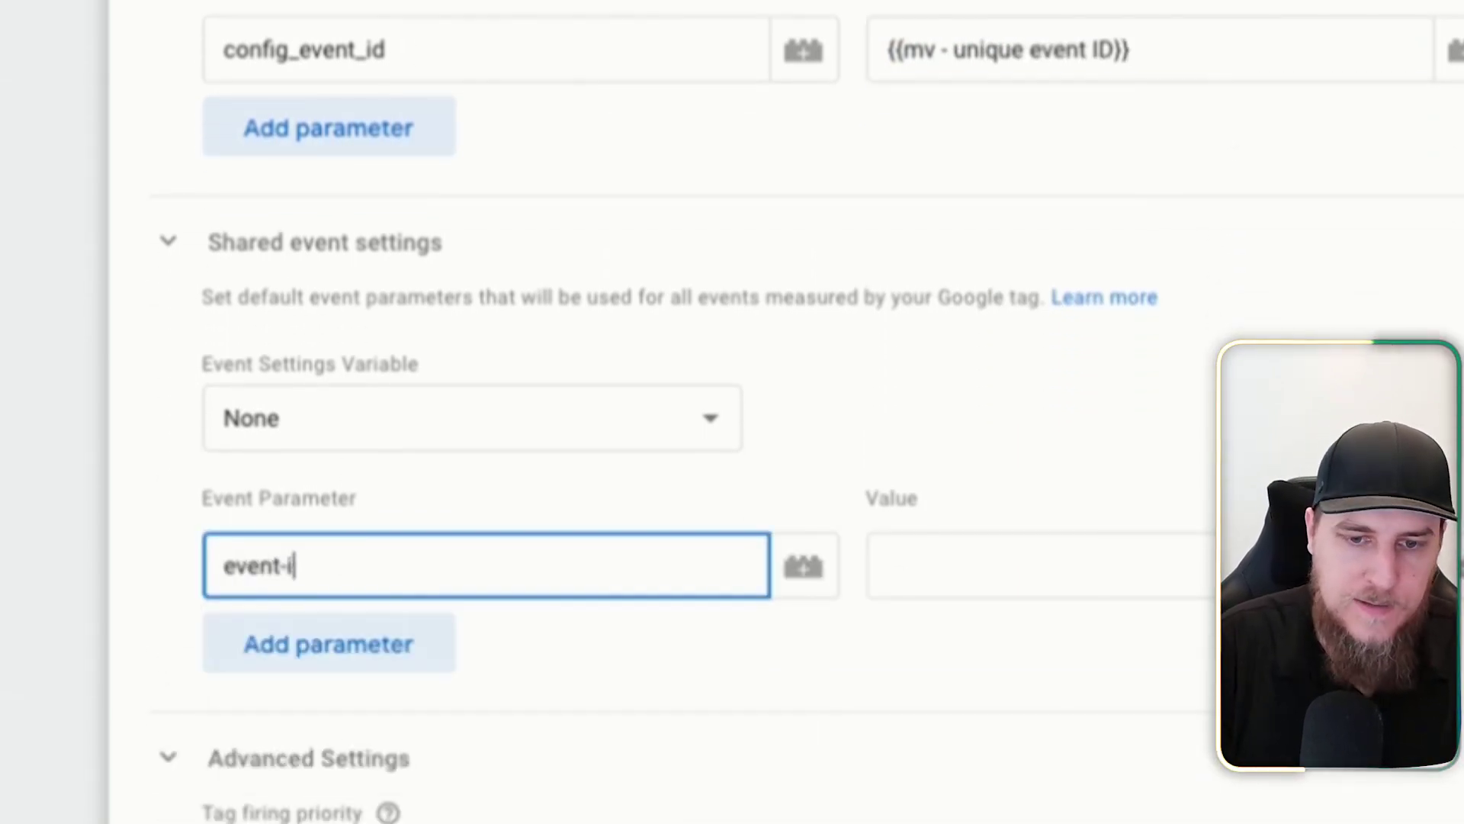
pyautogui.press('Tab')
pyautogui.press('Tab')
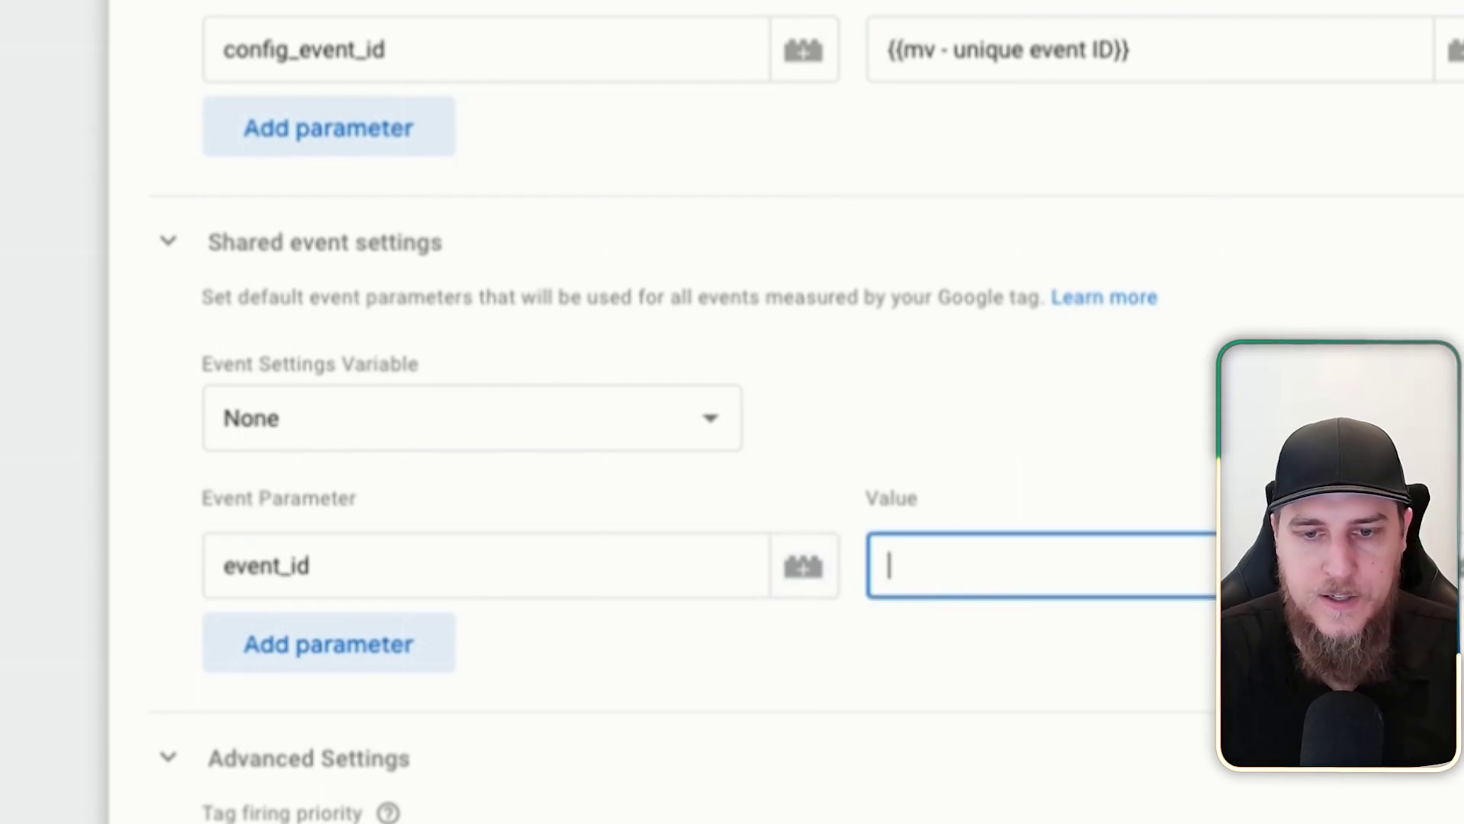
pyautogui.scroll(-1, 552, 533)
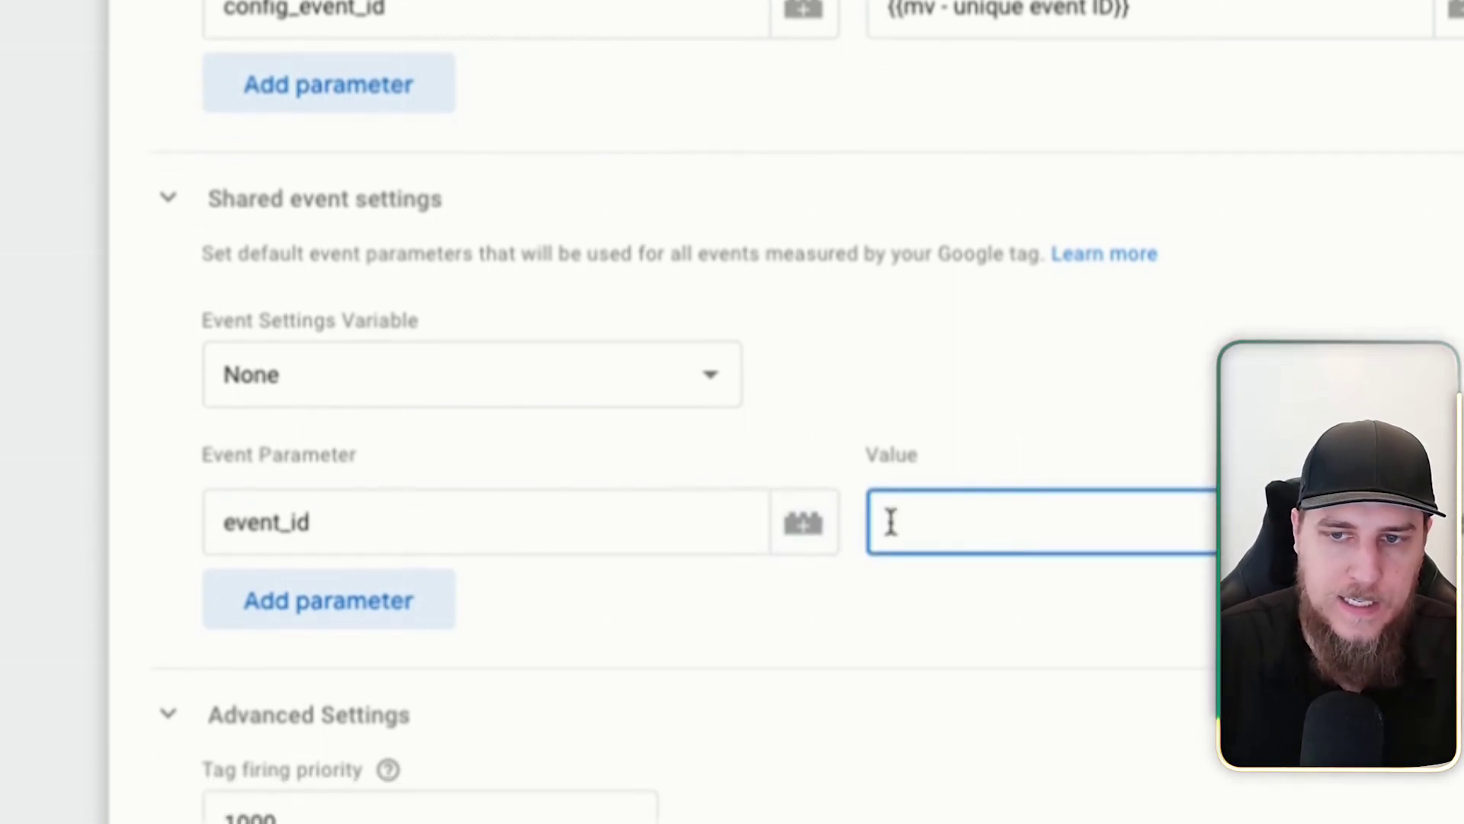
pyautogui.write('{{mv')
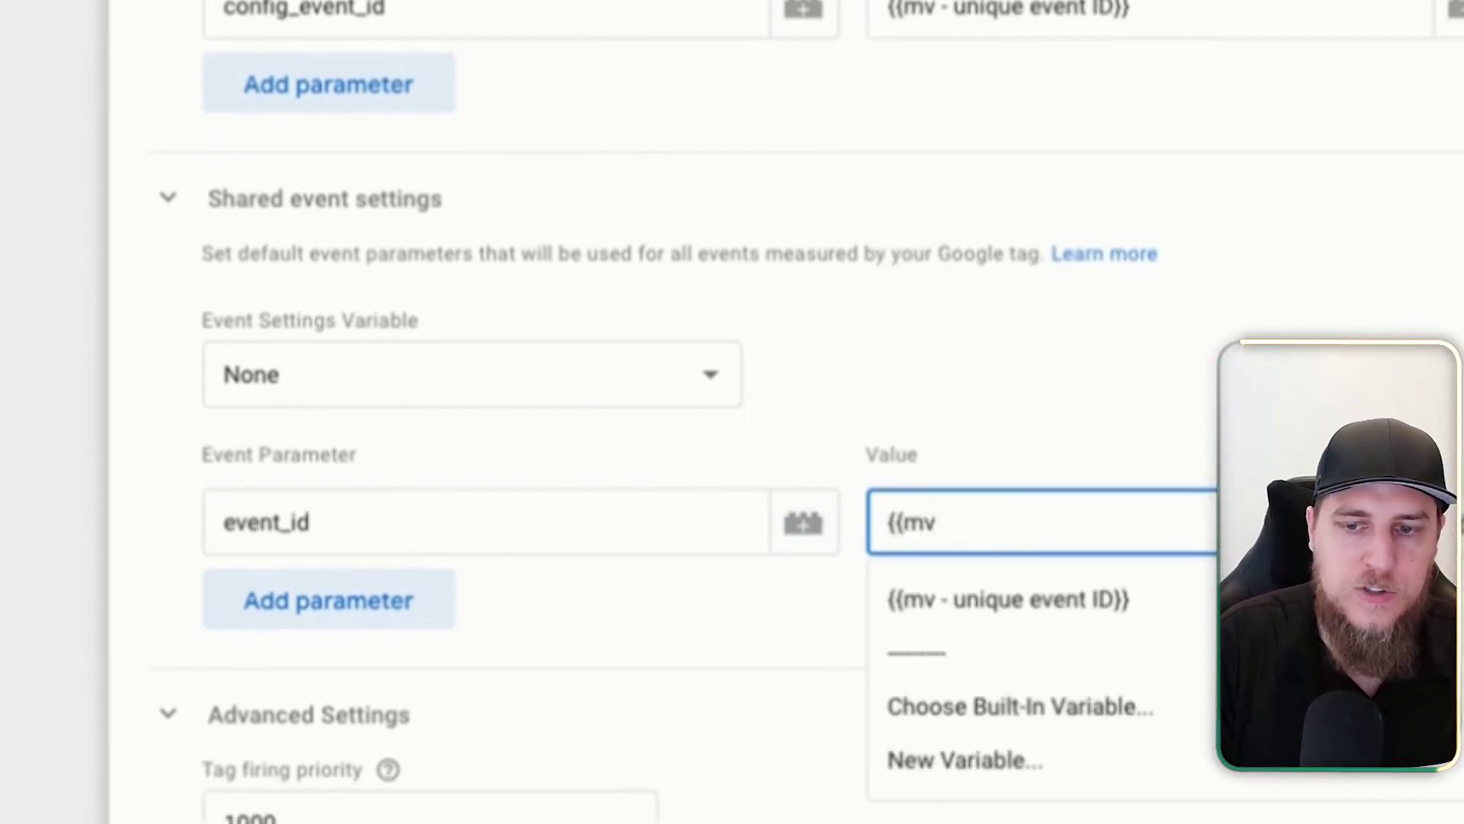
pyautogui.press('Return')
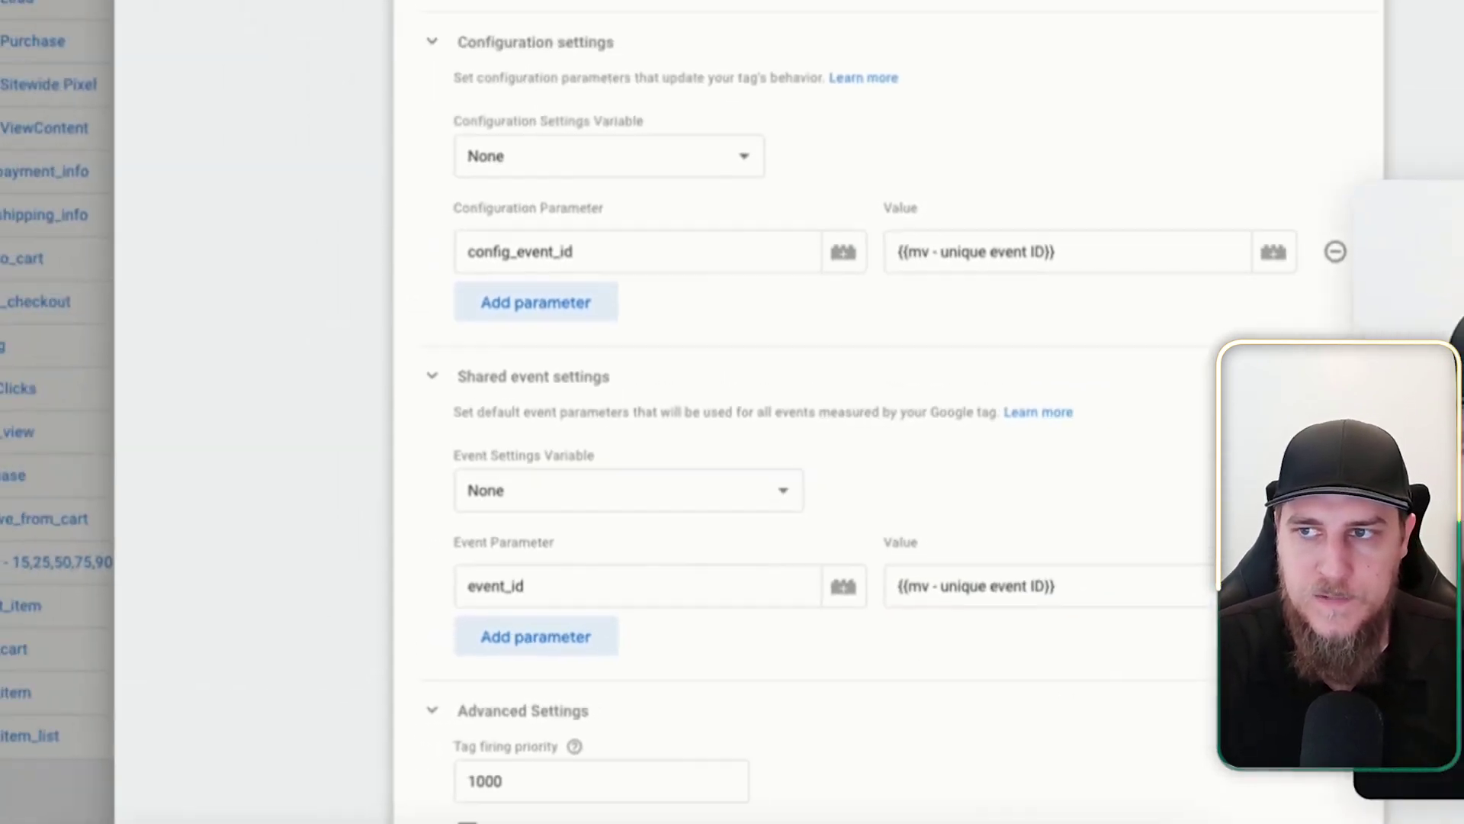
pyautogui.click(1384, 140)
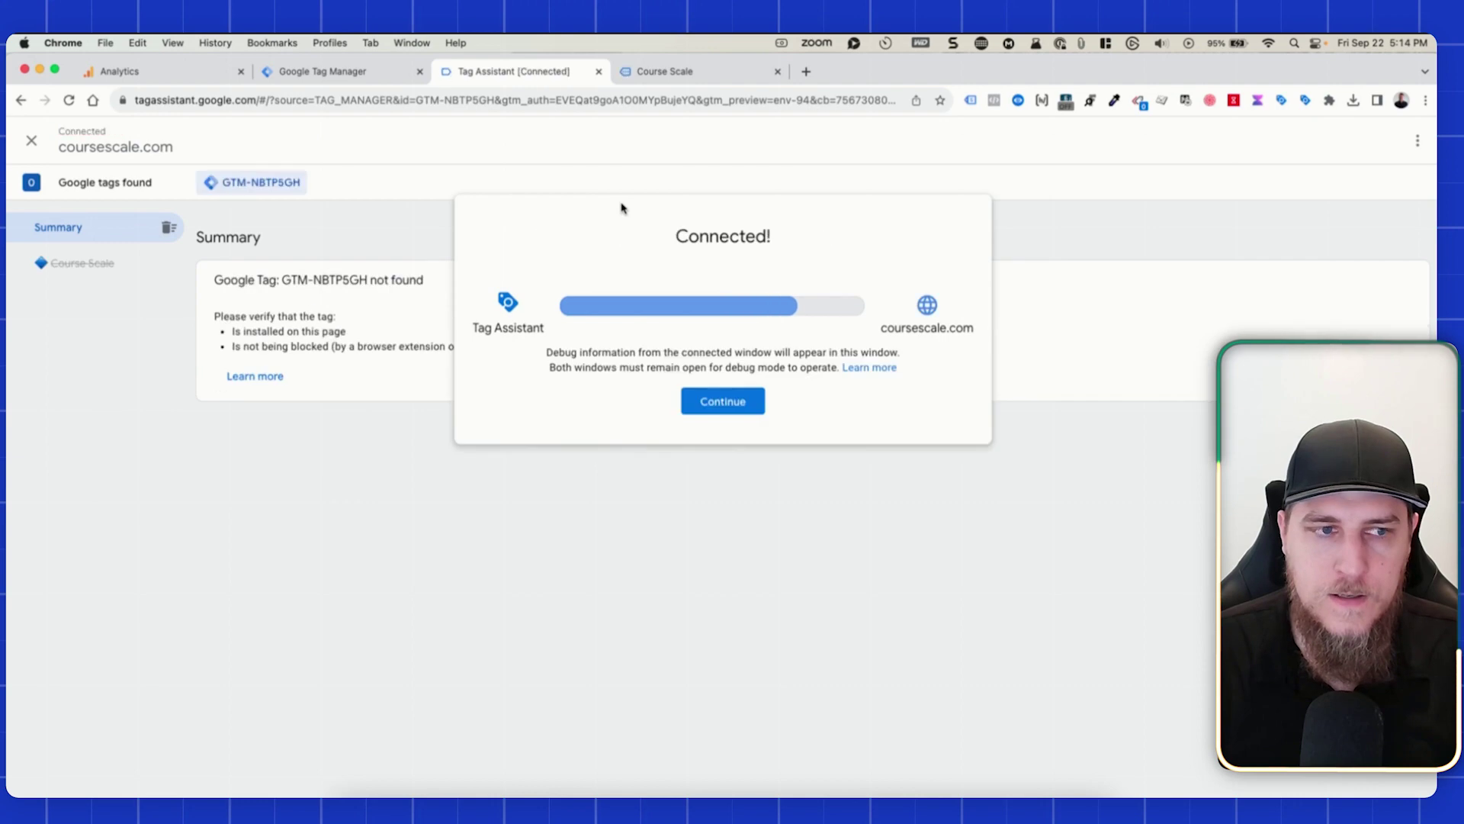
# Step: Enter the connected Tag Assistant debug session and examine the value of mv - unique event ID among the Container Loaded event's variables
pyautogui.click(718, 401)
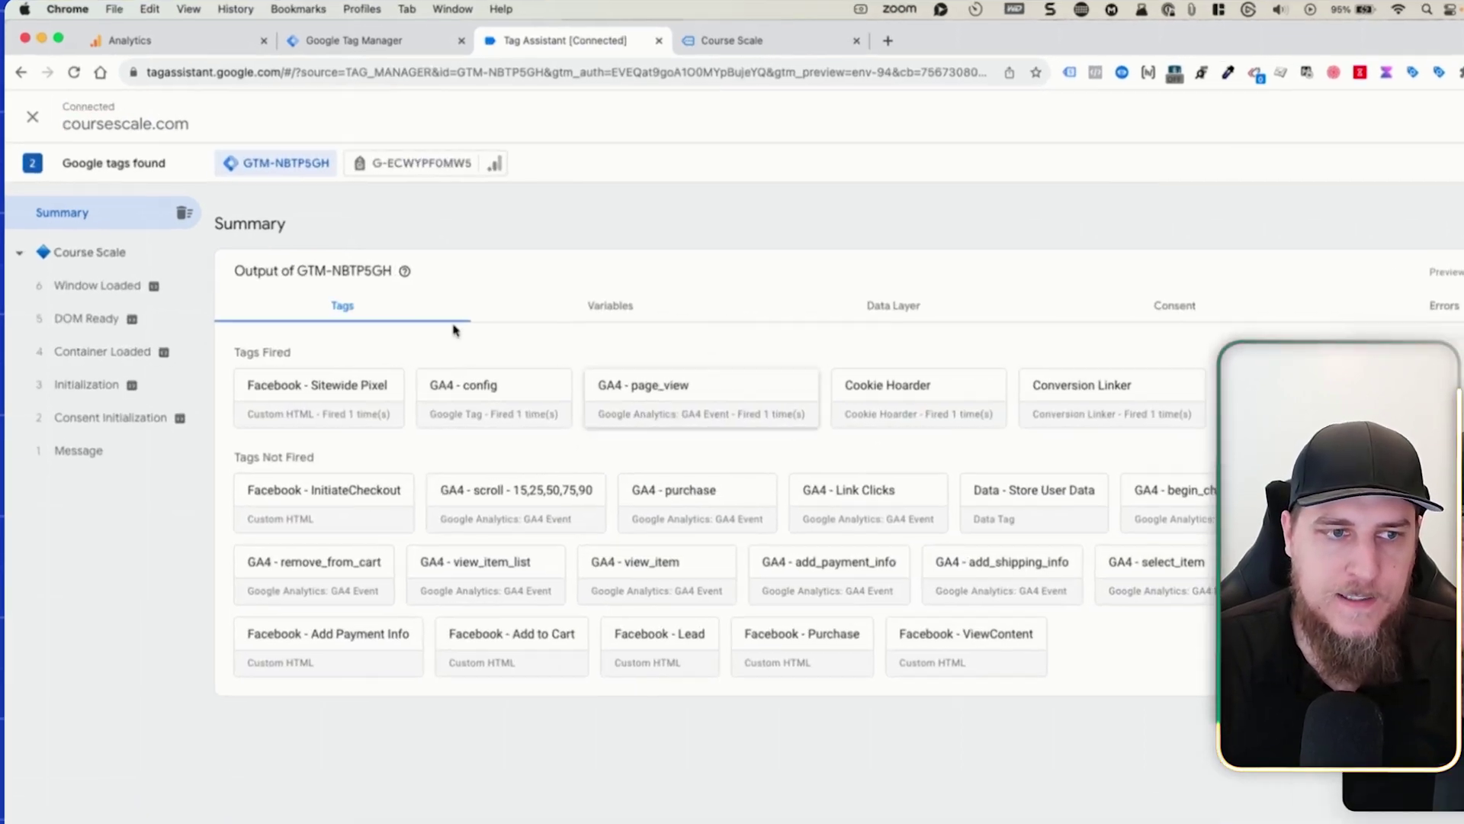
pyautogui.click(94, 352)
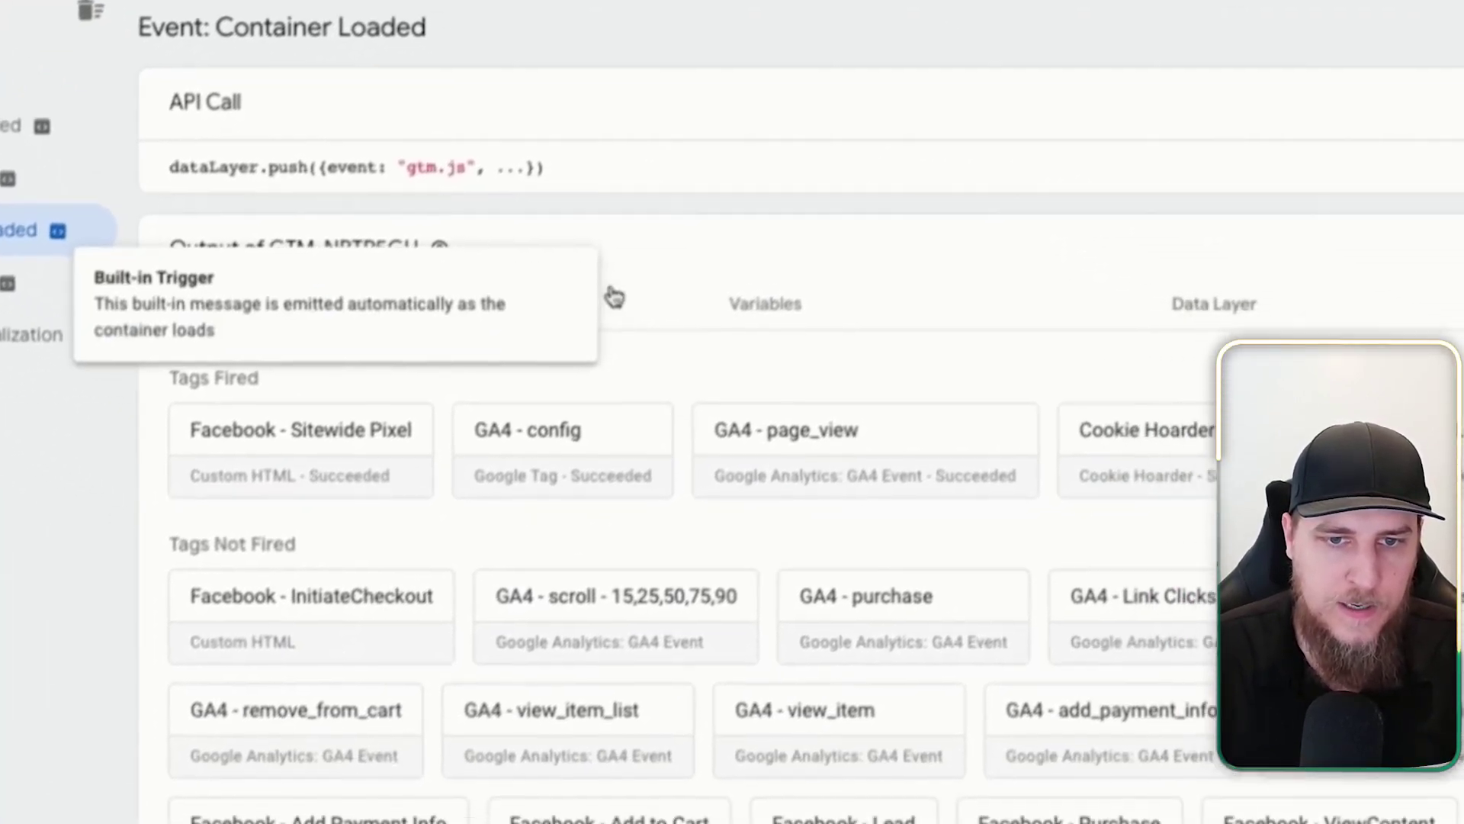
pyautogui.click(914, 432)
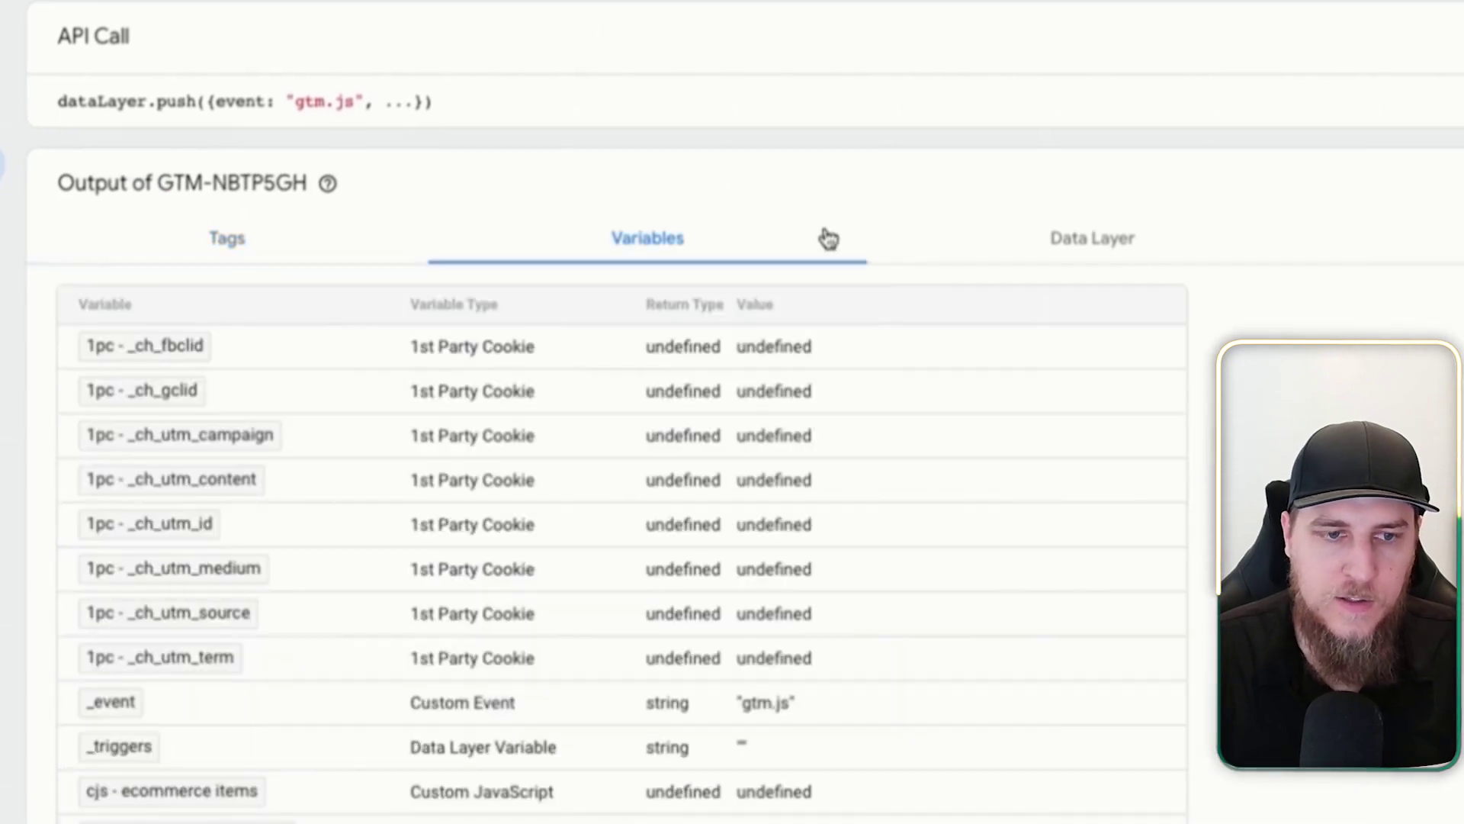
pyautogui.scroll(-3, 523, 454)
pyautogui.scroll(-15, 531, 385)
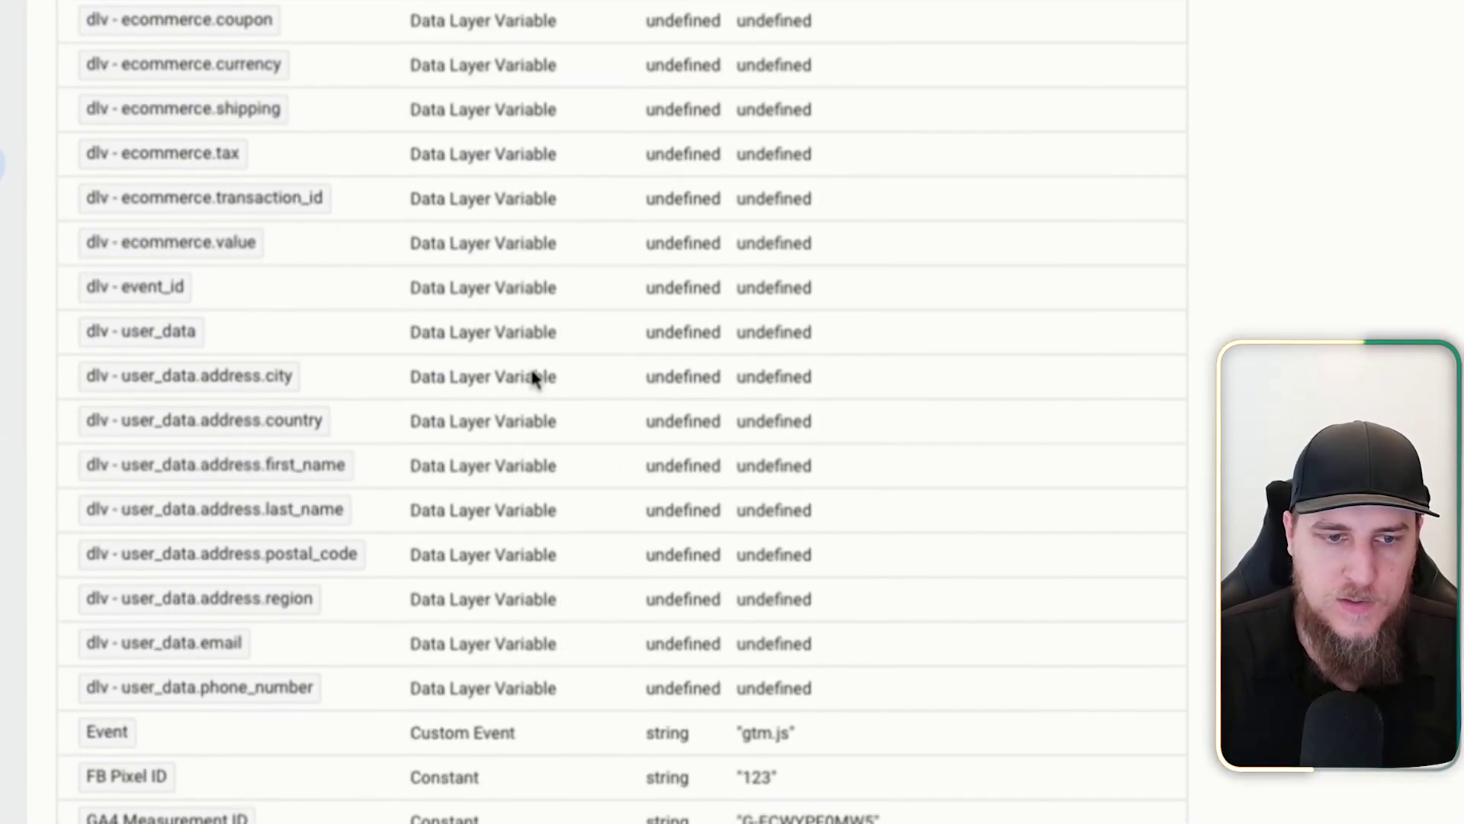
pyautogui.scroll(-8, 532, 377)
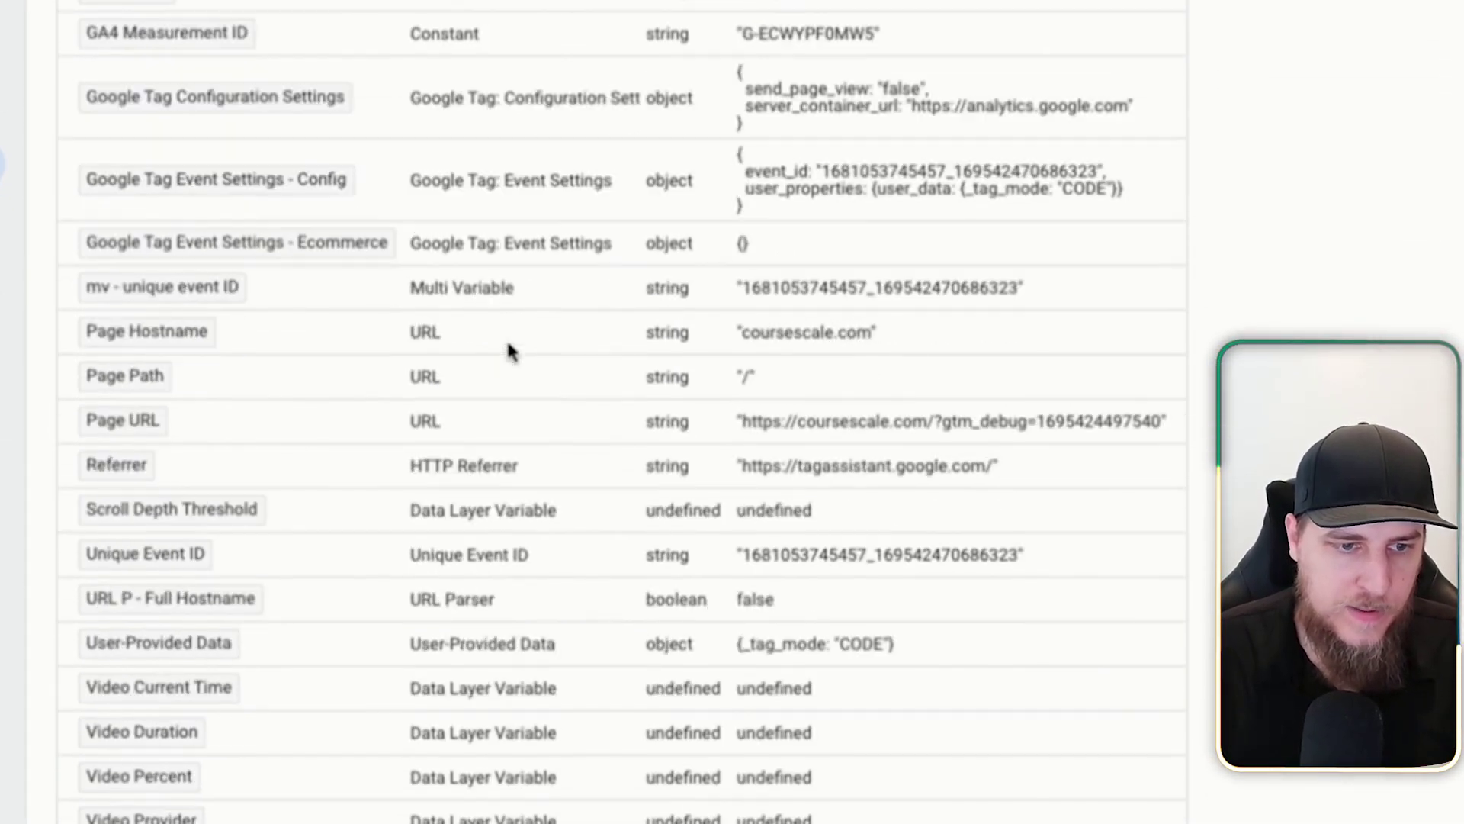
pyautogui.scroll(17, 239, 533)
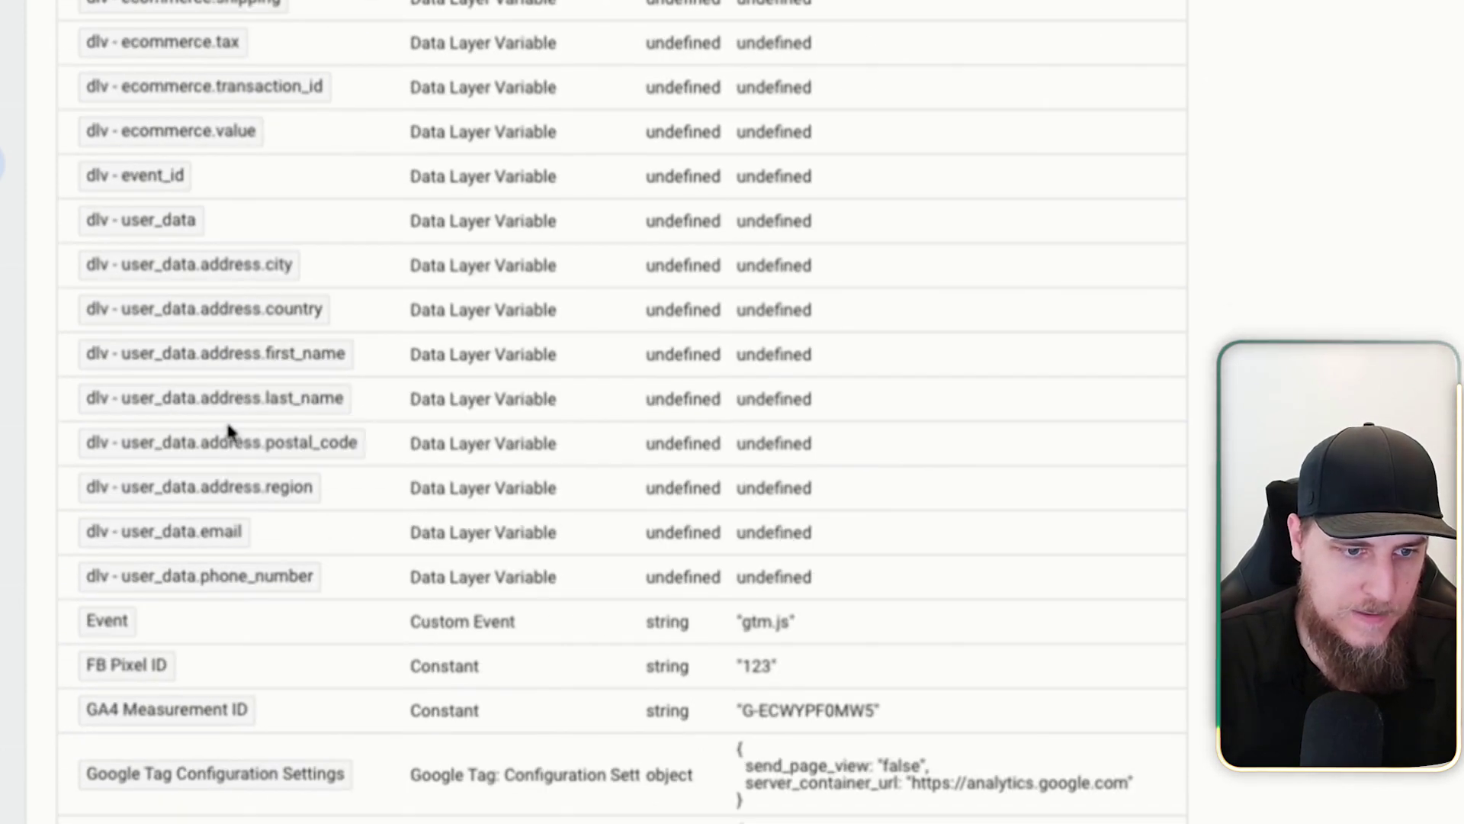
pyautogui.scroll(10, 218, 471)
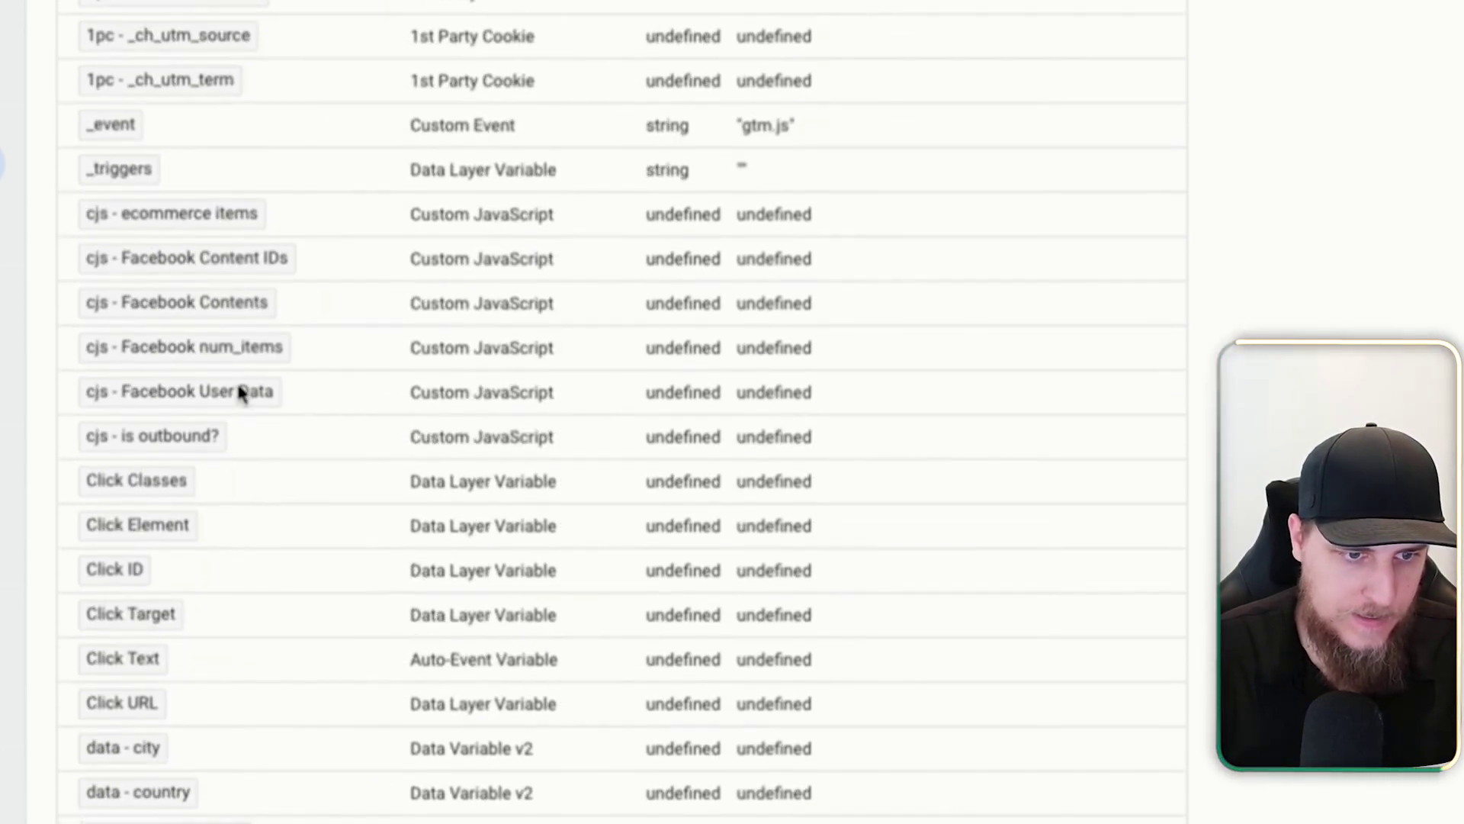
pyautogui.write('mv')
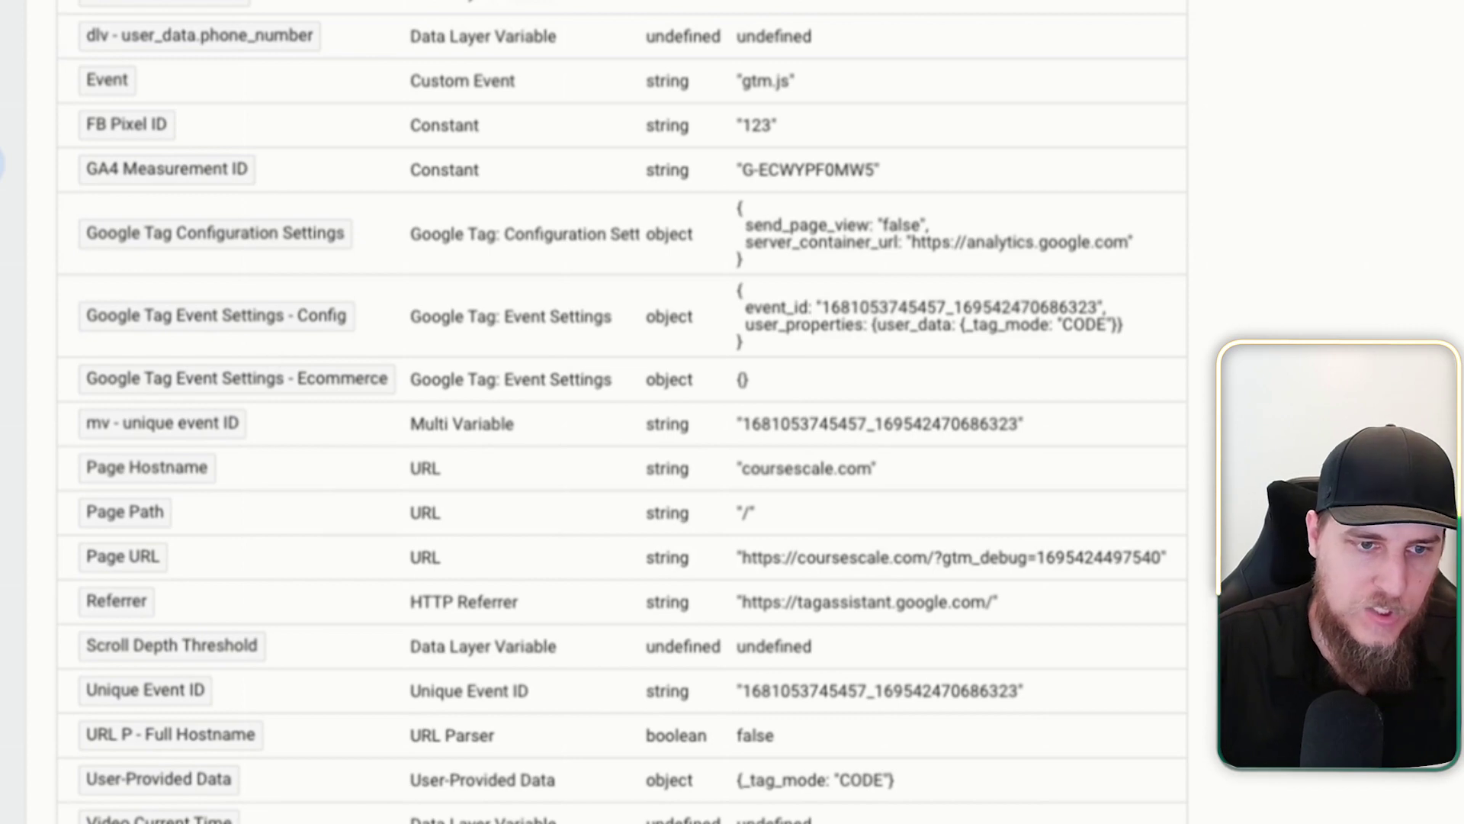
pyautogui.moveTo(1018, 422); pyautogui.dragTo(984, 427)
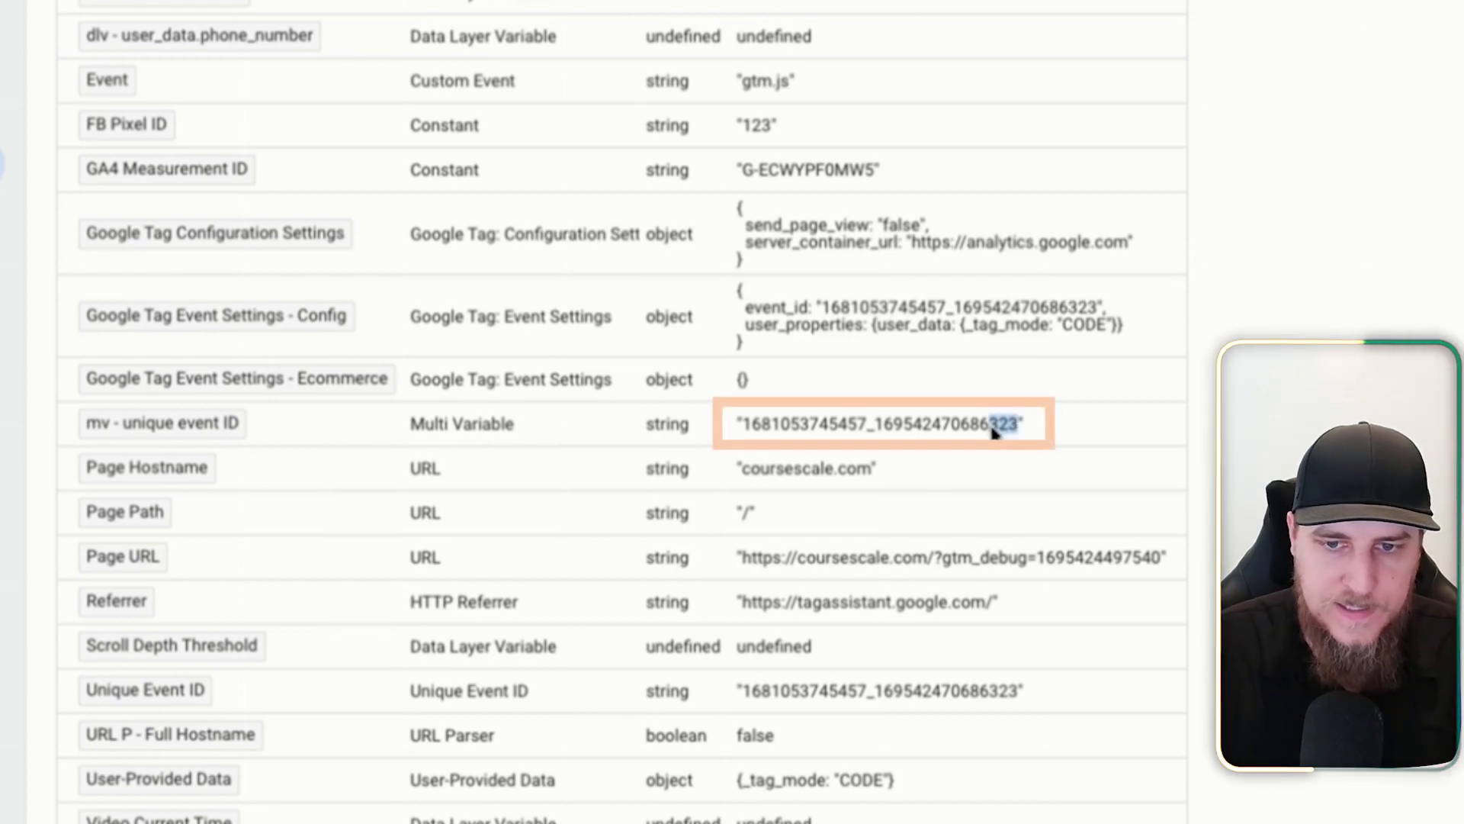
# Step: Compare the mv - unique event ID value across the DOM Ready, Window Loaded and Container Loaded events
pyautogui.click(1412, 145)
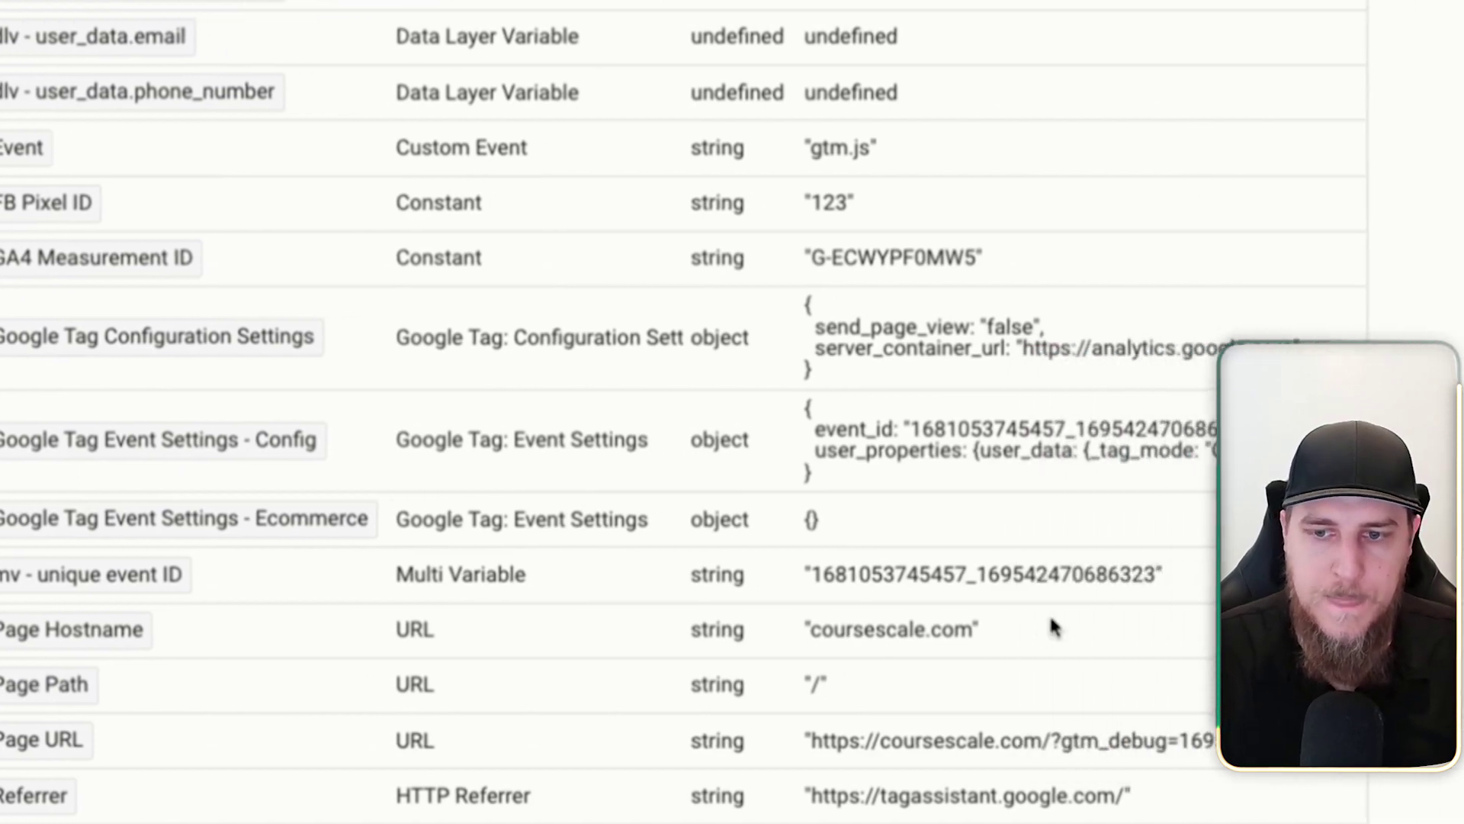
pyautogui.click(1113, 585)
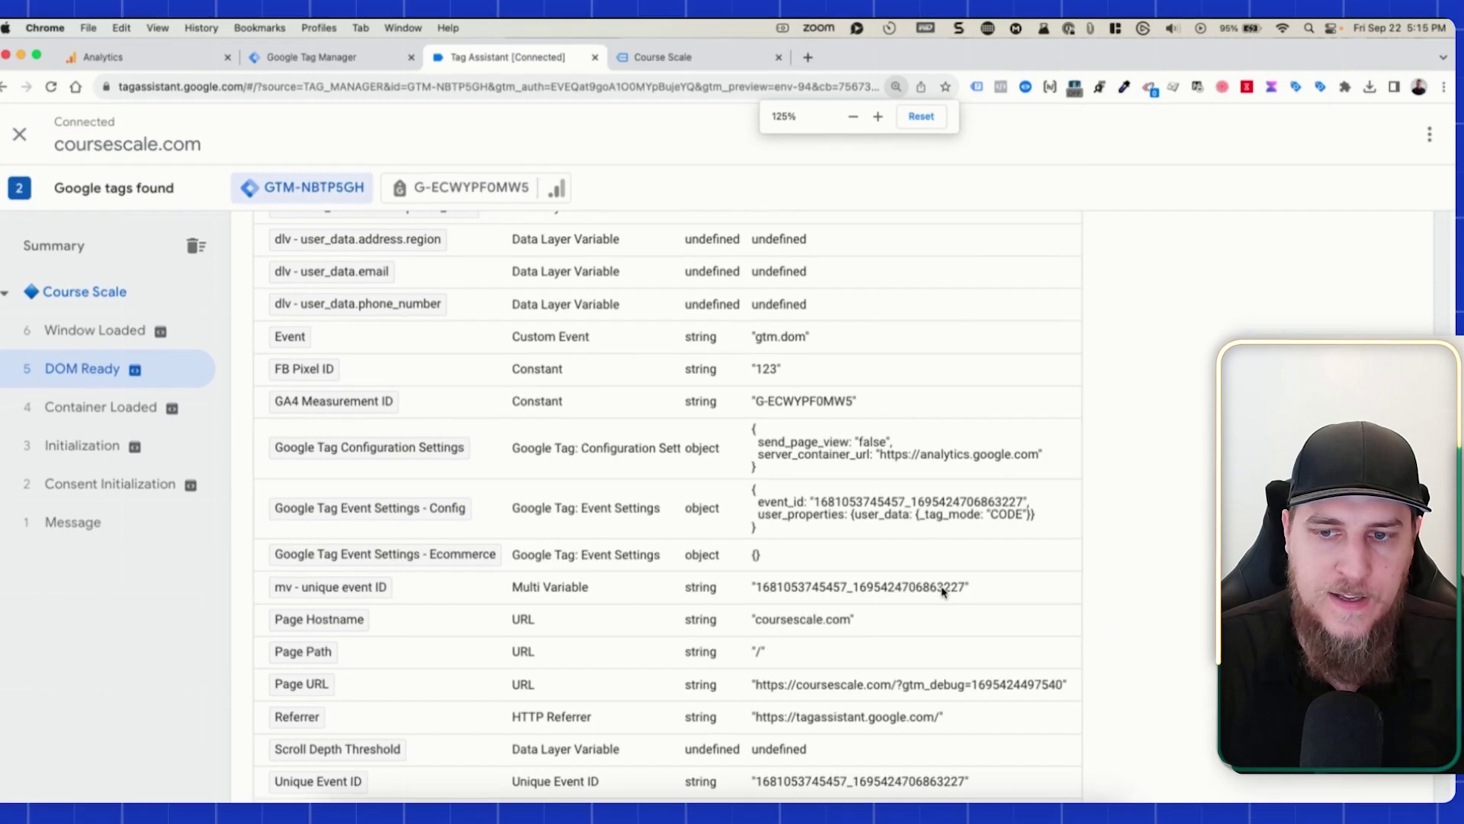
pyautogui.moveTo(1053, 574); pyautogui.dragTo(1117, 575)
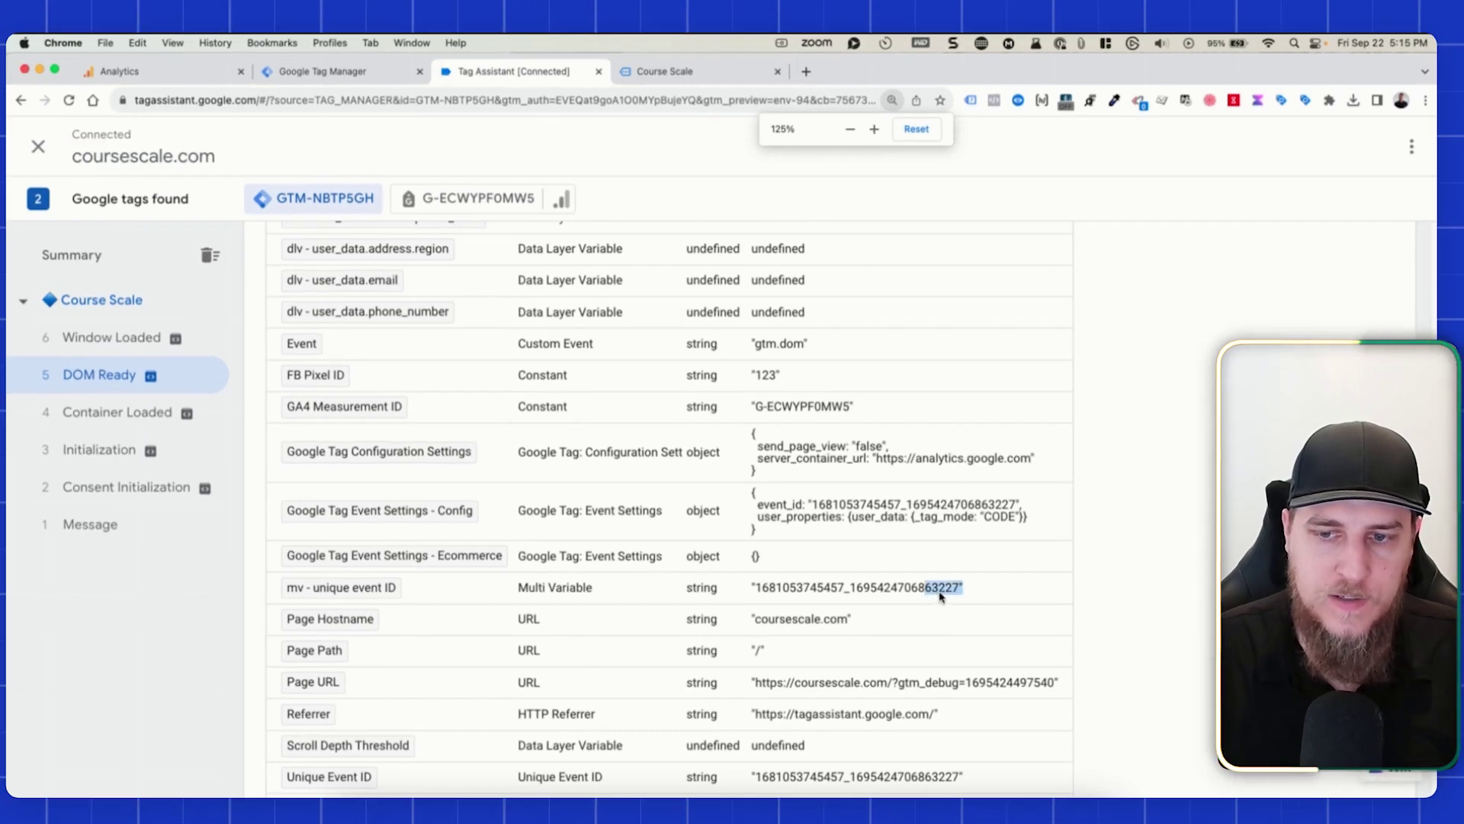
pyautogui.click(145, 341)
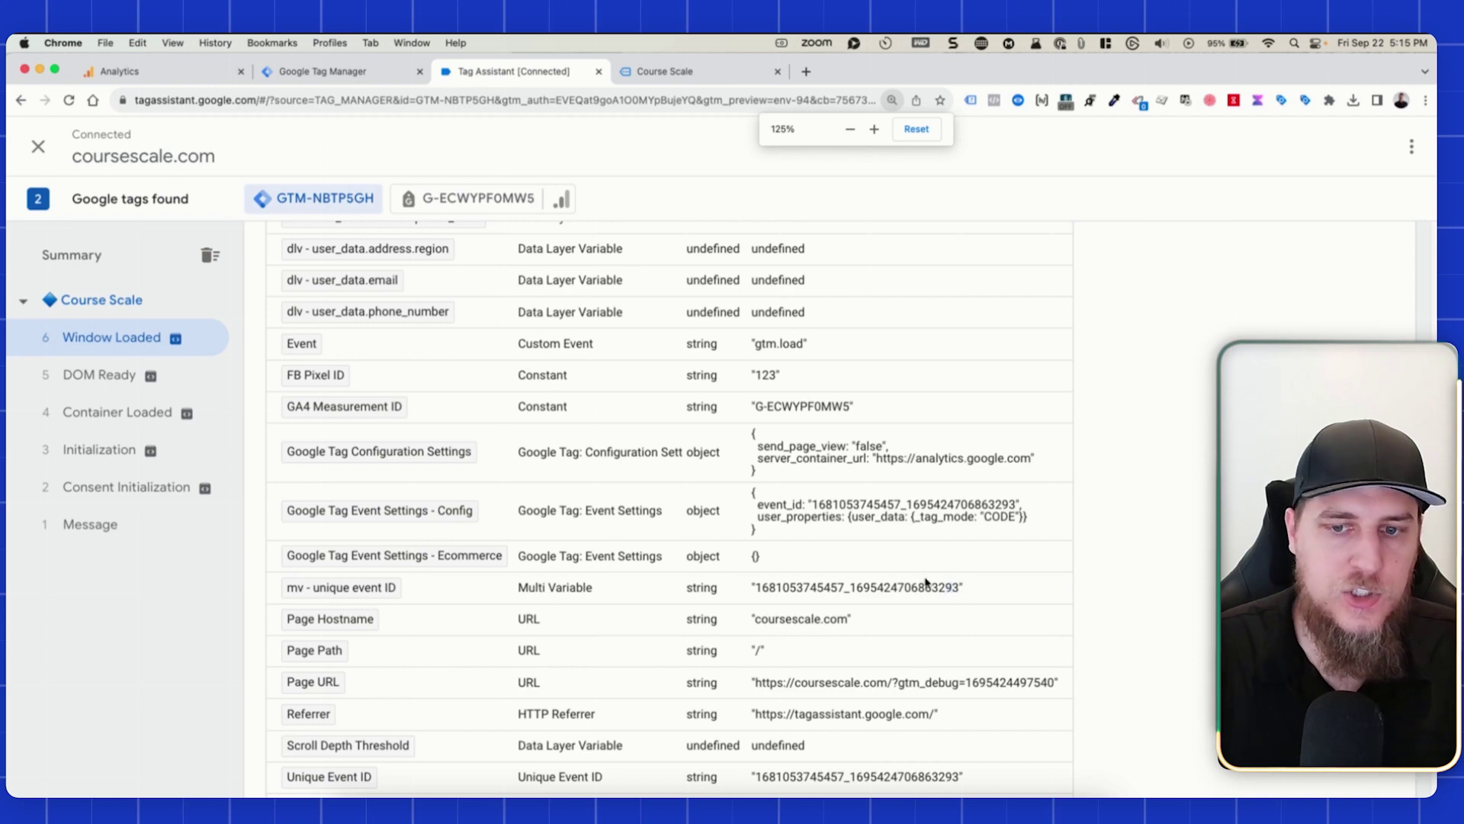
pyautogui.click(122, 412)
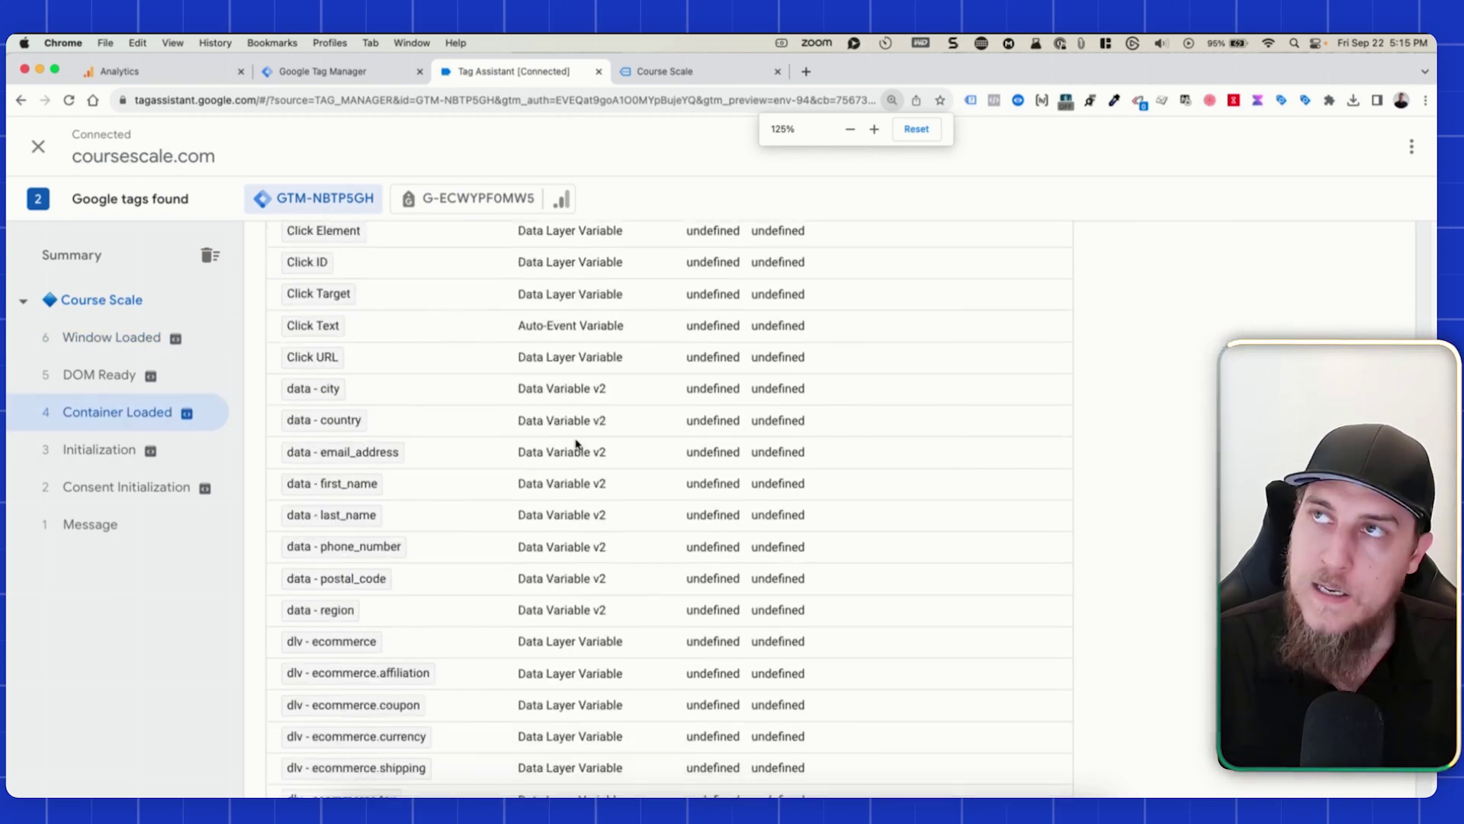
# Step: Examine which tags fired on the Container Loaded event
pyautogui.scroll(10, 429, 443)
pyautogui.click(408, 461)
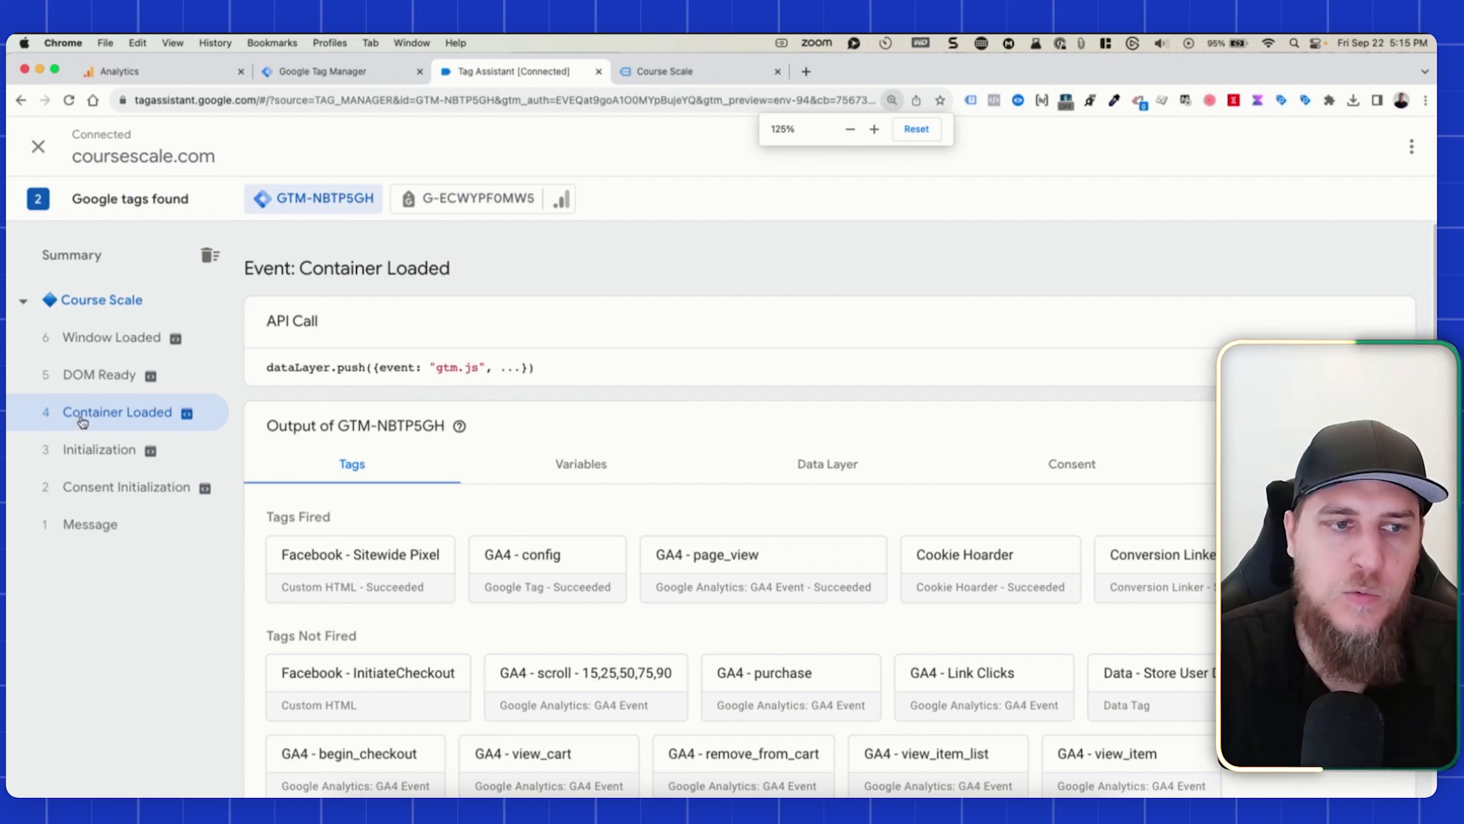
pyautogui.scroll(-2, 356, 479)
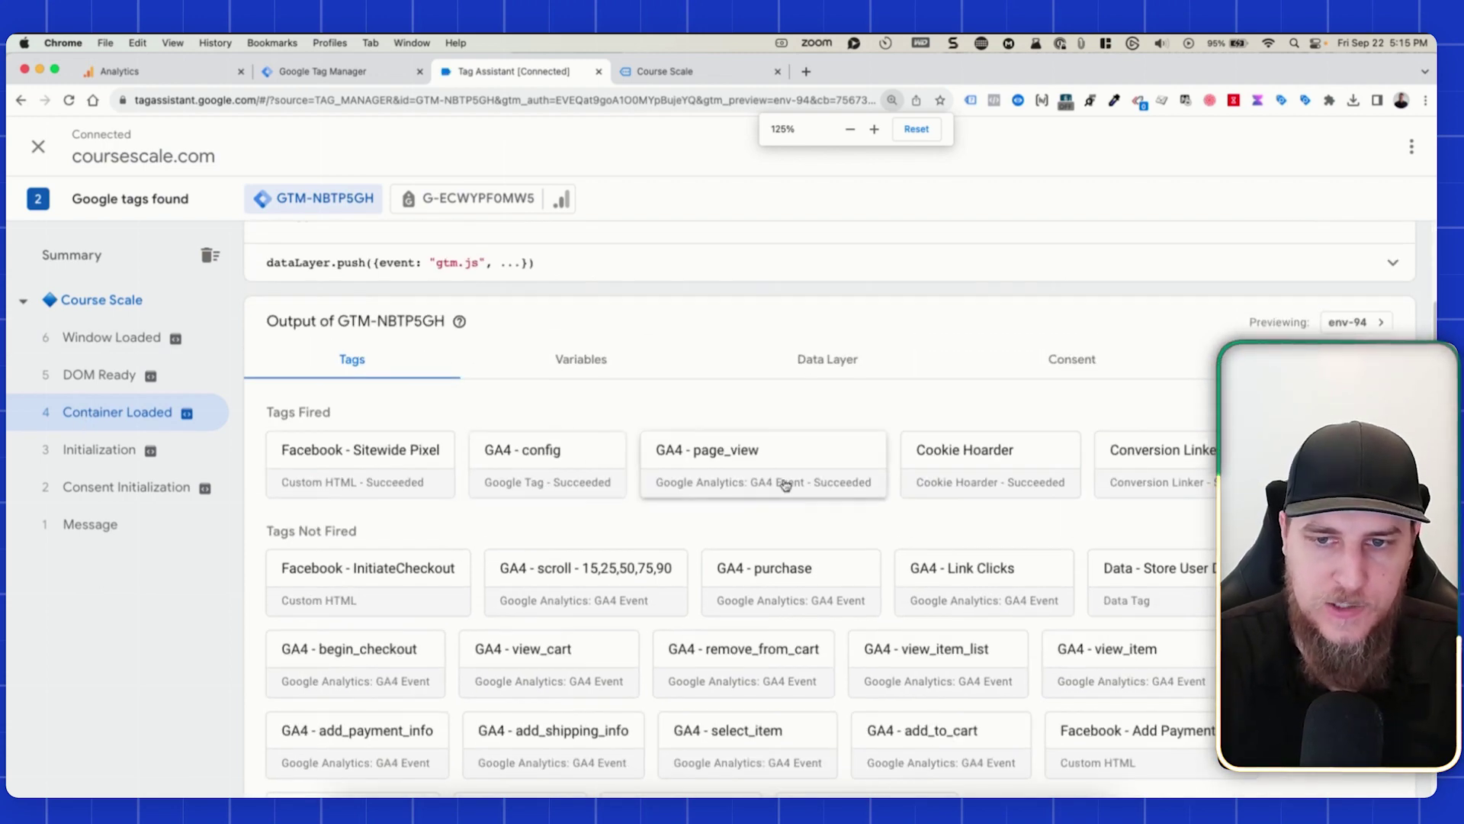
# Step: Open the TEST PRODUCT page from the shop of the connected Course Scale site to trigger more events
pyautogui.click(647, 71)
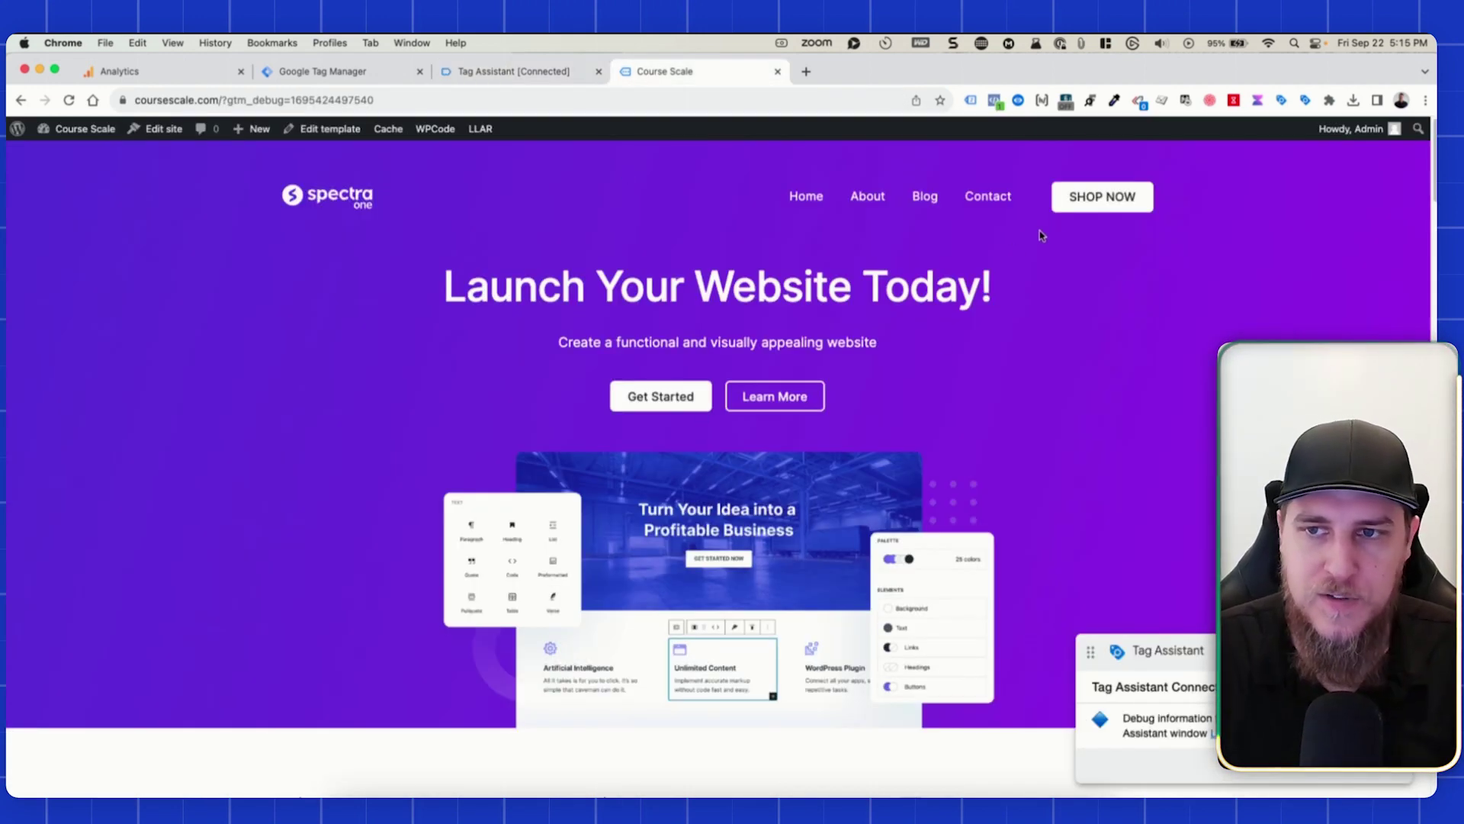
pyautogui.click(1102, 196)
pyautogui.click(399, 496)
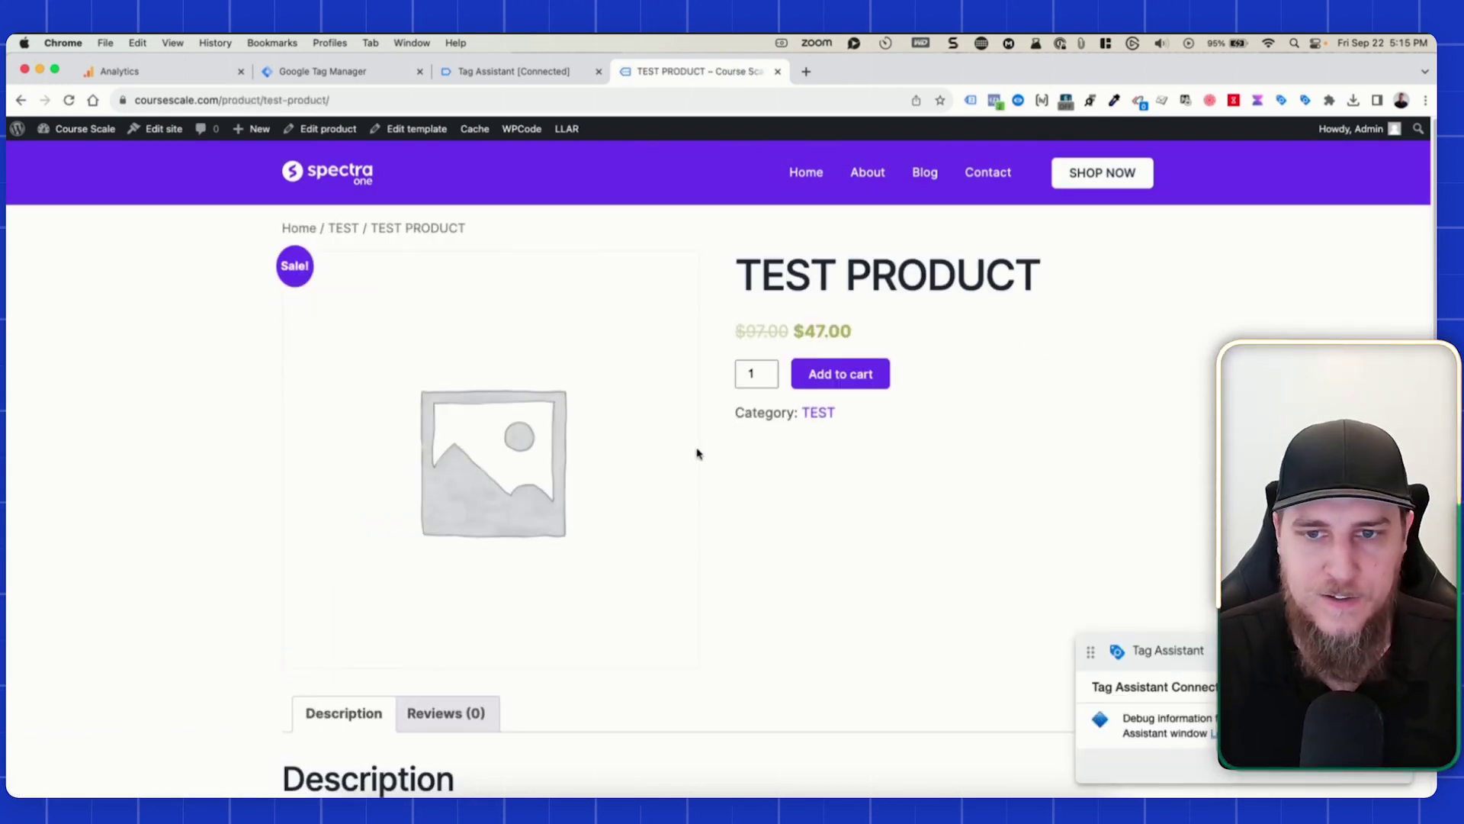
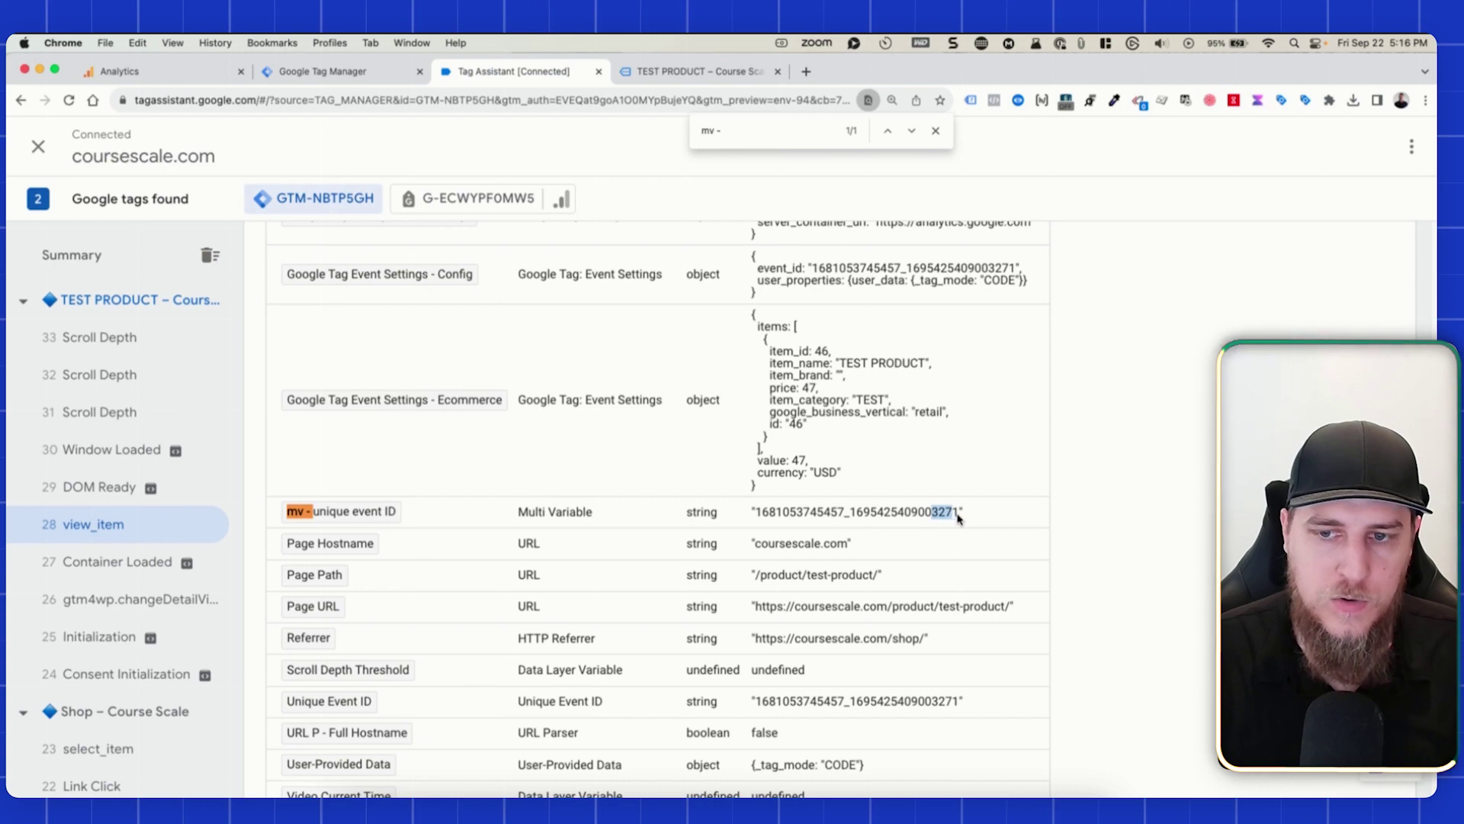
# Step: Switch to Google Analytics, open the Course Scale - GA4 property's DebugView and examine the event_id parameter of a page_view event
pyautogui.click(161, 72)
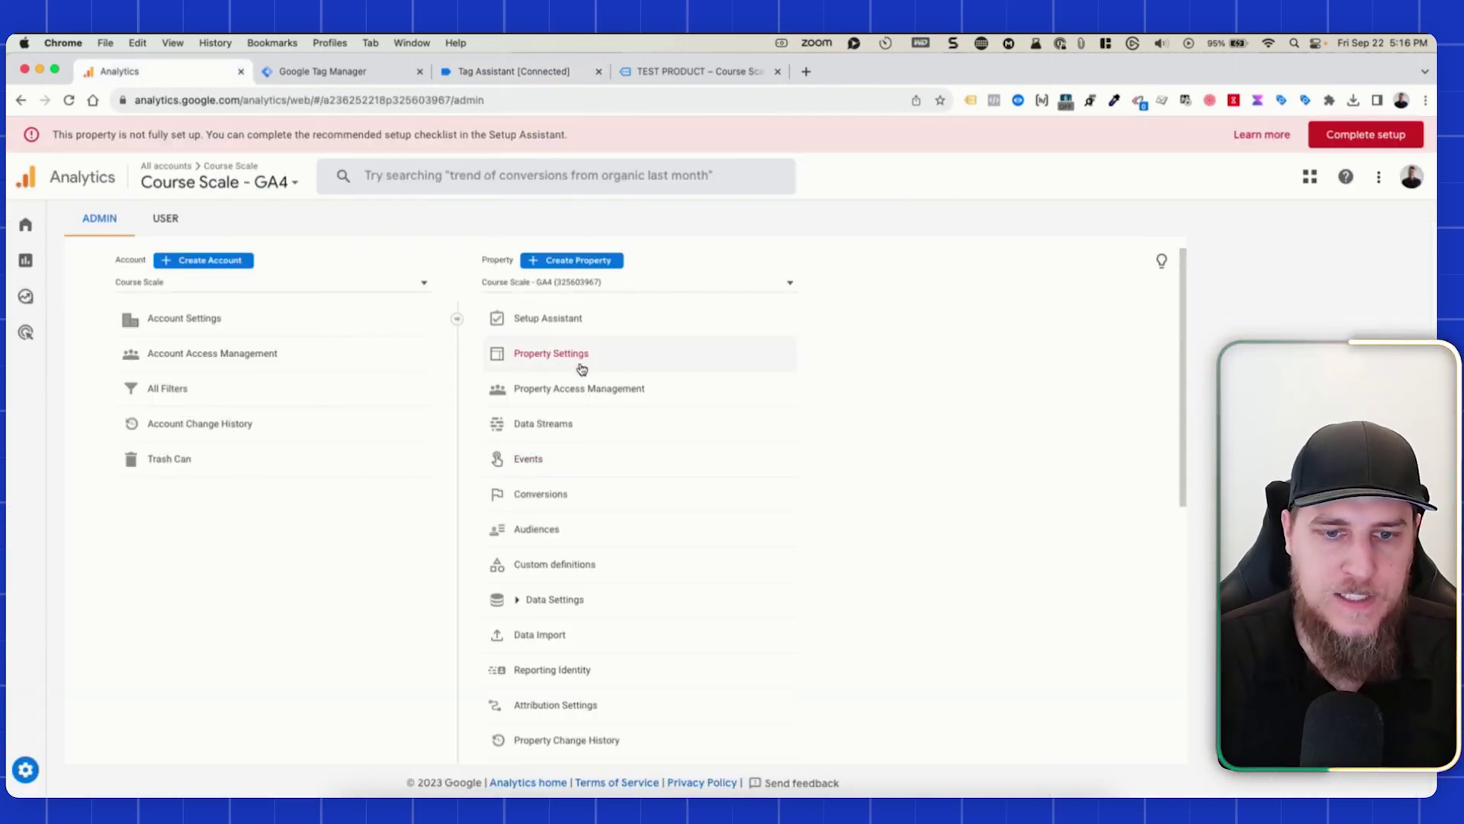
pyautogui.scroll(-3, 584, 377)
pyautogui.click(583, 684)
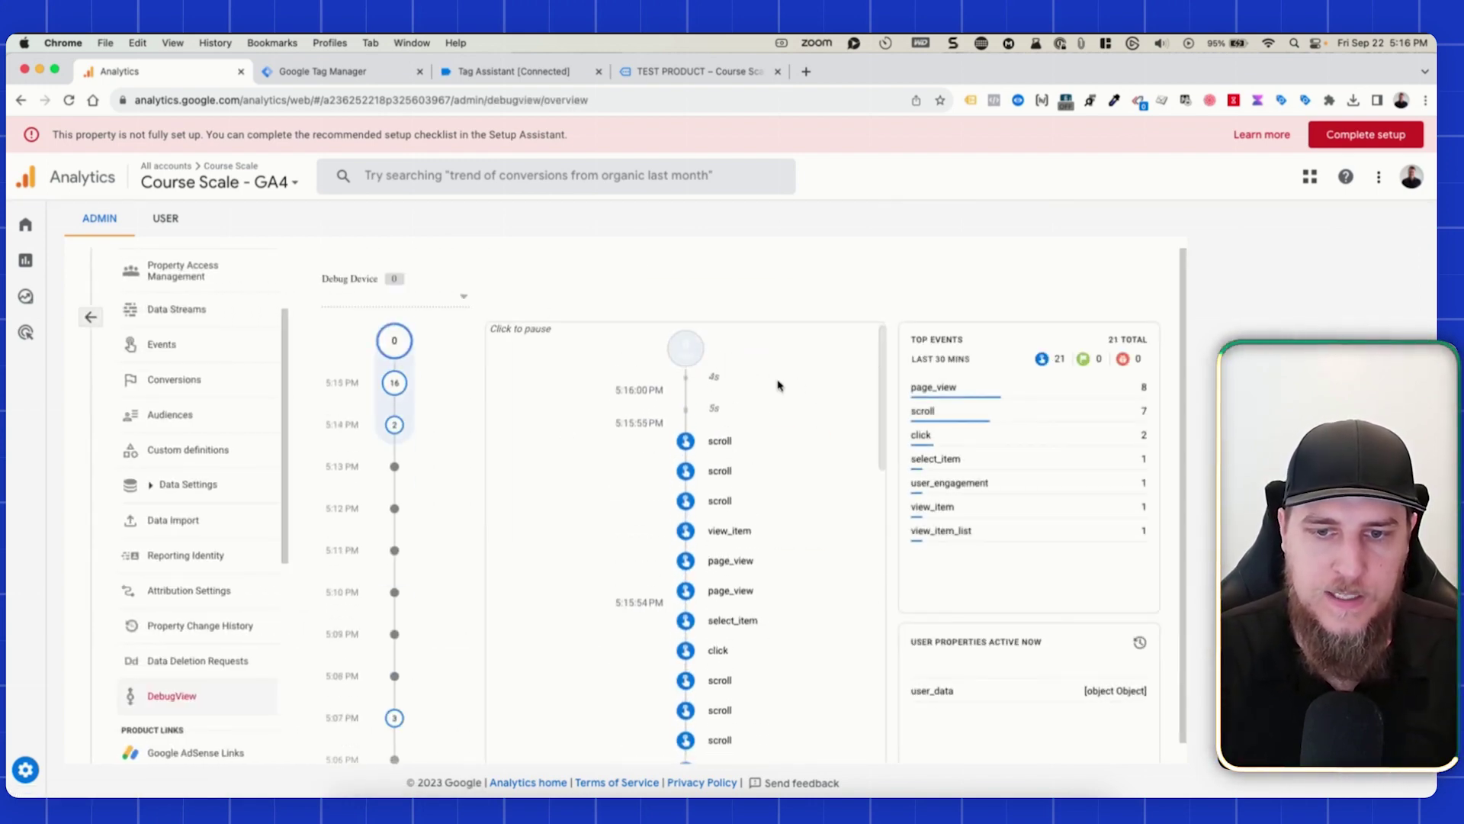
pyautogui.click(730, 561)
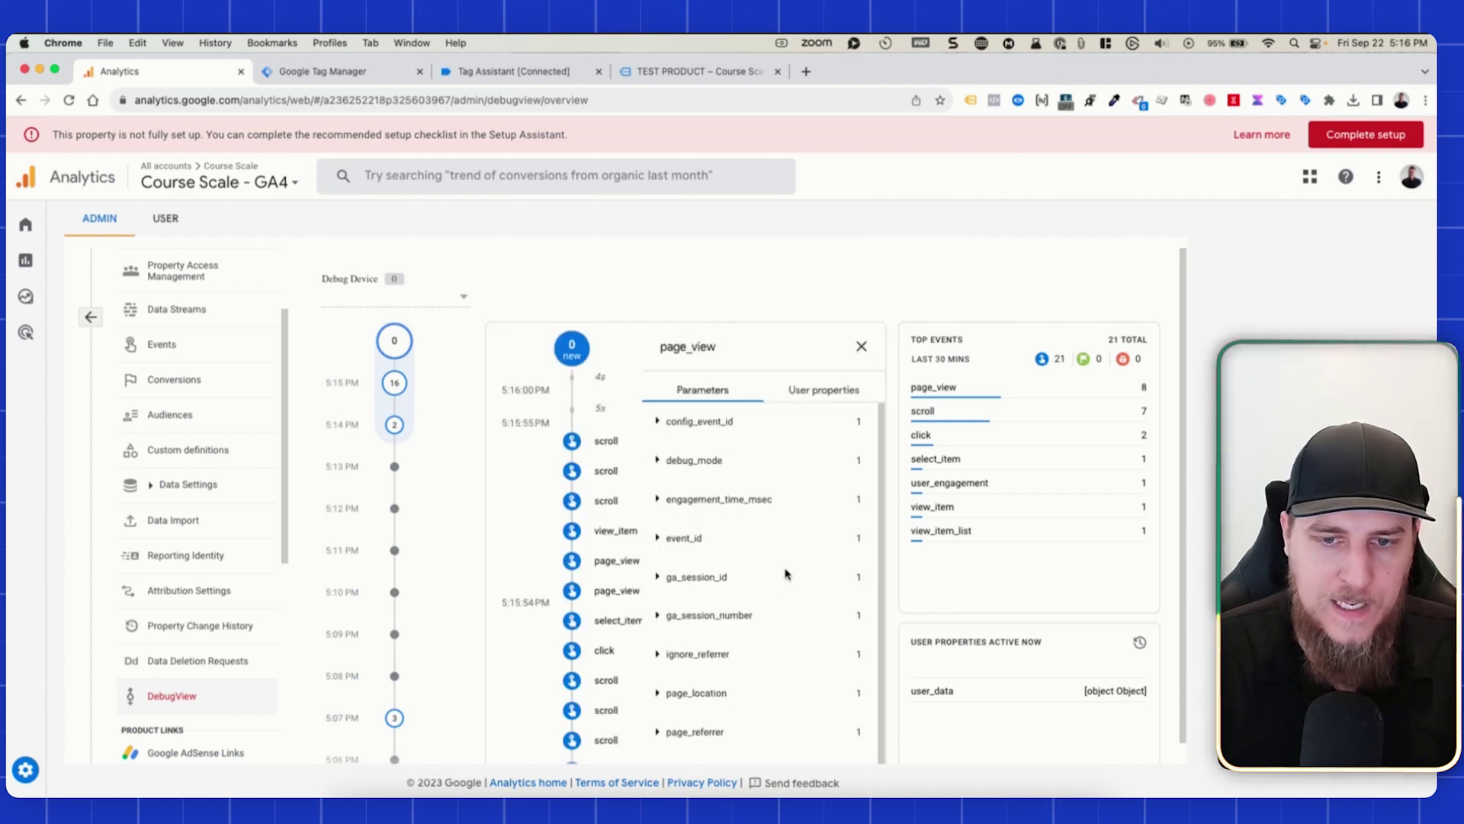
pyautogui.scroll(-1, 737, 511)
pyautogui.click(712, 532)
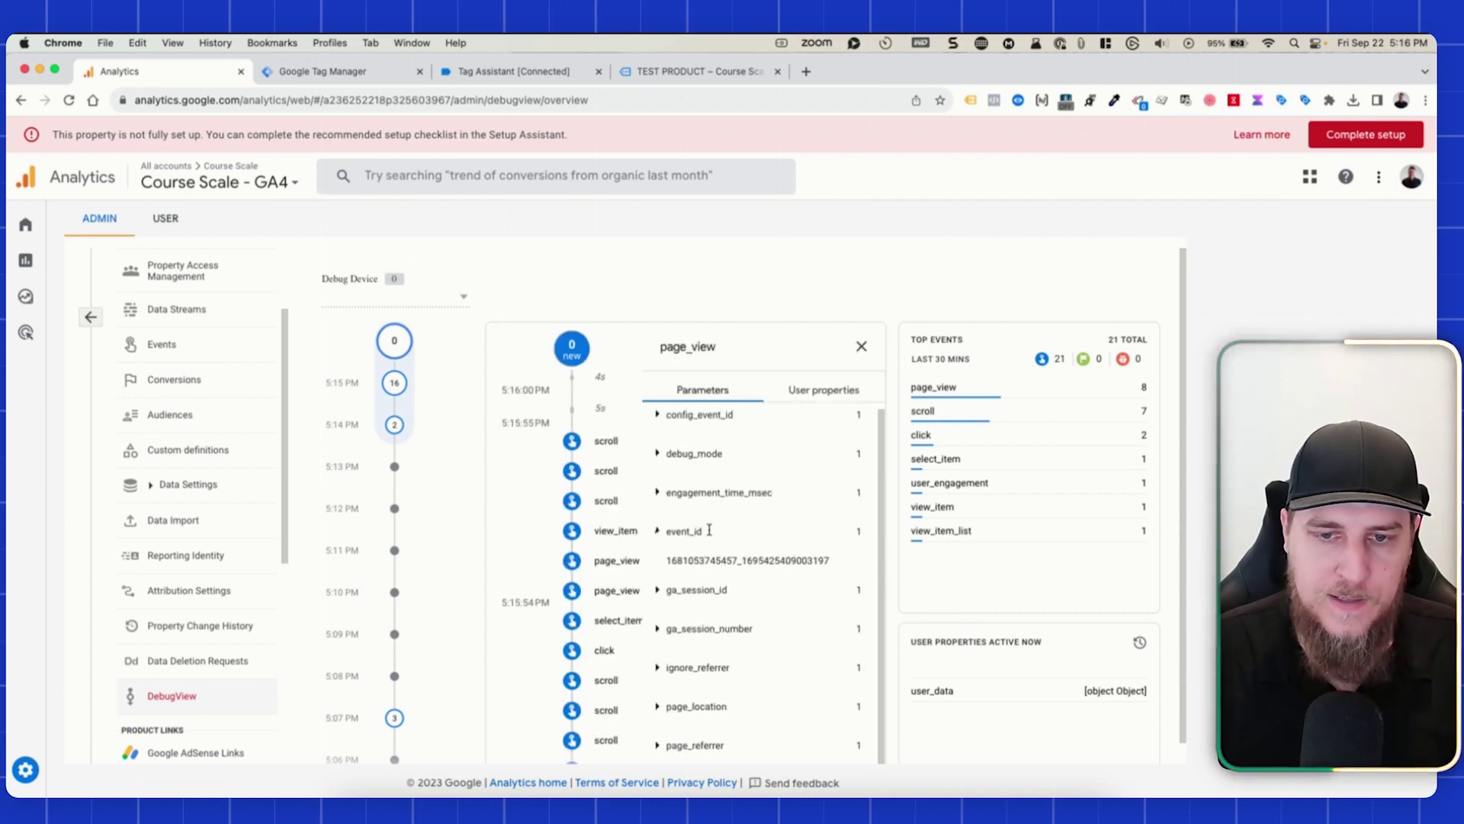
pyautogui.click(684, 530)
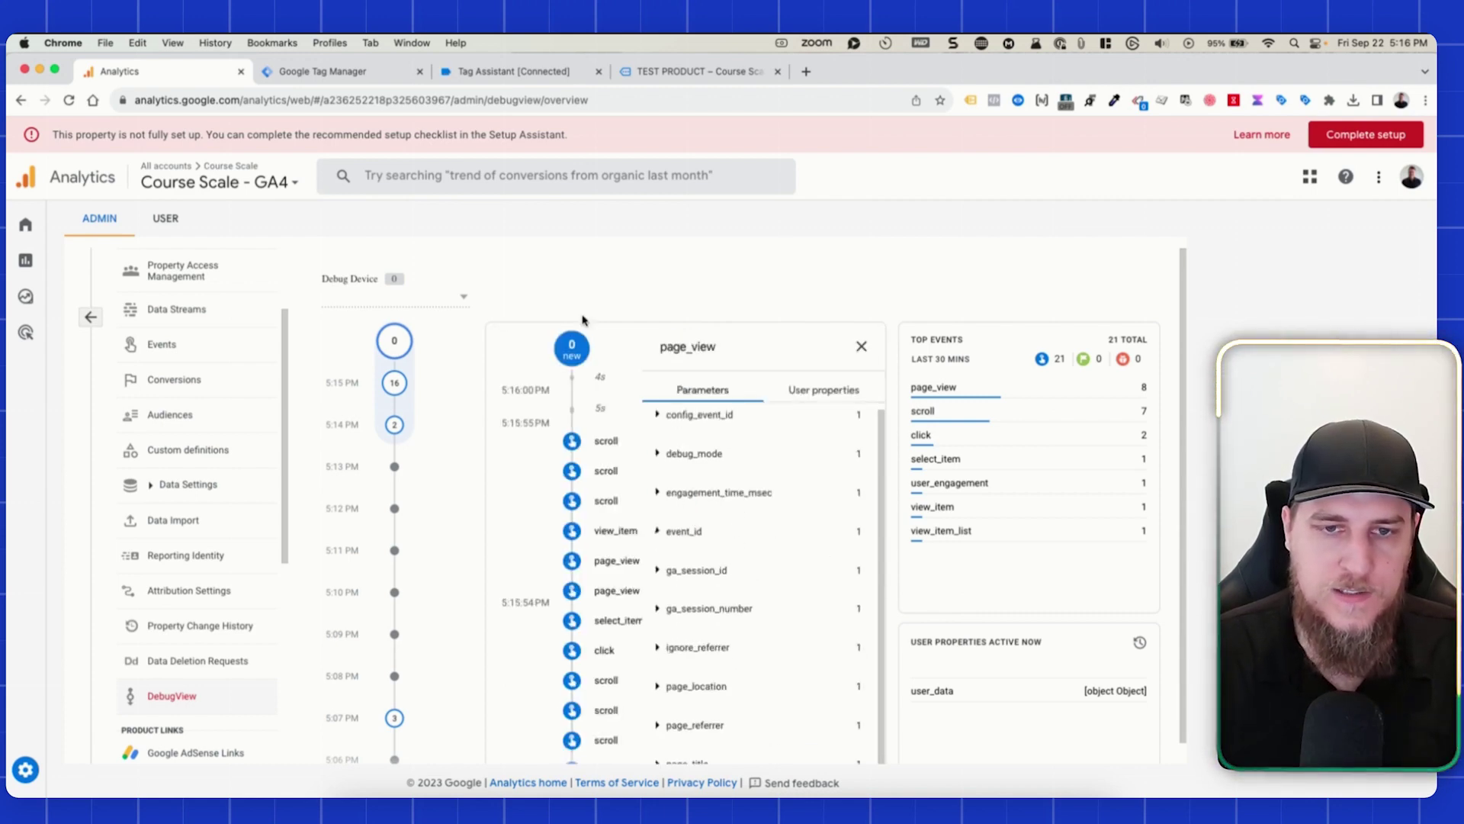
# Step: Switch to Google Tag Manager and review the configuration and shared event parameters of the GA4 - config tag
pyautogui.click(335, 70)
pyautogui.scroll(-5, 473, 356)
pyautogui.click(285, 462)
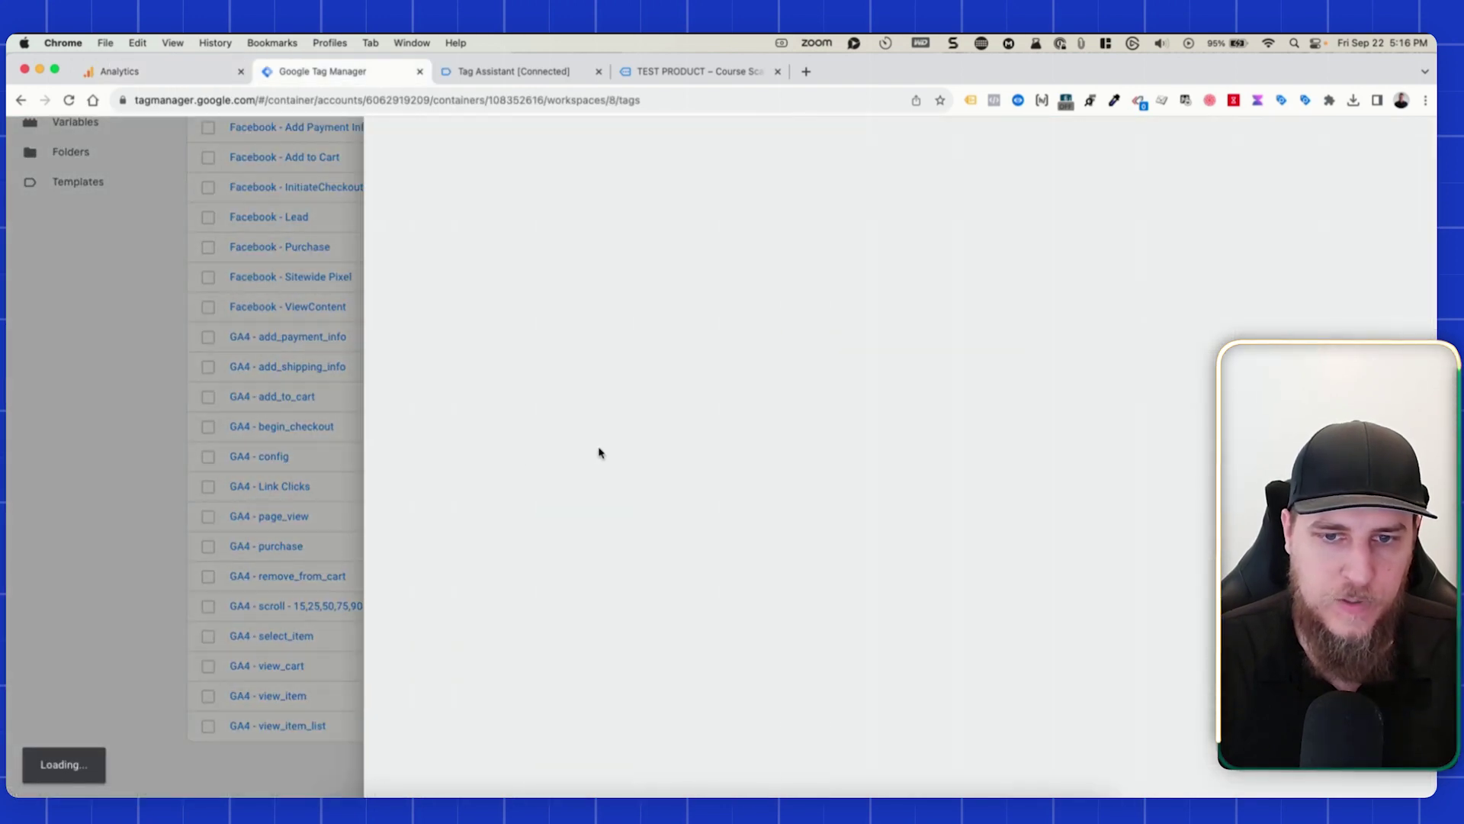
pyautogui.scroll(-2, 754, 477)
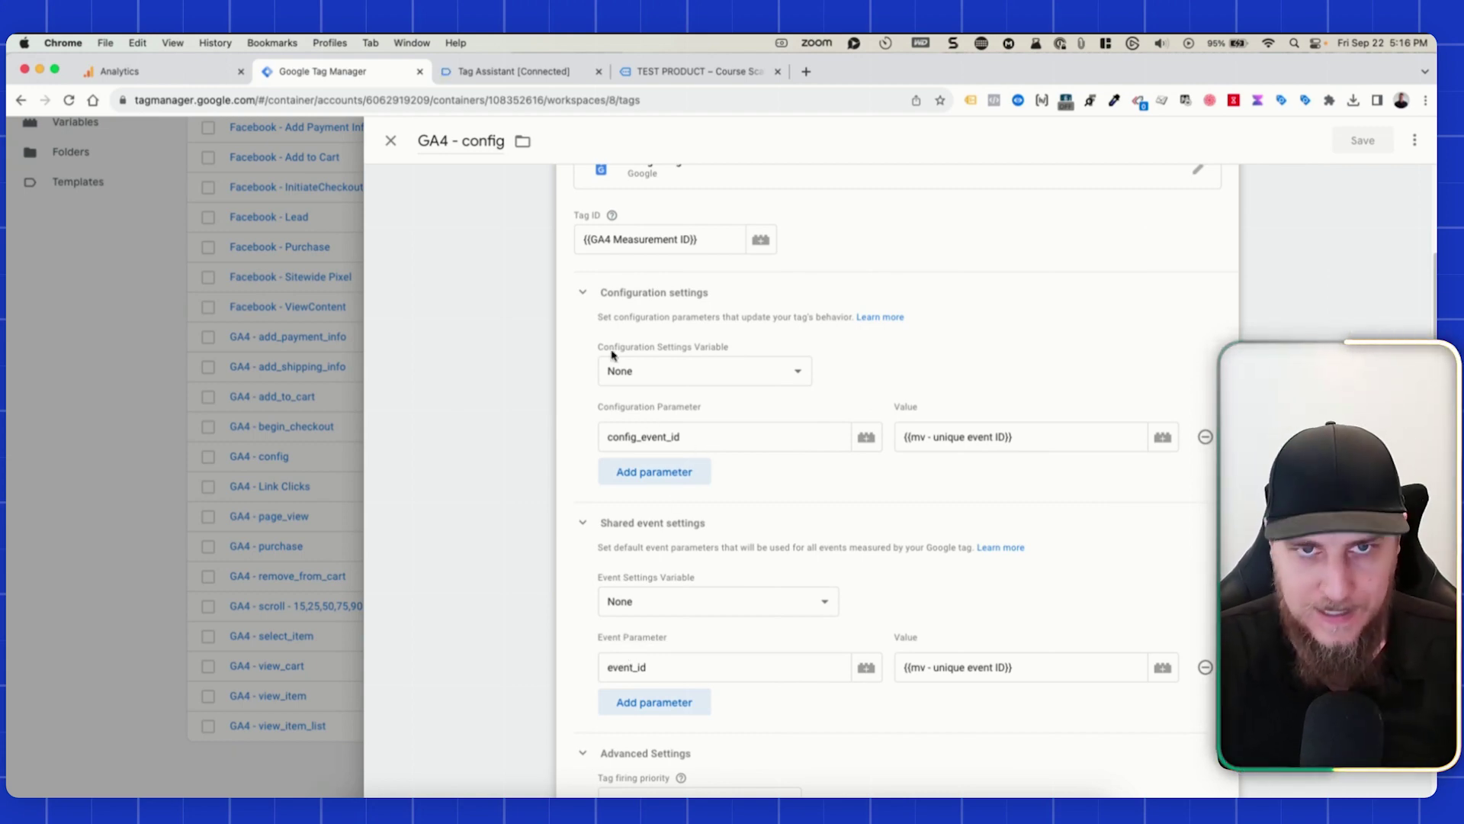
# Step: Return to the Google Analytics DebugView and compare the config_event_id and event_id values of the page_view event
pyautogui.click(173, 70)
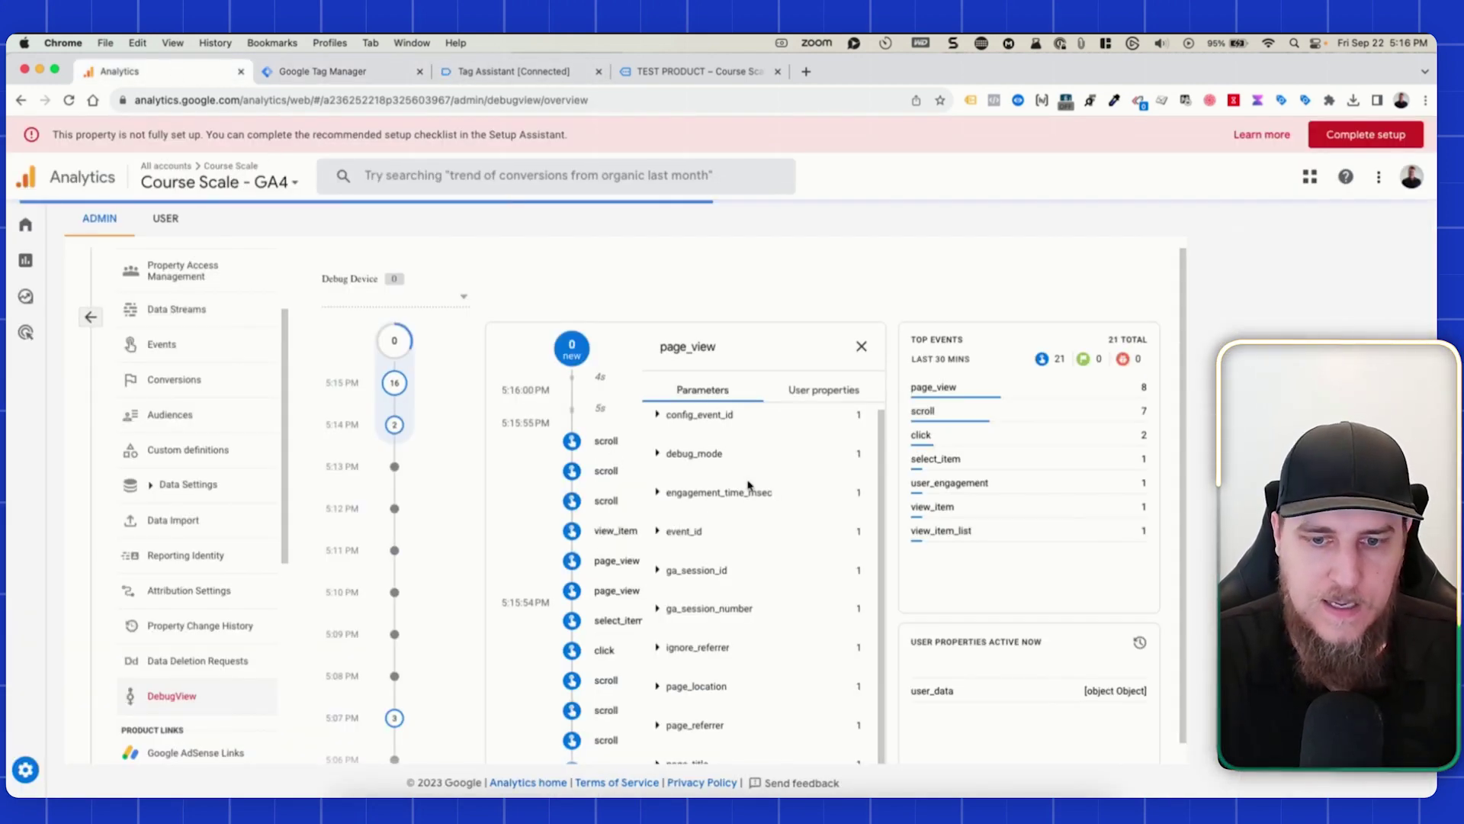
pyautogui.scroll(-1, 745, 550)
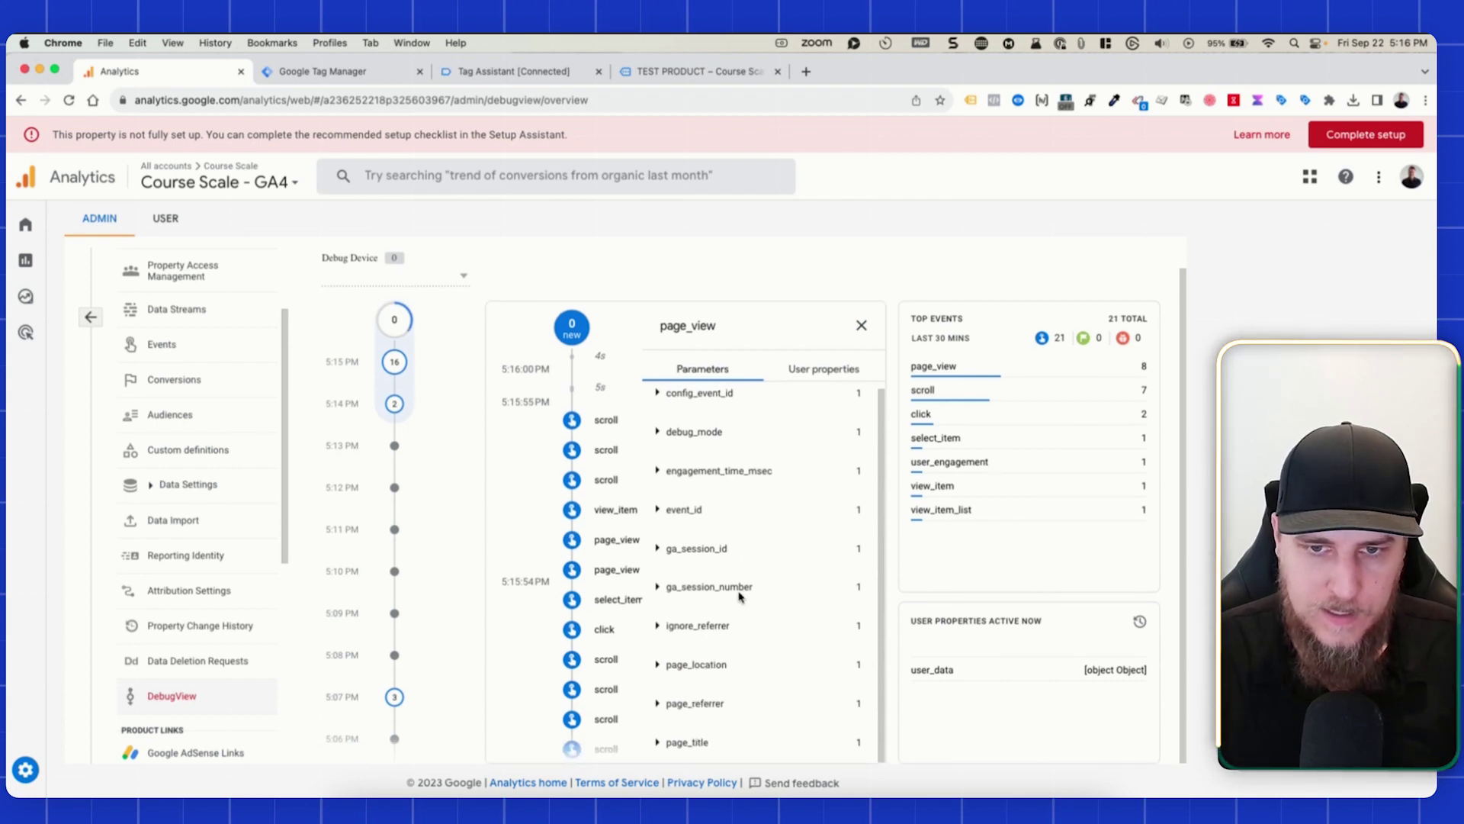
pyautogui.click(699, 400)
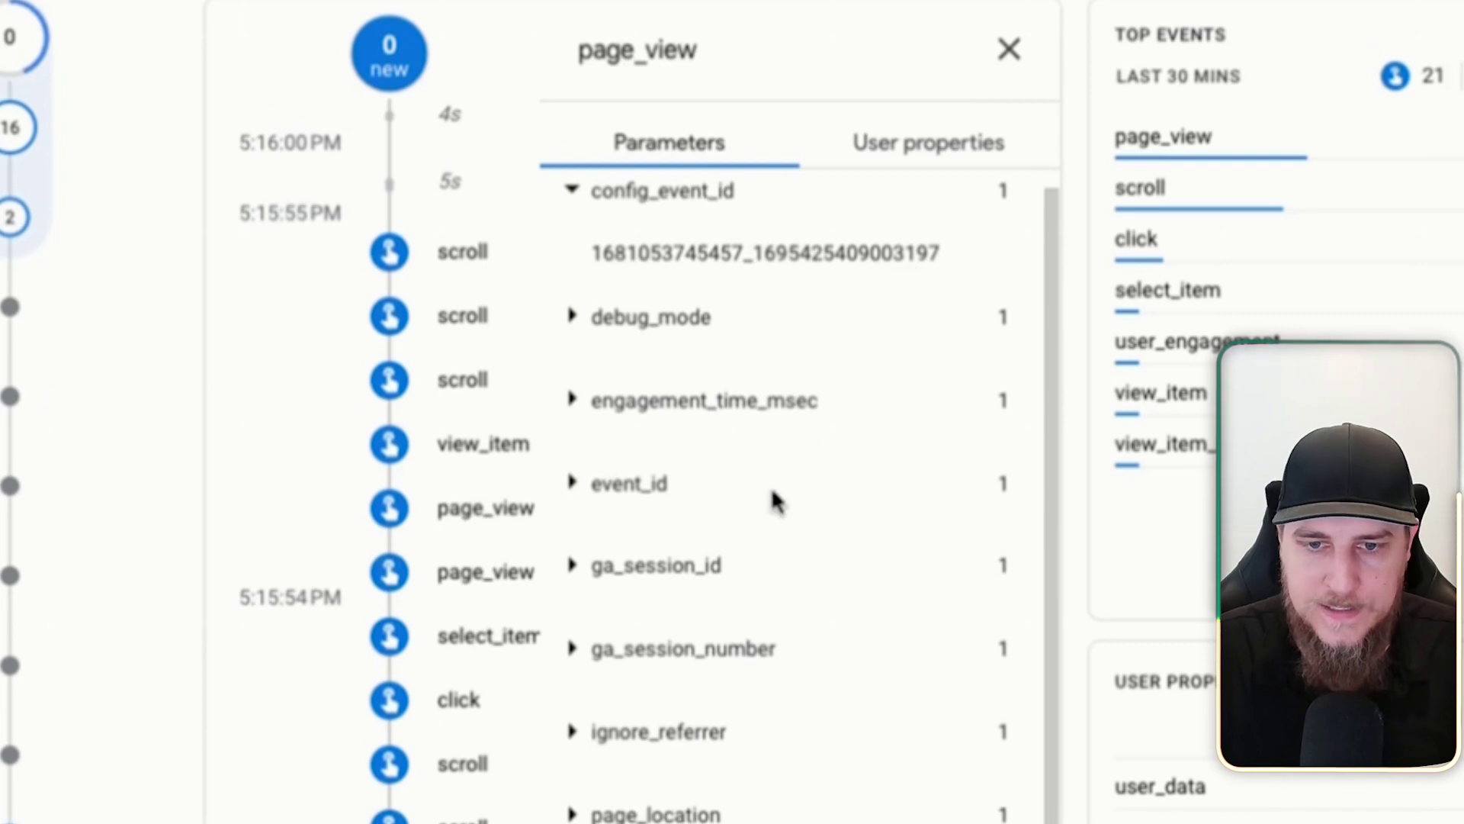
pyautogui.click(639, 485)
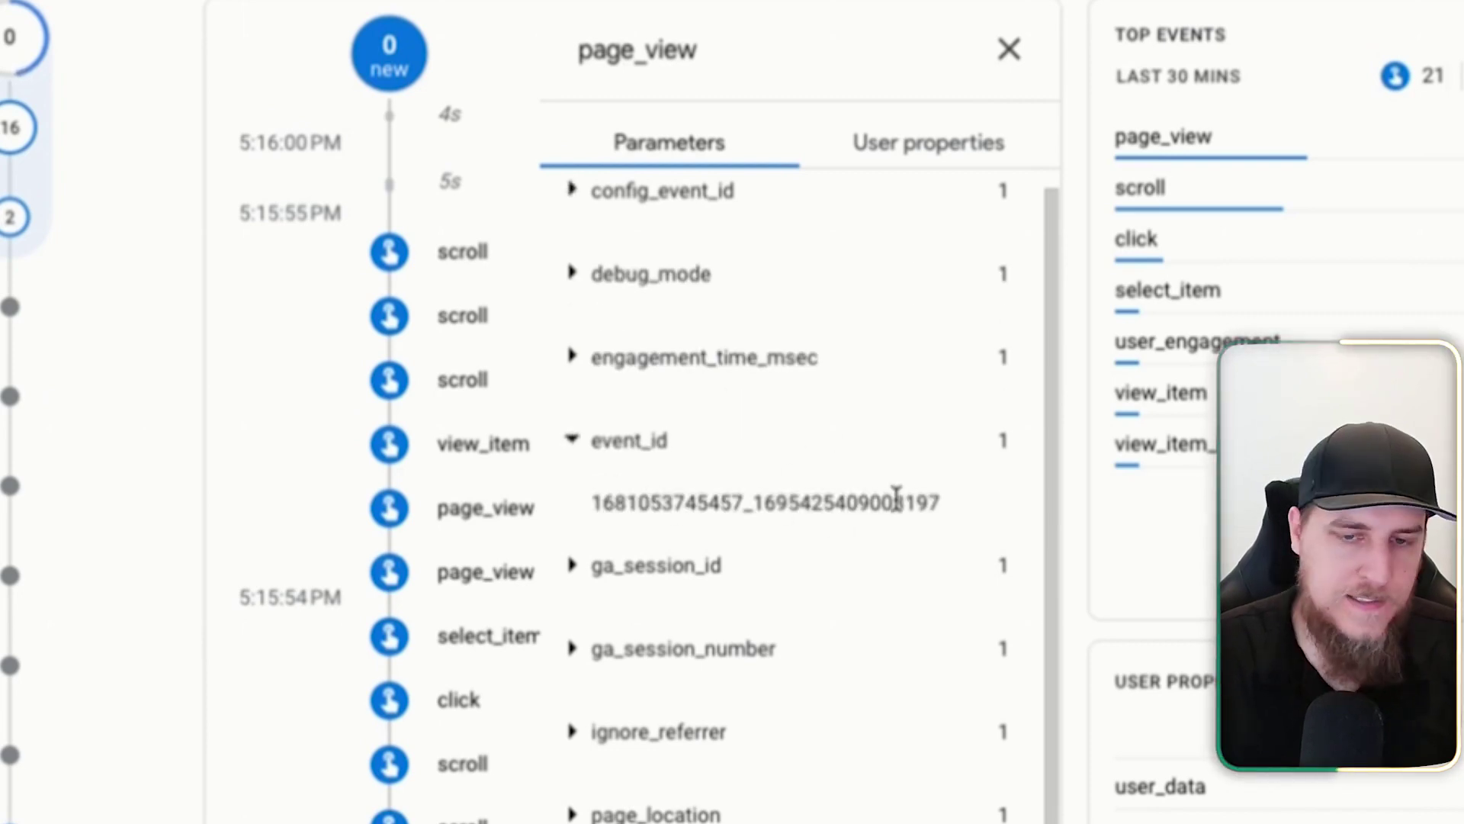
pyautogui.scroll(1, 899, 499)
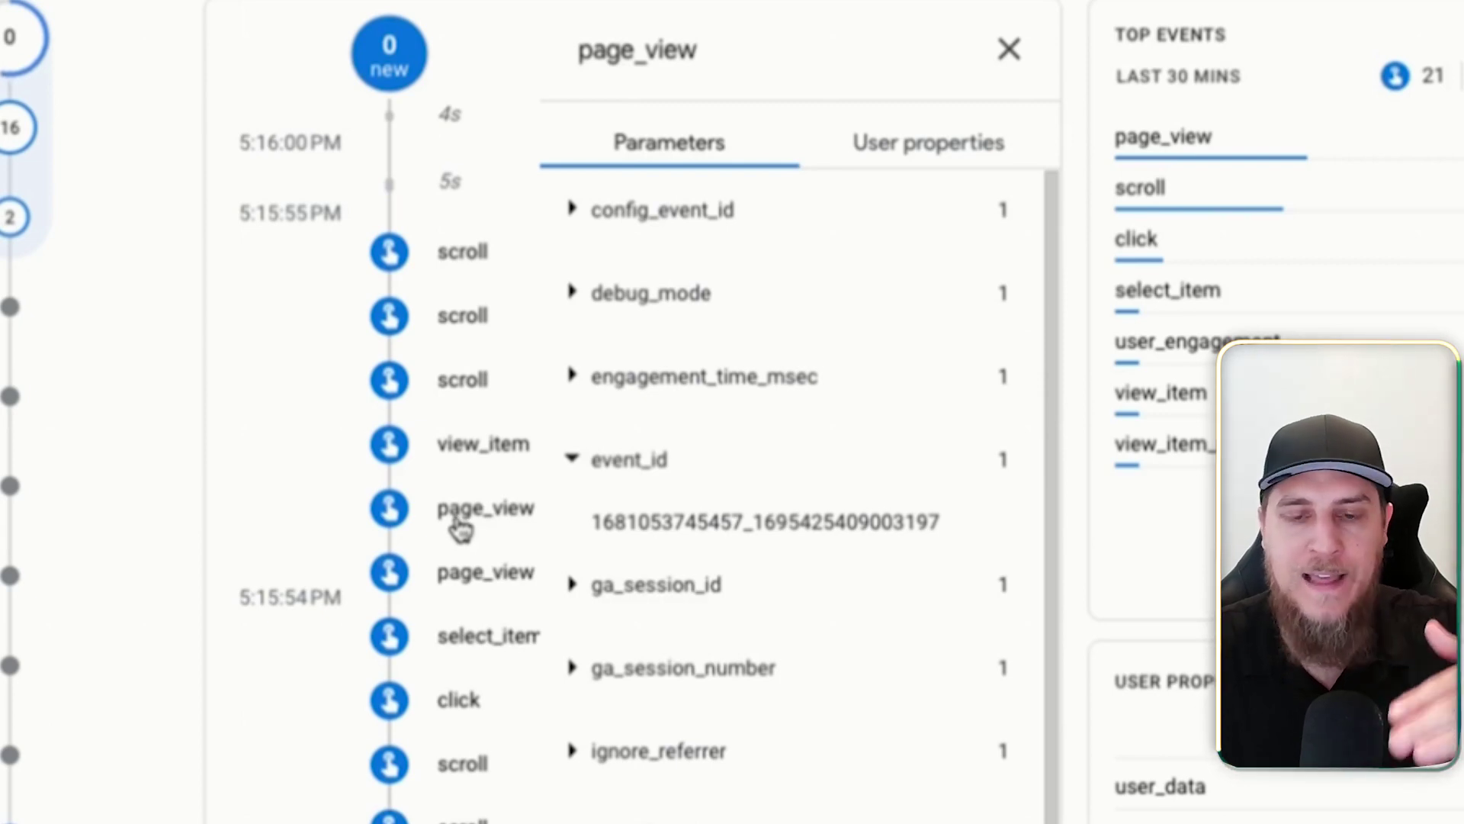
# Step: Compare the config_event_id and event_id values of the view_item event in DebugView
pyautogui.click(500, 457)
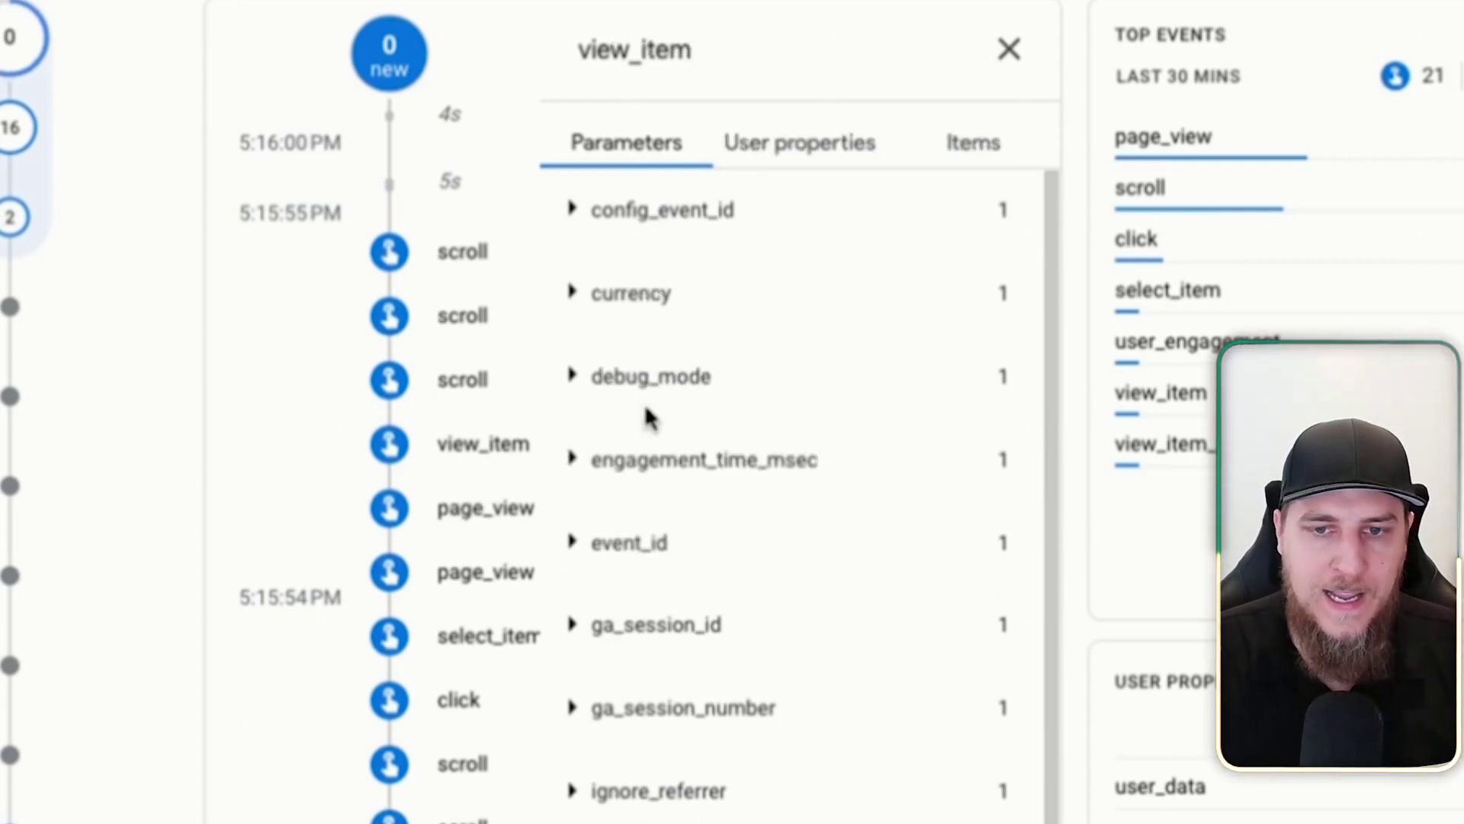
pyautogui.click(716, 208)
pyautogui.moveTo(882, 274); pyautogui.dragTo(967, 262)
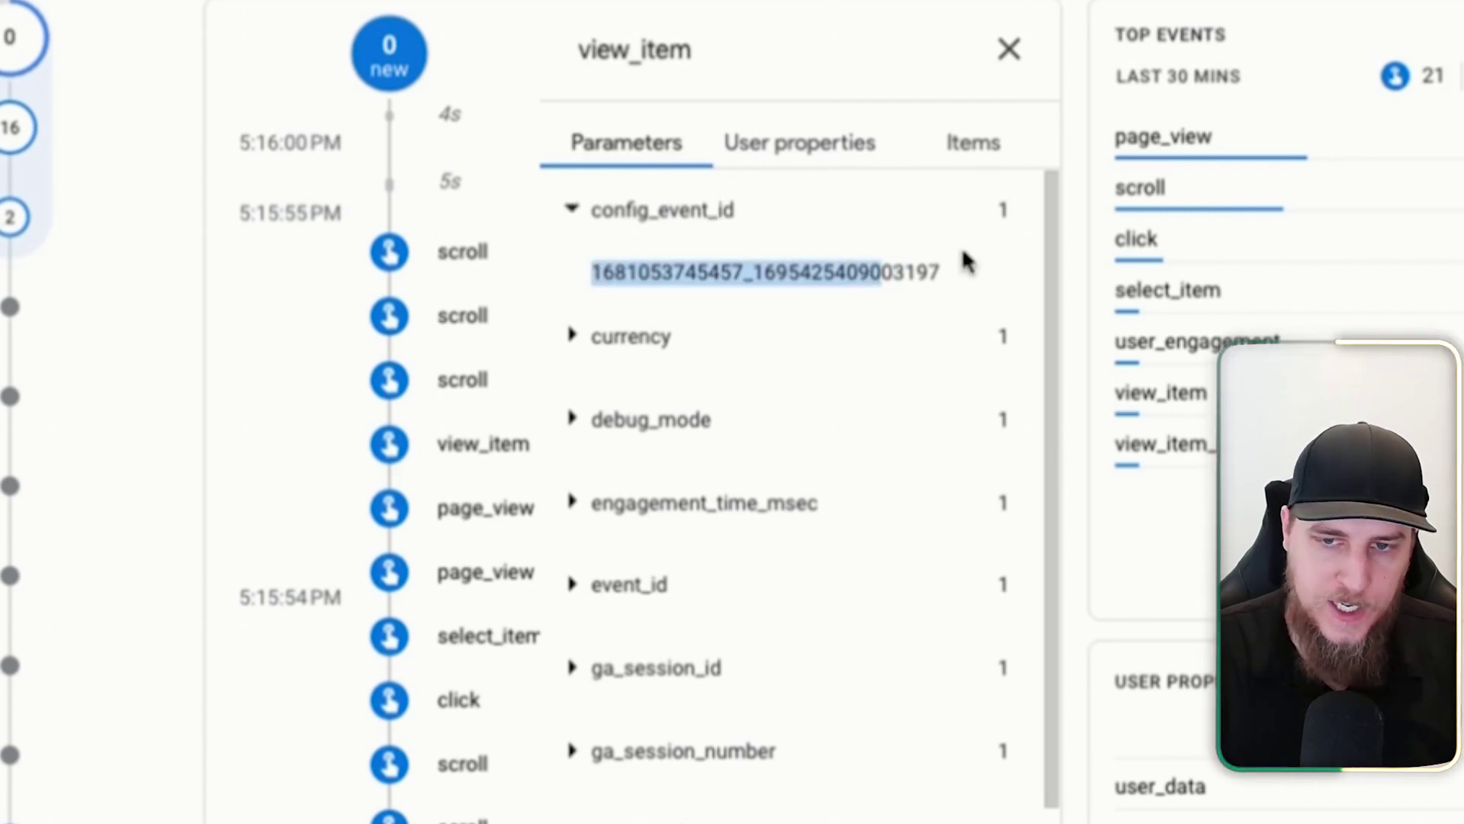
pyautogui.click(940, 267)
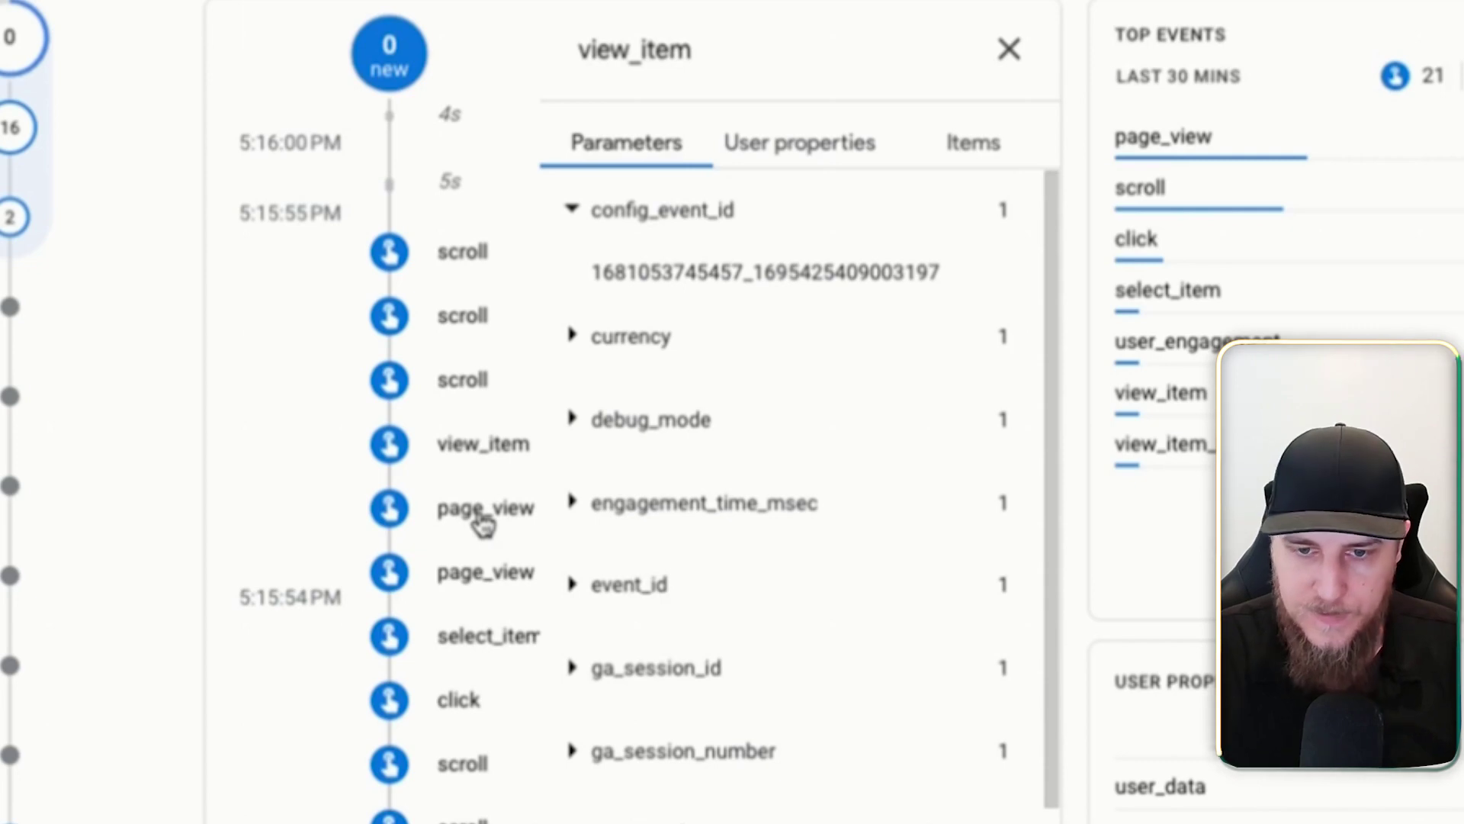
pyautogui.click(626, 586)
pyautogui.scroll(-1, 835, 578)
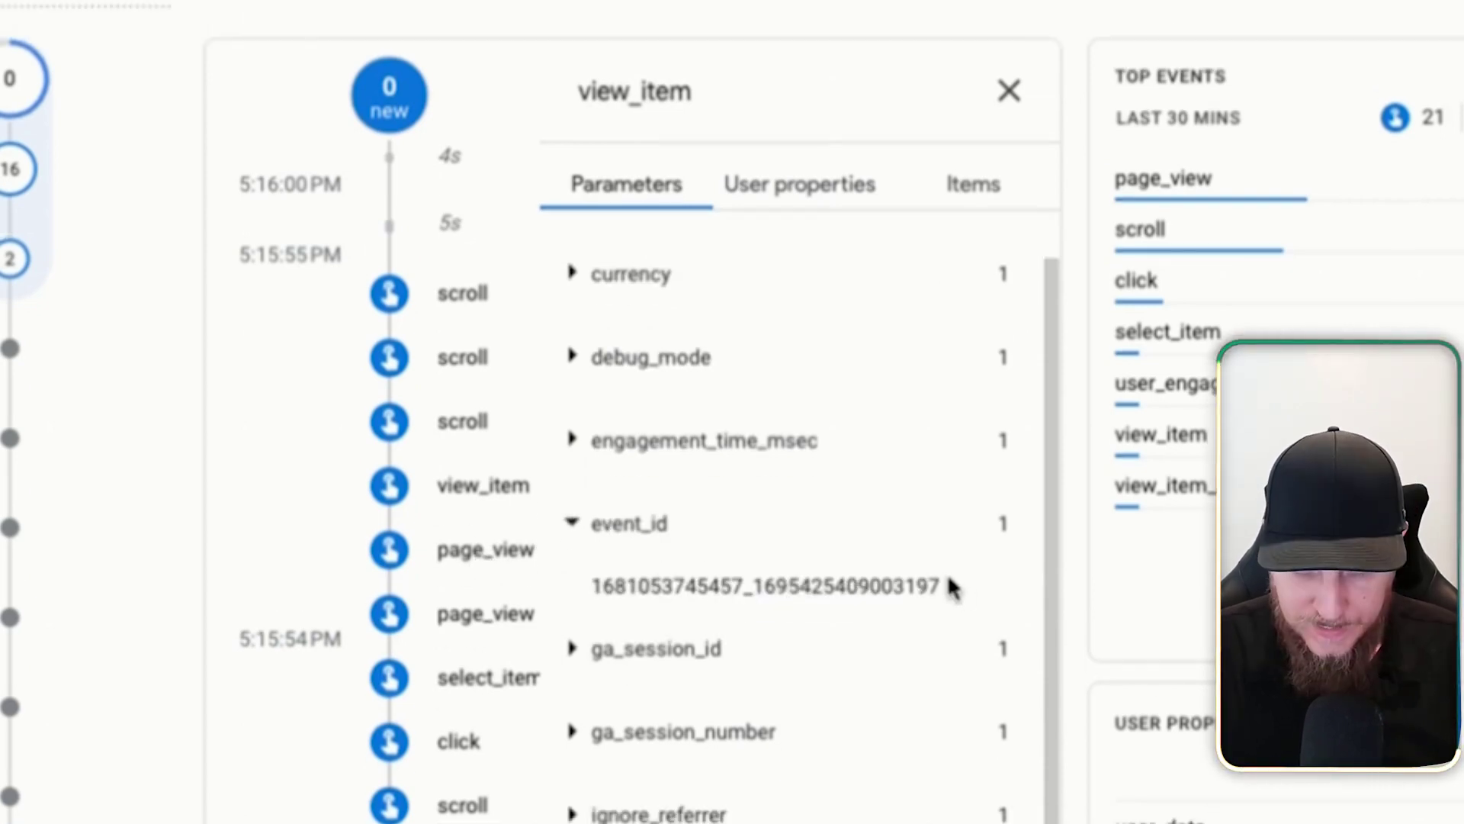
pyautogui.scroll(1, 780, 583)
pyautogui.click(800, 255)
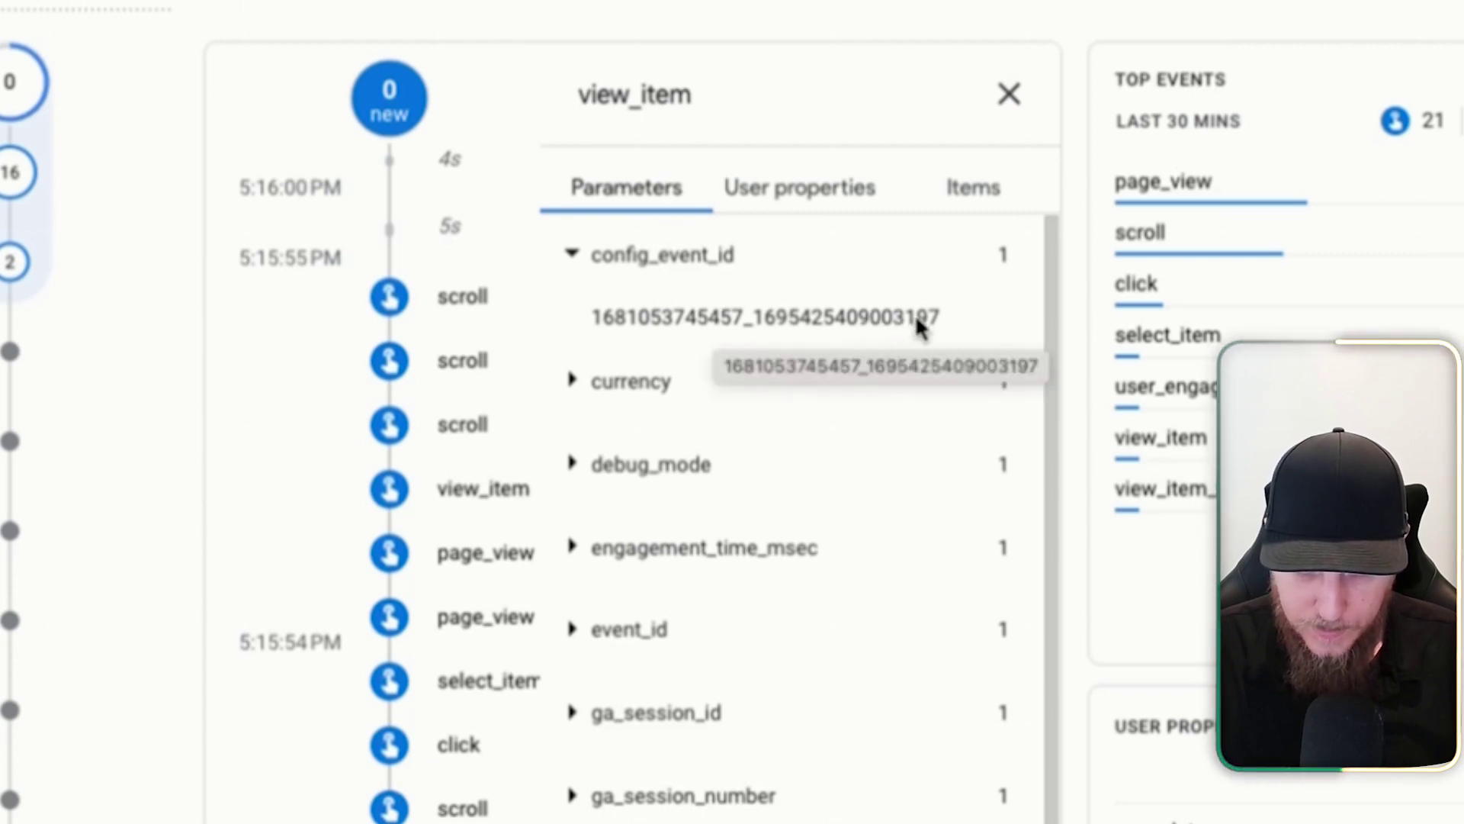
pyautogui.click(690, 630)
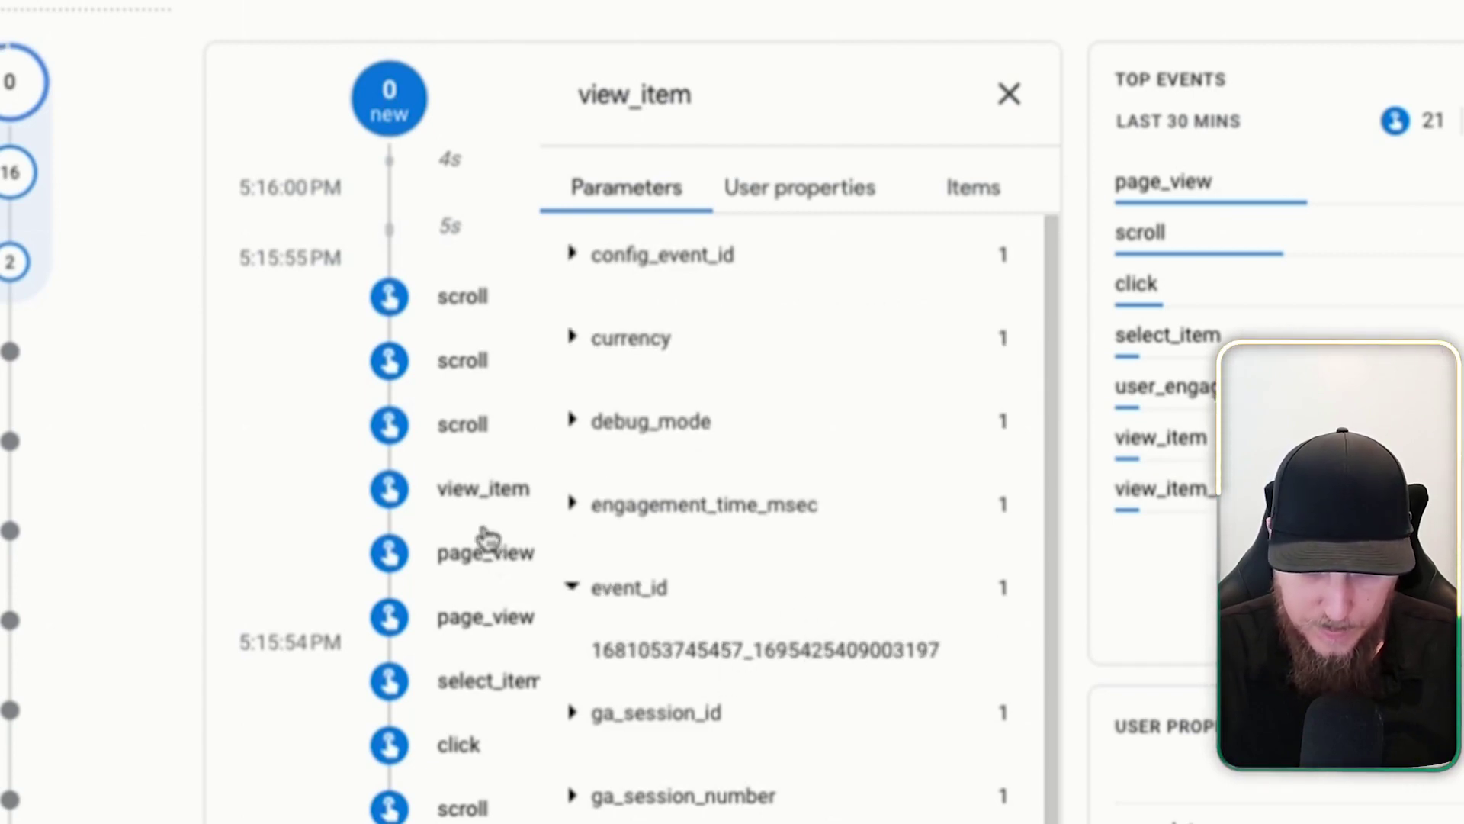
pyautogui.click(464, 314)
pyautogui.click(483, 488)
pyautogui.click(690, 255)
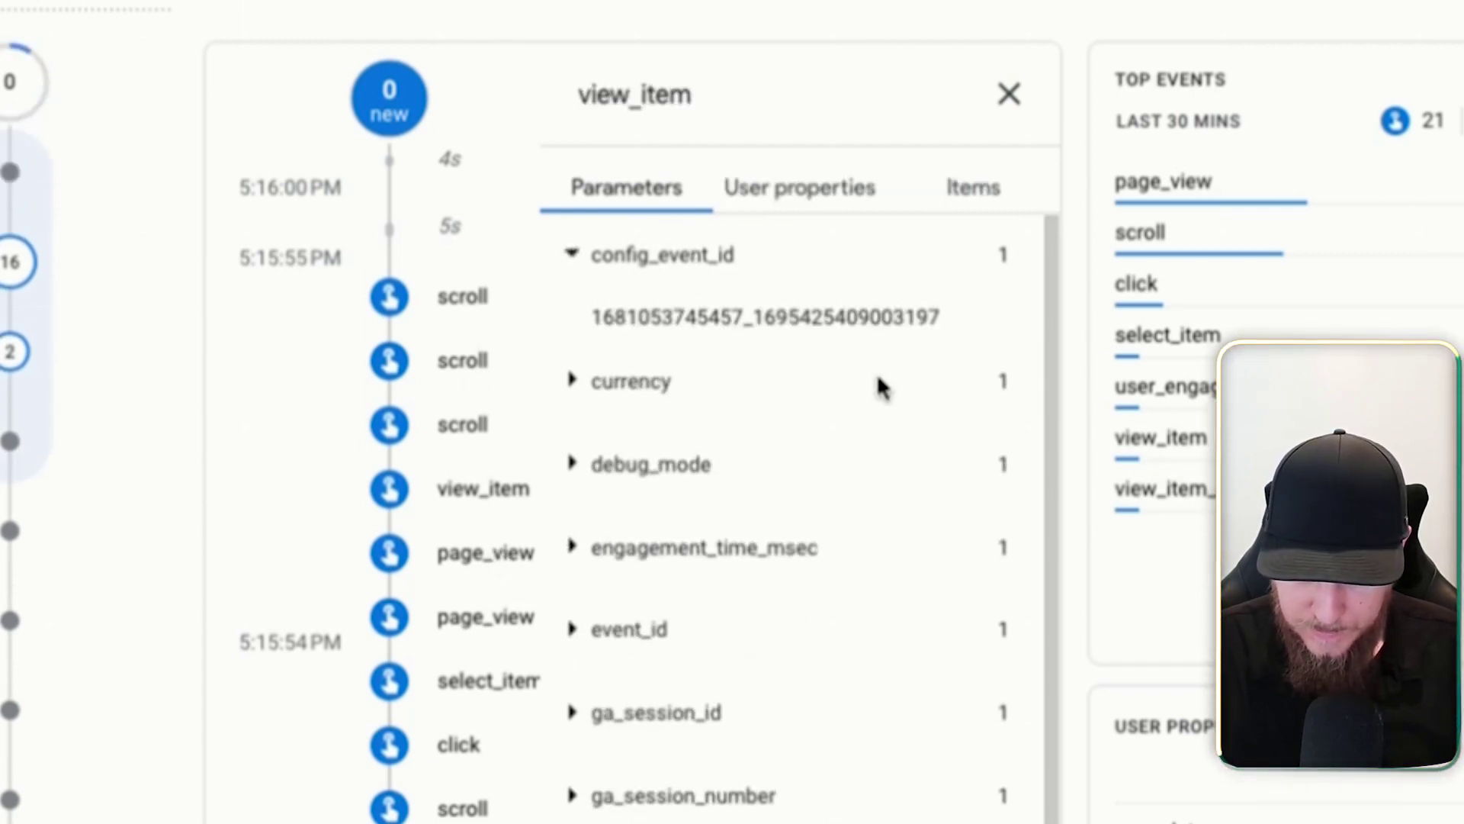
# Step: Compare the config_event_id and event_id values of the most recent scroll event in DebugView
pyautogui.click(441, 311)
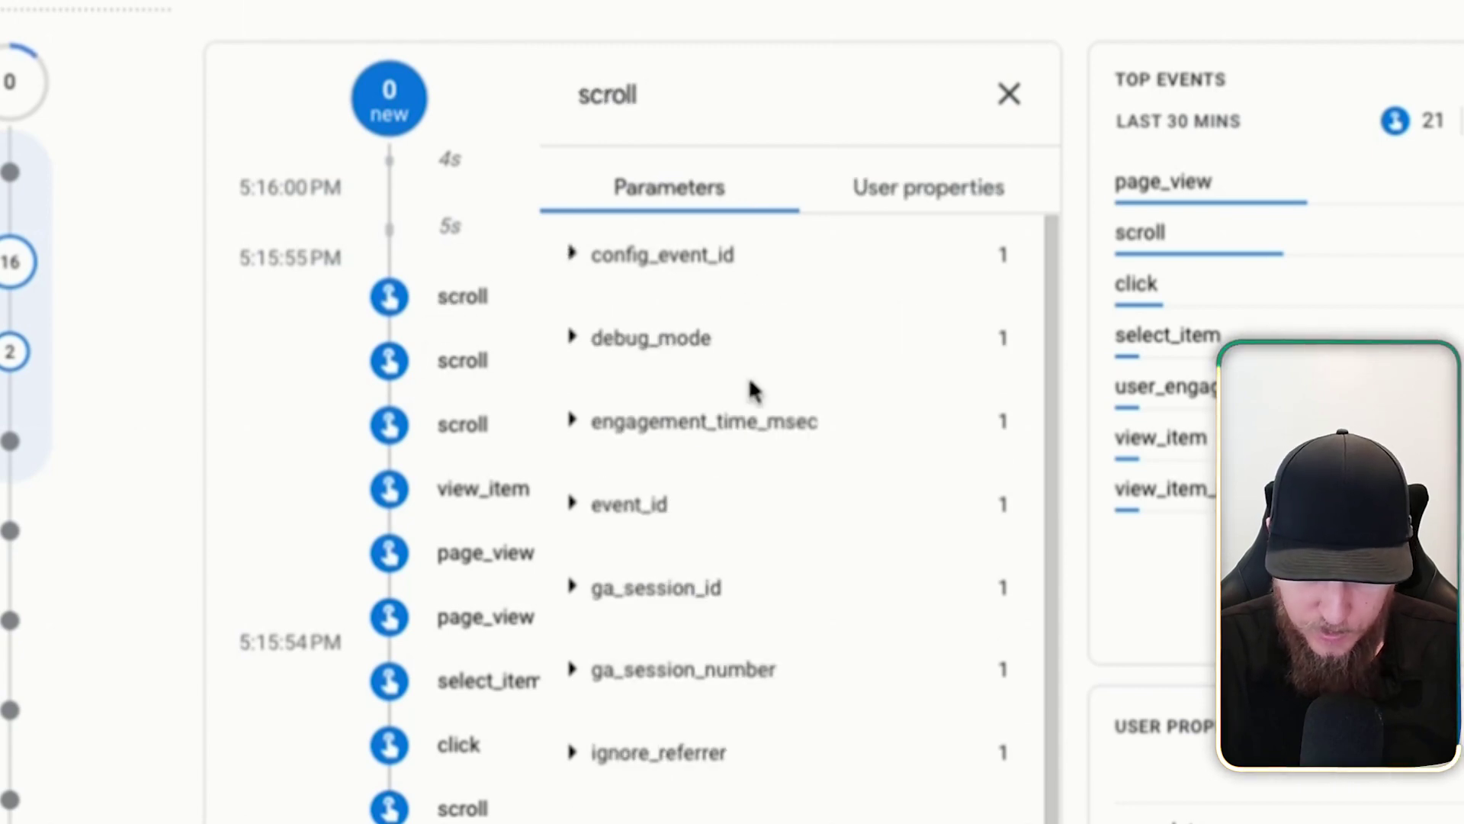
pyautogui.click(708, 260)
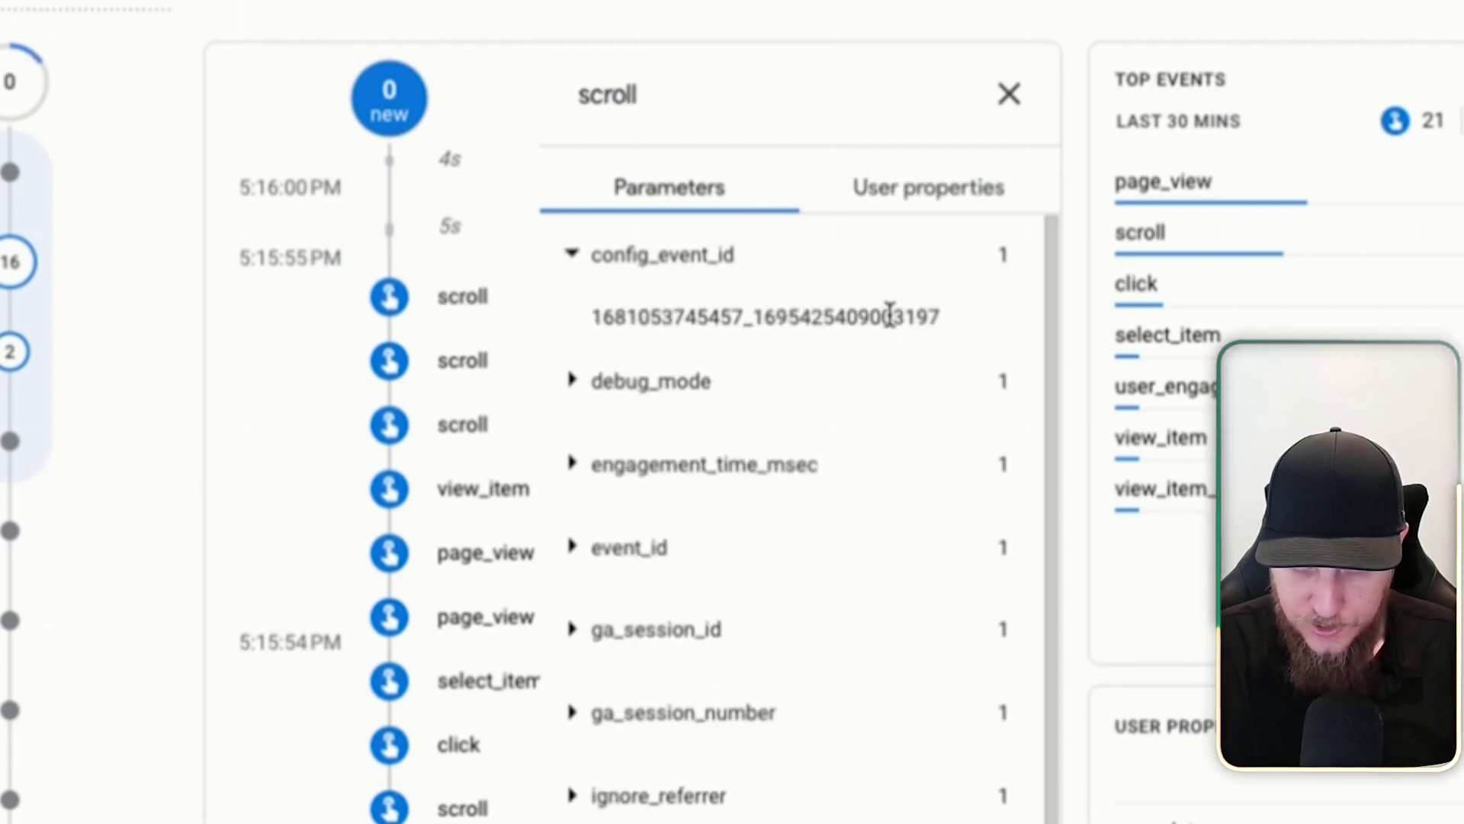
pyautogui.moveTo(889, 315); pyautogui.dragTo(943, 316)
pyautogui.click(651, 547)
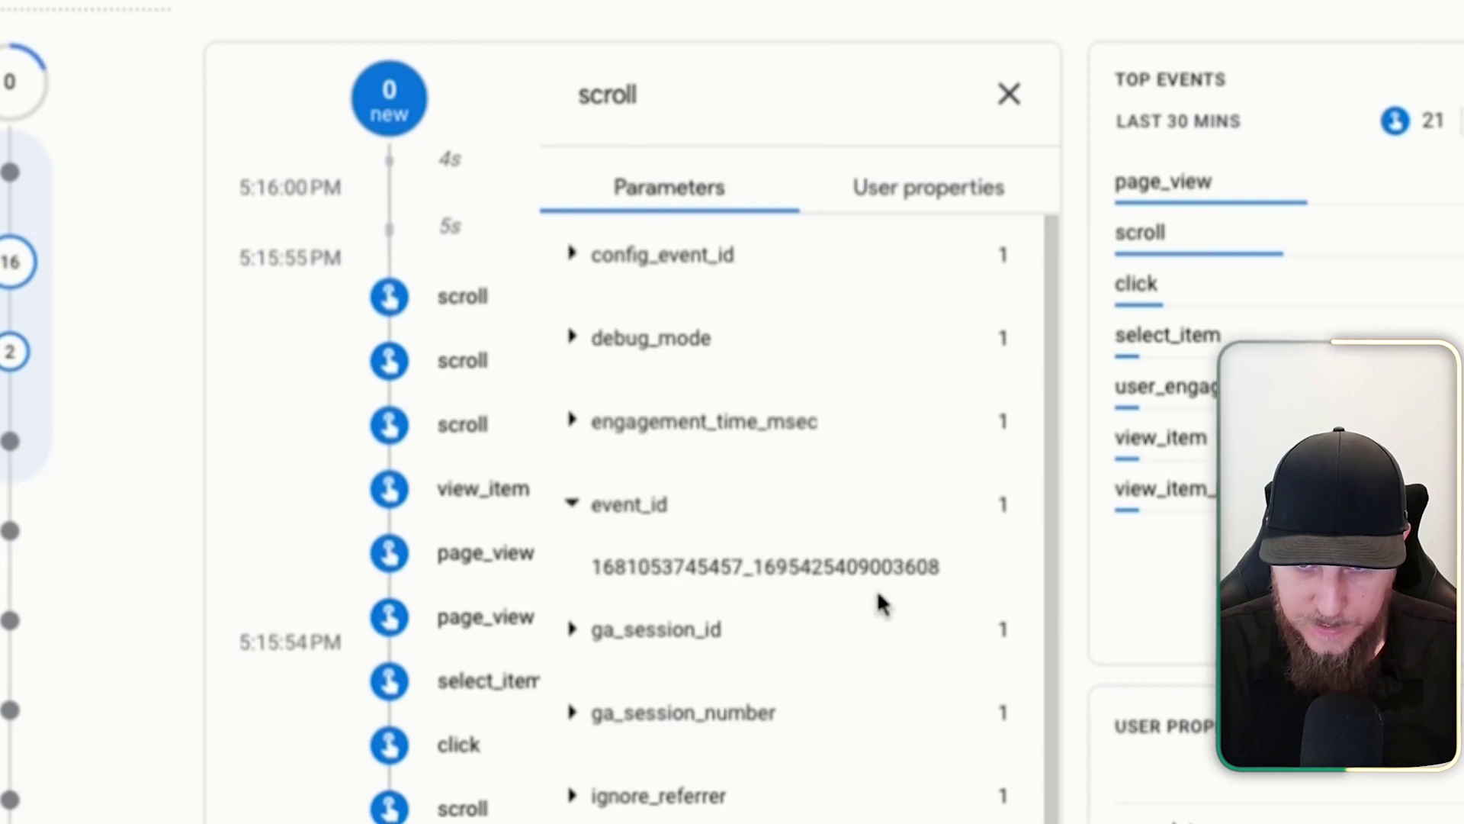
pyautogui.moveTo(890, 569); pyautogui.dragTo(945, 568)
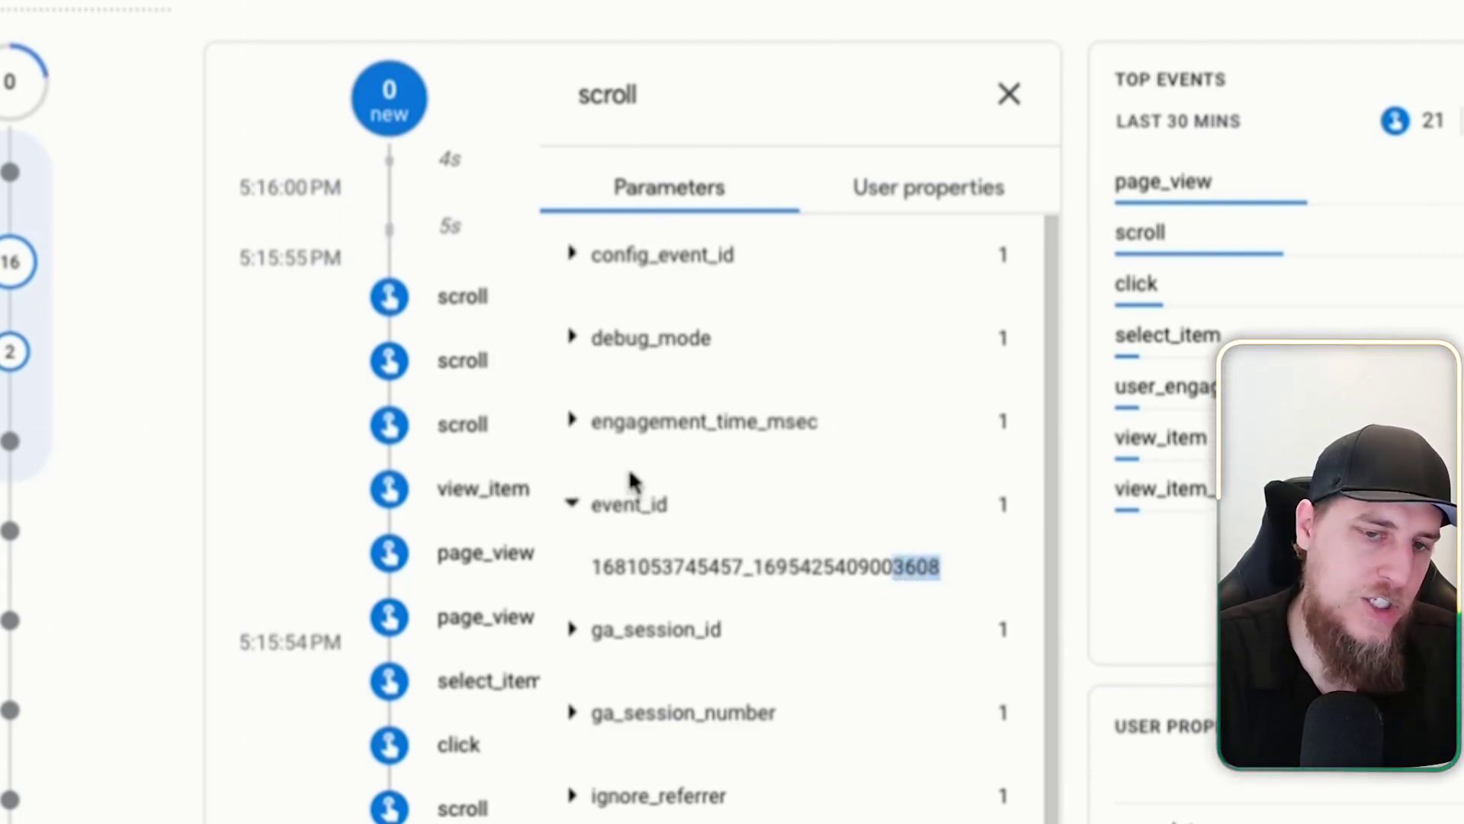
pyautogui.click(492, 500)
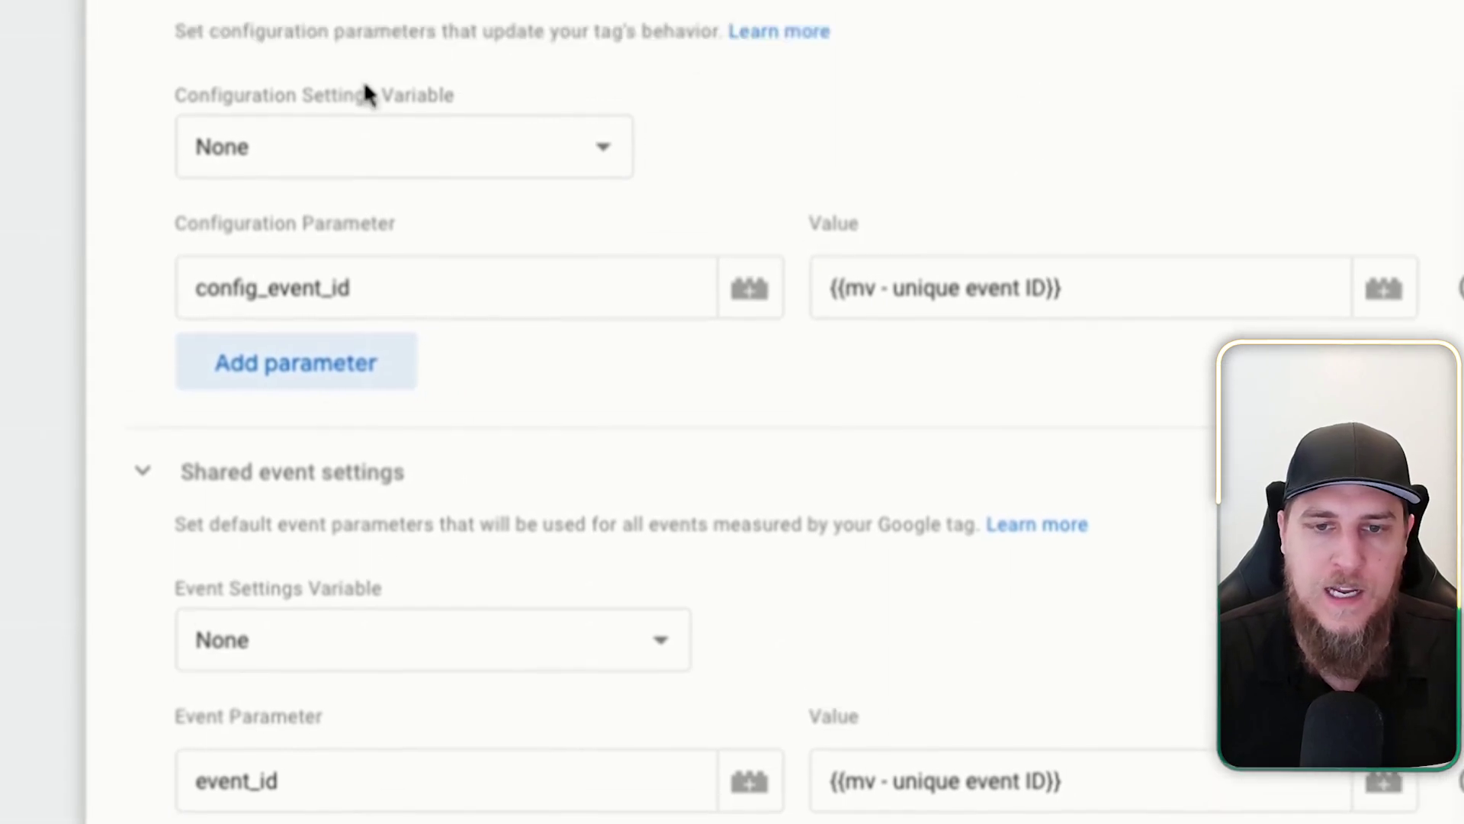
pyautogui.scroll(-1, 845, 486)
pyautogui.click(360, 323)
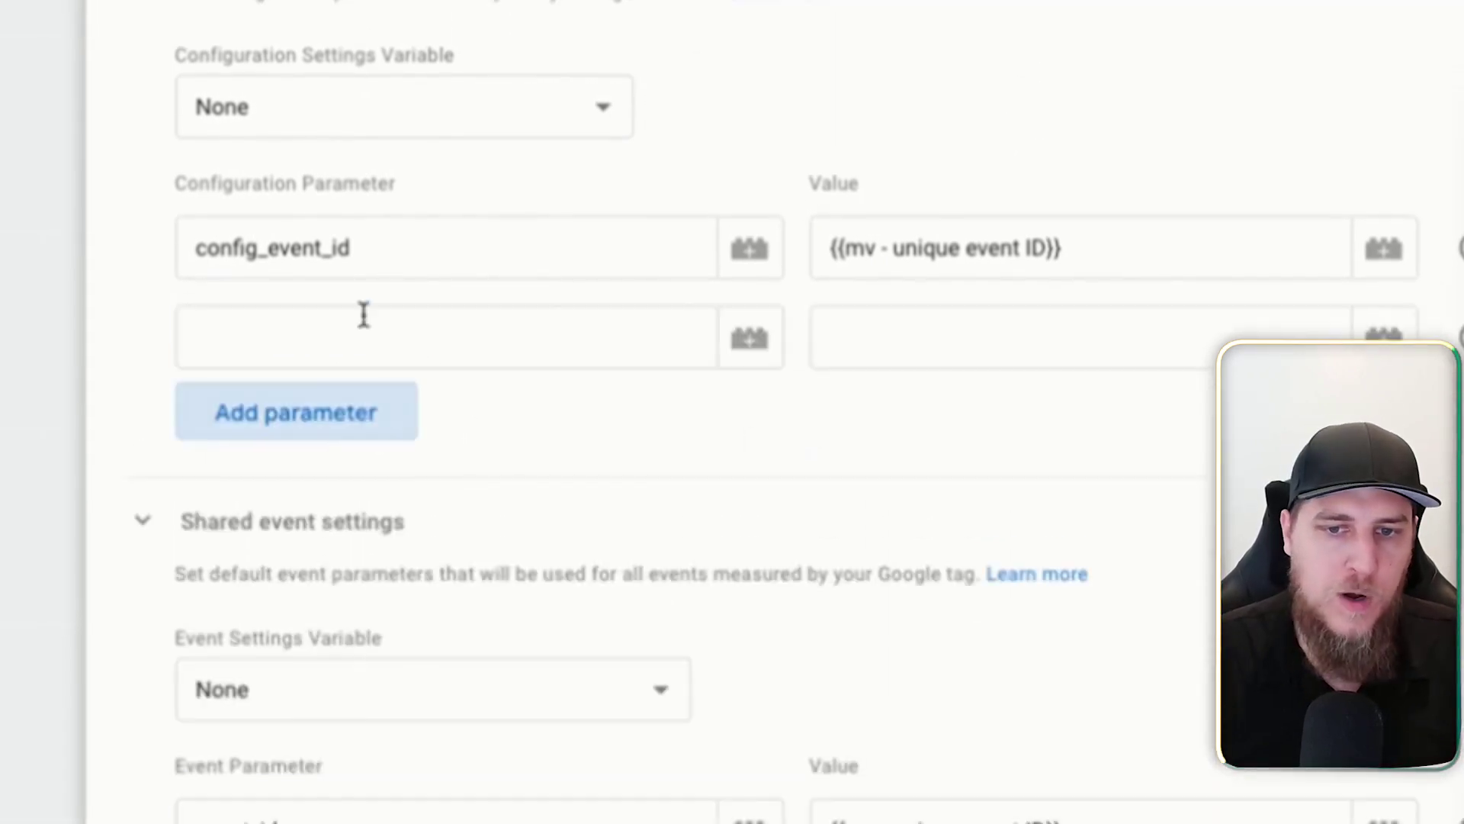
pyautogui.click(1460, 337)
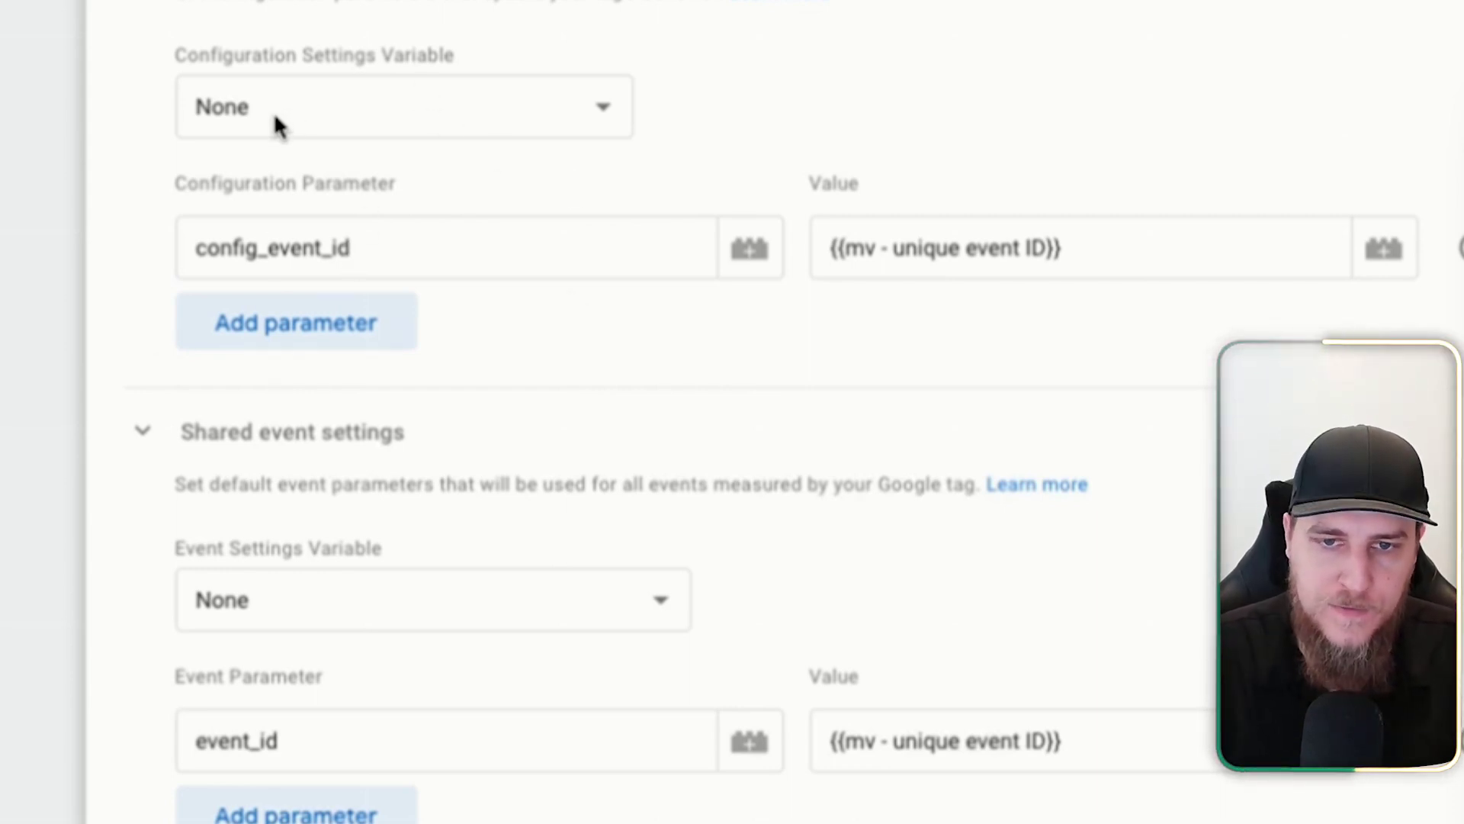
# Step: Examine the Configuration Settings Variable options and the shared event settings of the GA4 - config tag
pyautogui.click(300, 120)
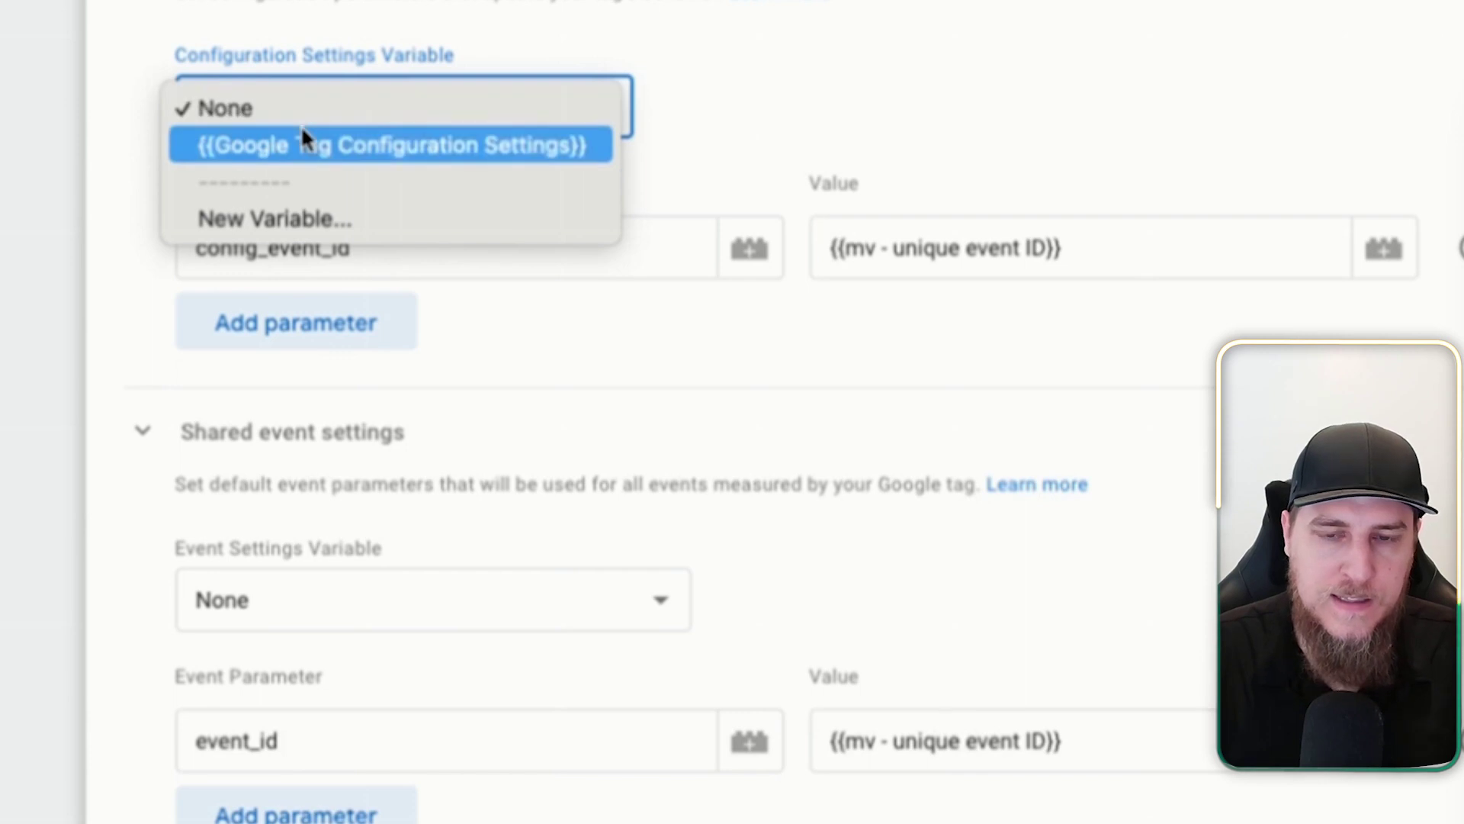
pyautogui.click(712, 290)
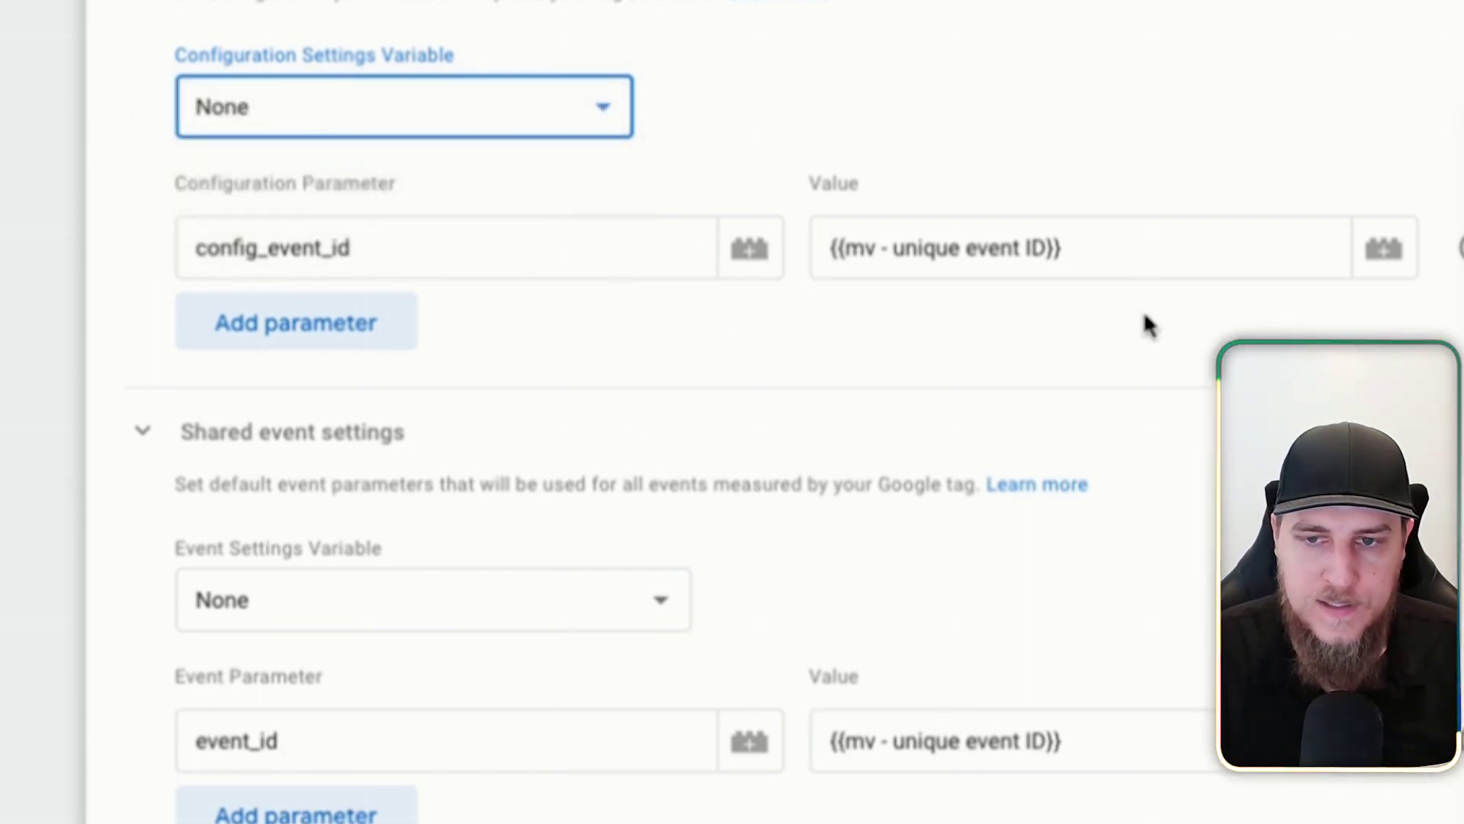
pyautogui.scroll(-1, 566, 297)
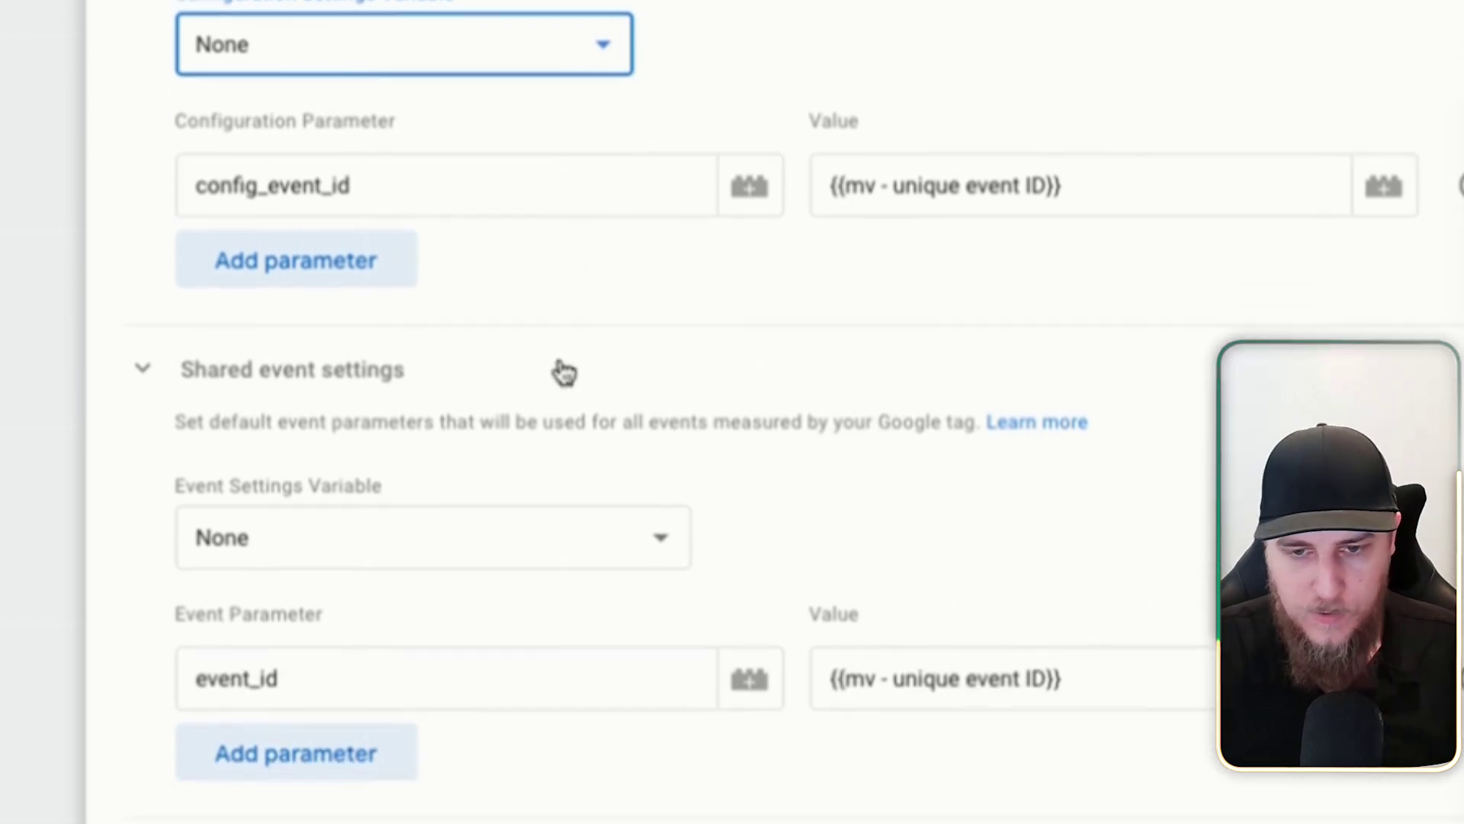
pyautogui.scroll(-1, 478, 581)
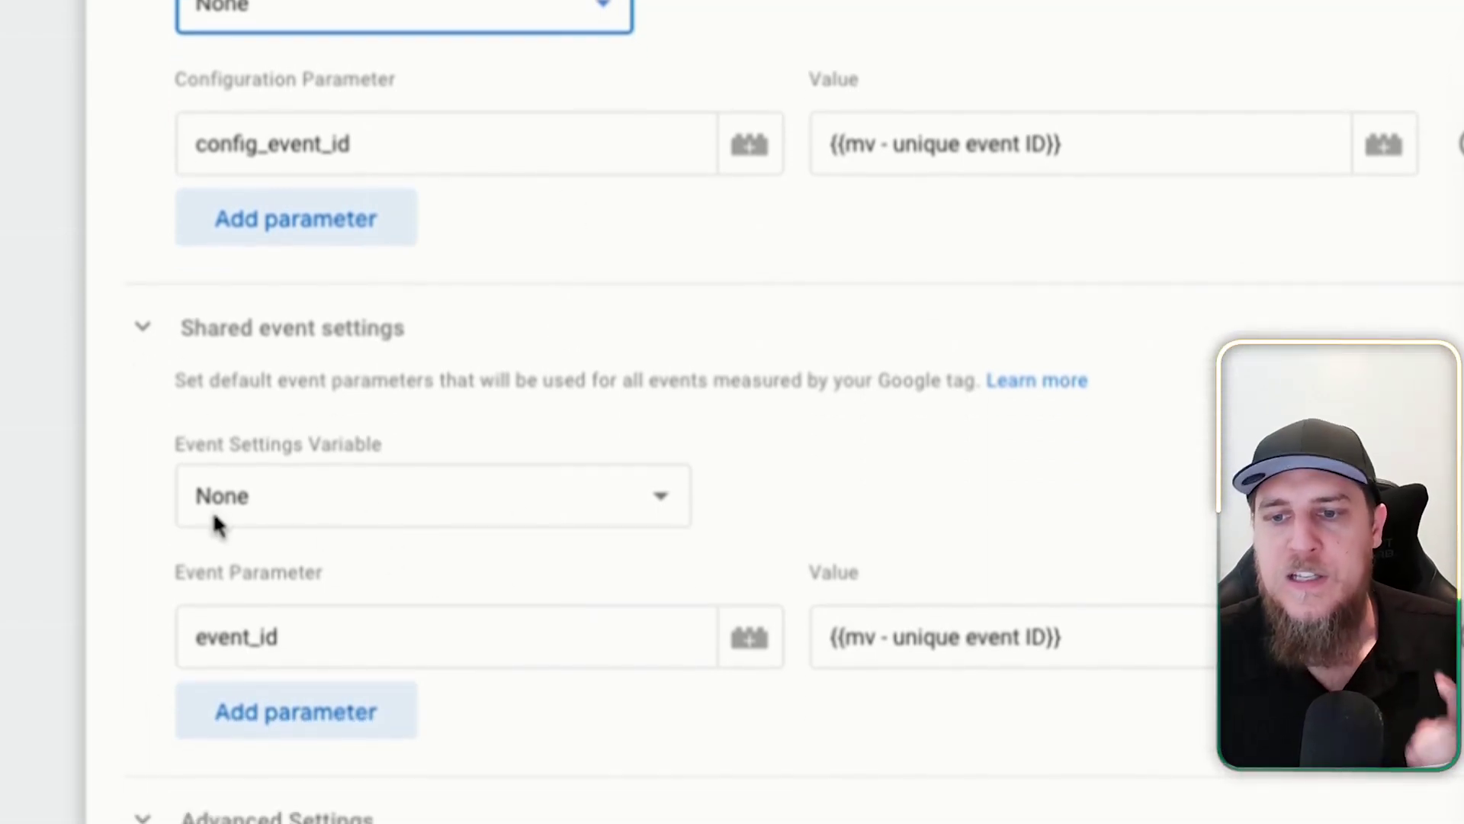
# Step: Set the GA4 - config tag's Configuration Settings Variable to {{Google Tag Configuration Settings}} and show its inherited parameters
pyautogui.scroll(3, 215, 557)
pyautogui.click(381, 183)
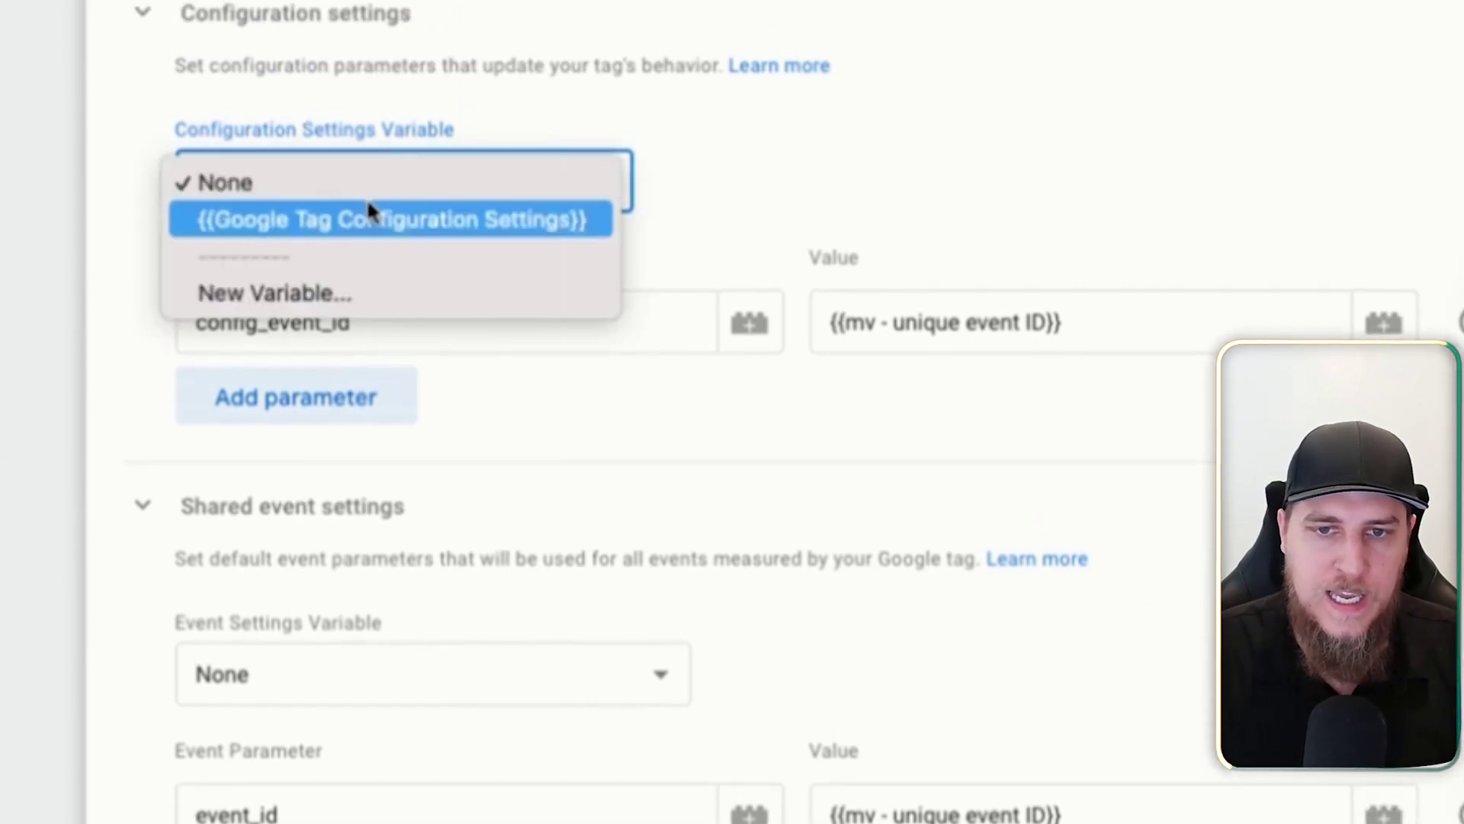
pyautogui.click(335, 226)
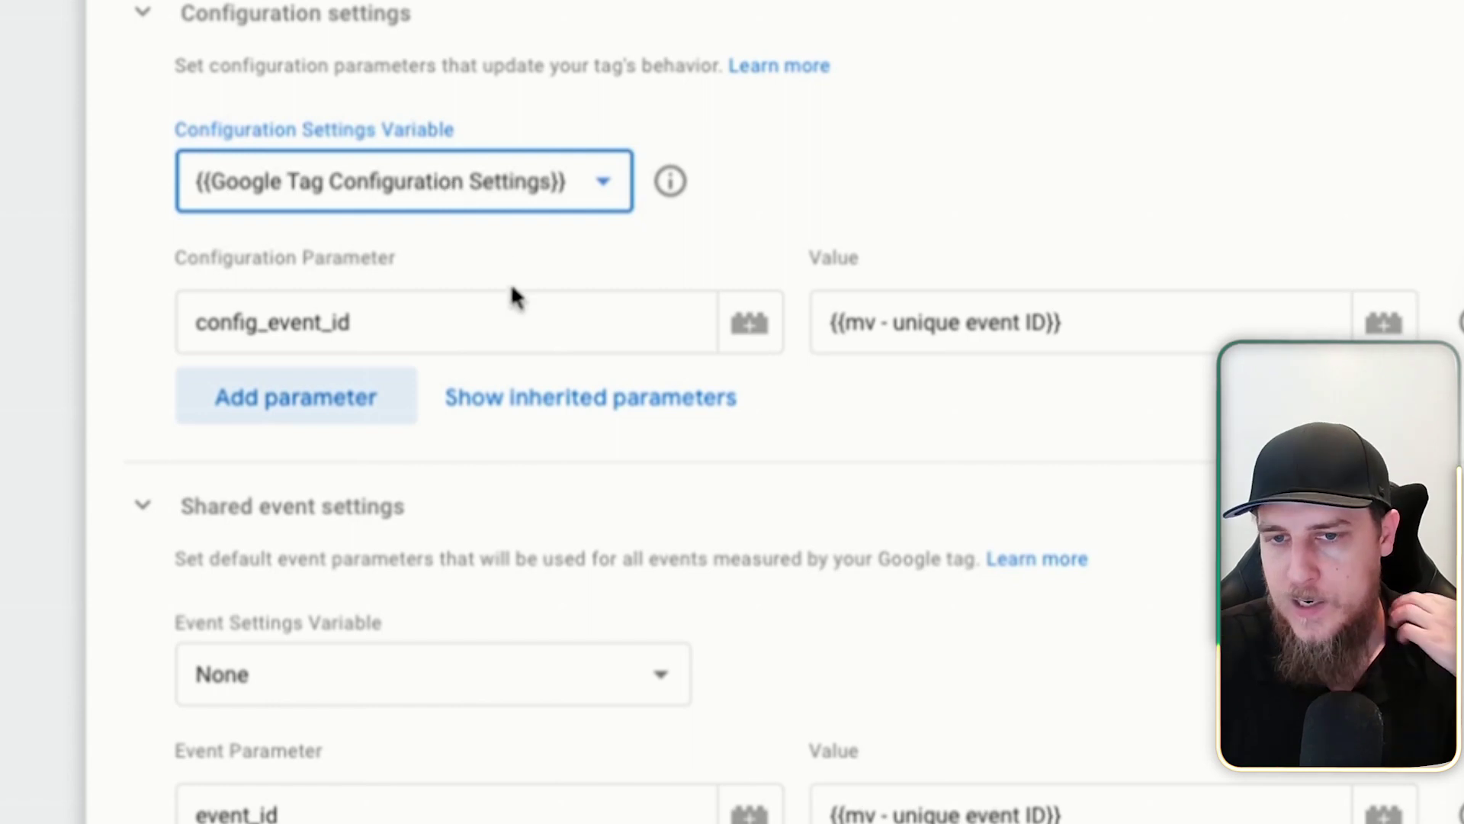
pyautogui.click(523, 397)
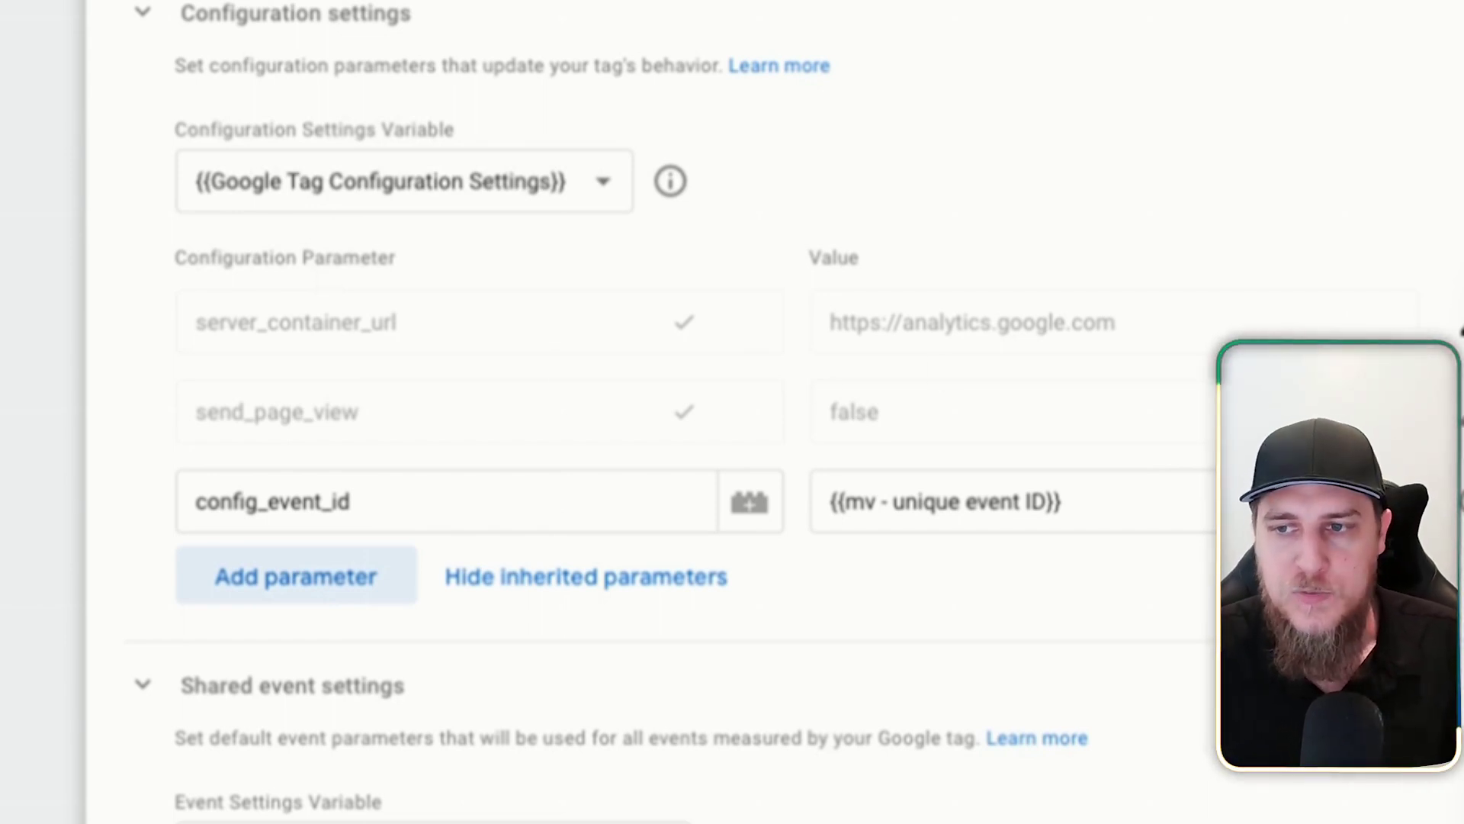
# Step: Examine the inherited server_container_url and send_page_view parameters and the tag's own config_event_id parameter, leaving the values as they are
pyautogui.moveTo(1324, 329); pyautogui.dragTo(773, 336)
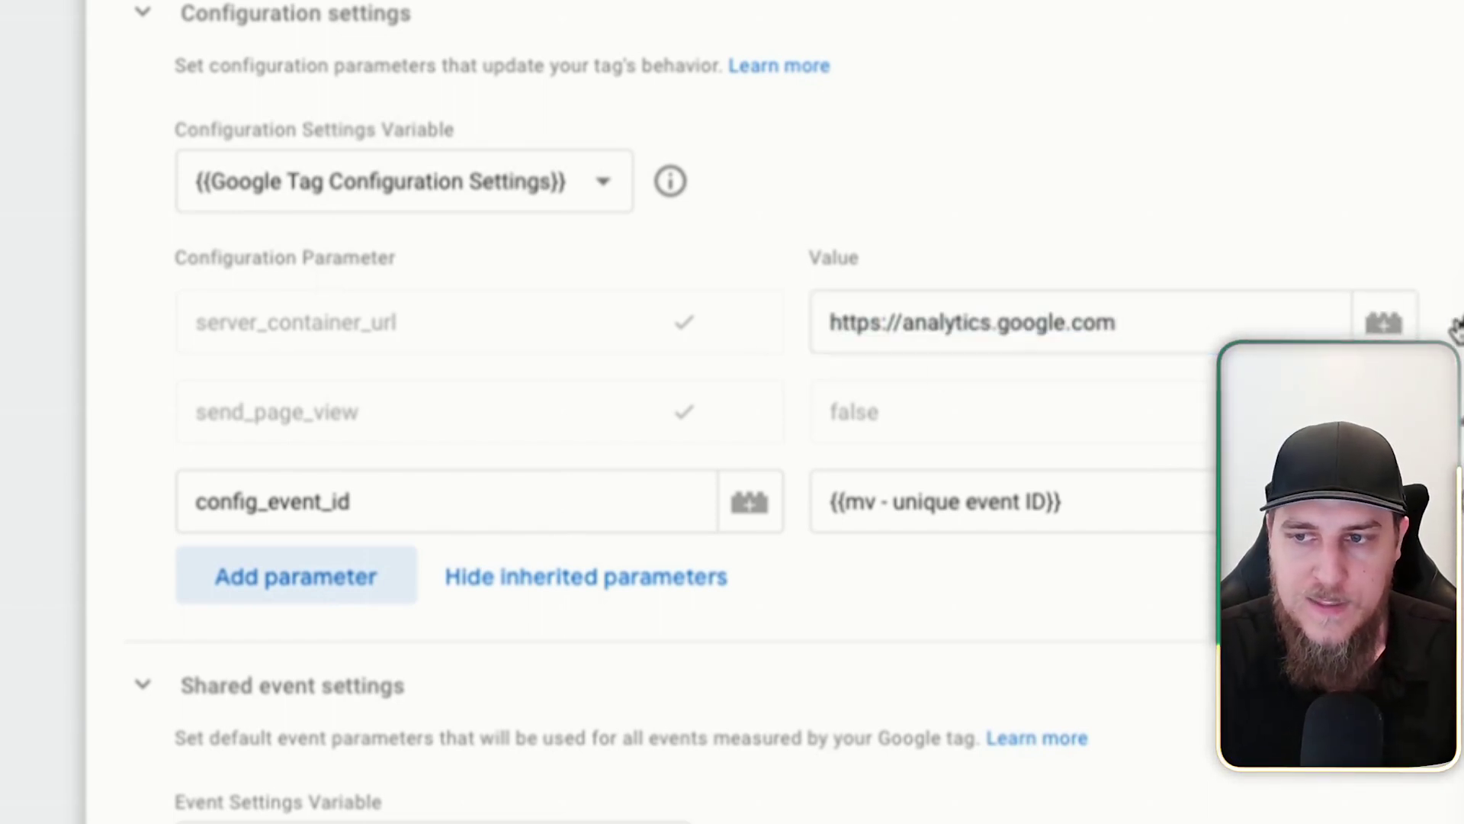
pyautogui.click(509, 329)
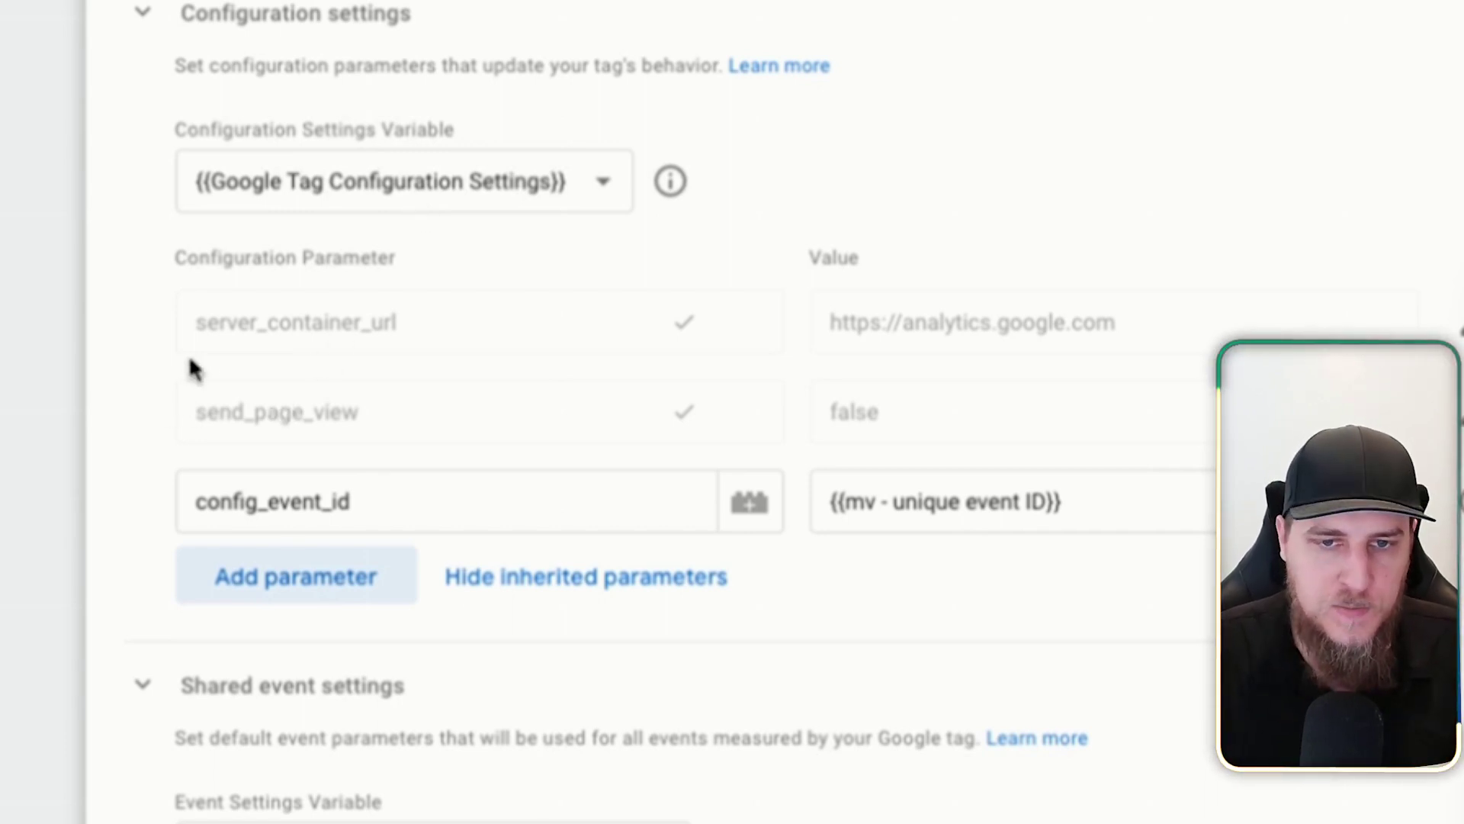
pyautogui.doubleClick(314, 336)
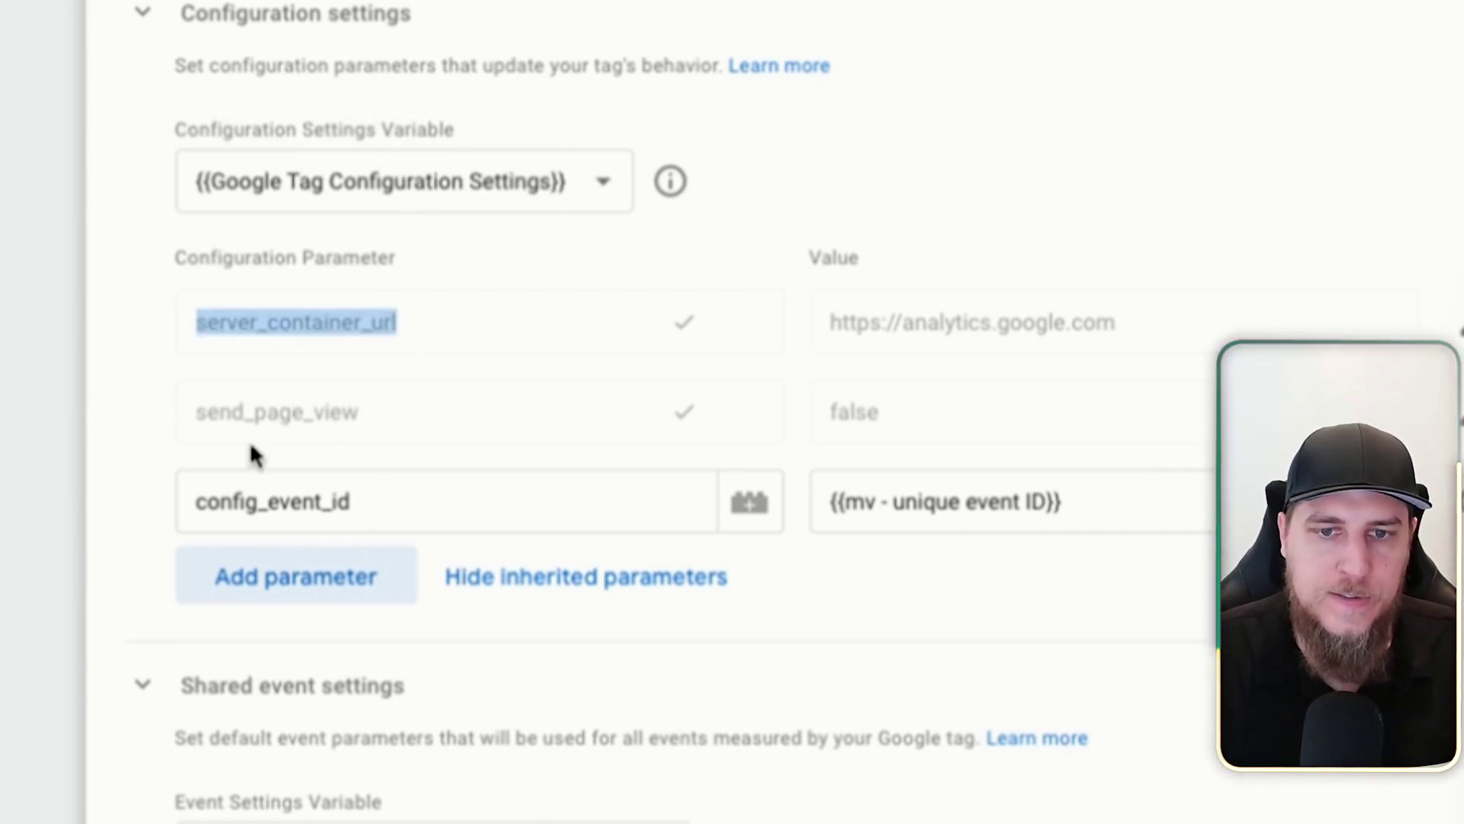
pyautogui.moveTo(180, 414); pyautogui.dragTo(459, 433)
pyautogui.click(459, 420)
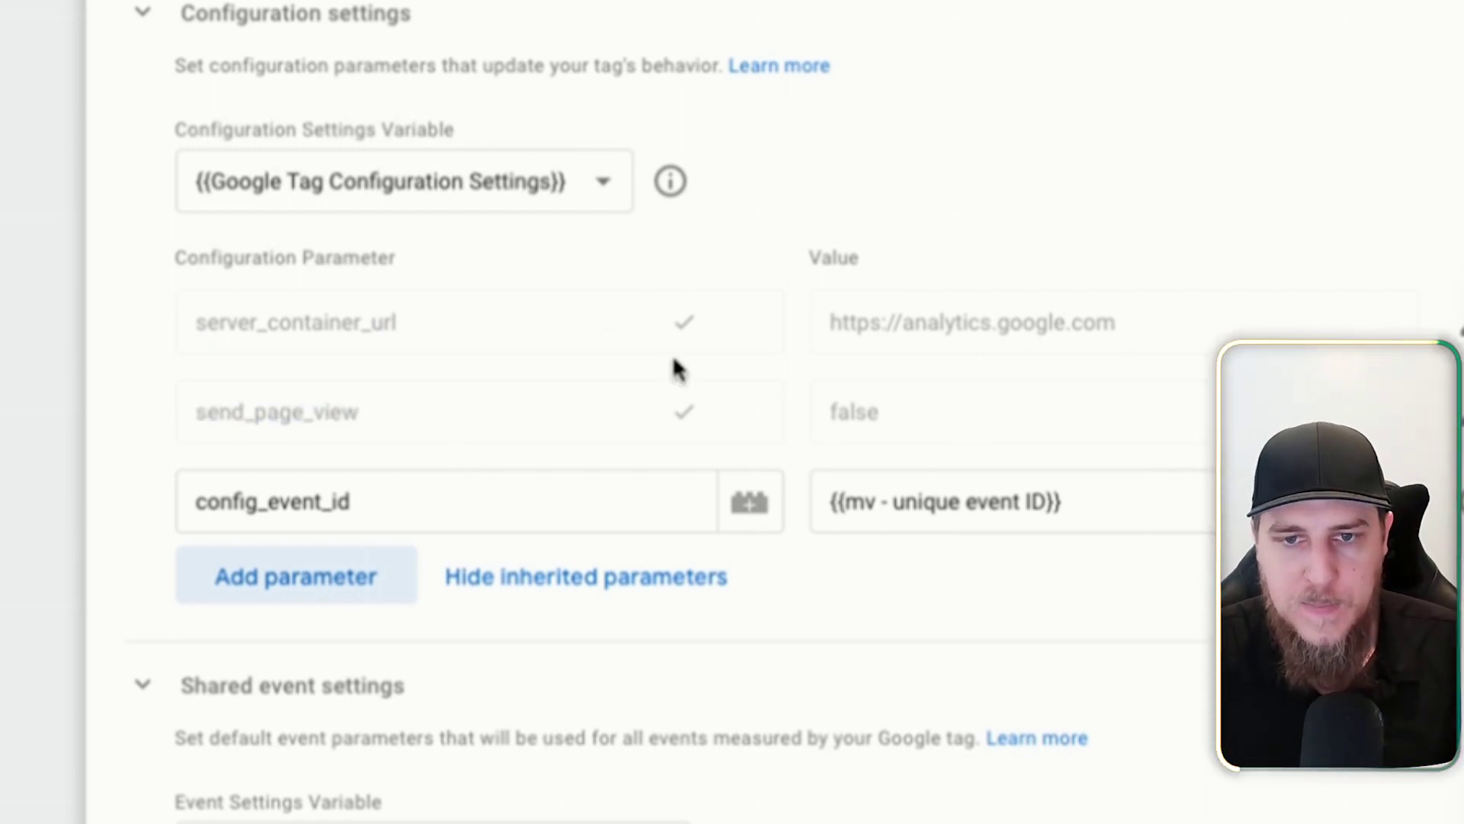
pyautogui.moveTo(428, 333); pyautogui.dragTo(131, 343)
pyautogui.click(467, 333)
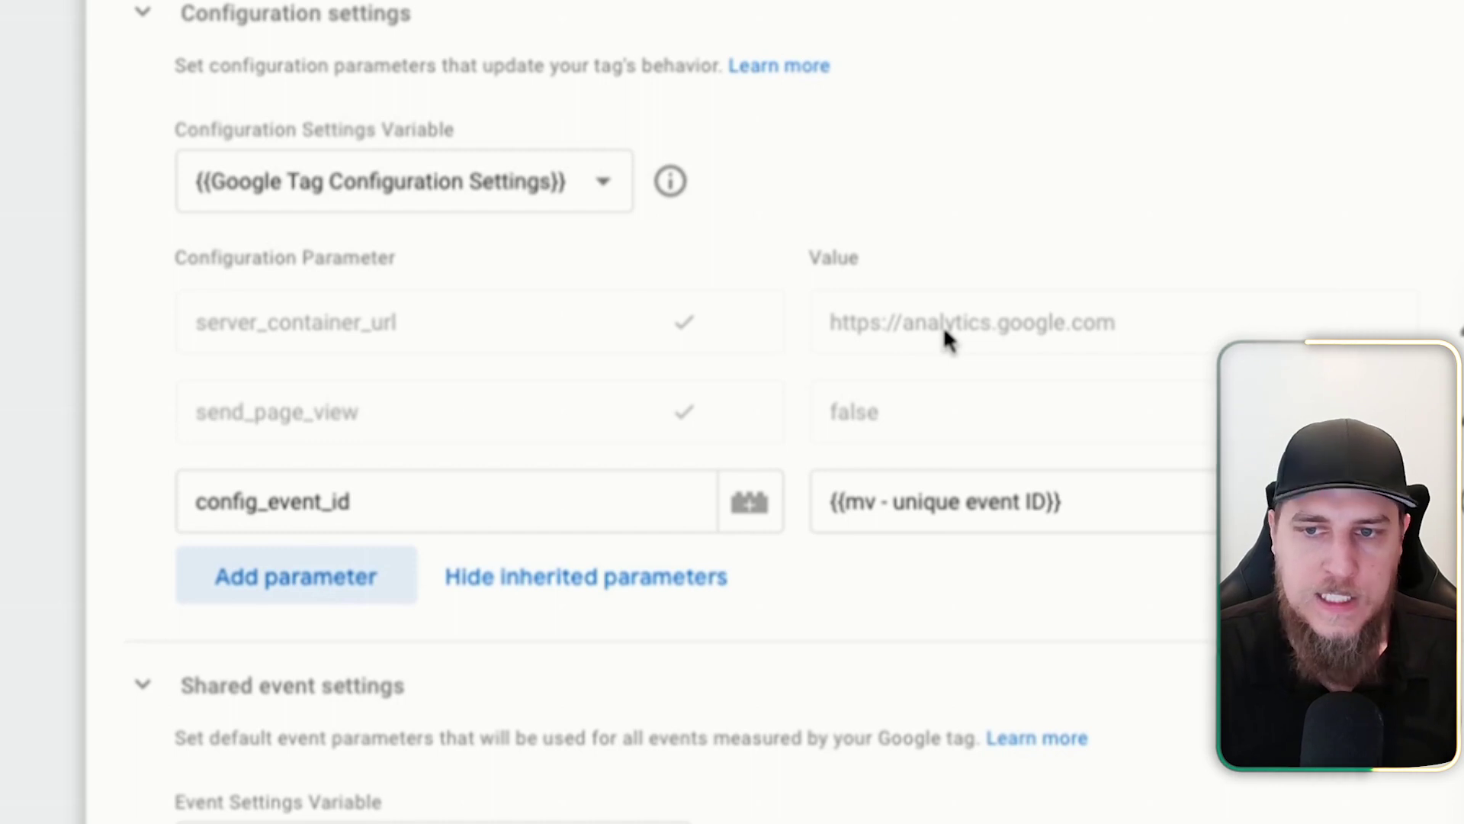
pyautogui.moveTo(950, 318); pyautogui.dragTo(997, 317)
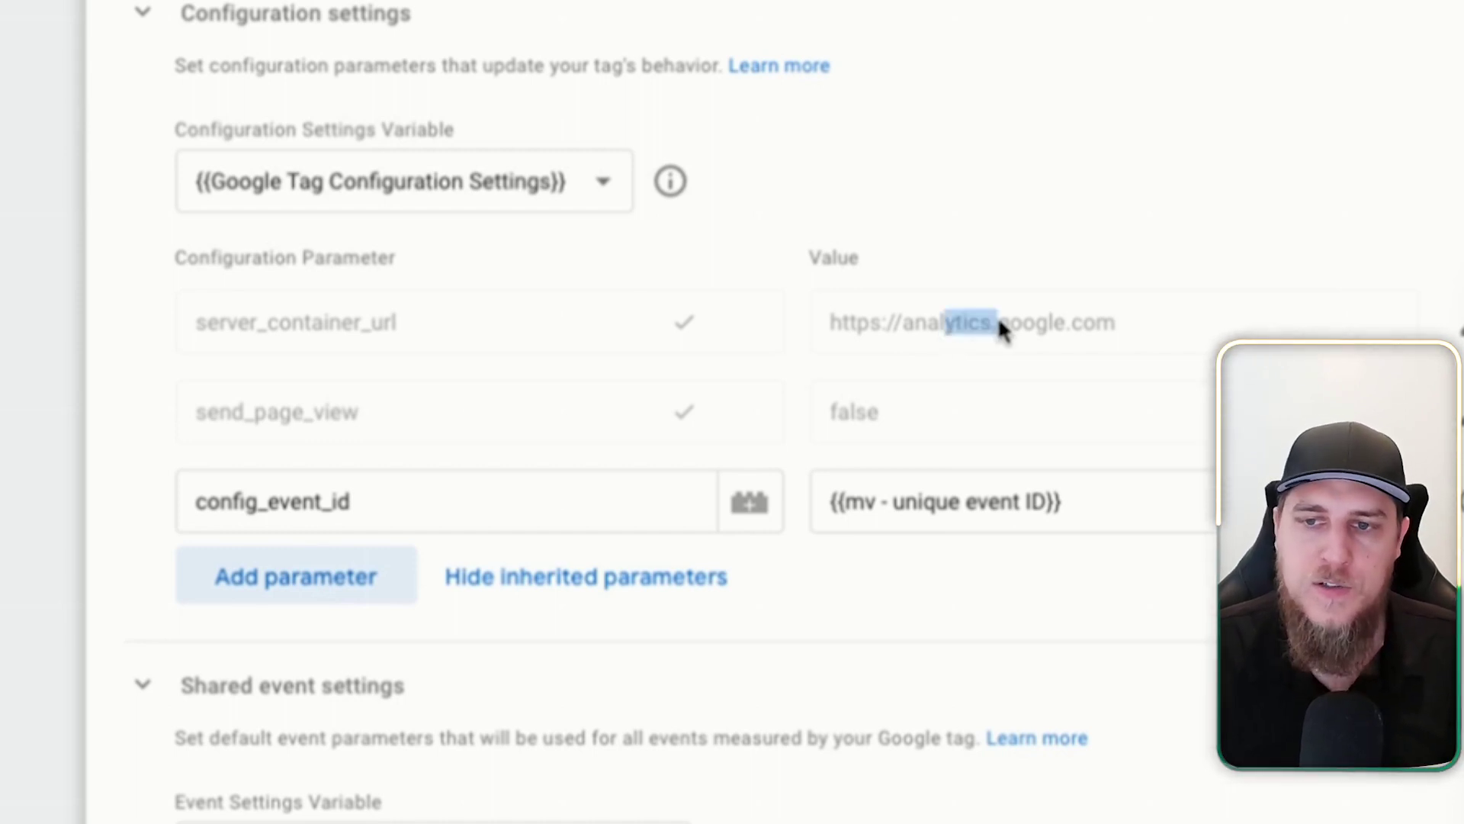
pyautogui.click(997, 317)
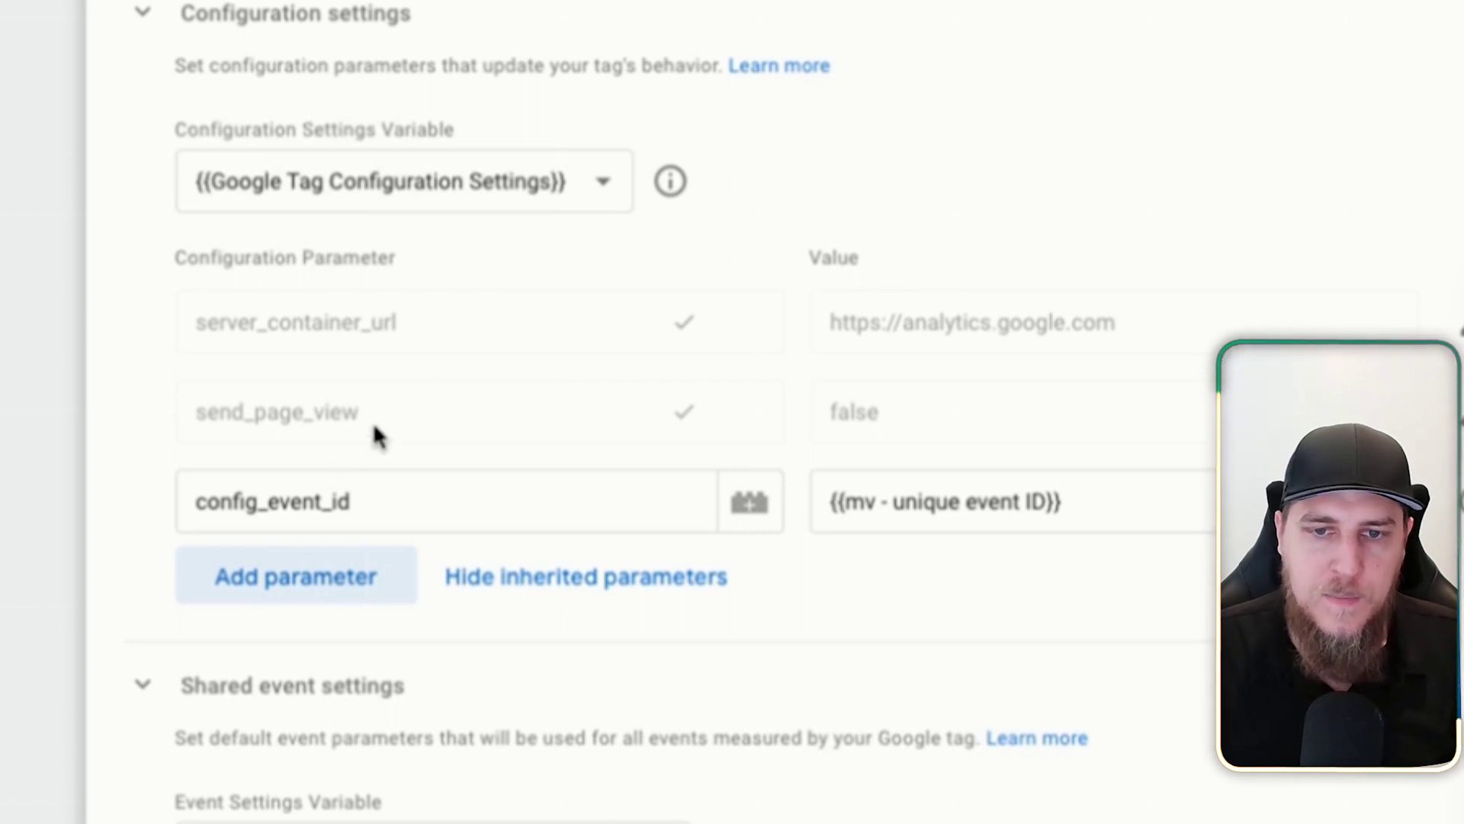
pyautogui.moveTo(375, 434); pyautogui.dragTo(261, 417)
pyautogui.moveTo(884, 416); pyautogui.dragTo(814, 425)
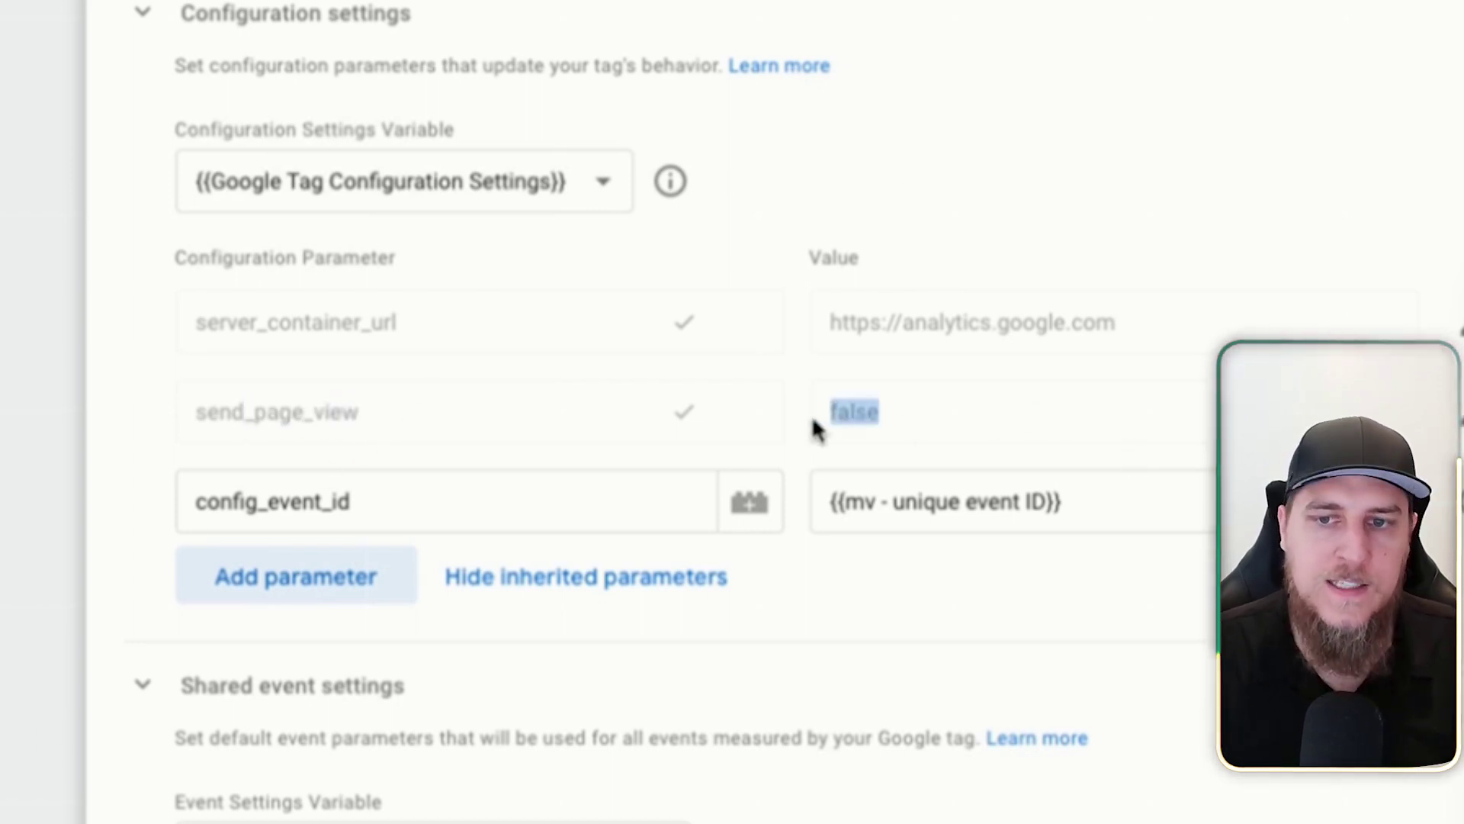
pyautogui.click(812, 427)
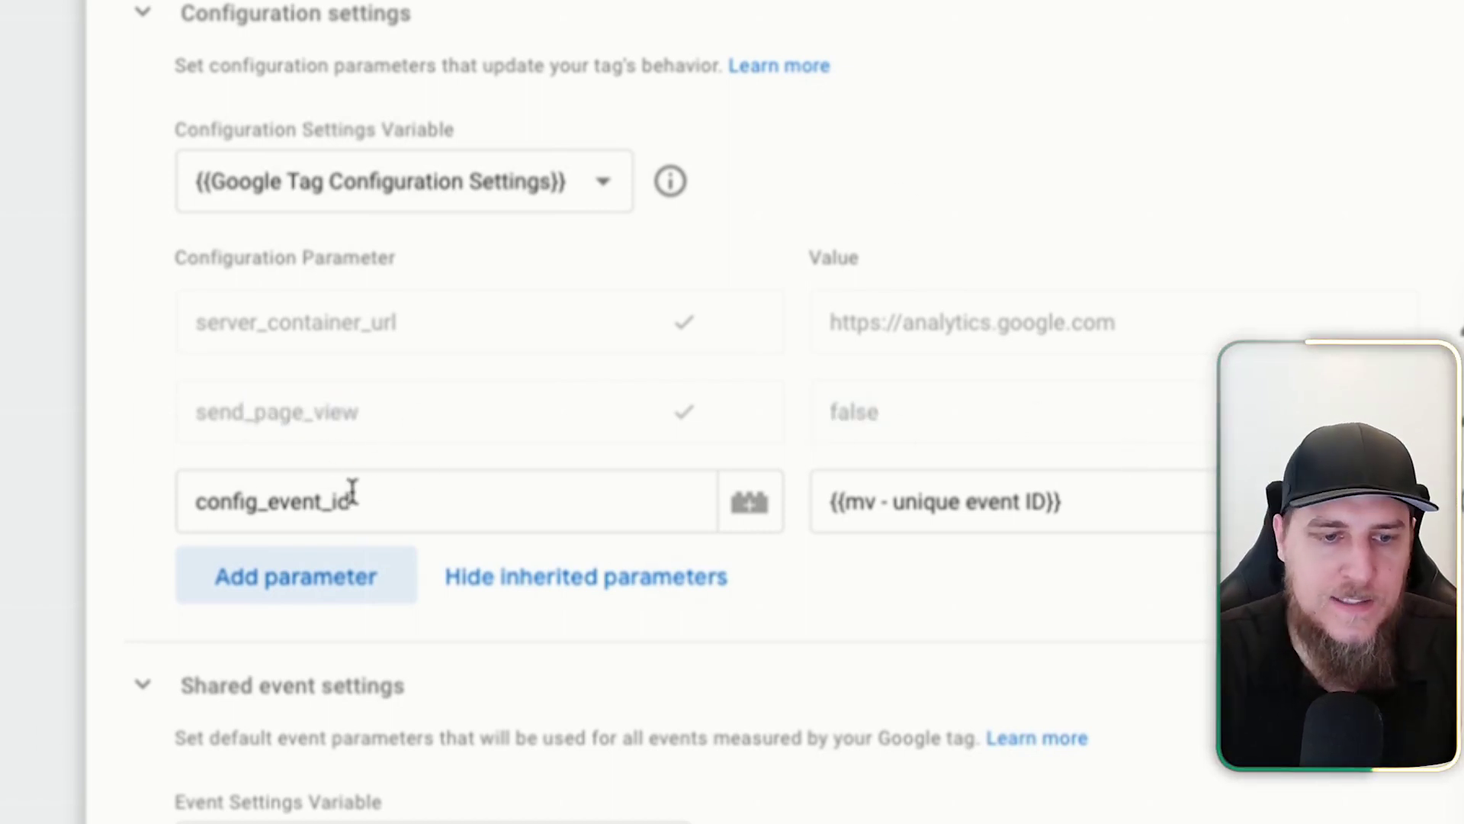
pyautogui.scroll(1, 364, 336)
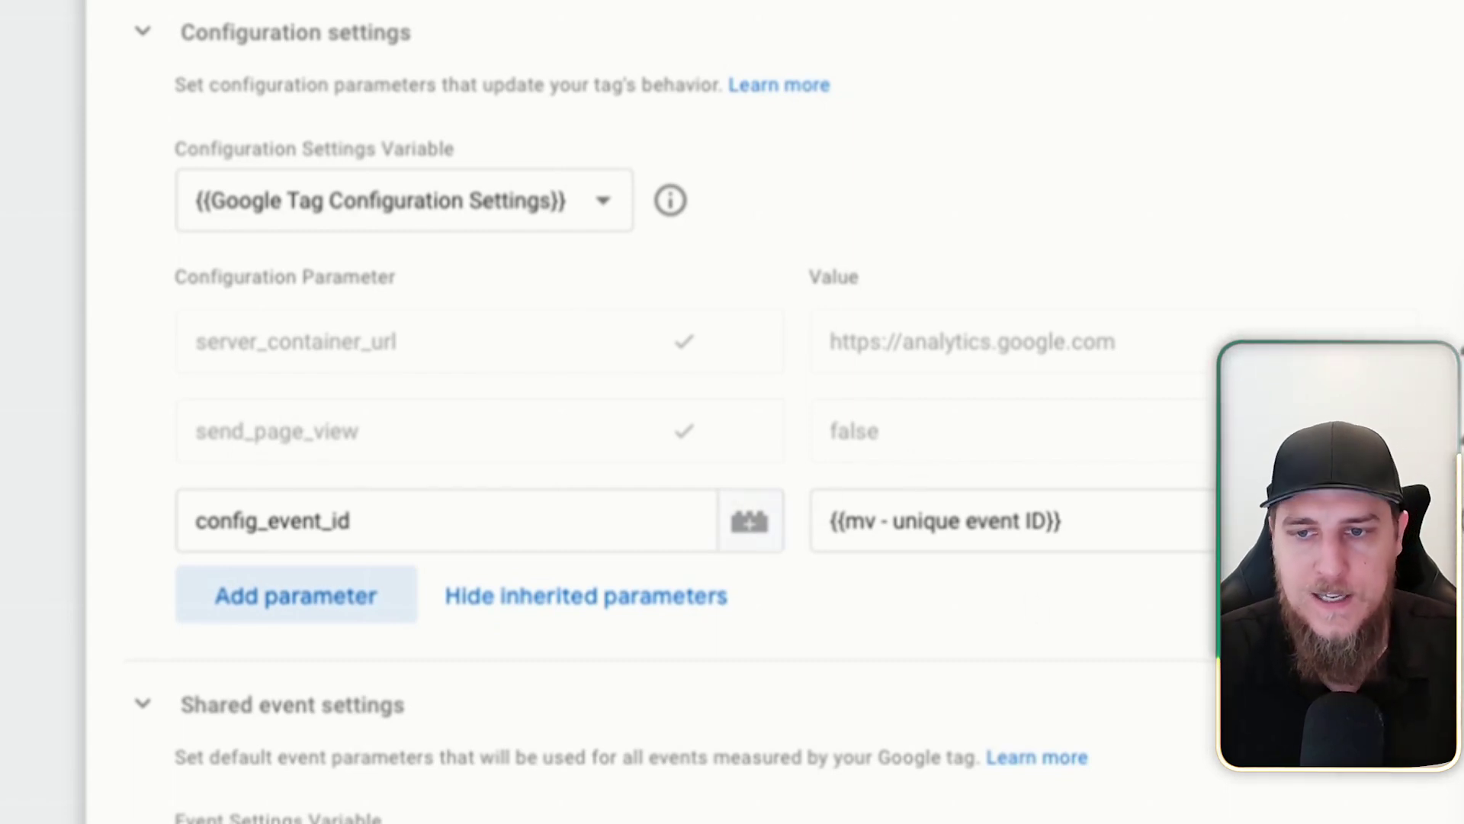
pyautogui.moveTo(370, 514); pyautogui.dragTo(245, 518)
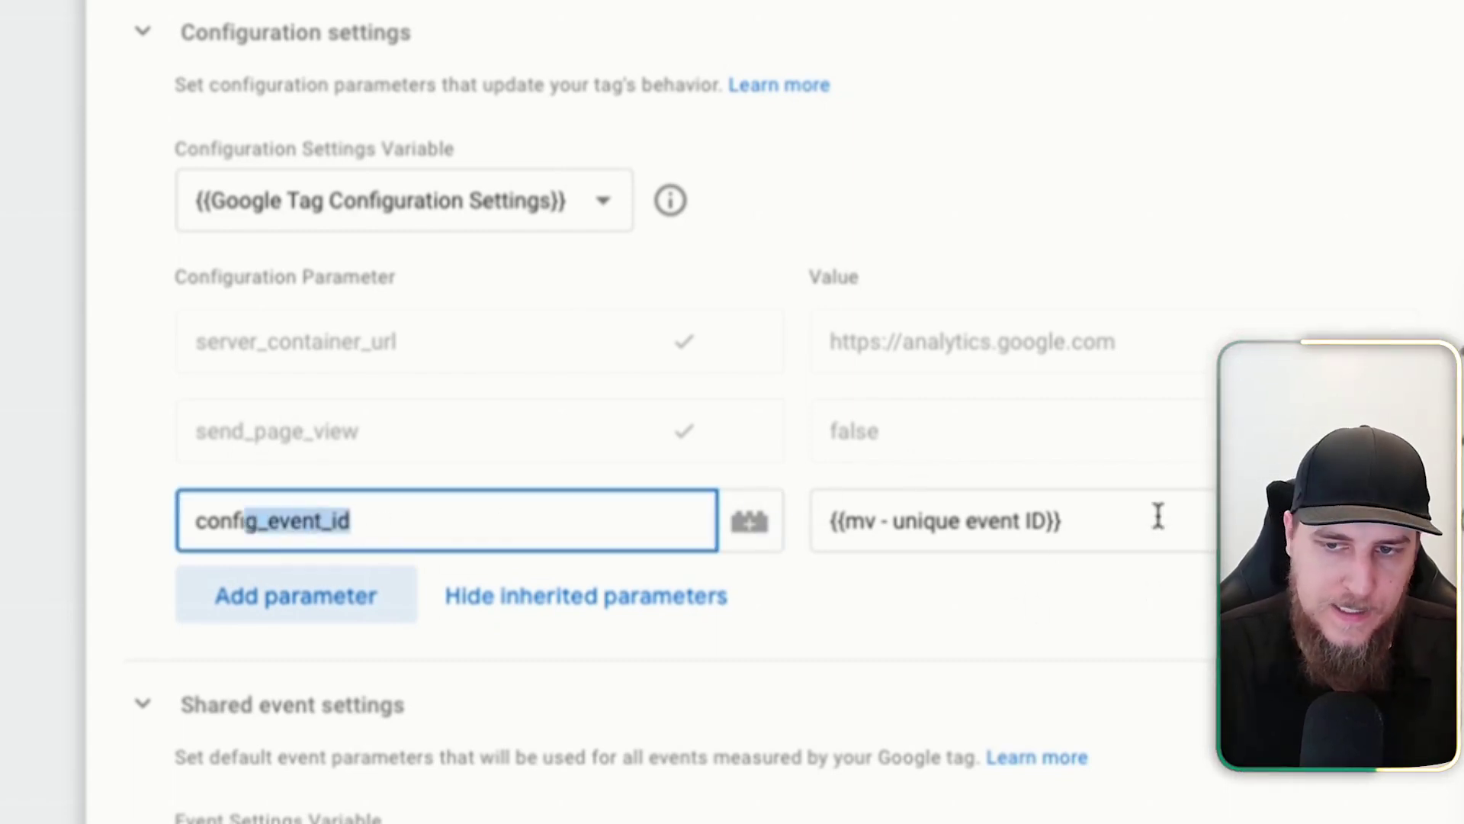
pyautogui.click(1157, 518)
pyautogui.click(938, 647)
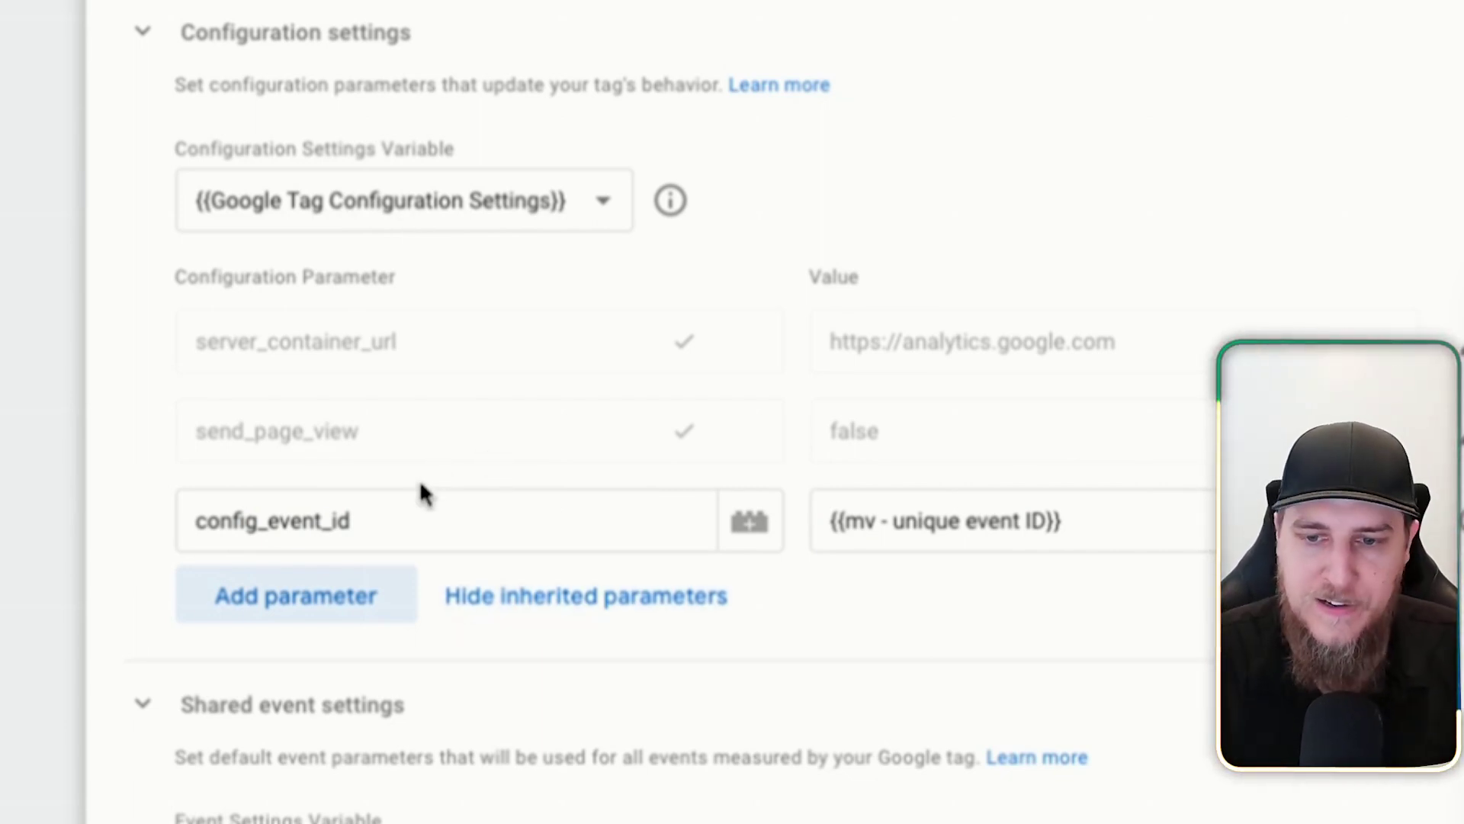
# Step: Set the shared Event Settings Variable to {{Google Tag Event Settings - Config}} and show its inherited event parameters
pyautogui.scroll(-5, 532, 498)
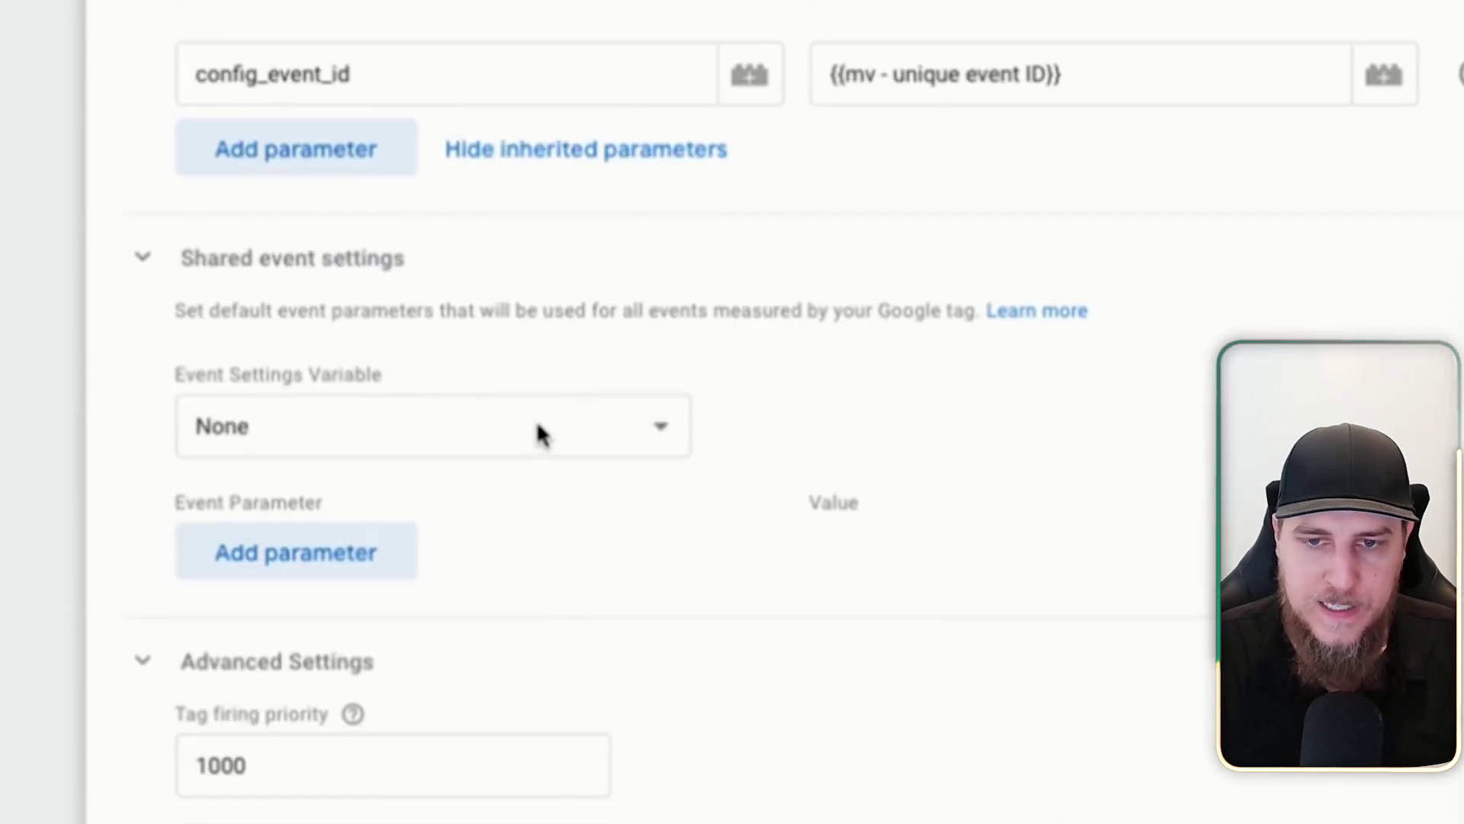
pyautogui.click(537, 431)
pyautogui.click(418, 464)
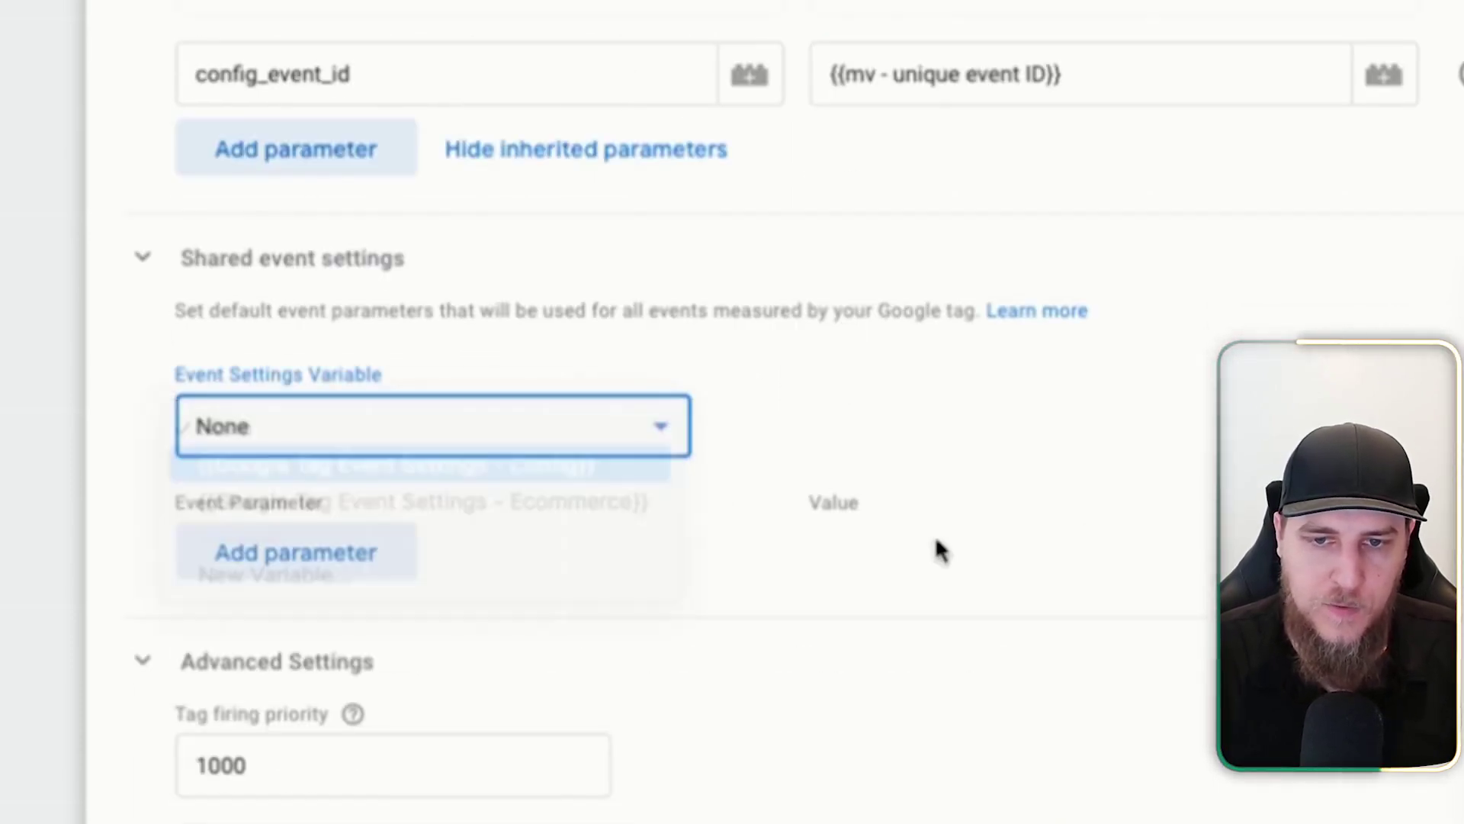
pyautogui.scroll(2, 405, 608)
pyautogui.click(483, 652)
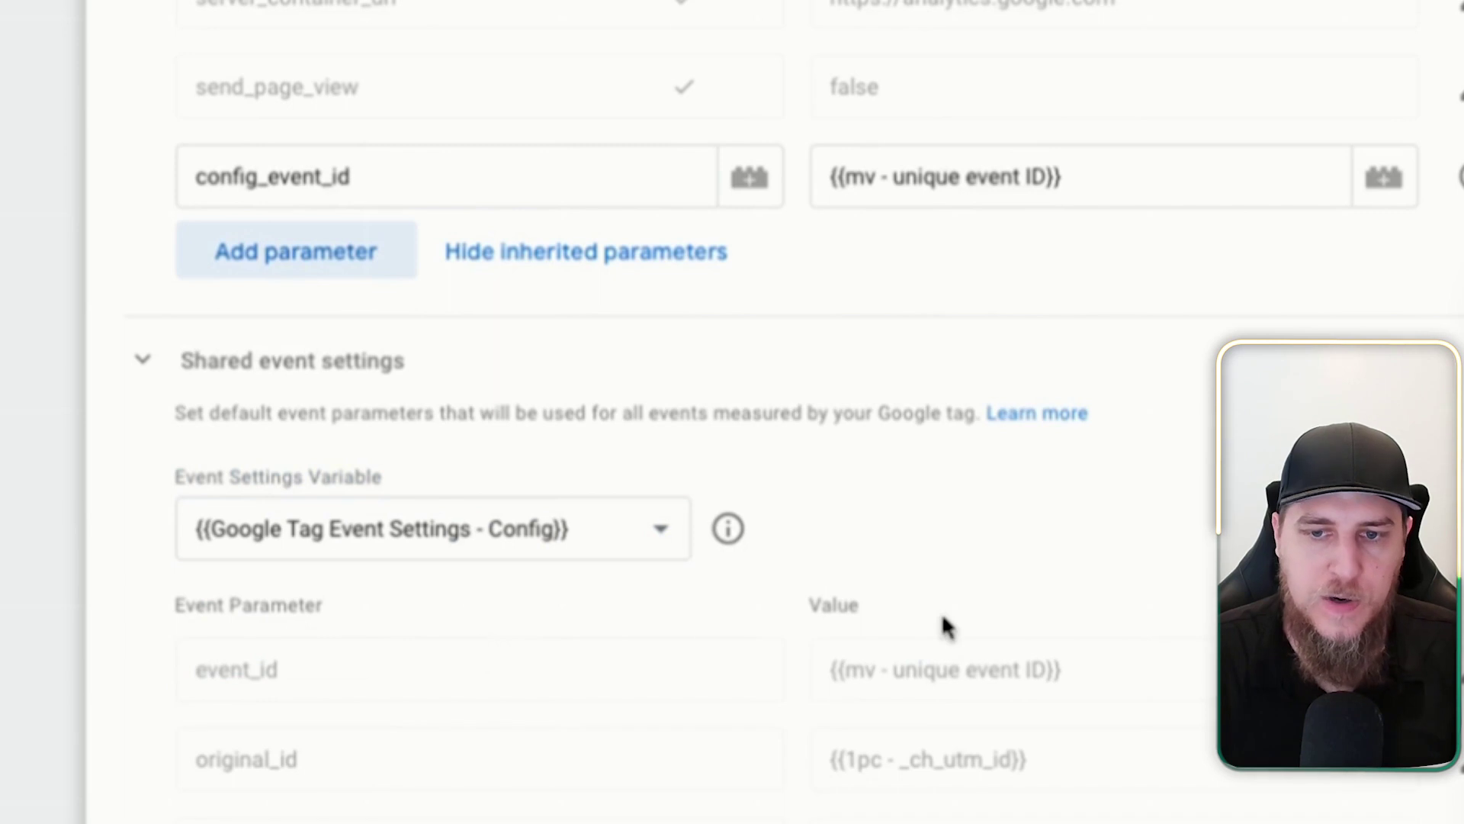
# Step: Examine the inherited event_id and original UTM parameters with their values in the shared event settings
pyautogui.scroll(-3, 1065, 507)
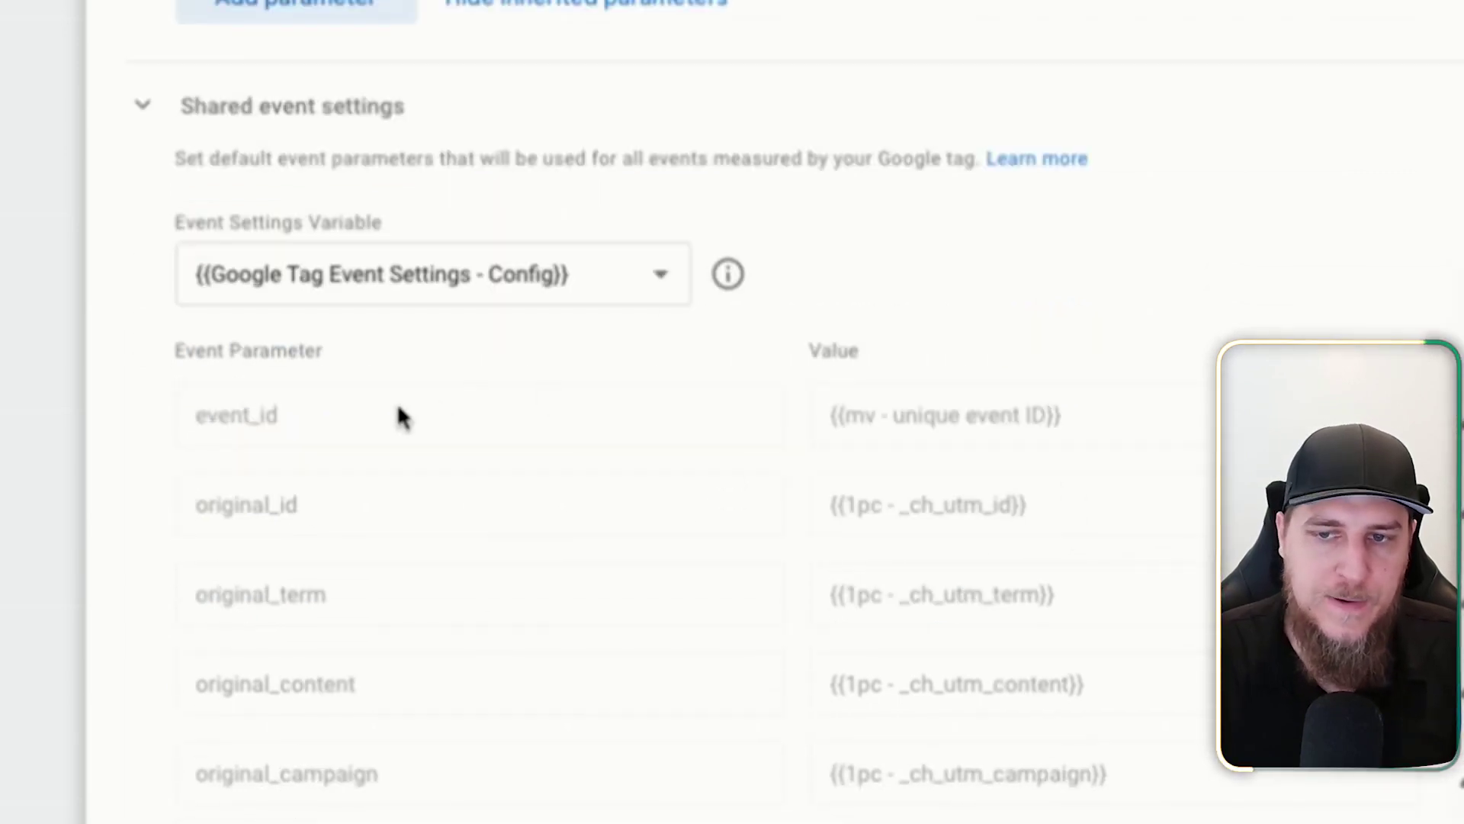
pyautogui.doubleClick(265, 392)
pyautogui.moveTo(1063, 418); pyautogui.dragTo(846, 435)
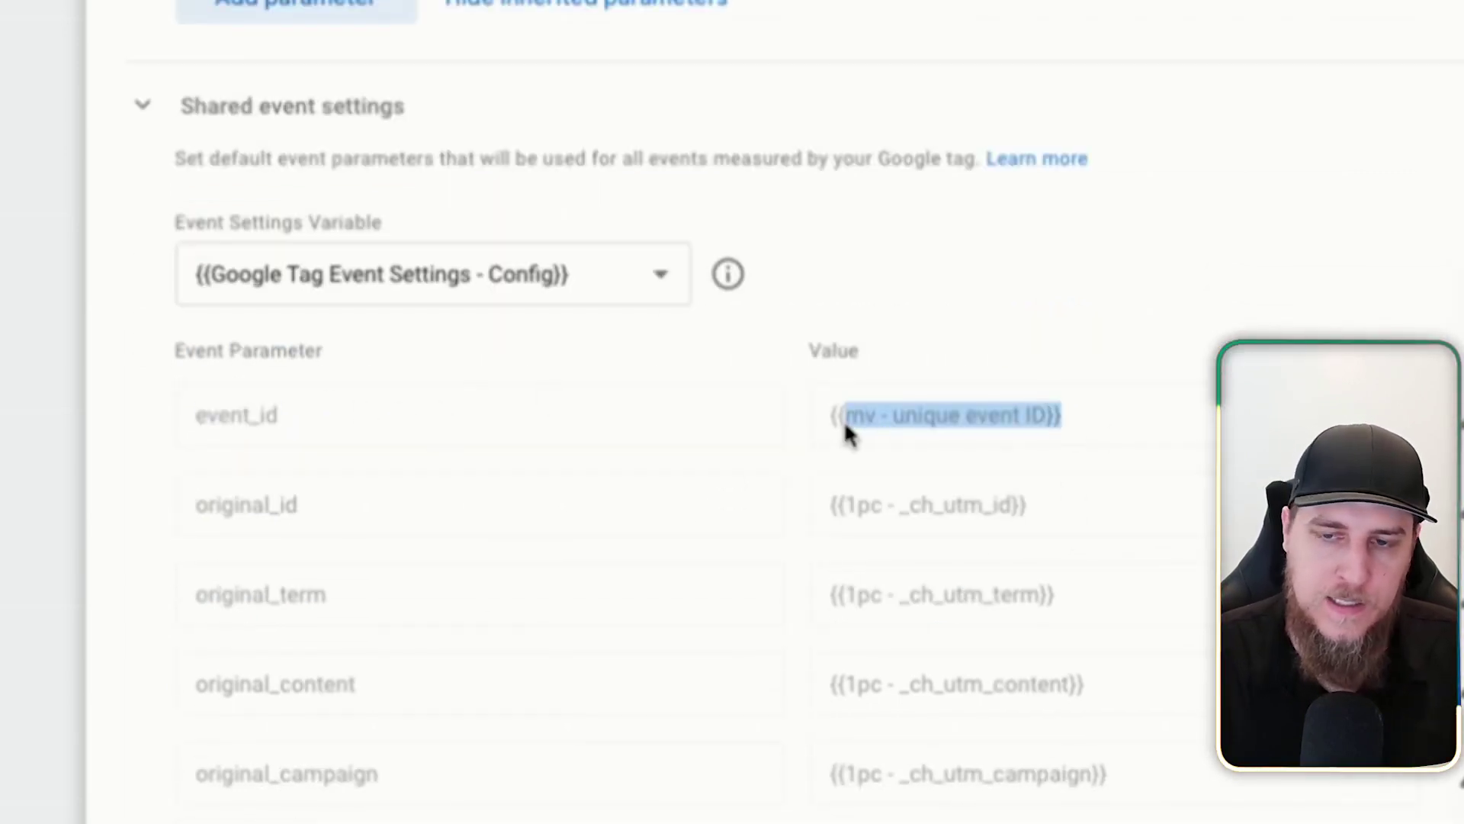
pyautogui.click(836, 428)
pyautogui.scroll(-2, 836, 405)
pyautogui.scroll(-1, 739, 309)
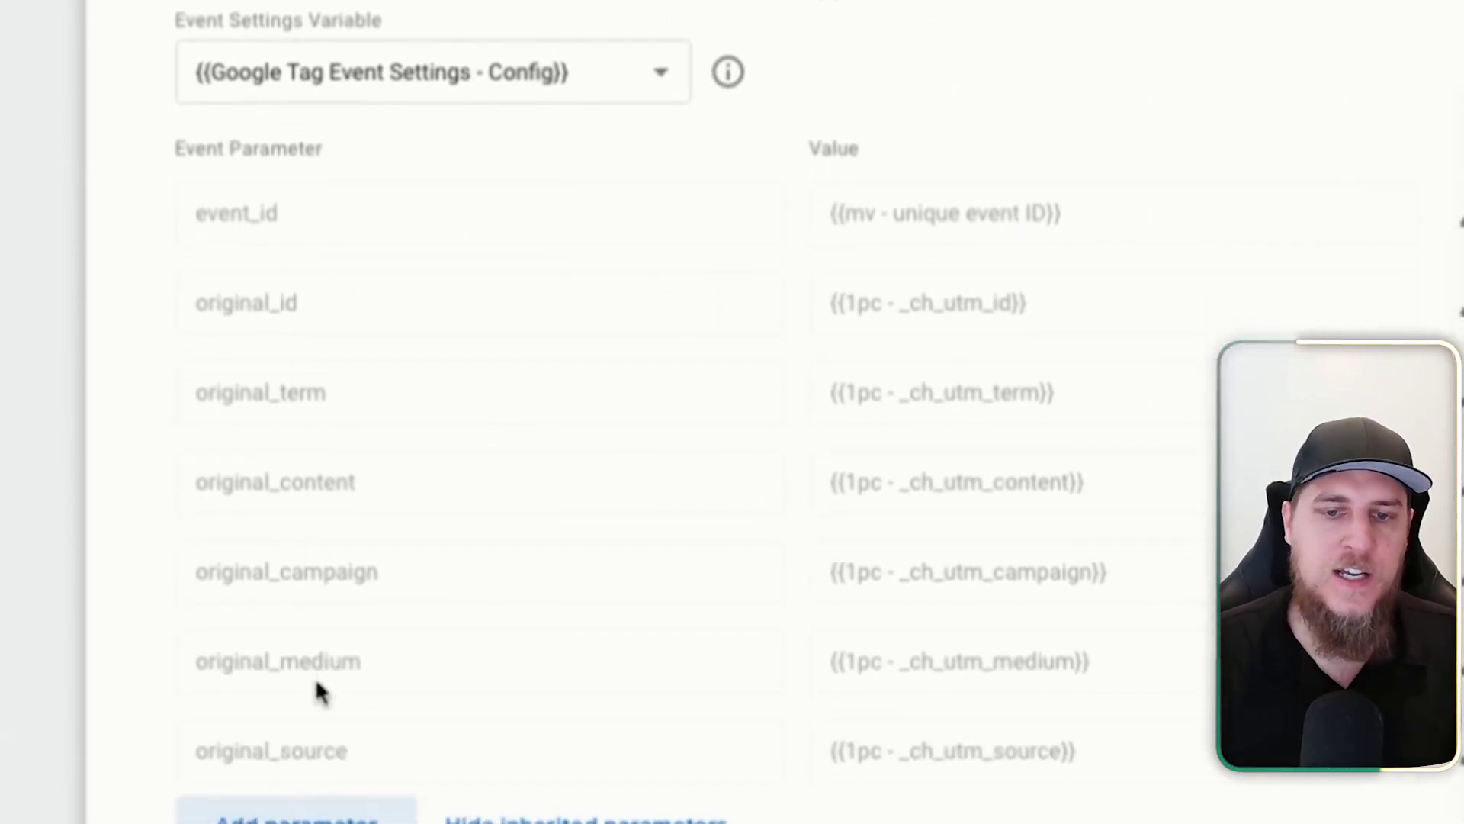
pyautogui.scroll(-1, 319, 691)
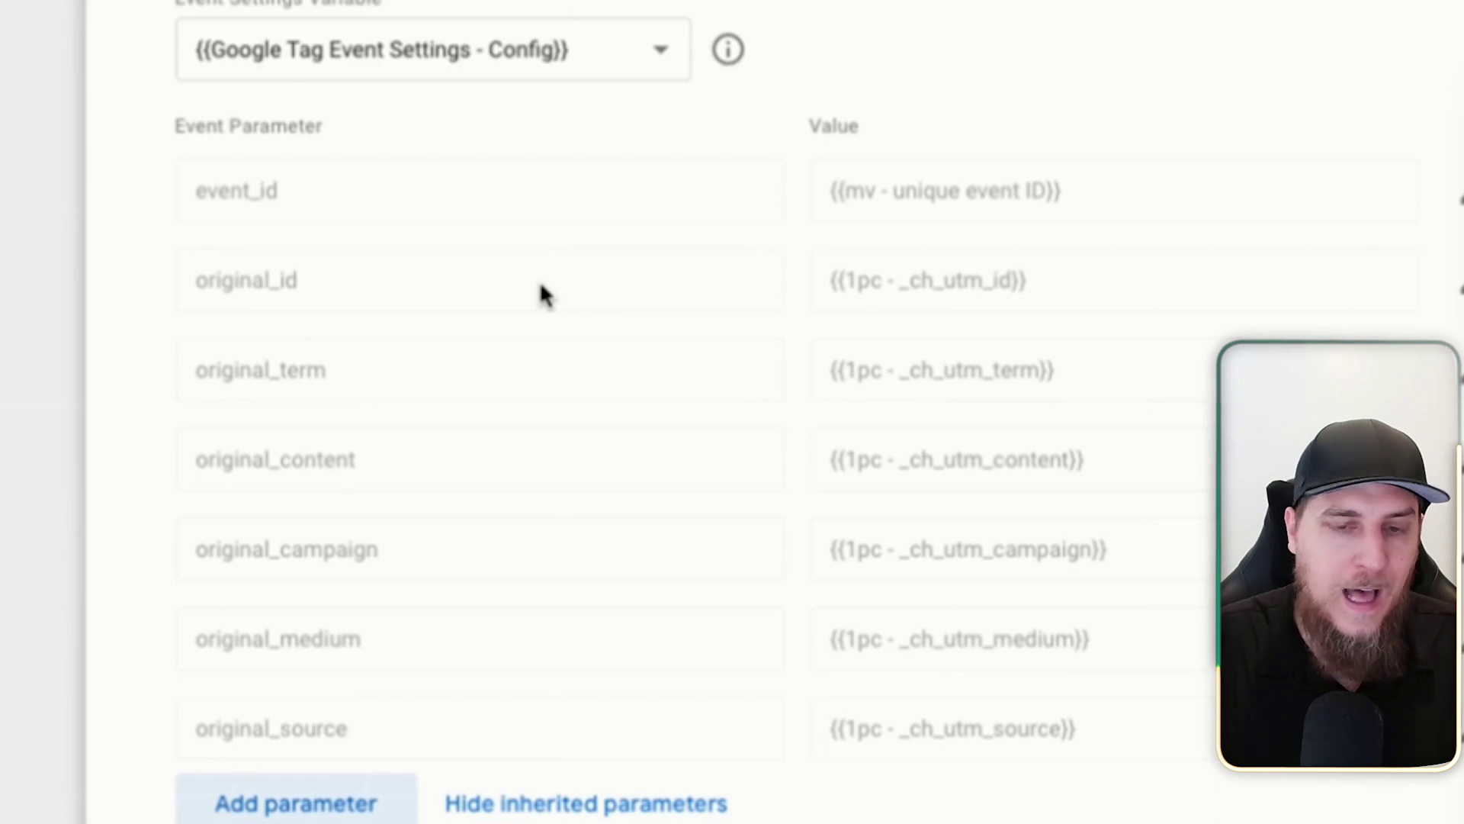
pyautogui.scroll(2, 539, 294)
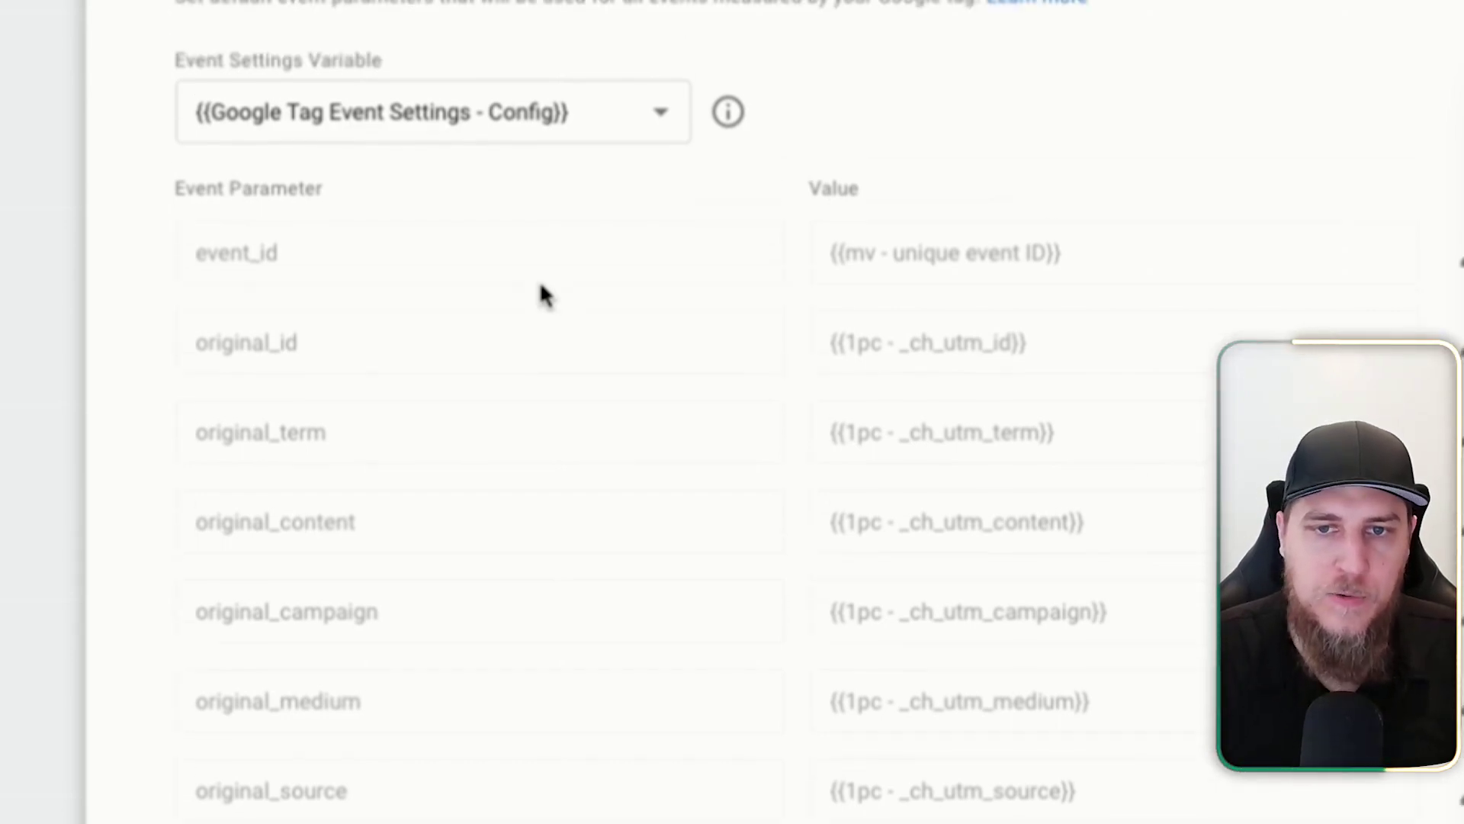
pyautogui.scroll(7, 552, 254)
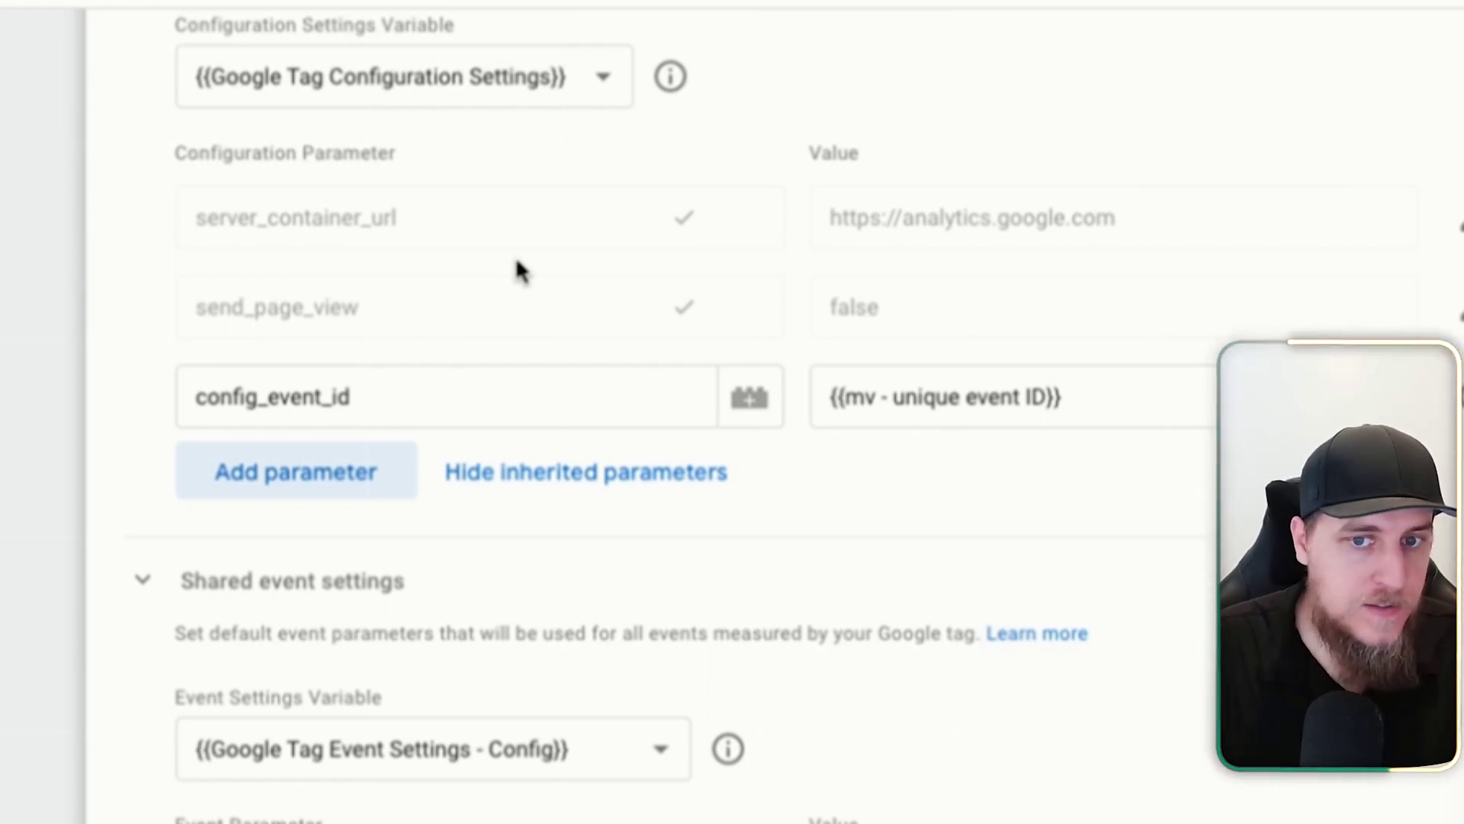
pyautogui.scroll(-3, 543, 705)
pyautogui.scroll(-5, 543, 705)
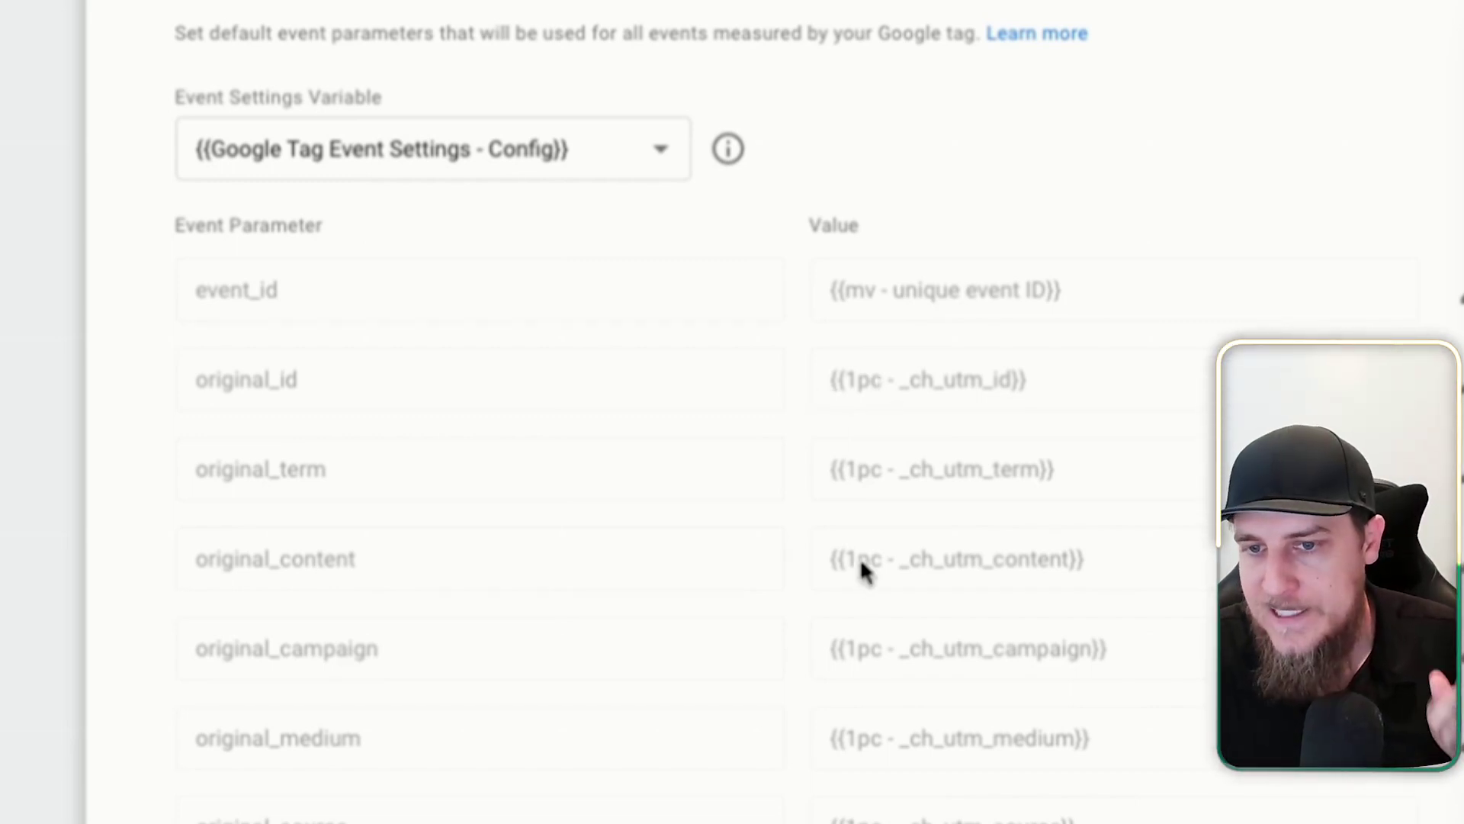
pyautogui.scroll(2, 865, 526)
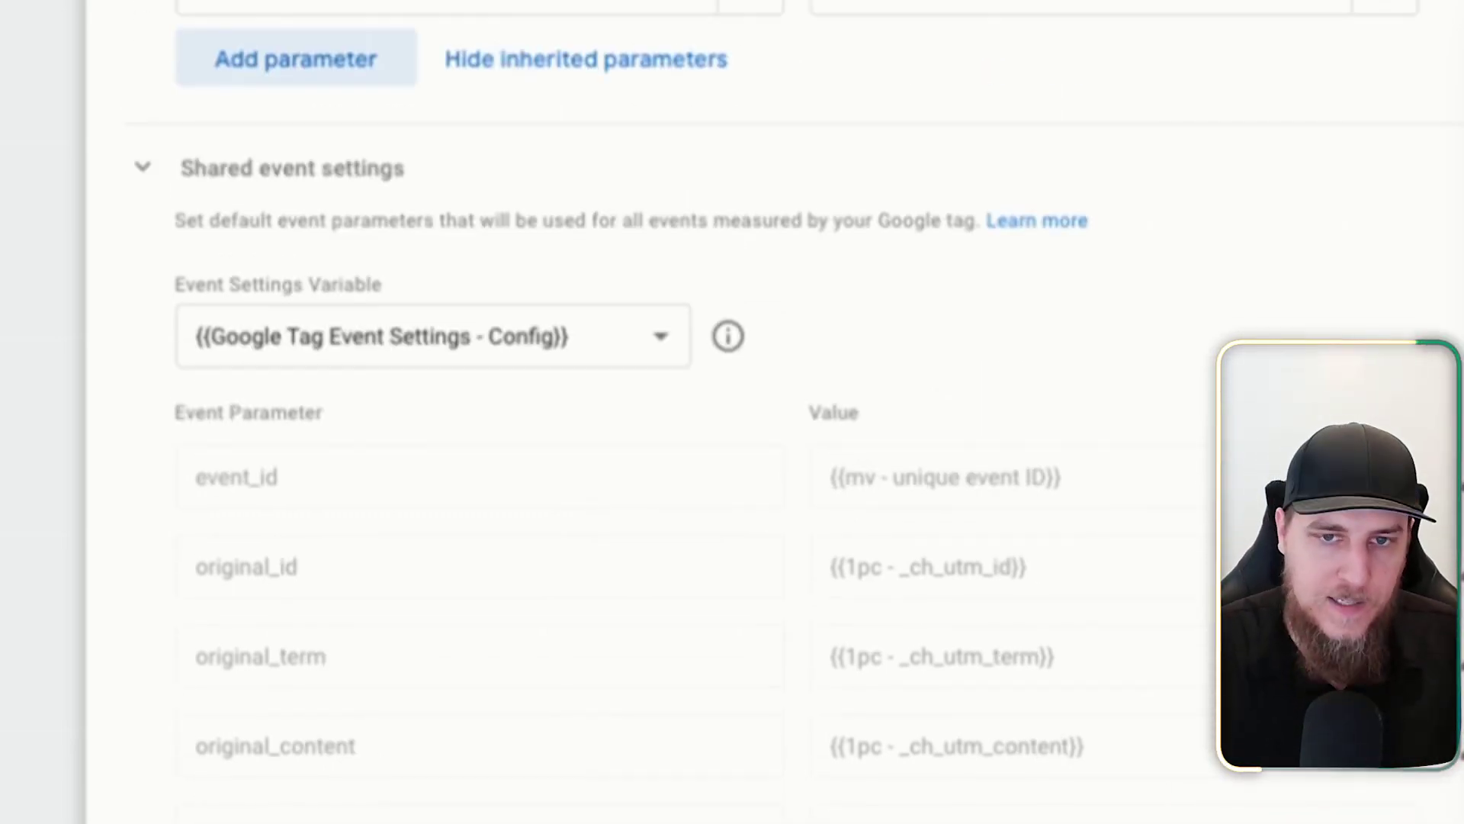
pyautogui.scroll(-3, 684, 286)
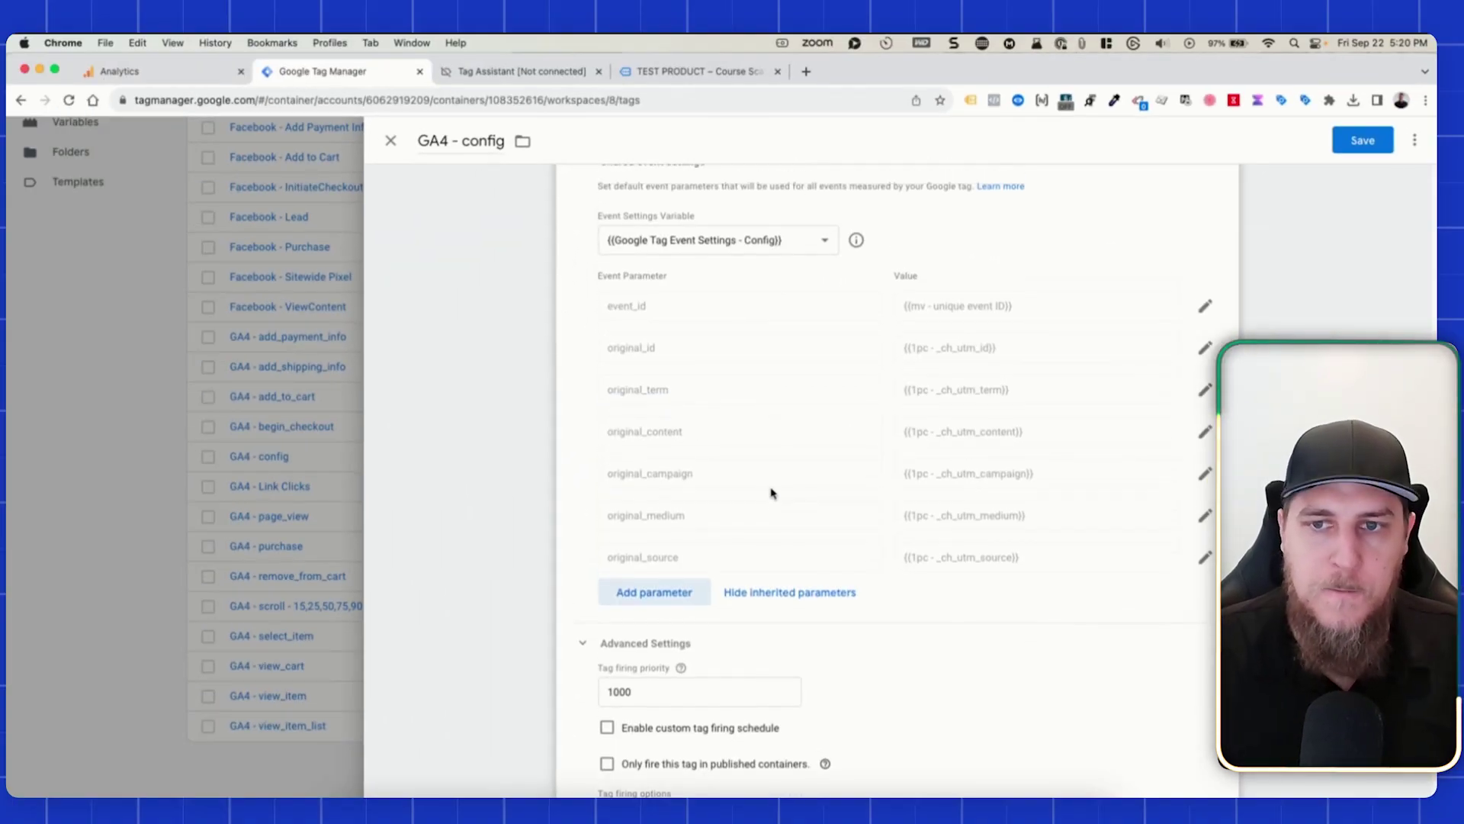
# Step: Save the GA4 - config tag and open the GA4 - view_item tag's configuration for editing
pyautogui.click(1384, 148)
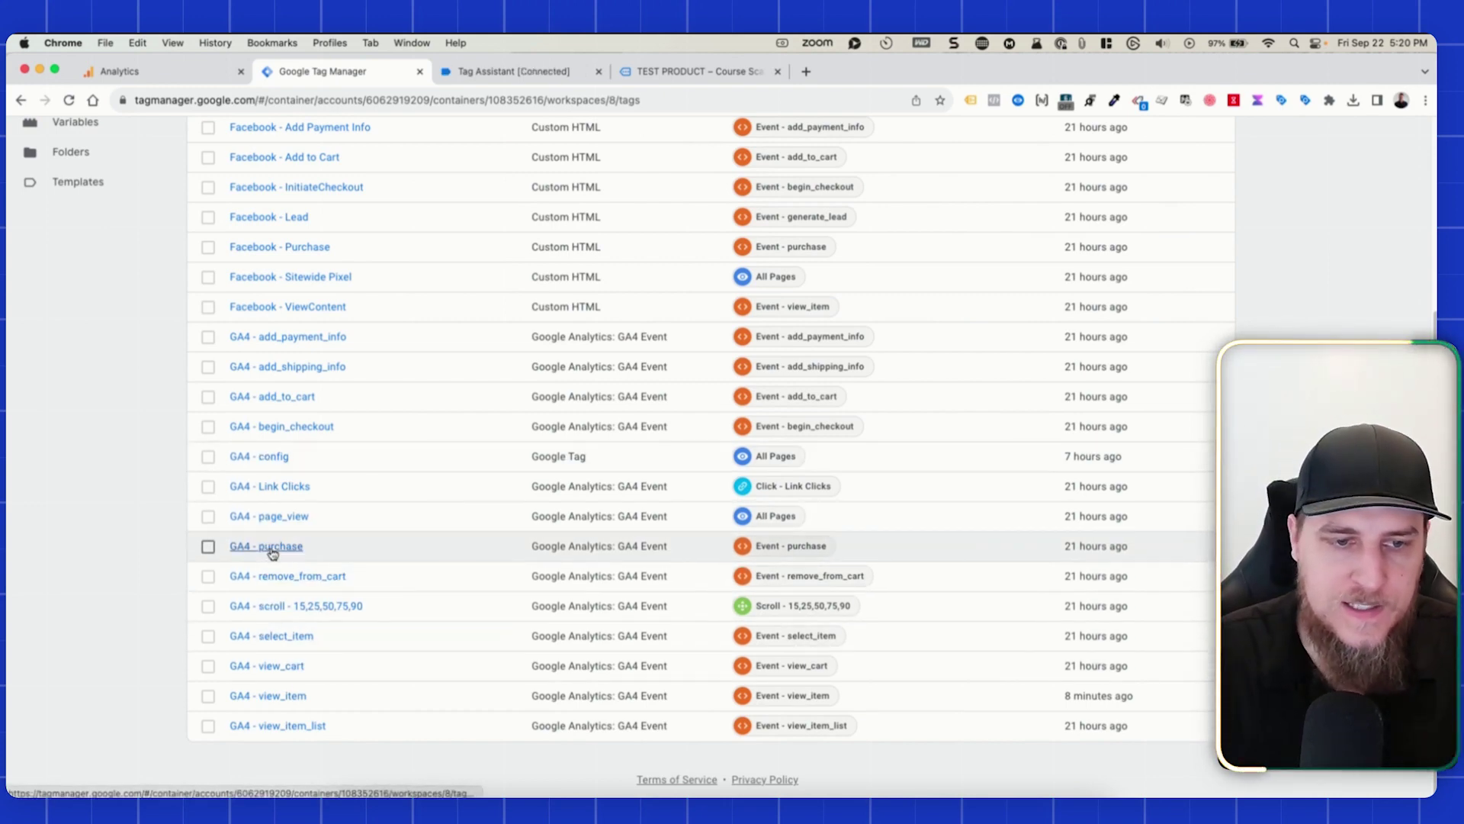
pyautogui.click(287, 695)
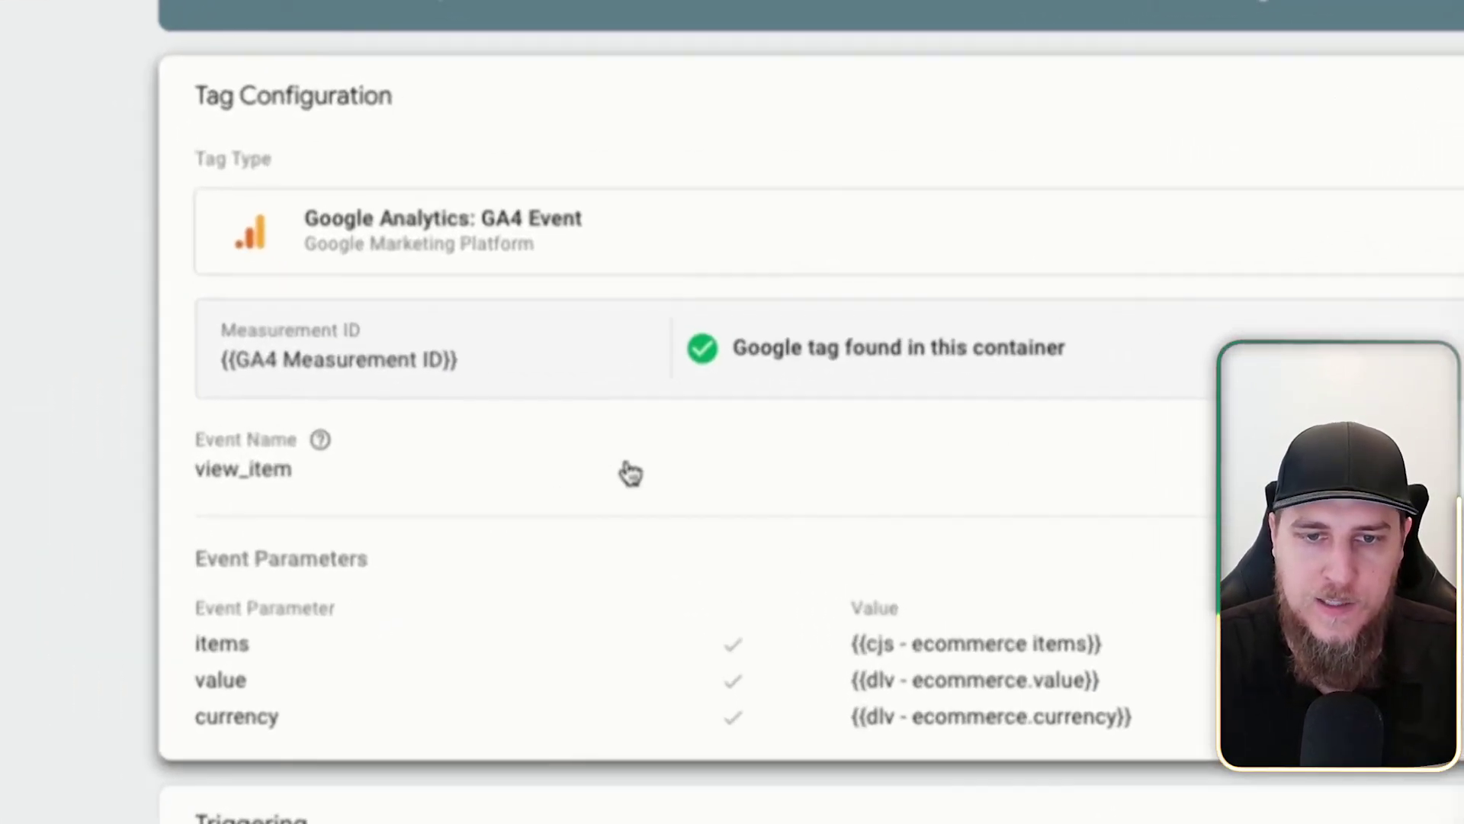
pyautogui.click(790, 444)
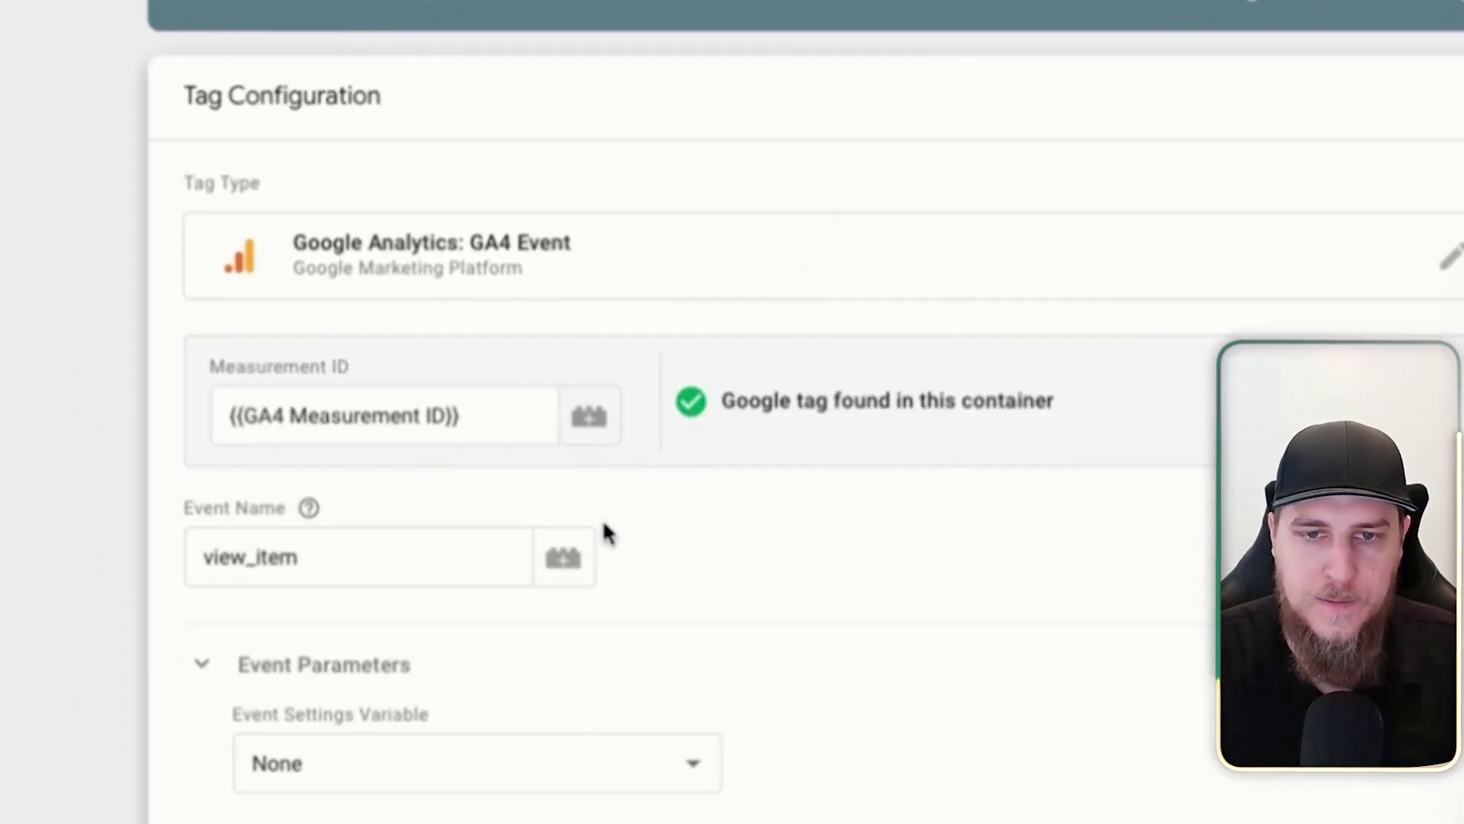
pyautogui.click(758, 524)
# Step: Set the view_item tag's Event Settings Variable to {{Google Tag Event Settings - Ecommerce}} and show the inherited event parameters
pyautogui.scroll(-1, 757, 520)
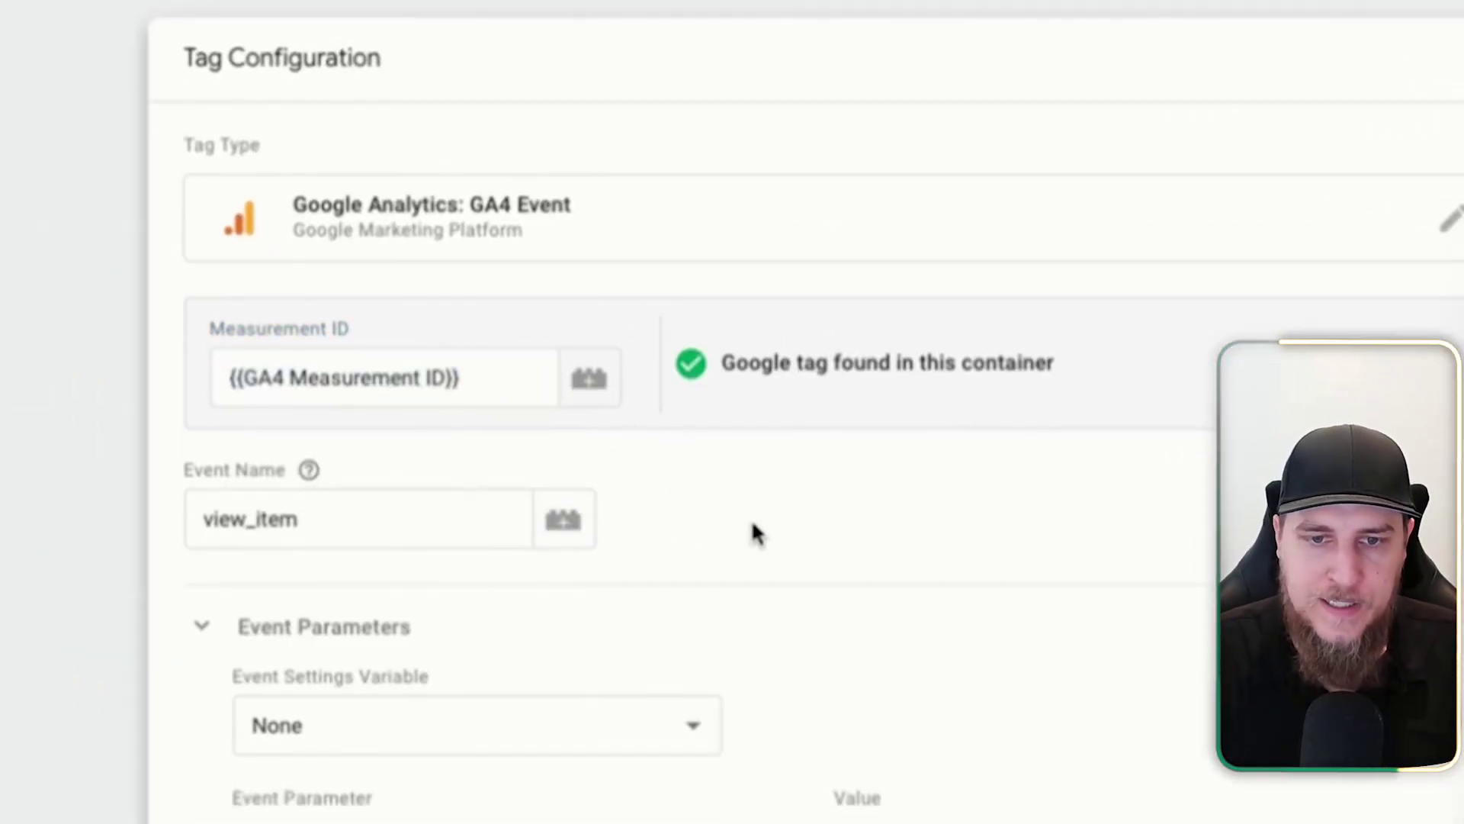
pyautogui.click(305, 489)
pyautogui.doubleClick(287, 490)
pyautogui.click(811, 477)
pyautogui.scroll(-3, 811, 458)
pyautogui.scroll(-4, 812, 393)
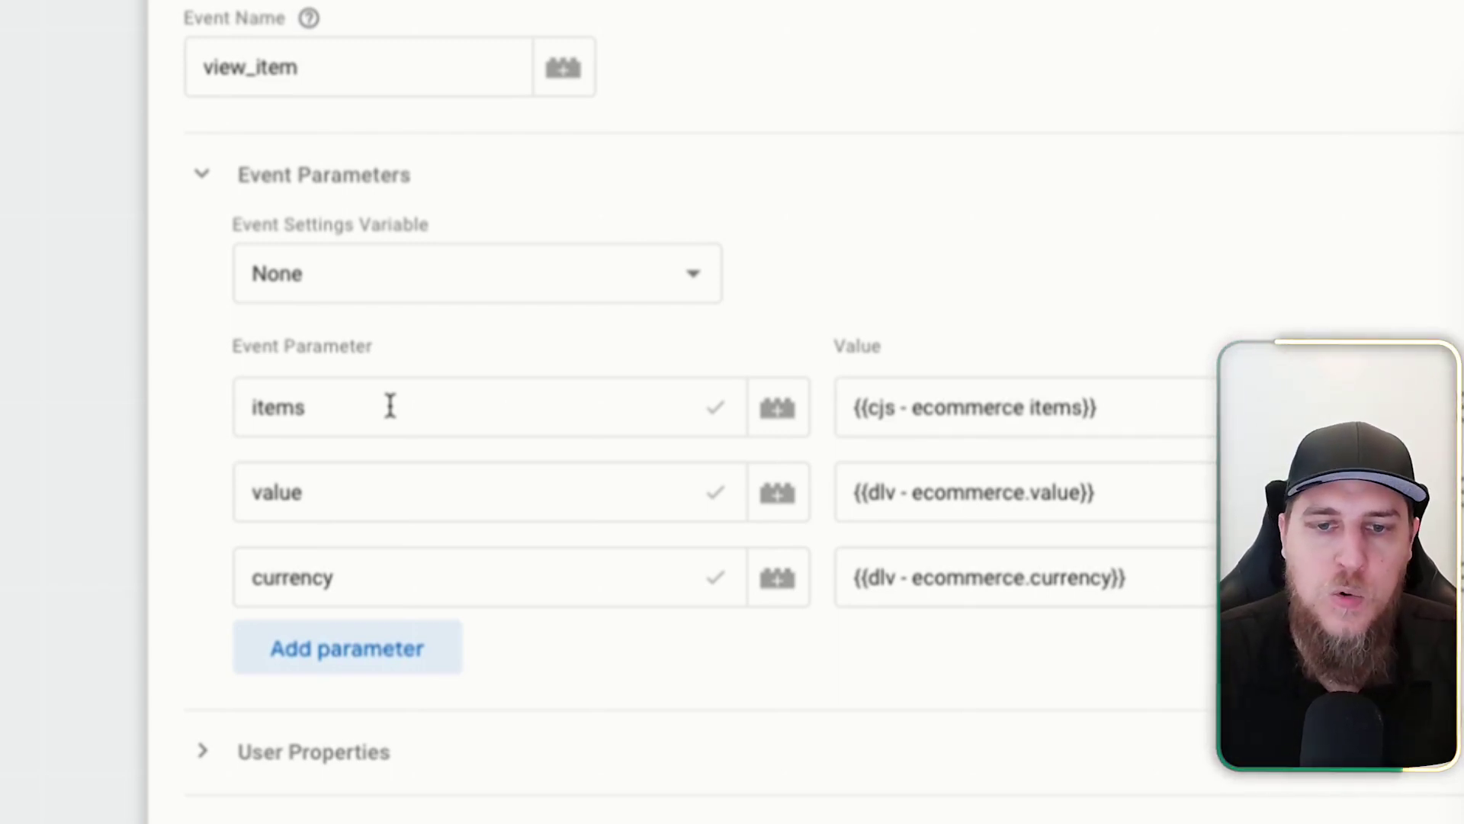
pyautogui.click(447, 273)
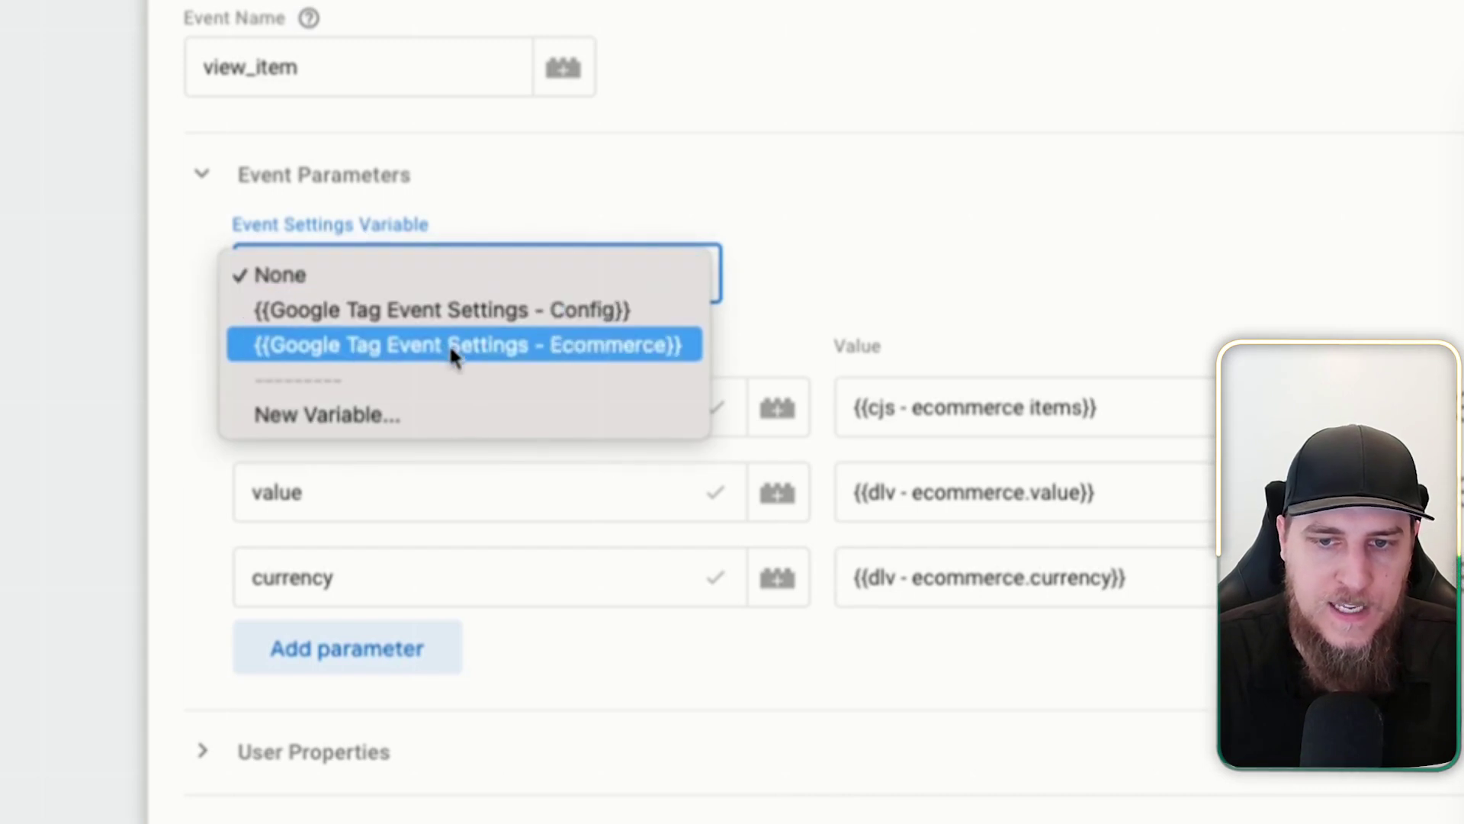
pyautogui.click(369, 344)
pyautogui.click(631, 671)
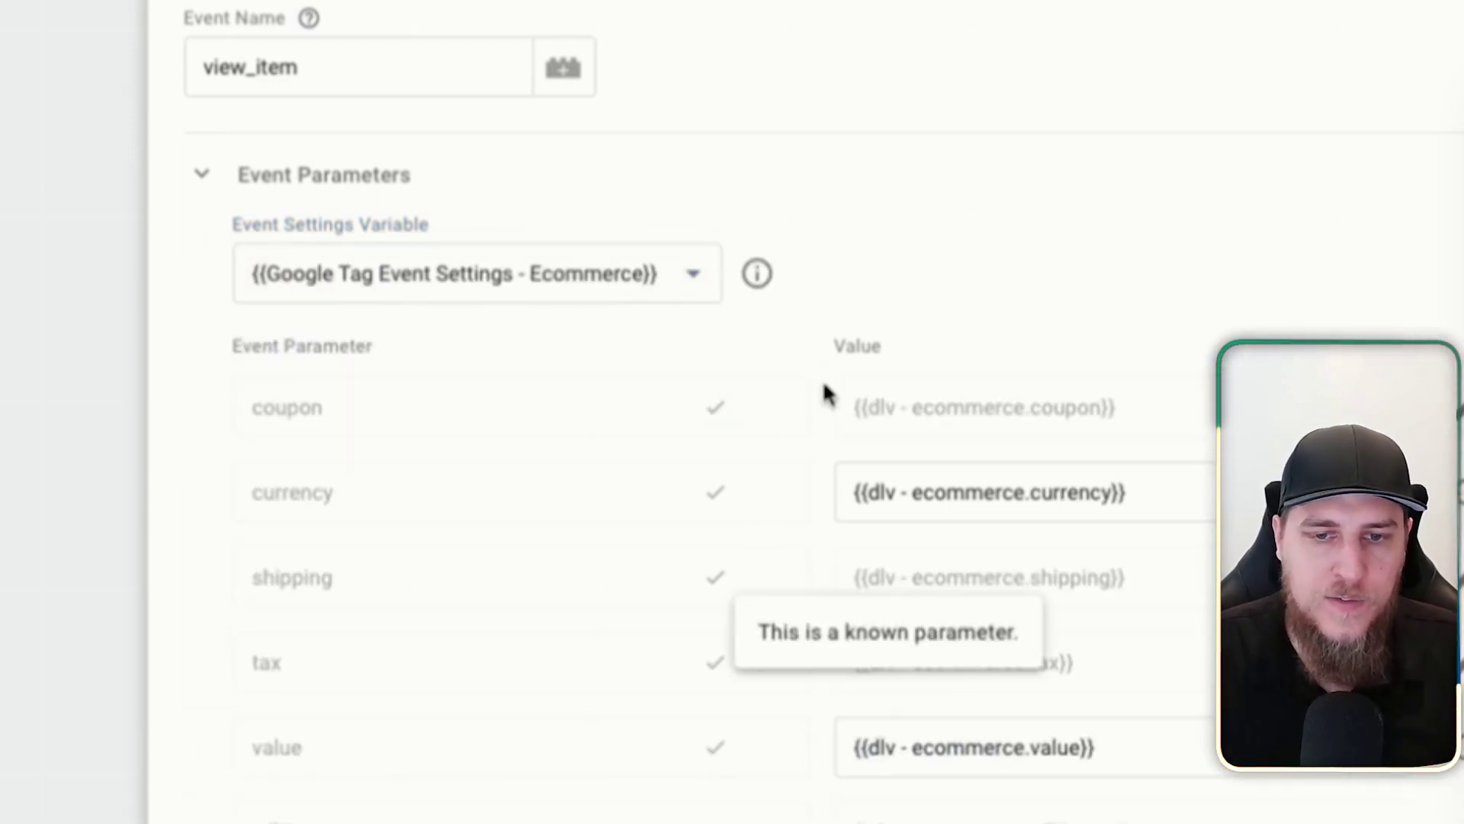
pyautogui.scroll(-3, 806, 442)
pyautogui.scroll(-1, 607, 229)
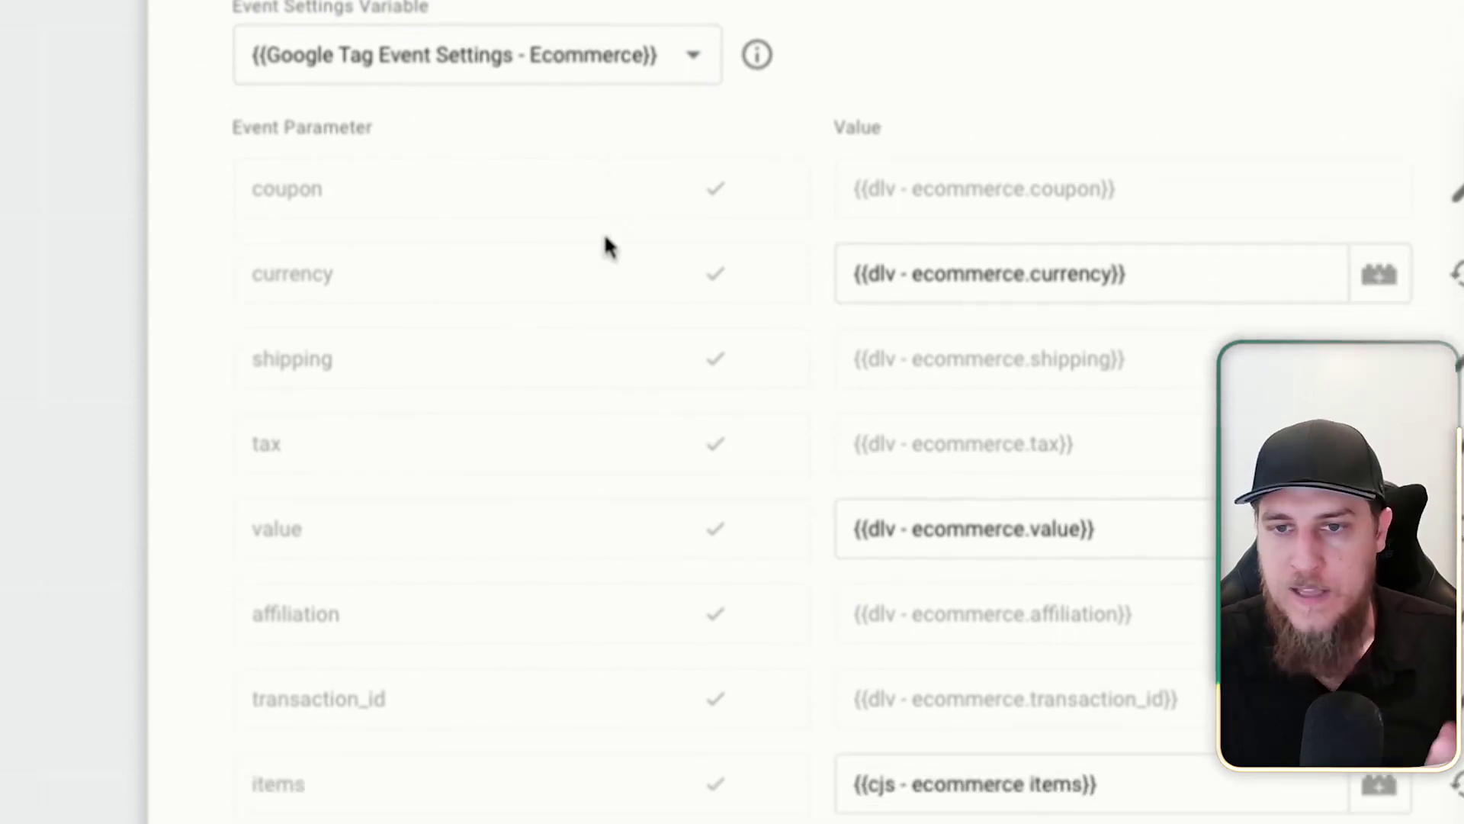
# Step: Examine the view_item tag's Event Settings Variable options and the ecommerce parameters, including the overridden currency value
pyautogui.scroll(-1, 597, 323)
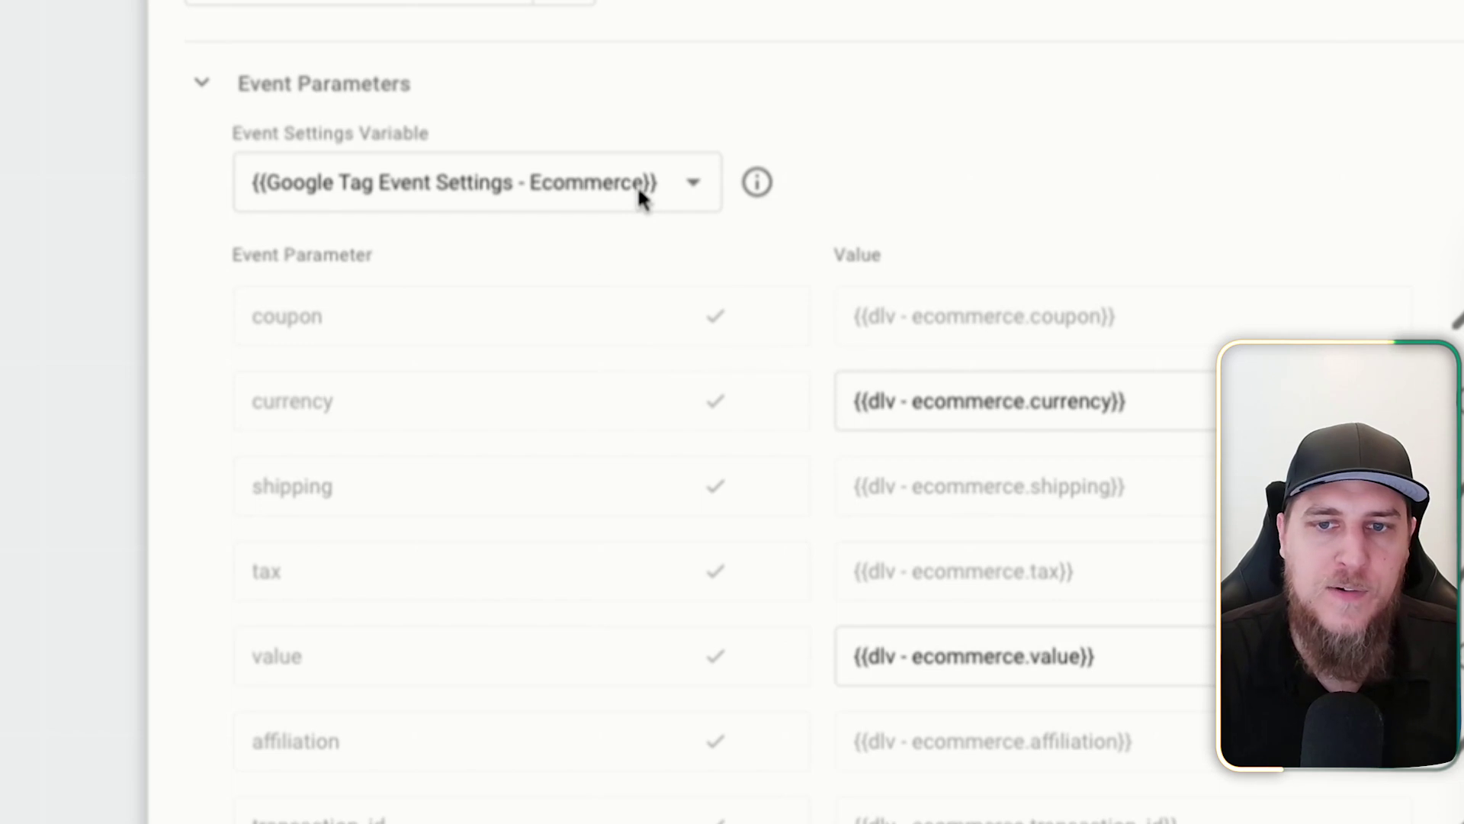
pyautogui.click(638, 191)
pyautogui.click(631, 185)
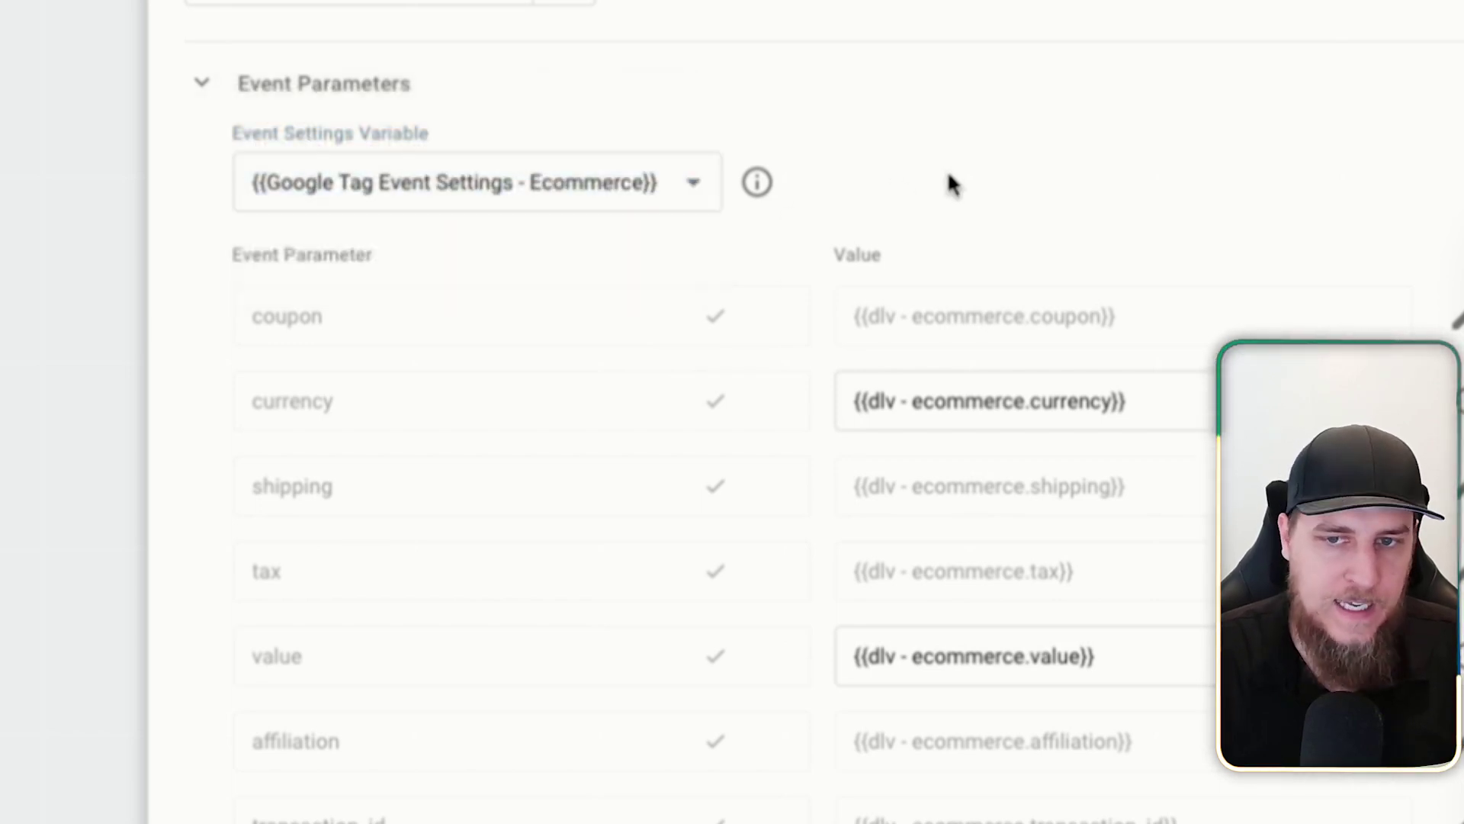
pyautogui.scroll(-1, 947, 175)
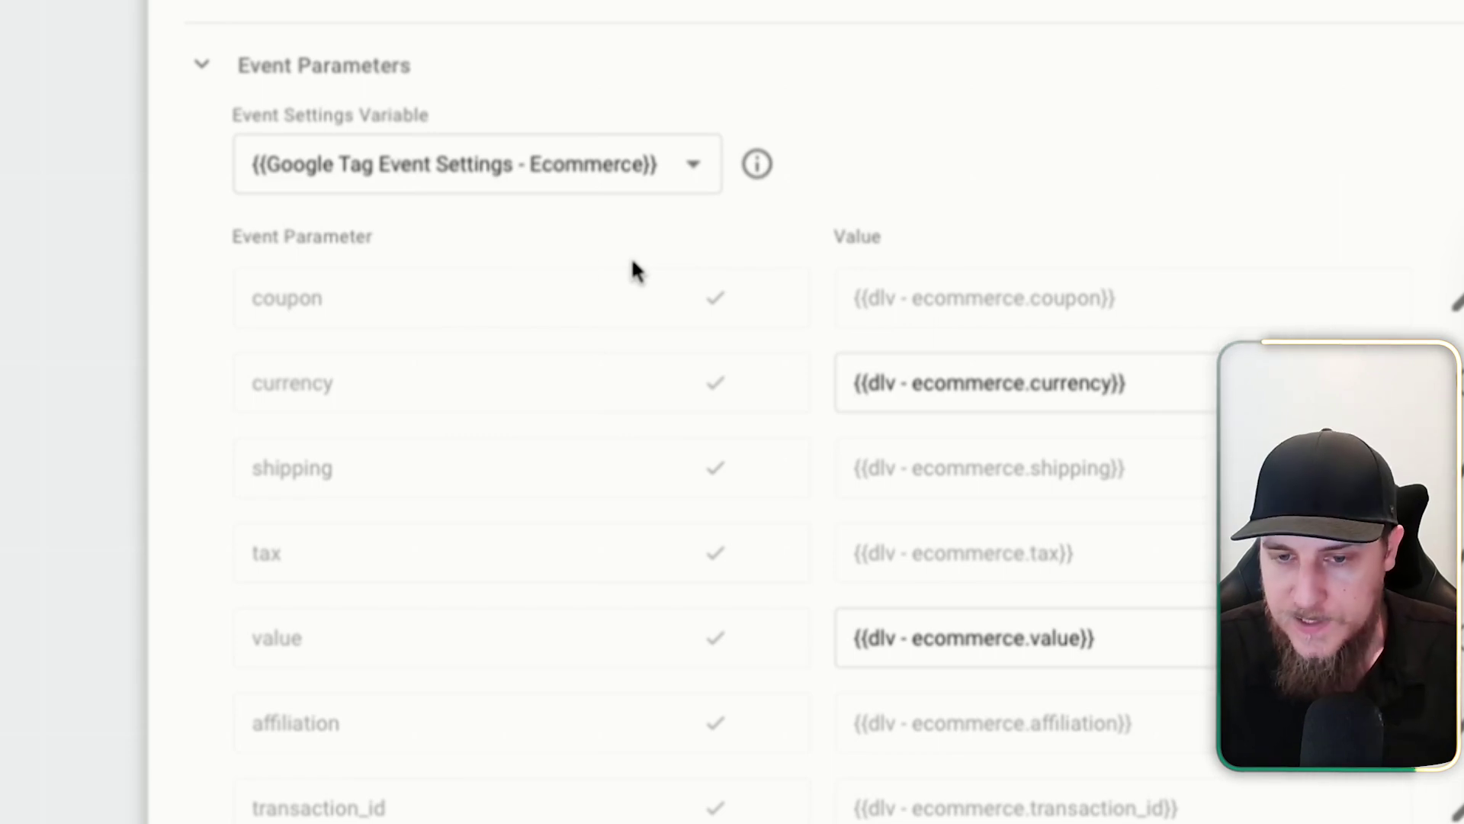
pyautogui.click(471, 167)
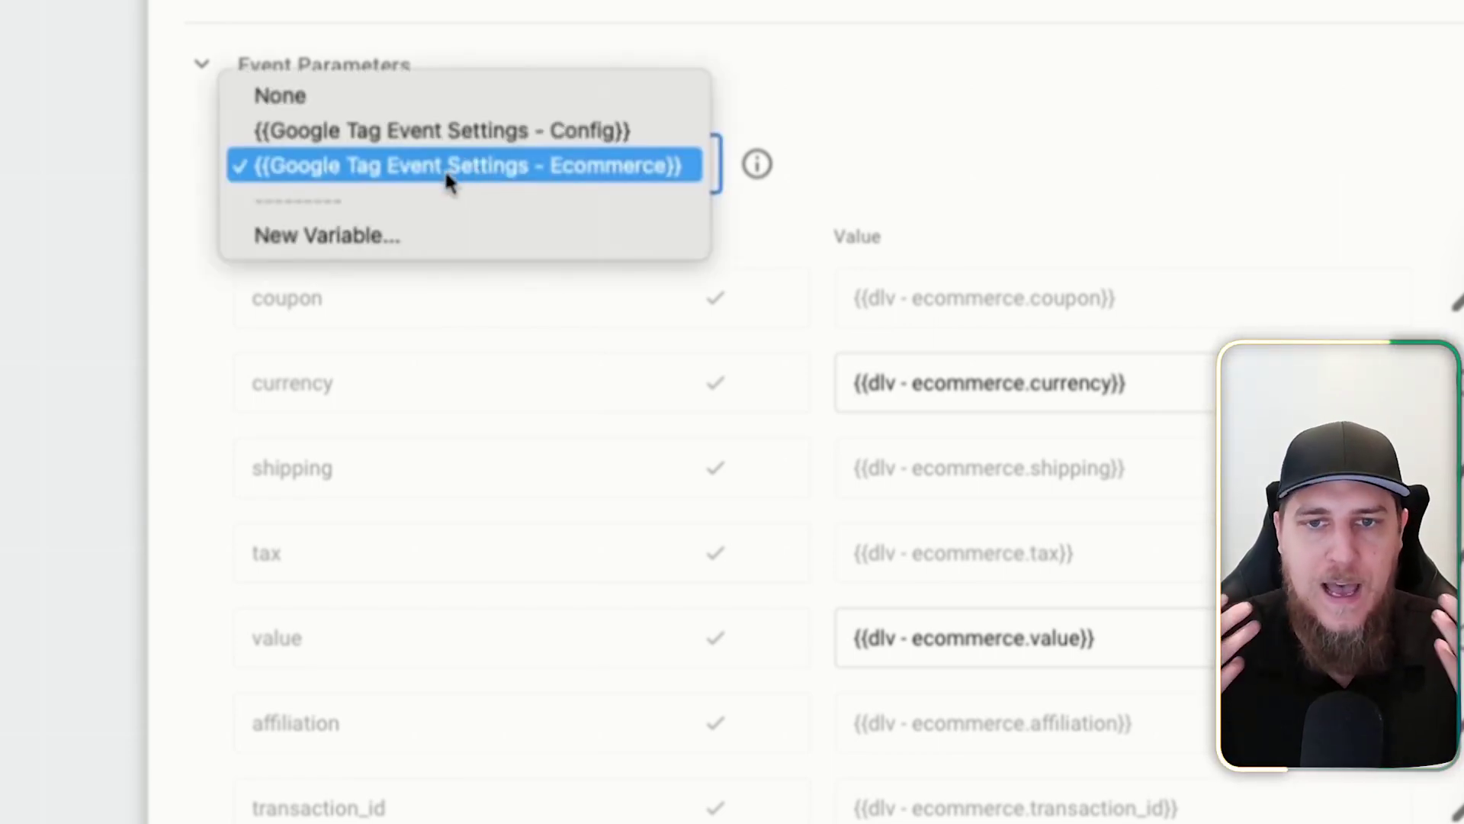
pyautogui.click(444, 168)
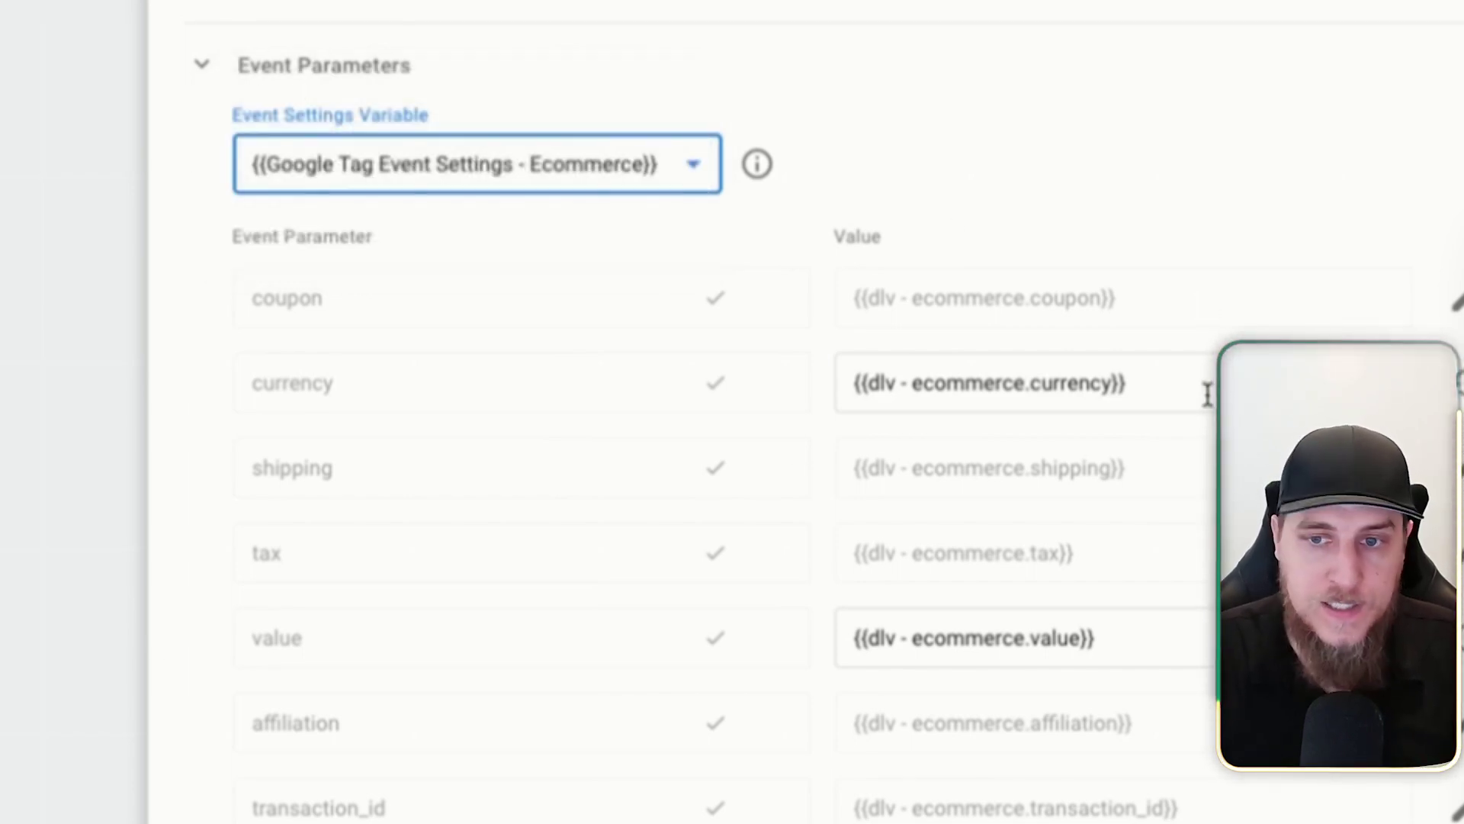
pyautogui.moveTo(1207, 394); pyautogui.dragTo(875, 390)
pyautogui.rightClick(875, 391)
pyautogui.press('Escape')
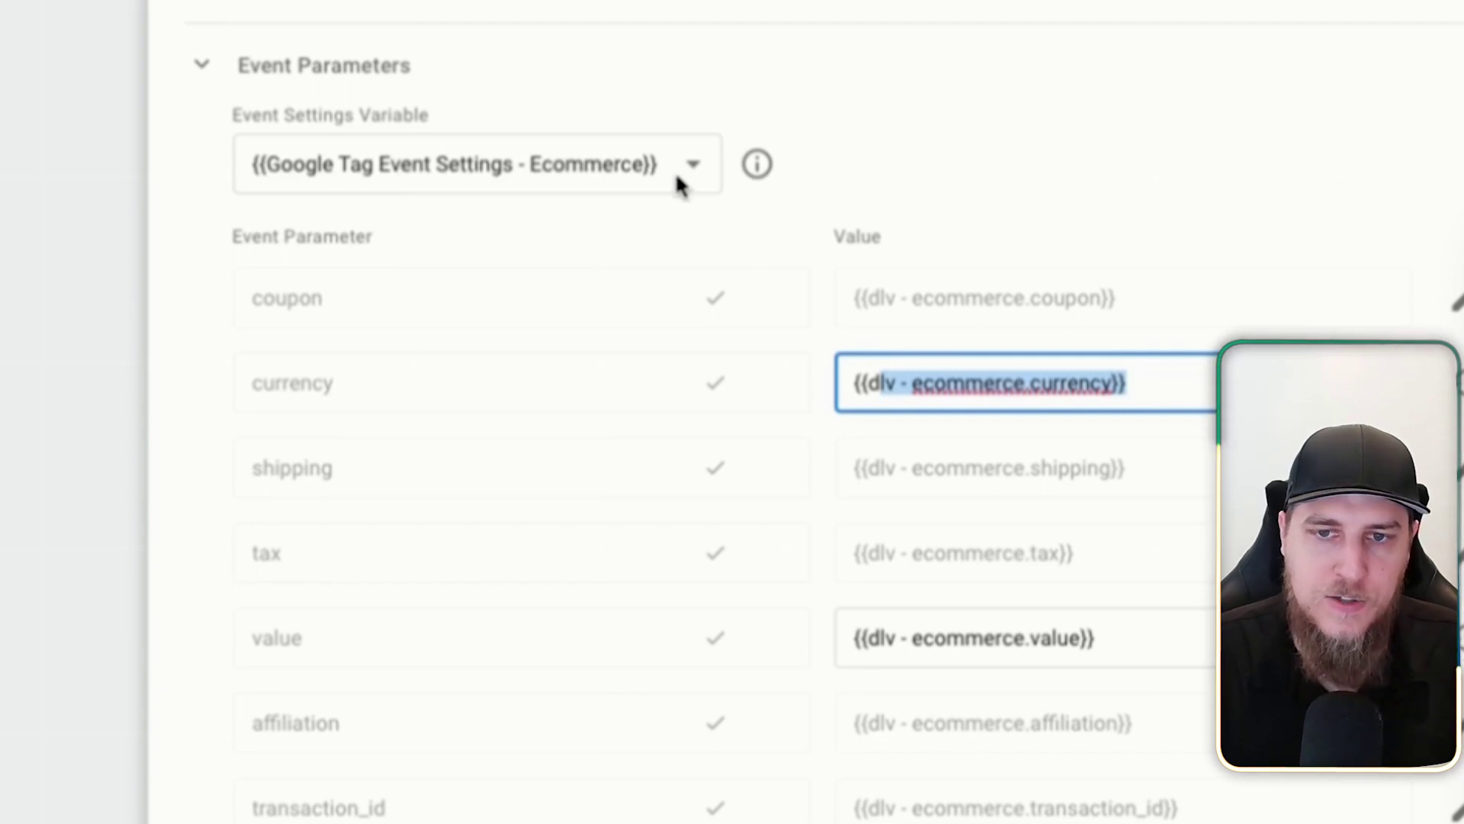
pyautogui.click(643, 163)
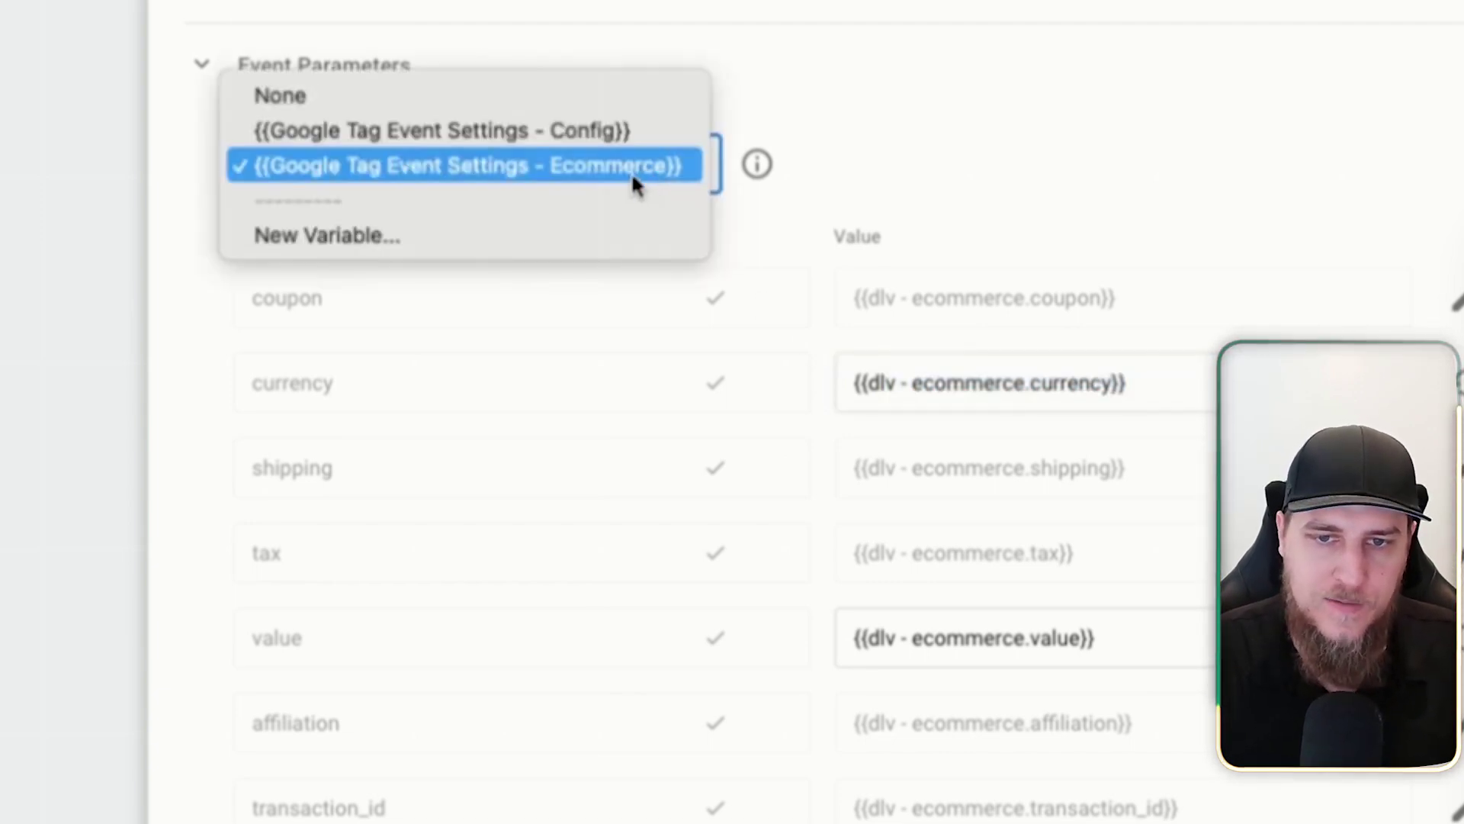
pyautogui.click(629, 172)
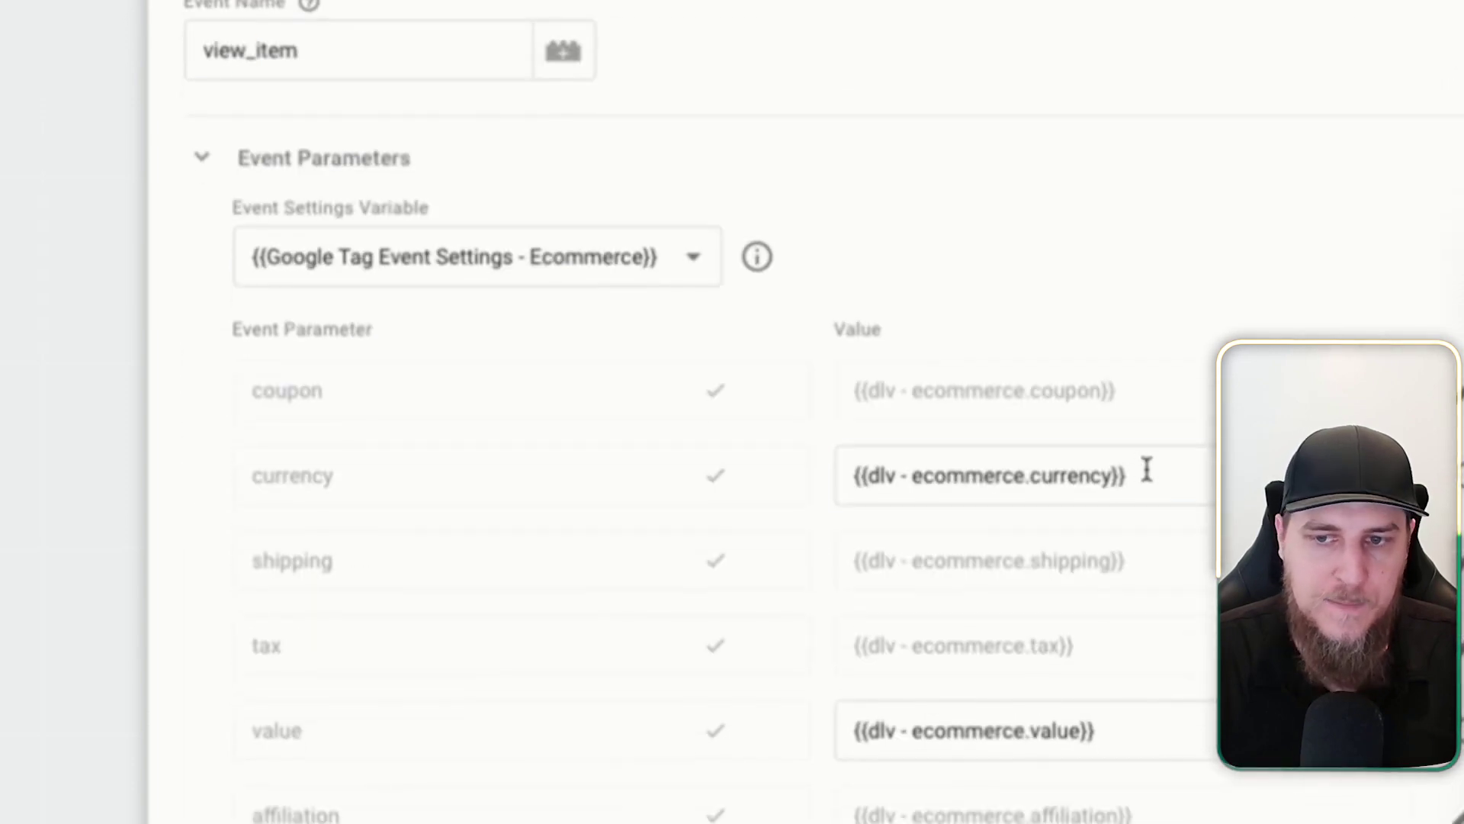
# Step: Revert the overridden currency and value parameters to the values inherited from the ecommerce event settings
pyautogui.moveTo(1146, 469); pyautogui.dragTo(814, 475)
pyautogui.click(1132, 532)
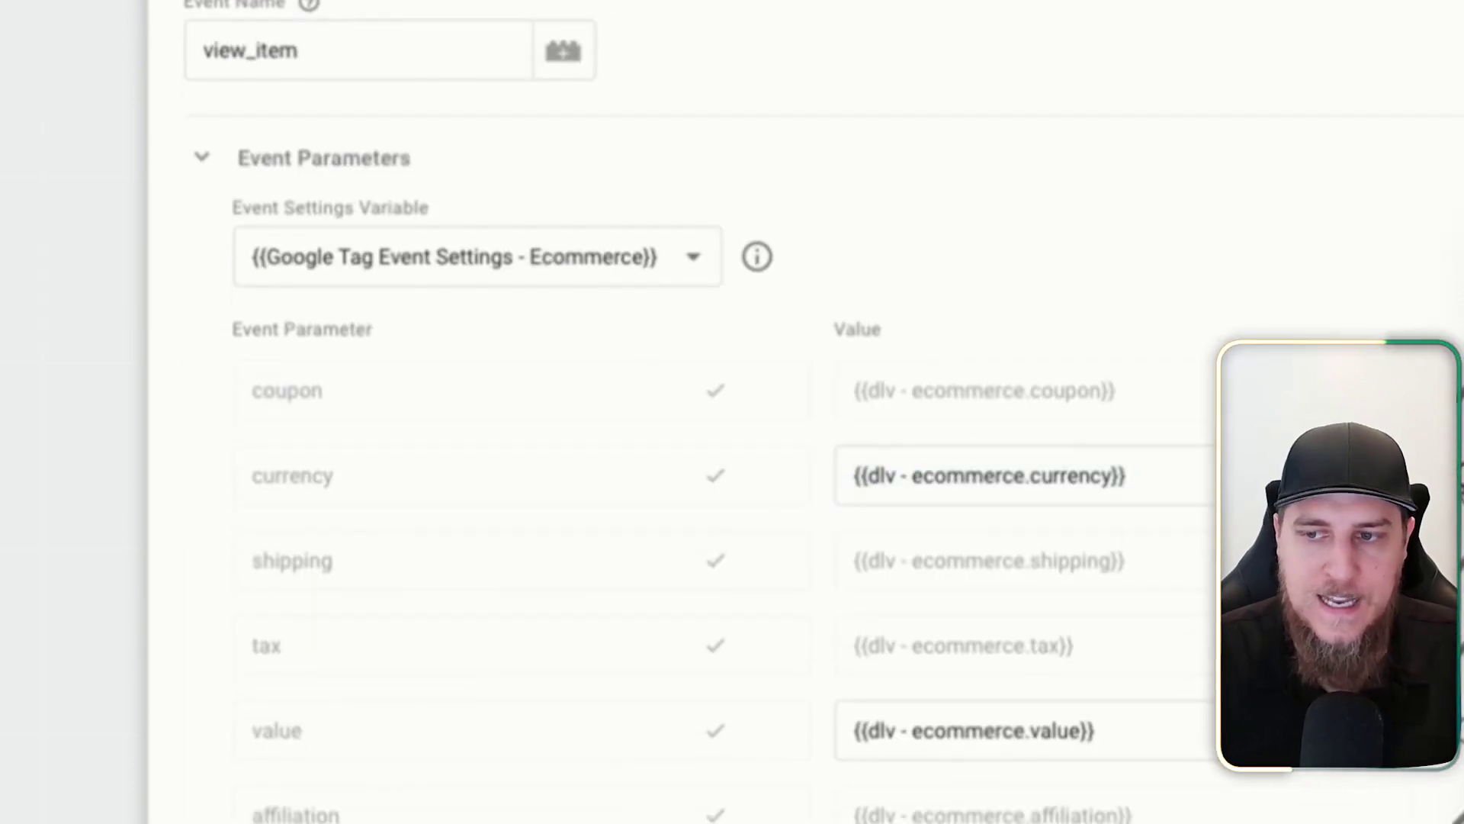
pyautogui.tripleClick(1160, 490)
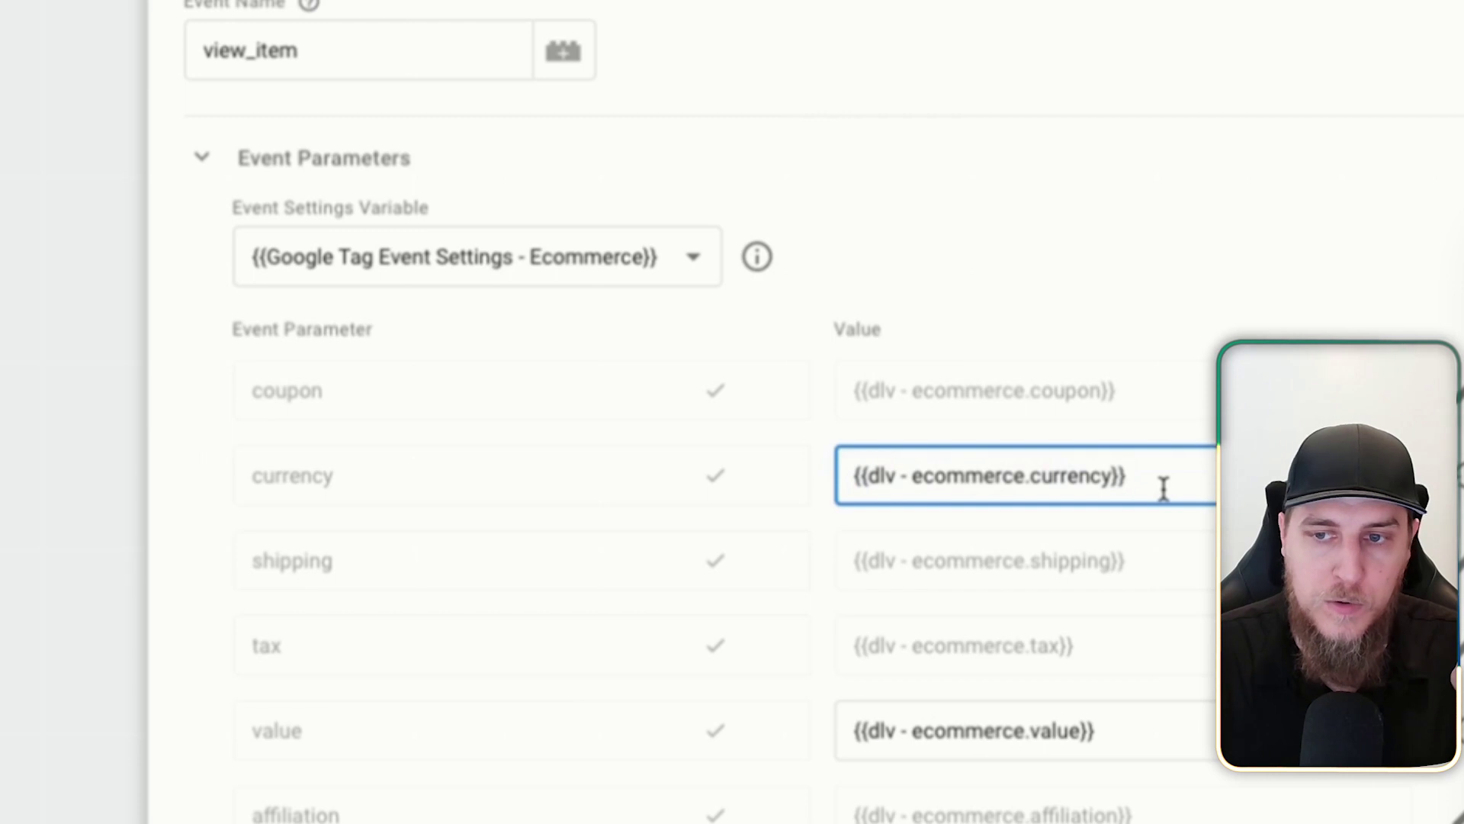
pyautogui.click(1214, 549)
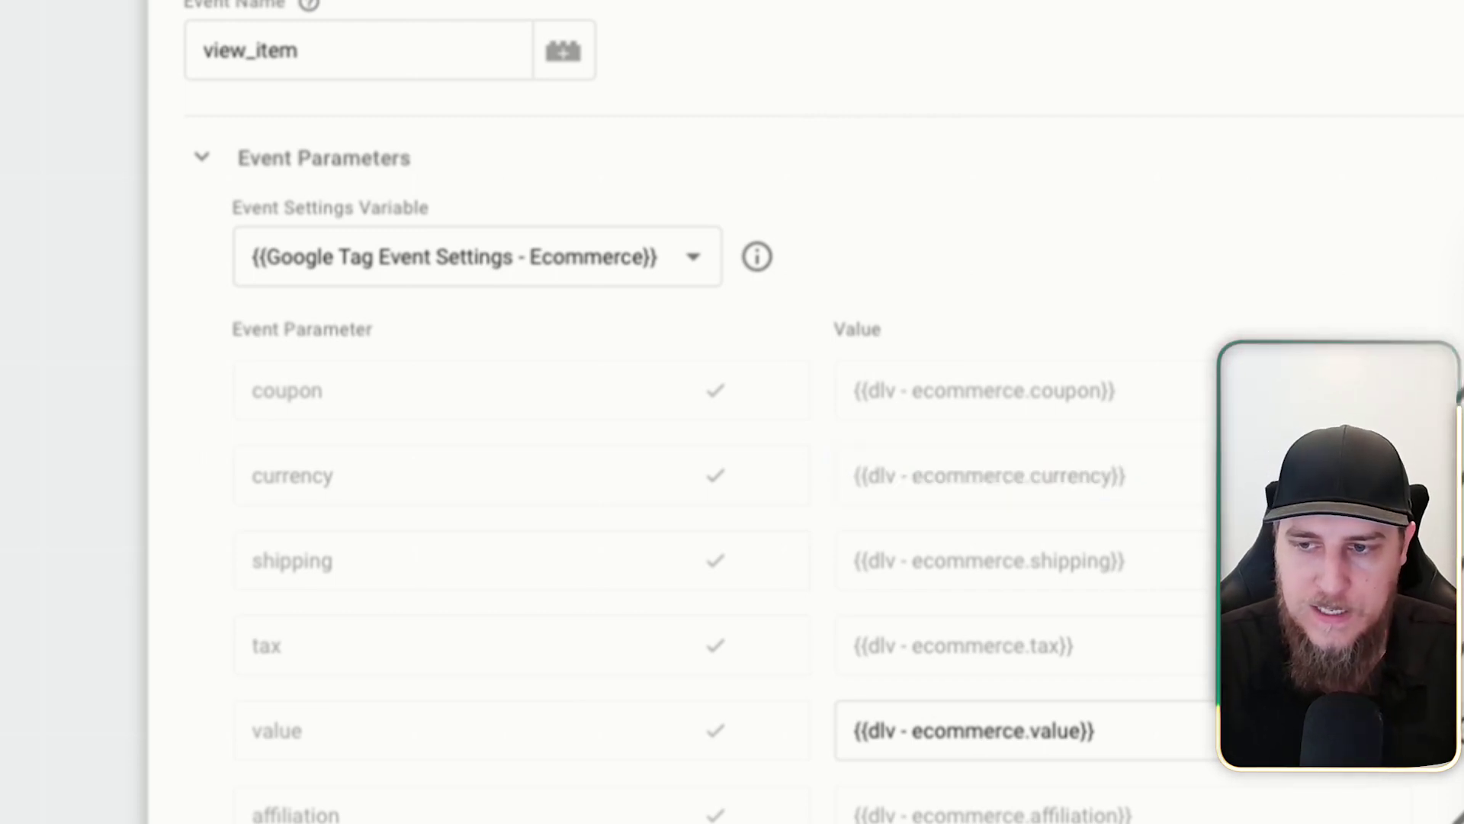
pyautogui.scroll(-1, 327, 604)
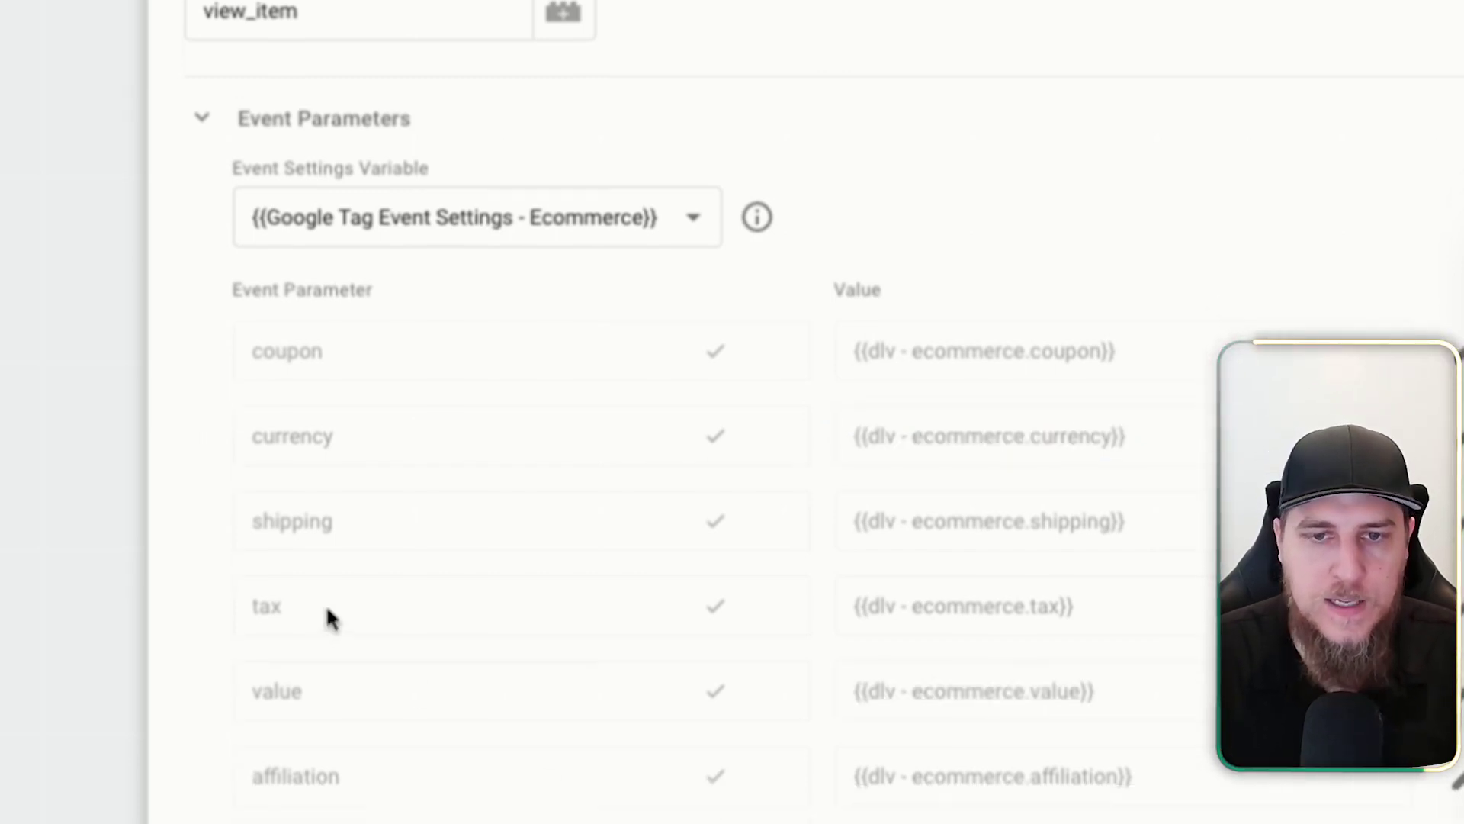
# Step: Check the known-parameter indicators beside the inherited ecommerce parameters, such as currency and shipping
pyautogui.scroll(-1, 478, 581)
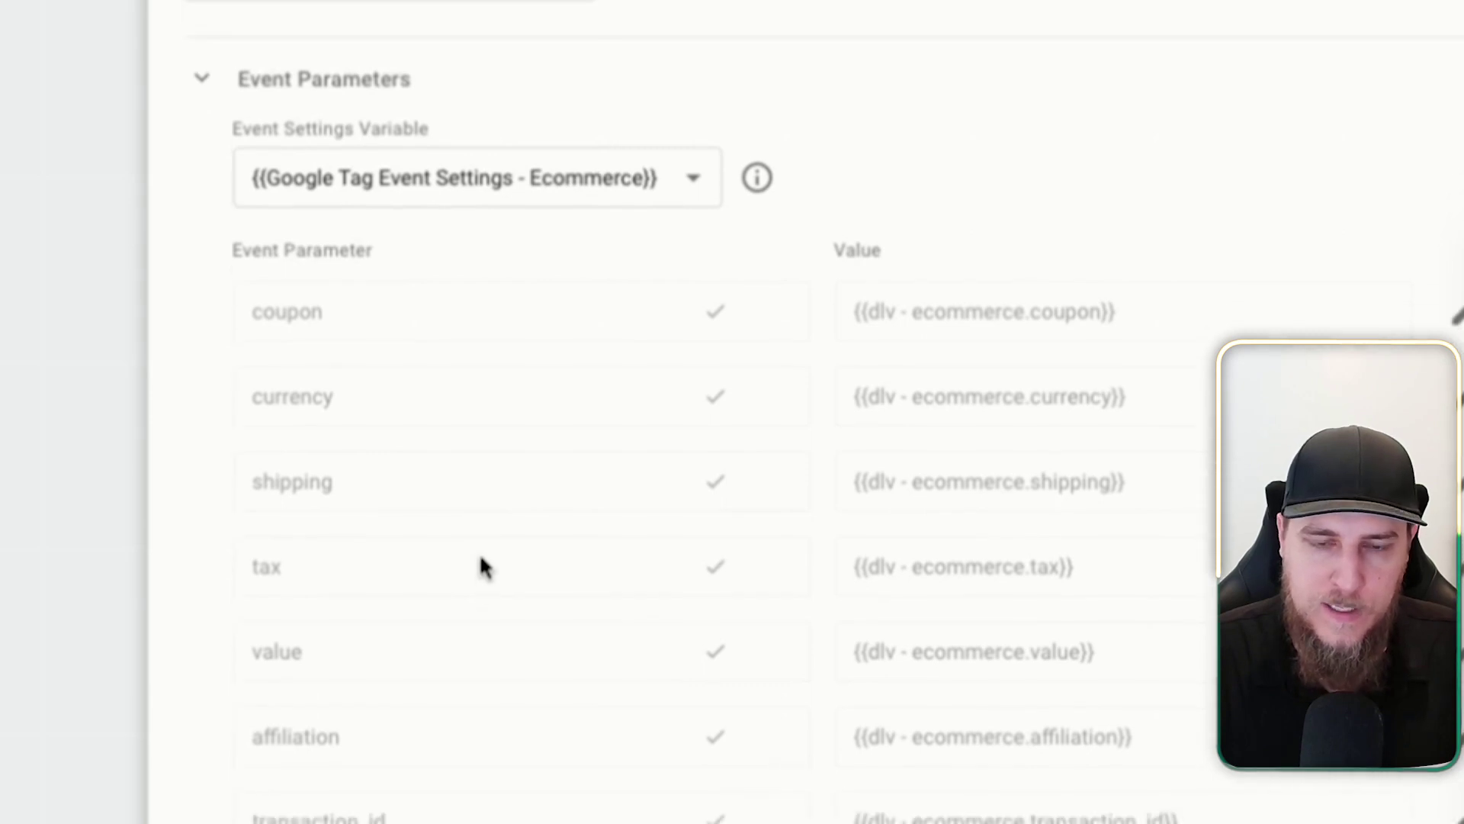
pyautogui.scroll(-1, 481, 566)
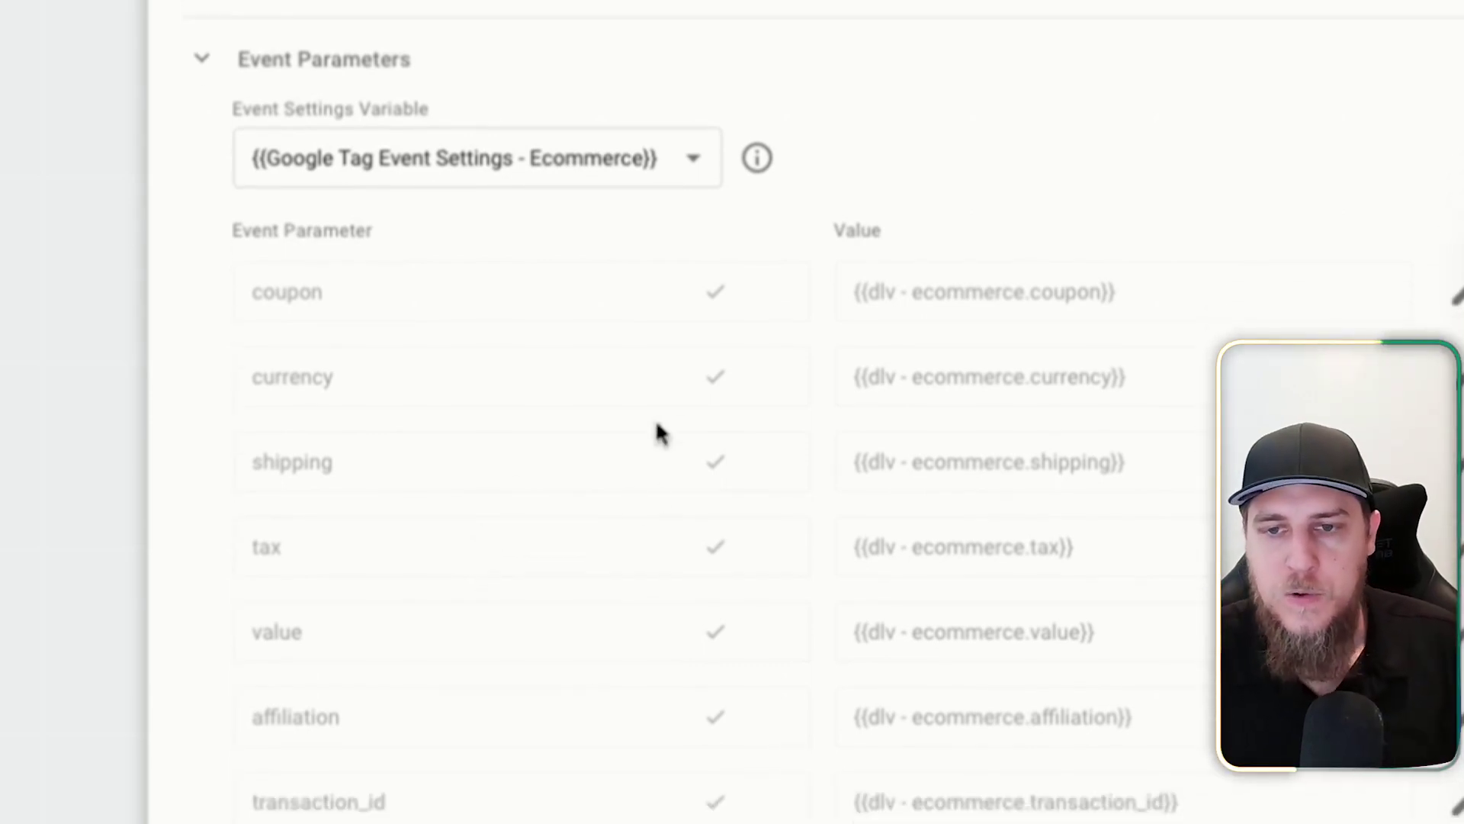
pyautogui.moveTo(724, 377)
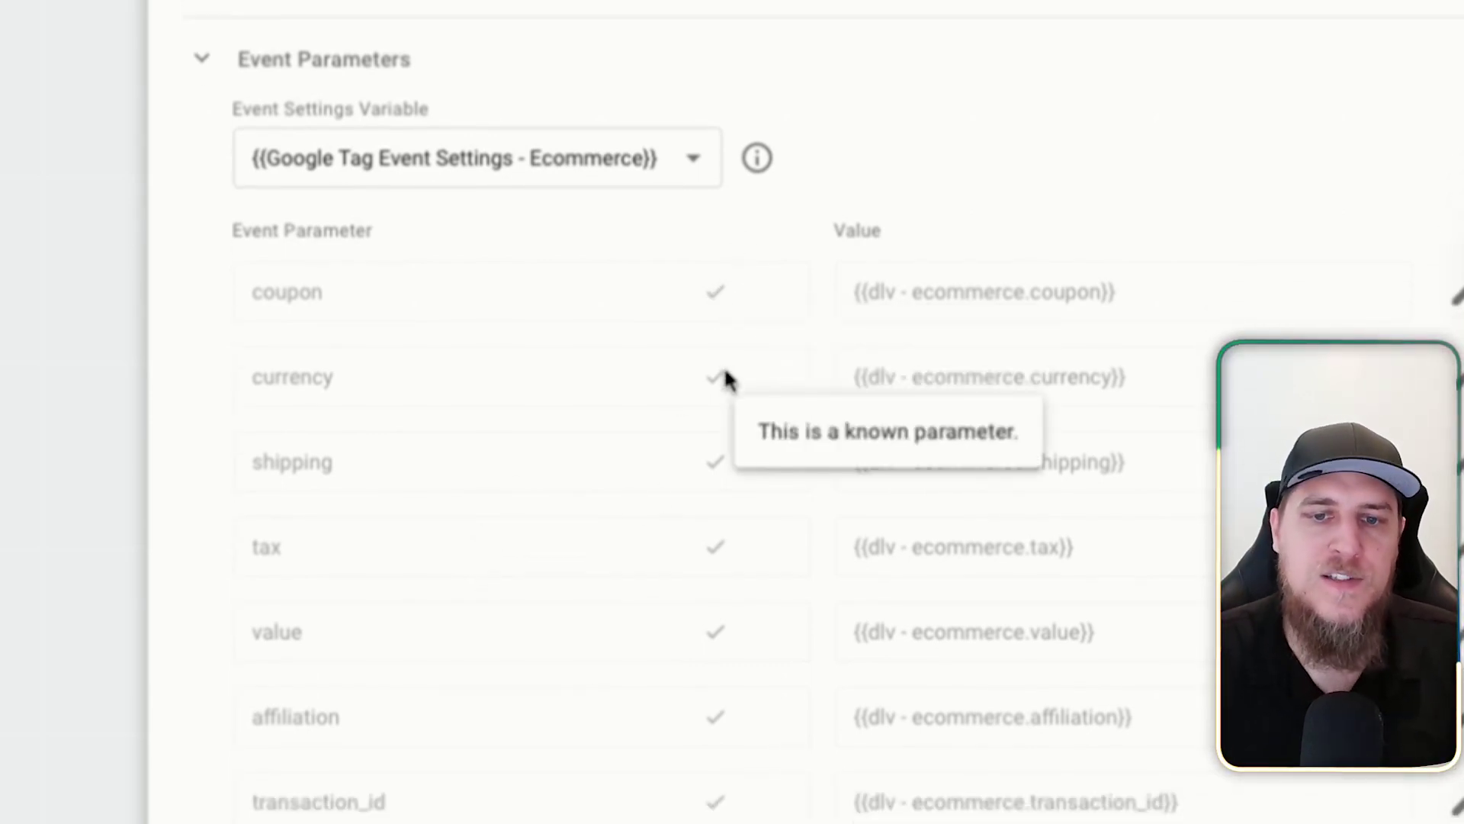
pyautogui.scroll(-1, 715, 436)
pyautogui.moveTo(717, 446)
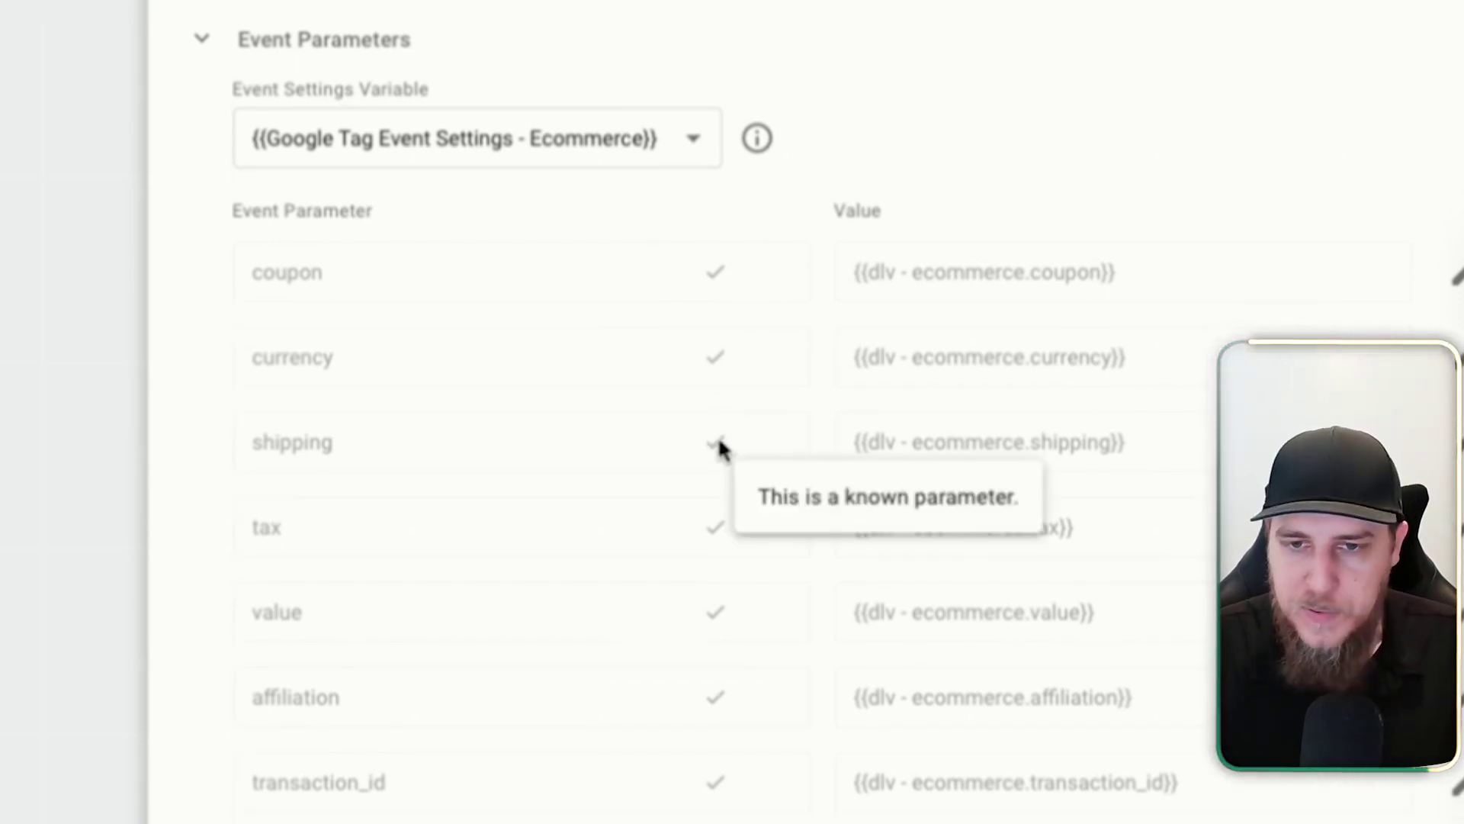
pyautogui.scroll(-1, 191, 499)
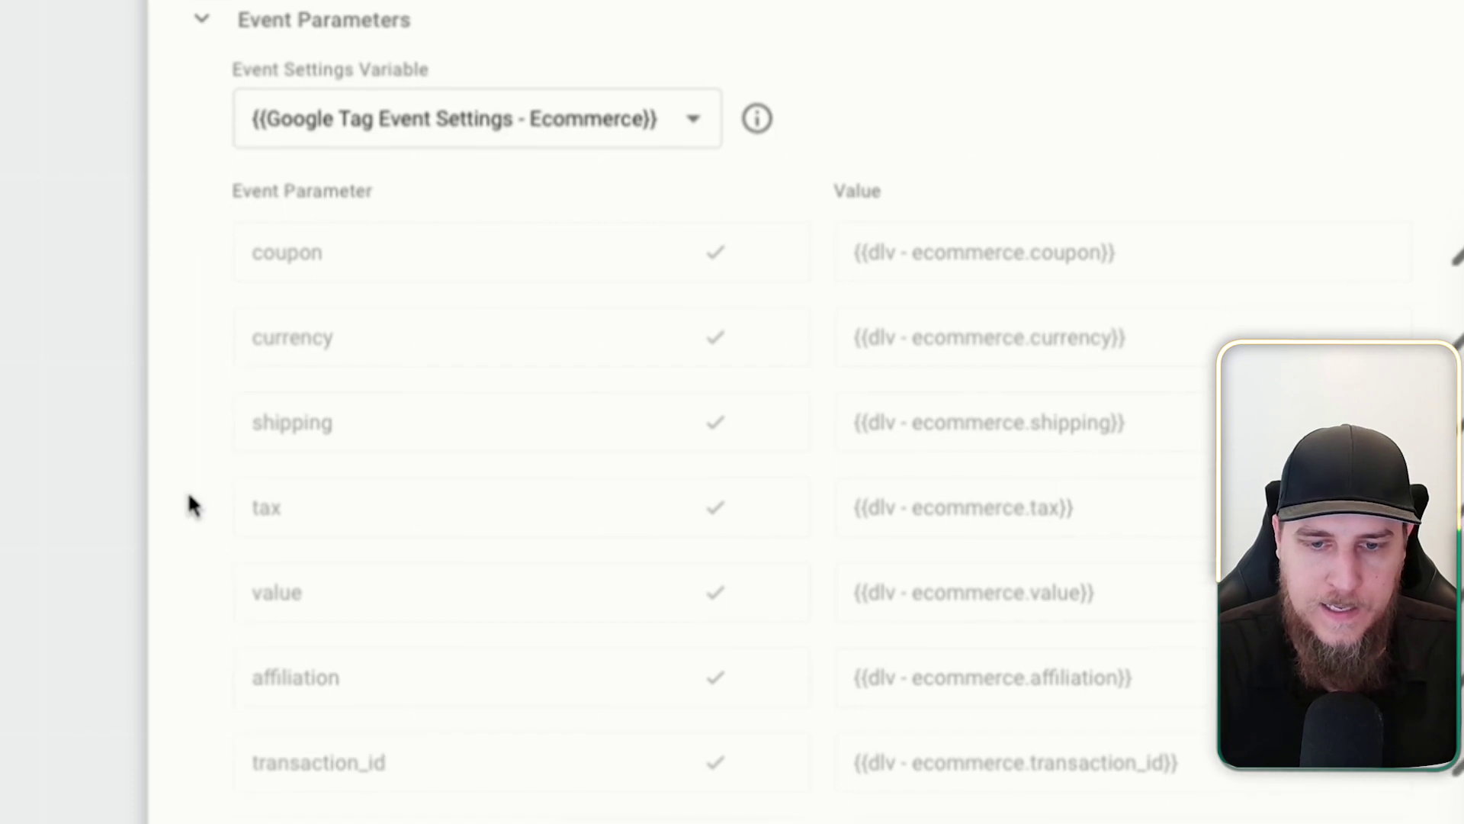
pyautogui.scroll(2, 228, 488)
# Step: Leave the view_item tag and start a container preview with Tag Assistant connected to coursescale.com
pyautogui.click(989, 405)
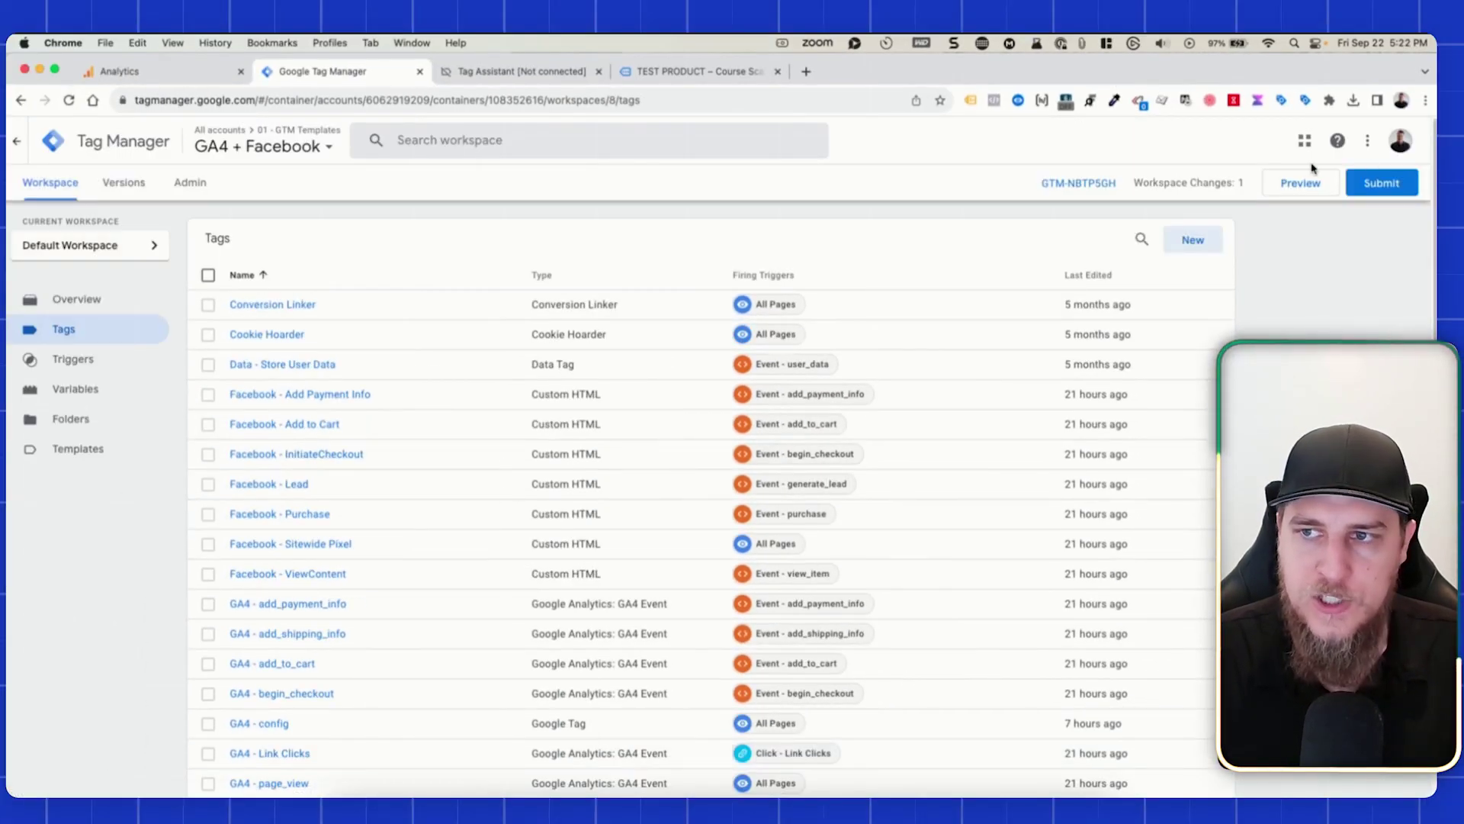
pyautogui.click(1310, 178)
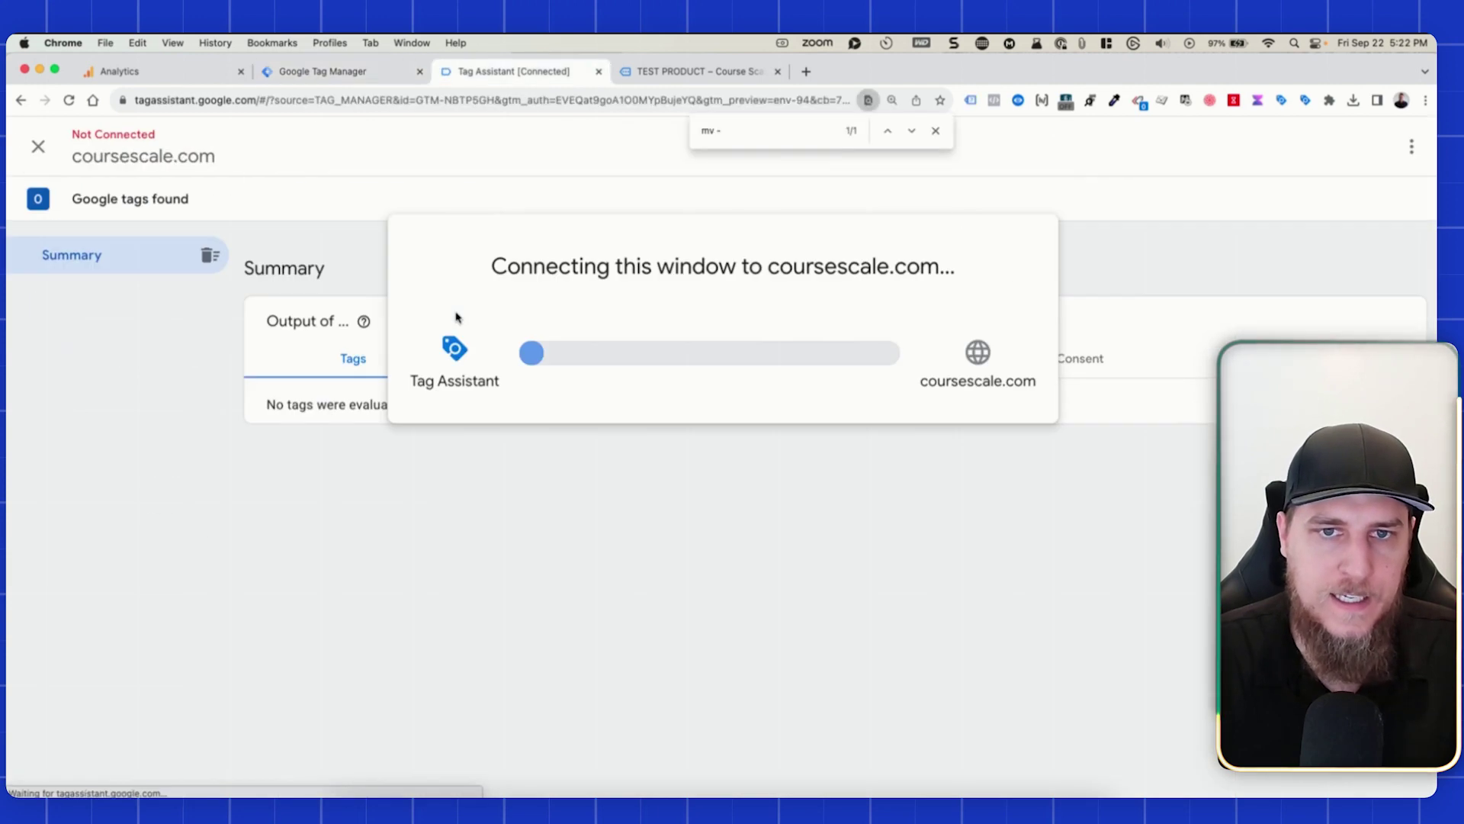
pyautogui.click(730, 469)
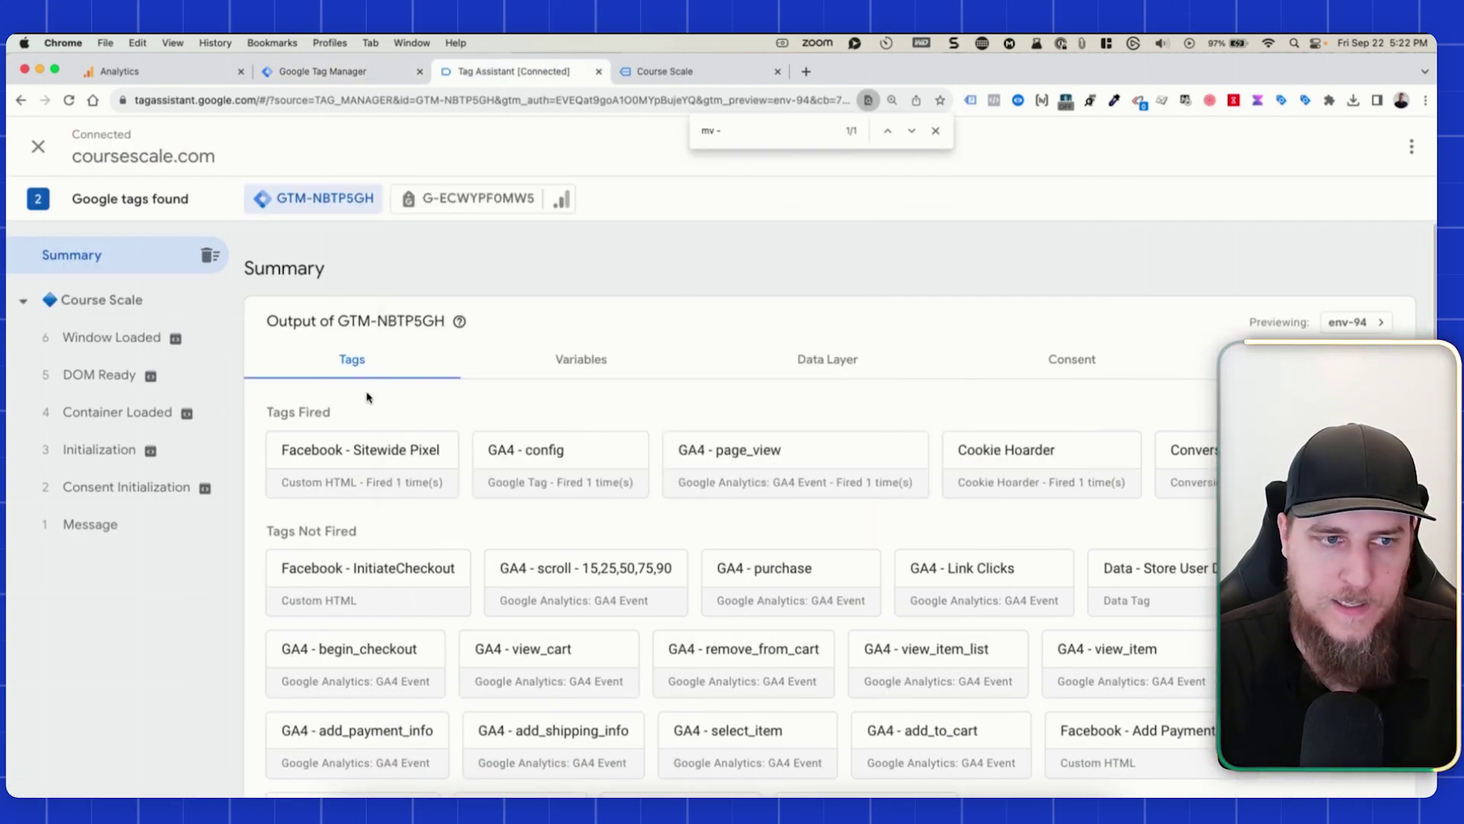
# Step: On the connected shop site, open TEST PRODUCT, add it to the cart and view the cart
pyautogui.click(662, 71)
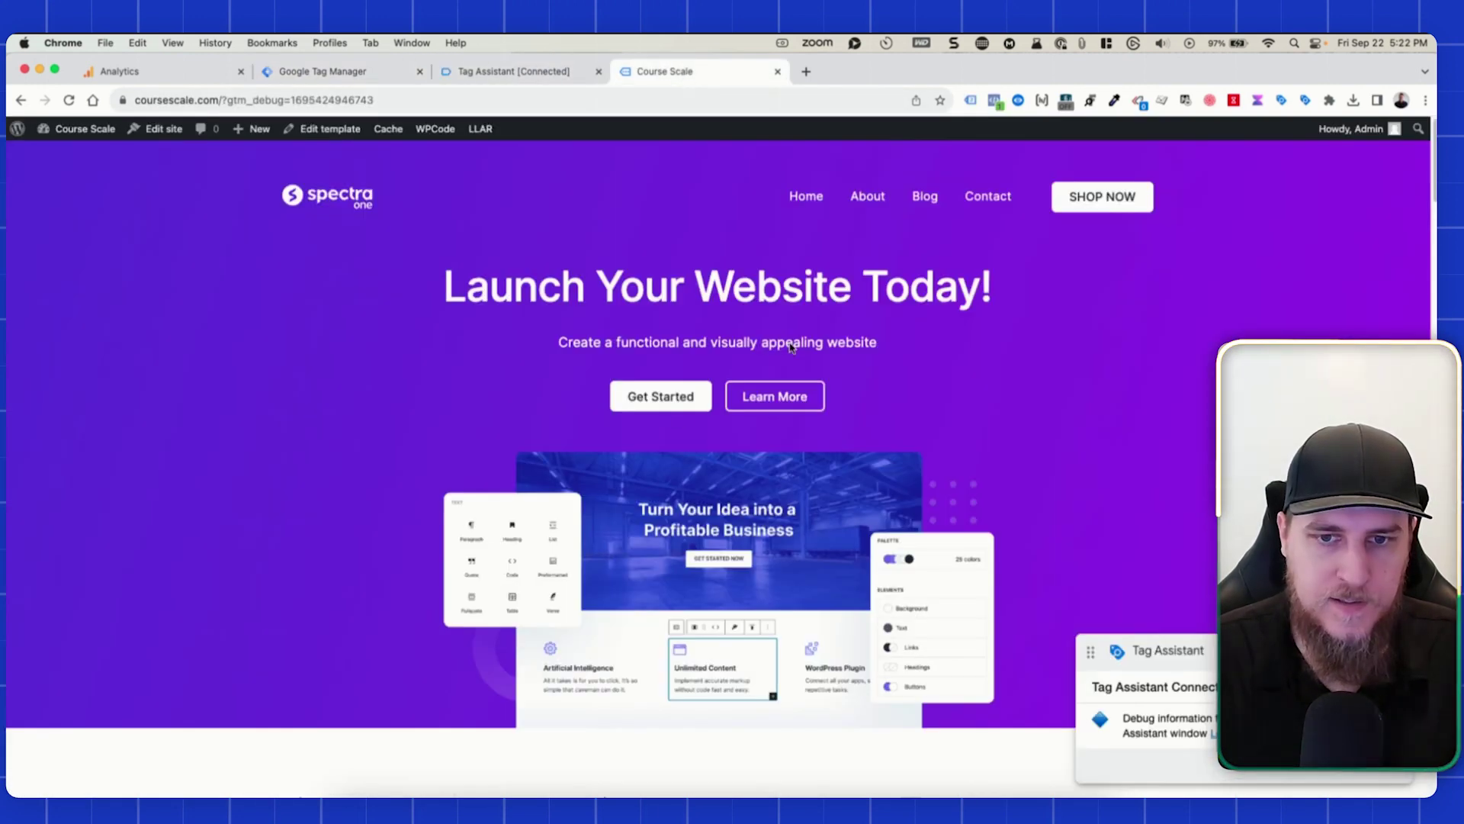
pyautogui.click(1119, 199)
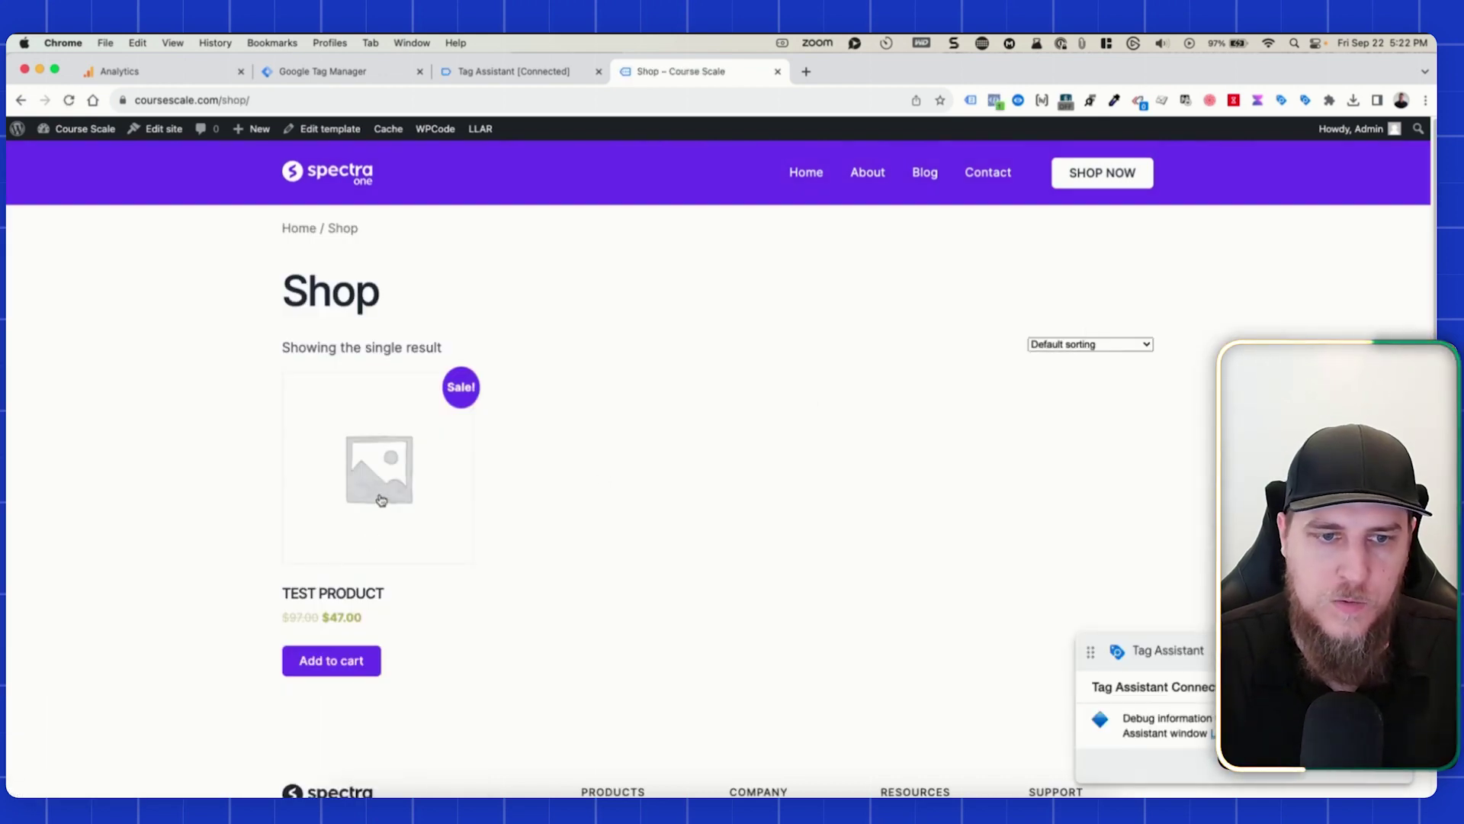
pyautogui.click(381, 500)
pyautogui.scroll(-4, 624, 345)
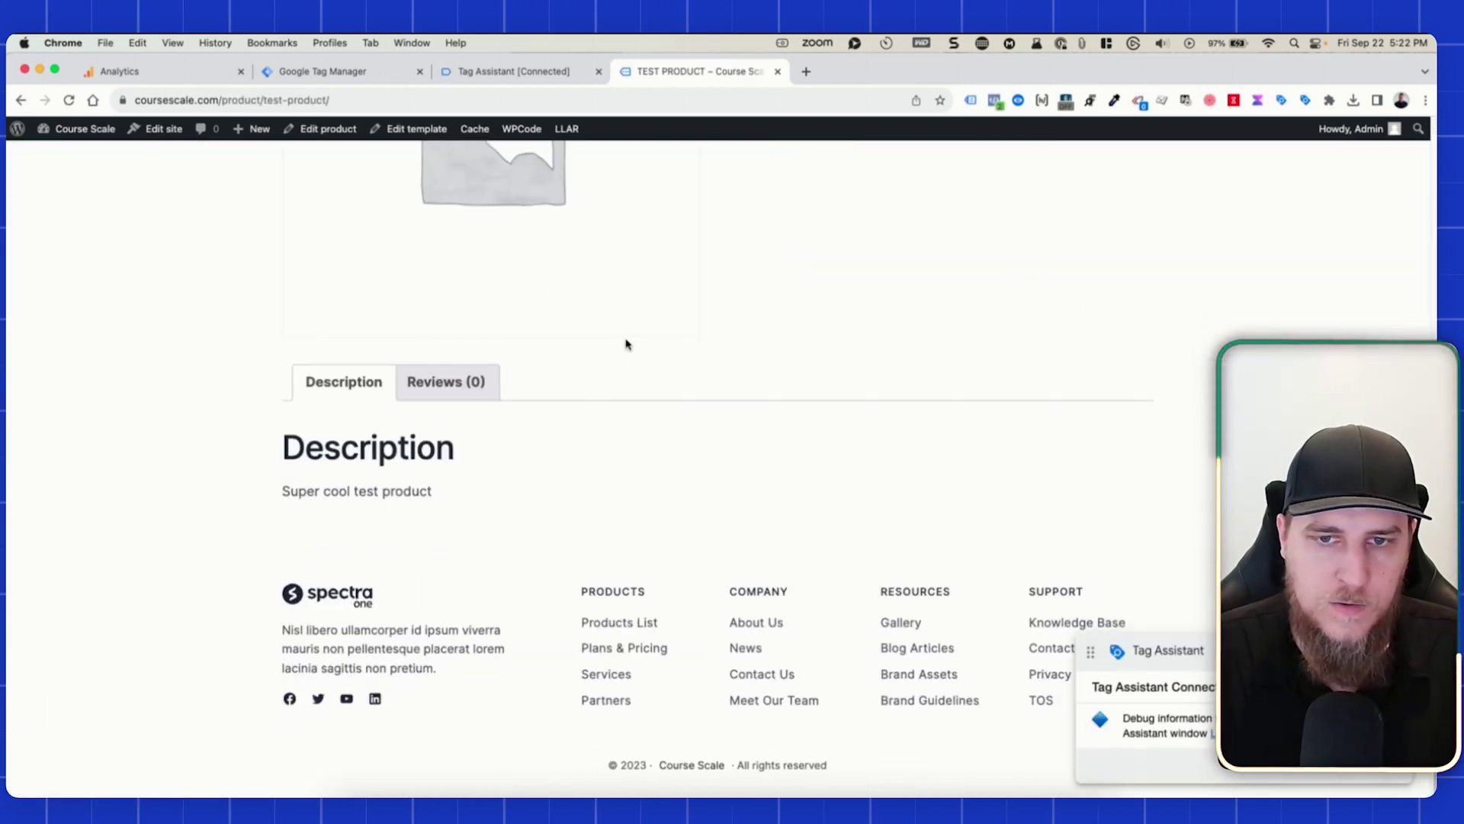
pyautogui.scroll(4, 645, 354)
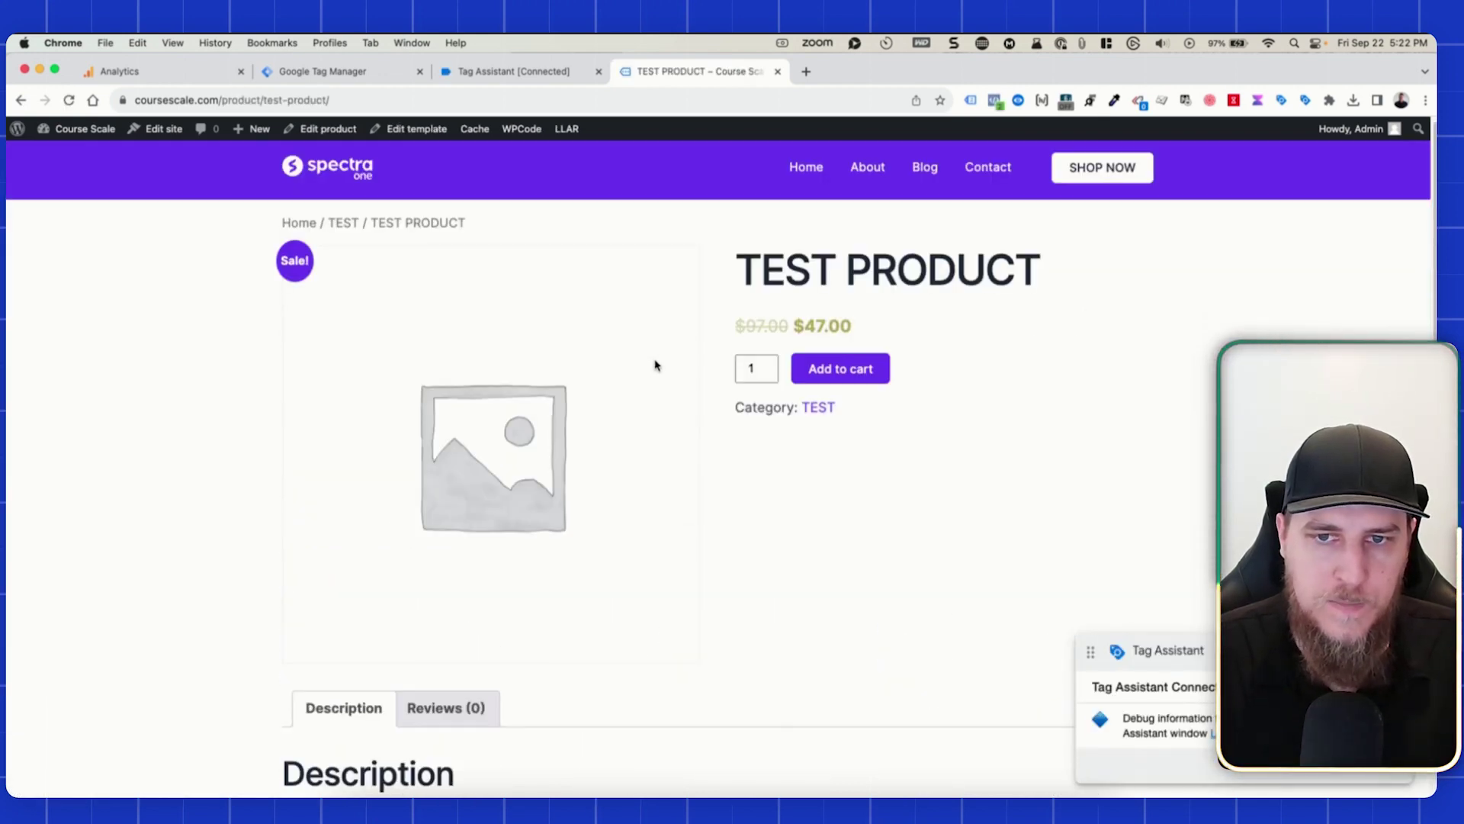
pyautogui.click(874, 376)
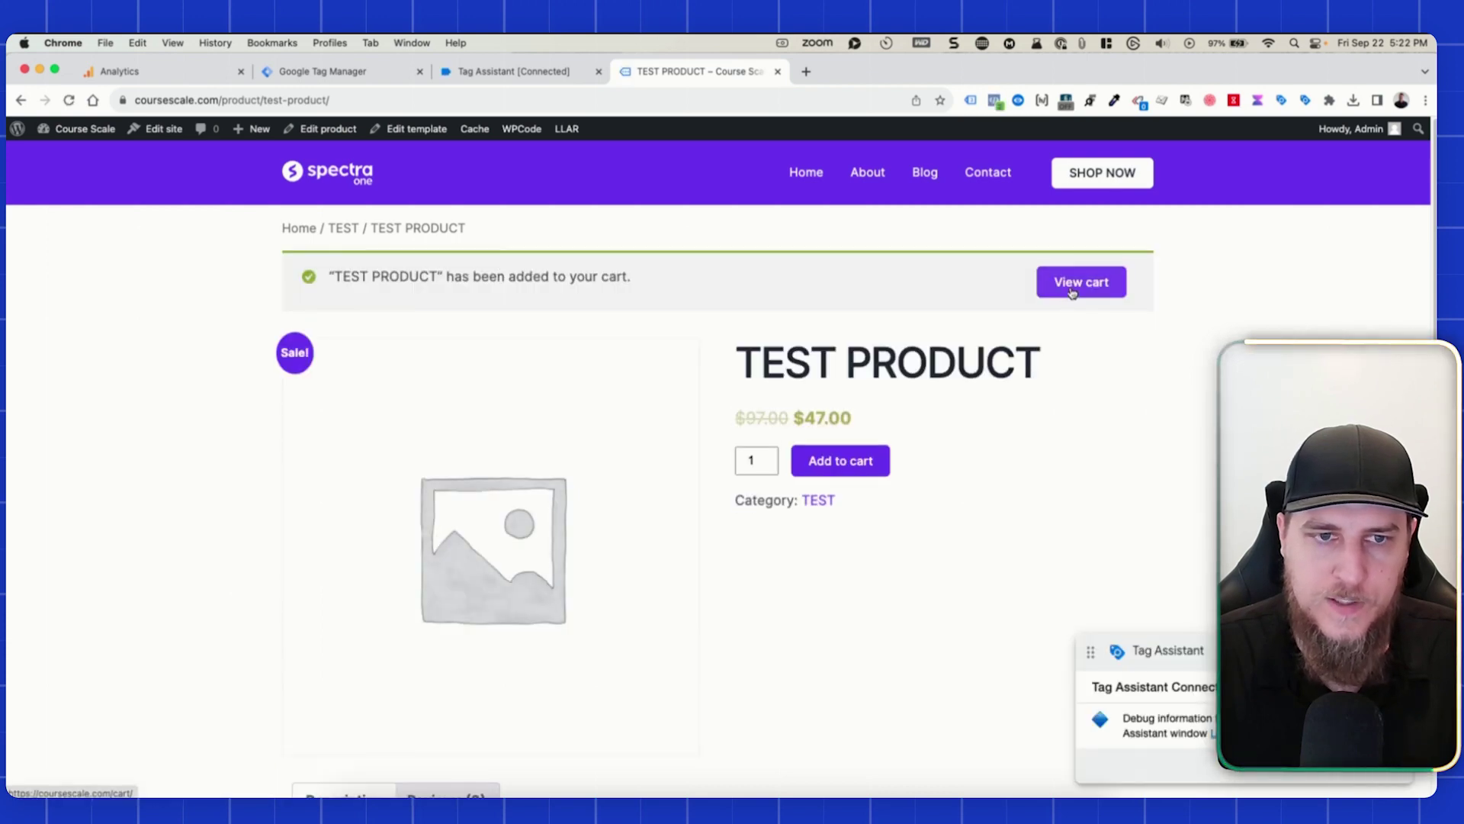
pyautogui.click(1073, 293)
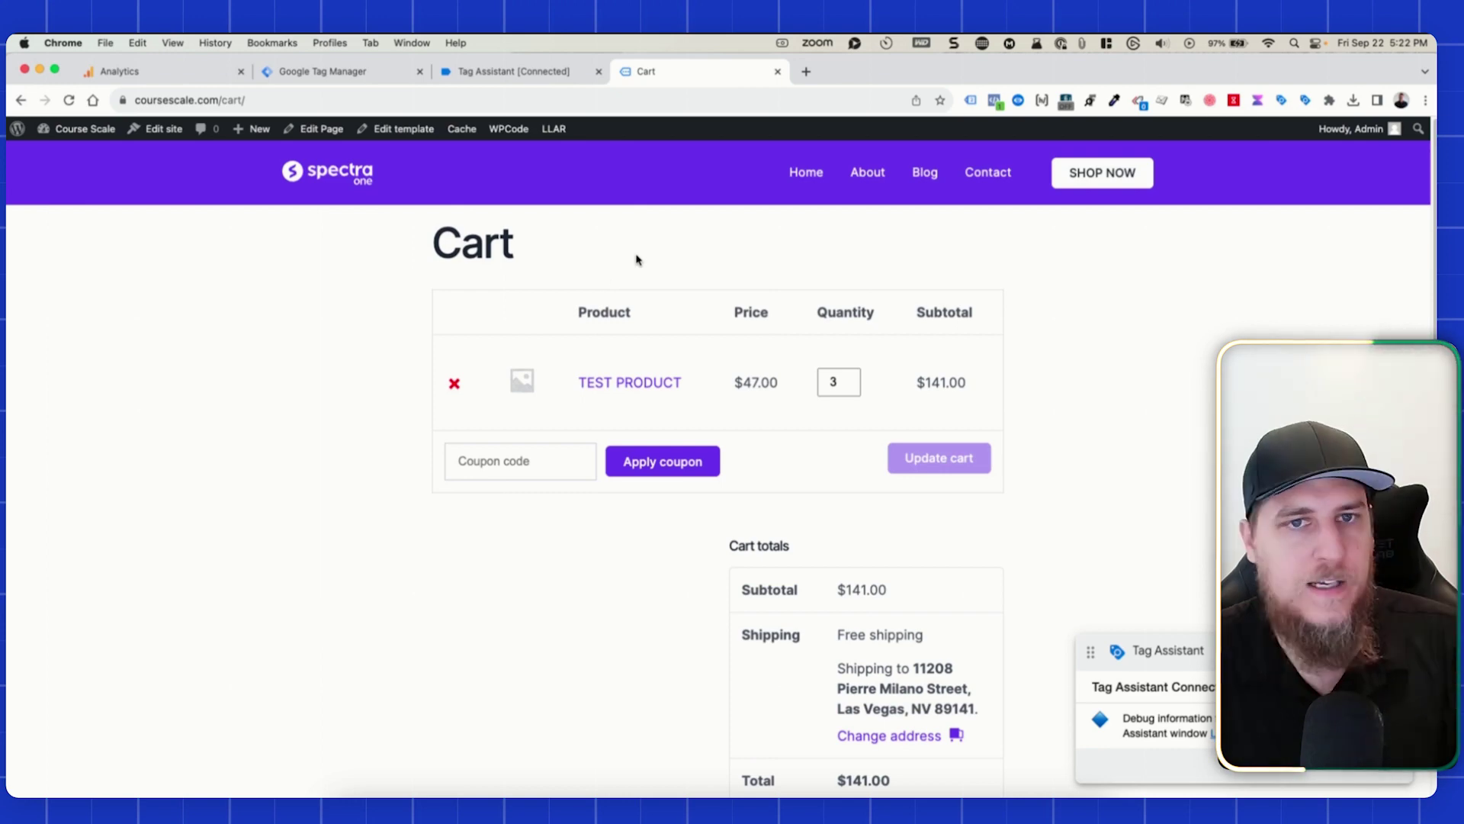
# Step: In Tag Assistant, open the view_item event and examine the fired GA4 - view_item tag's properties and Event Settings Variable
pyautogui.click(466, 75)
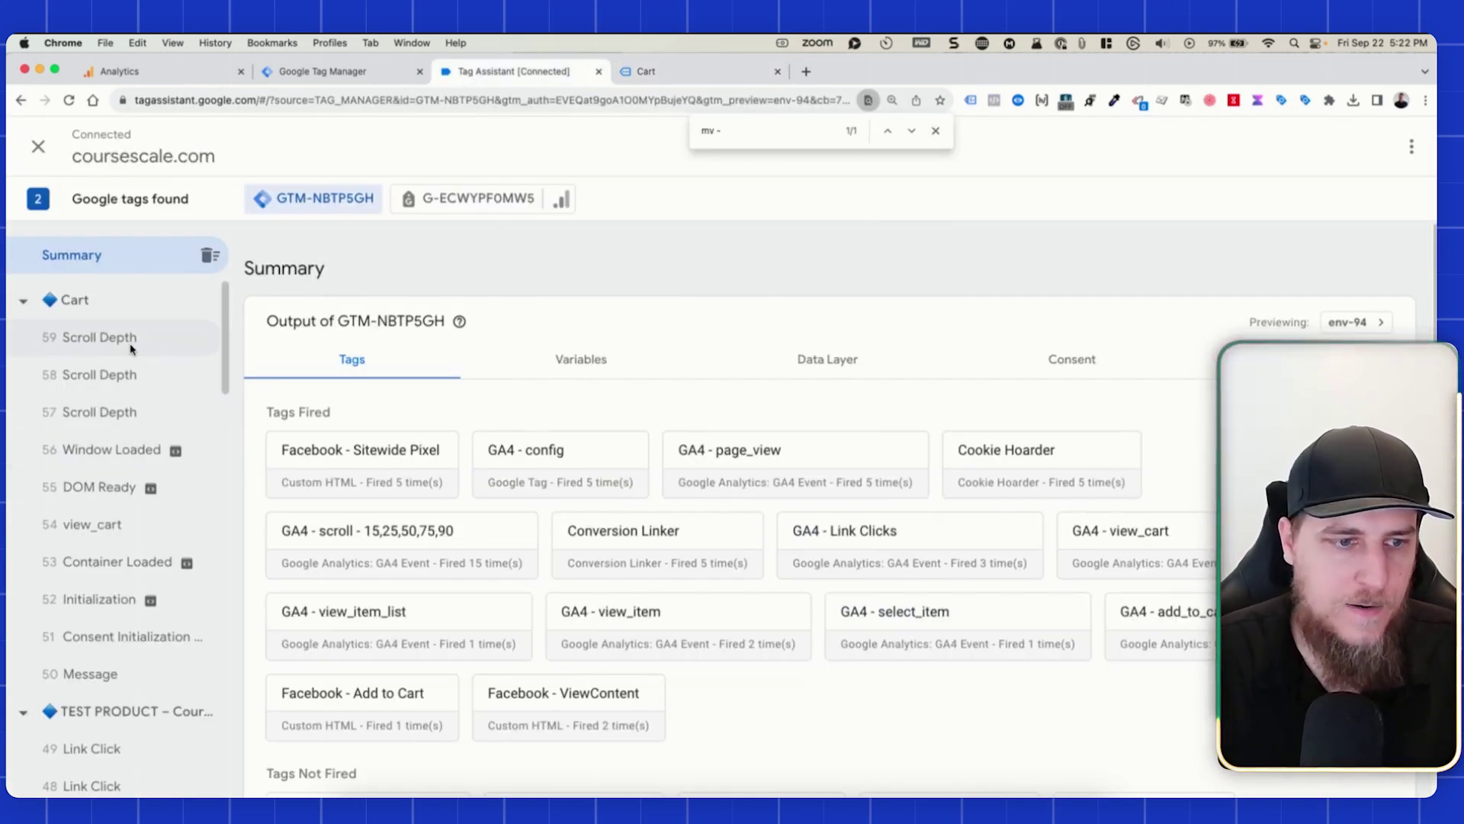
pyautogui.scroll(-8, 130, 480)
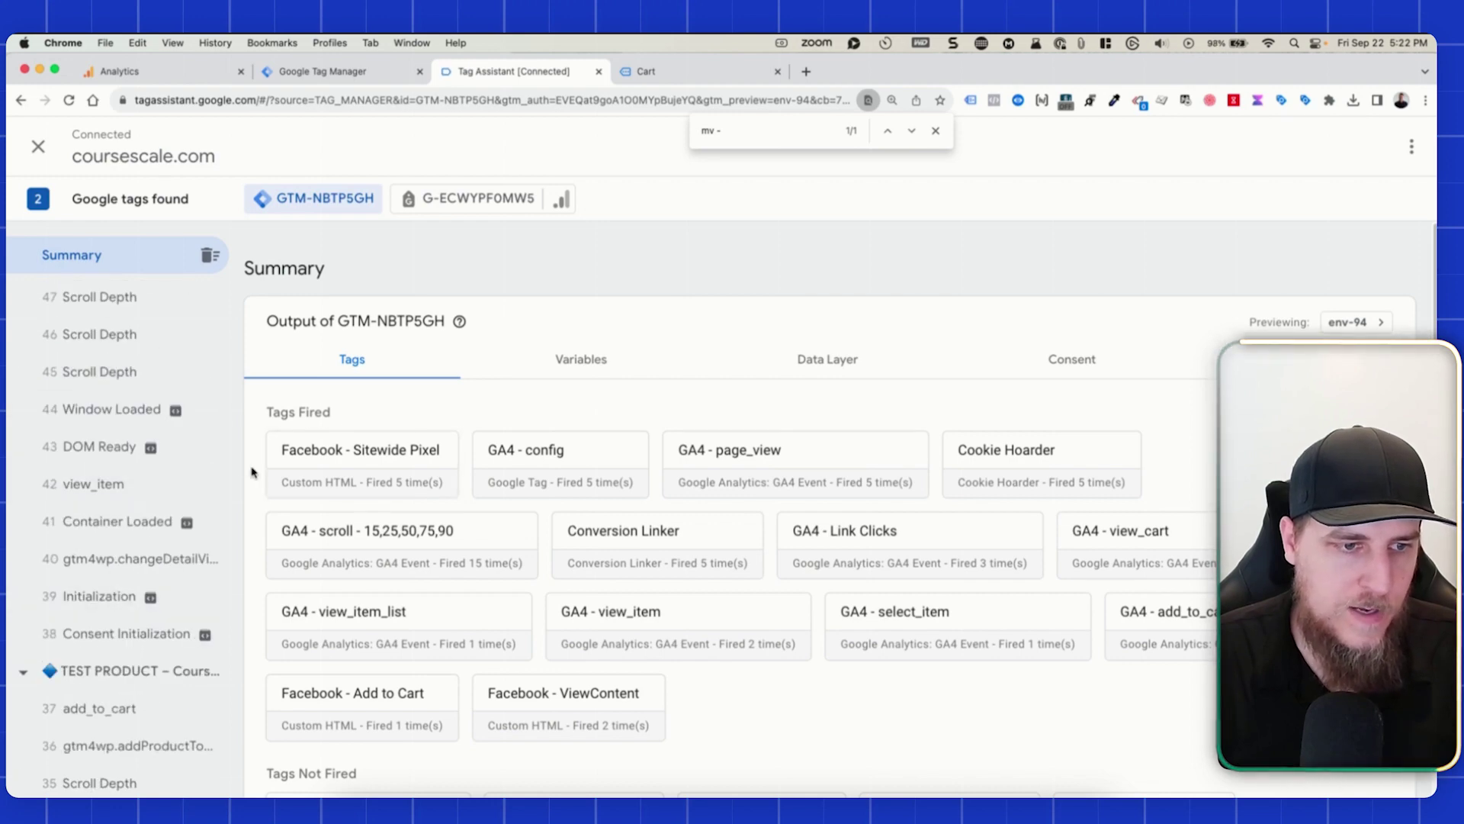
pyautogui.click(95, 483)
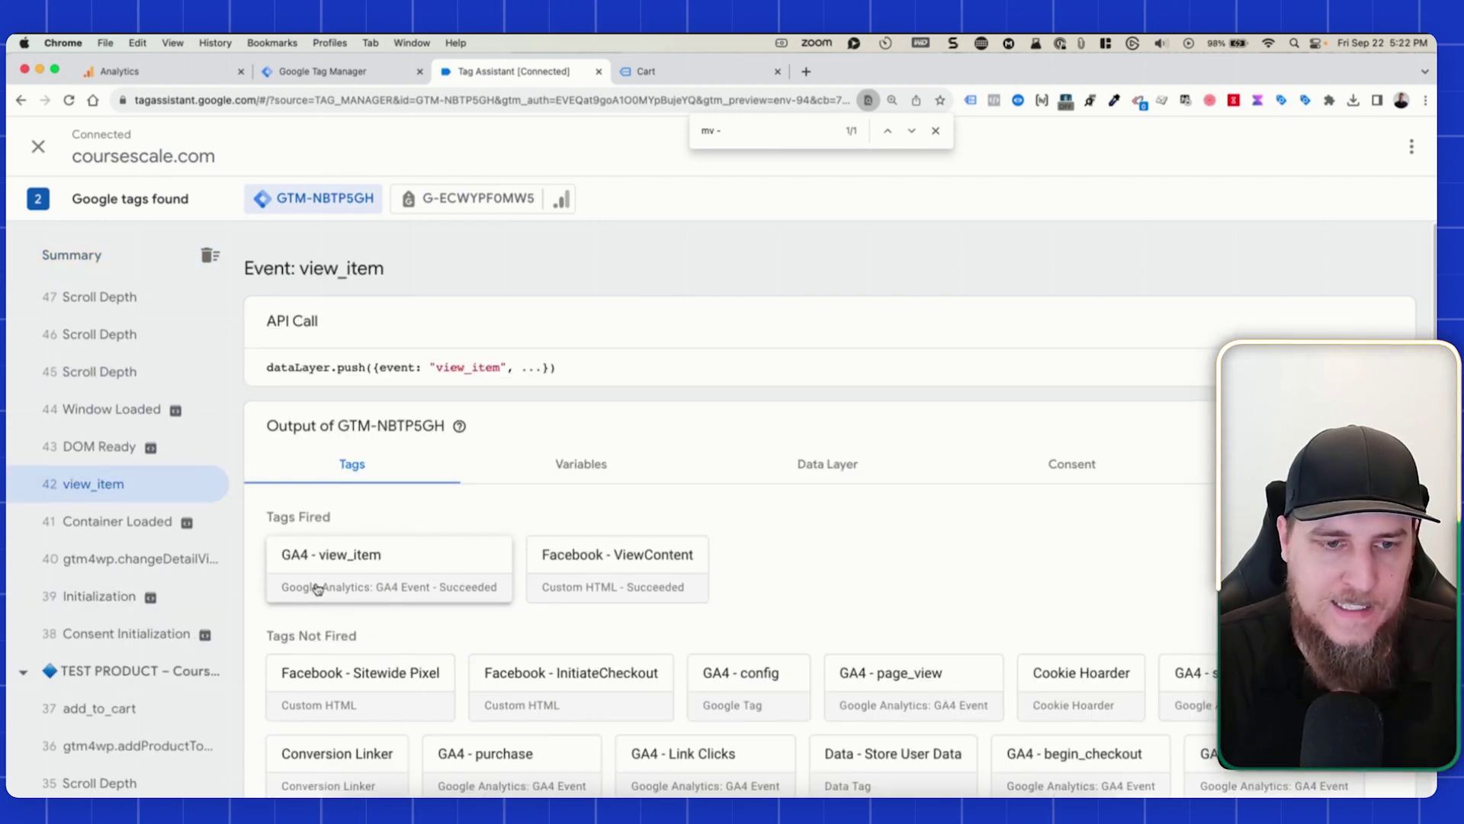
pyautogui.click(361, 589)
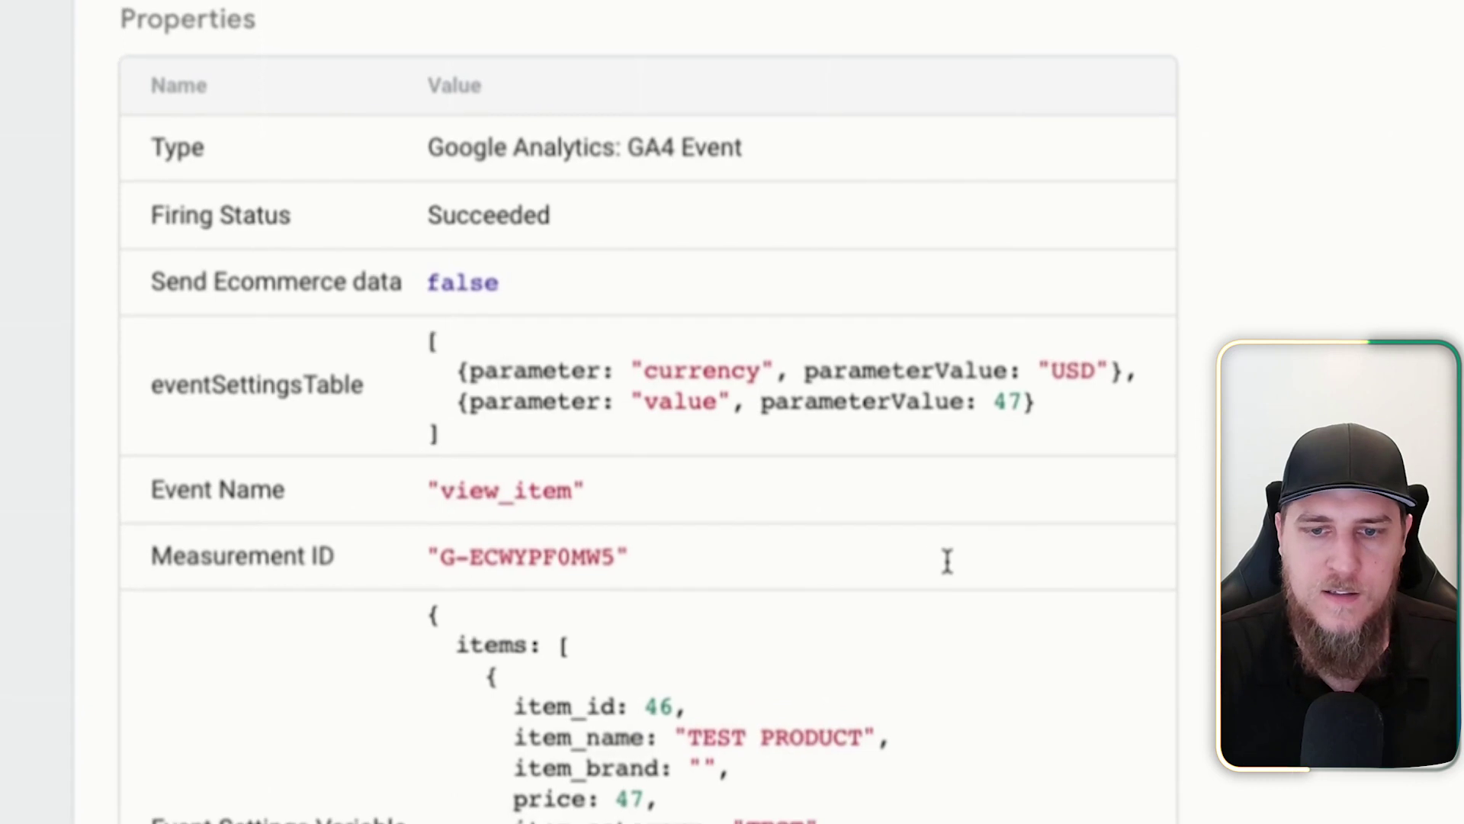
pyautogui.scroll(-2, 904, 548)
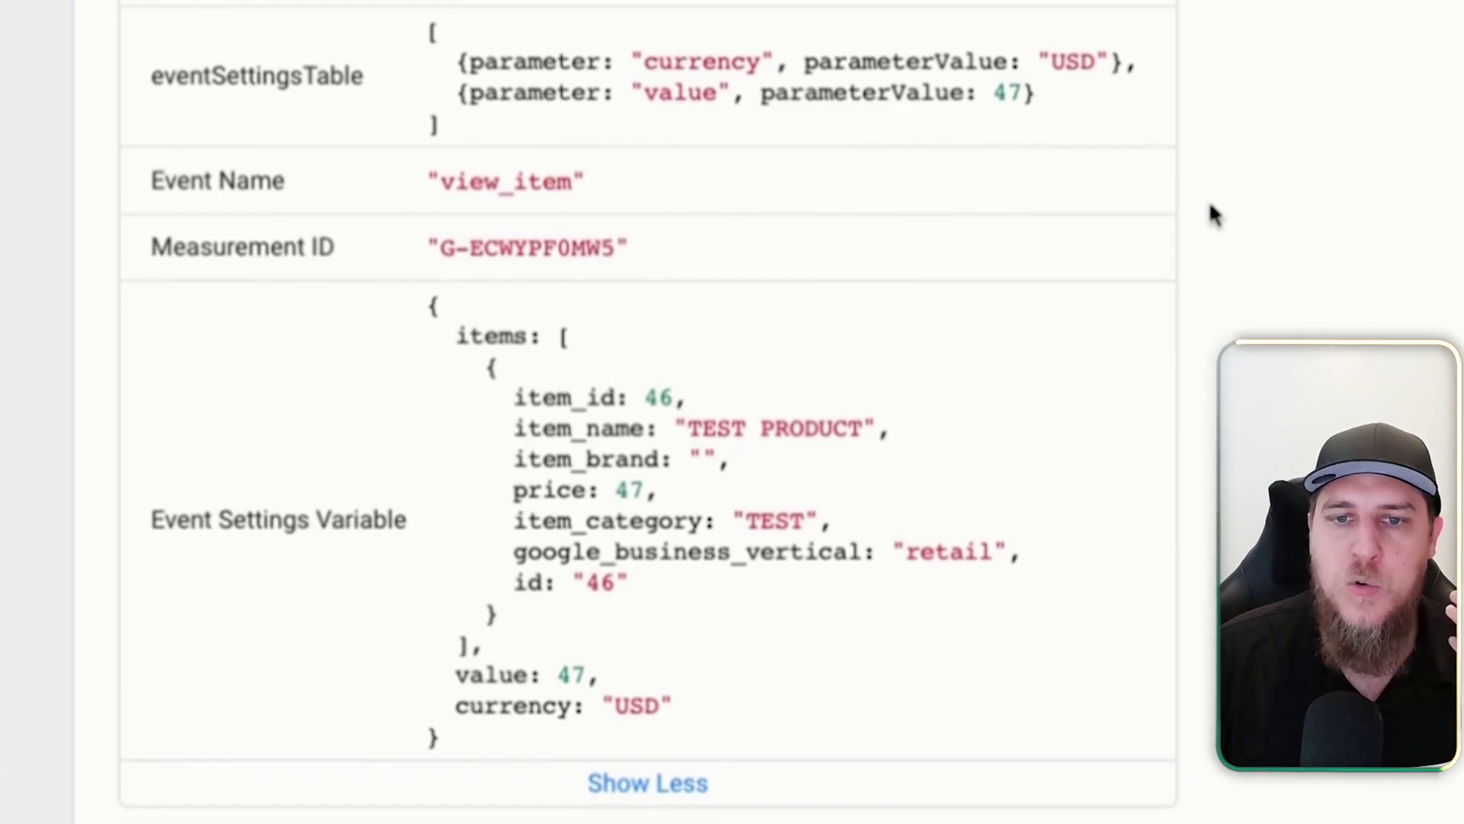
pyautogui.scroll(-1, 1307, 131)
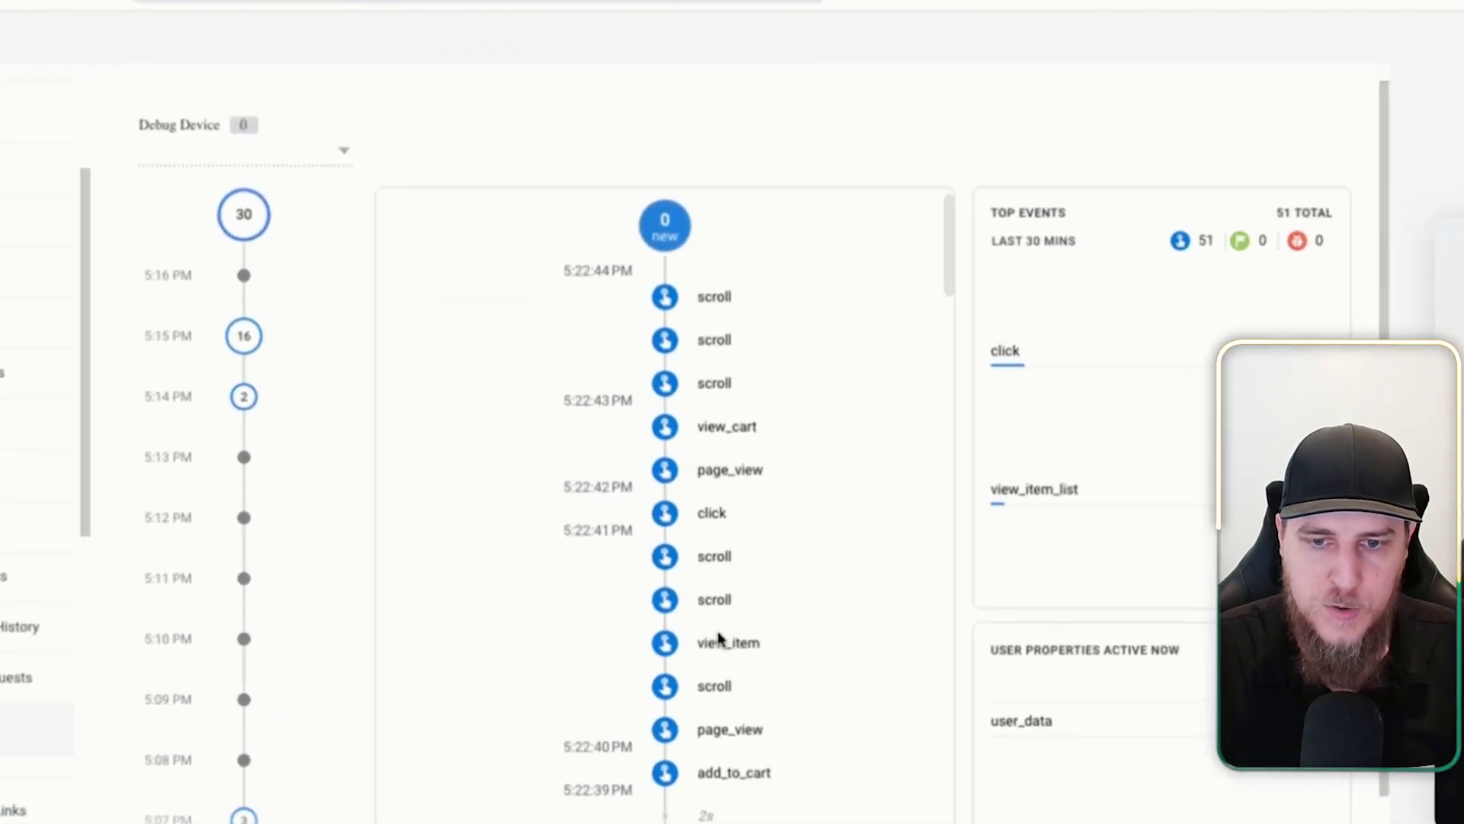
# Step: Inspect the view_item event's parameters in the Analytics debug view and compare them with the tag's properties in Tag Assistant
pyautogui.click(729, 665)
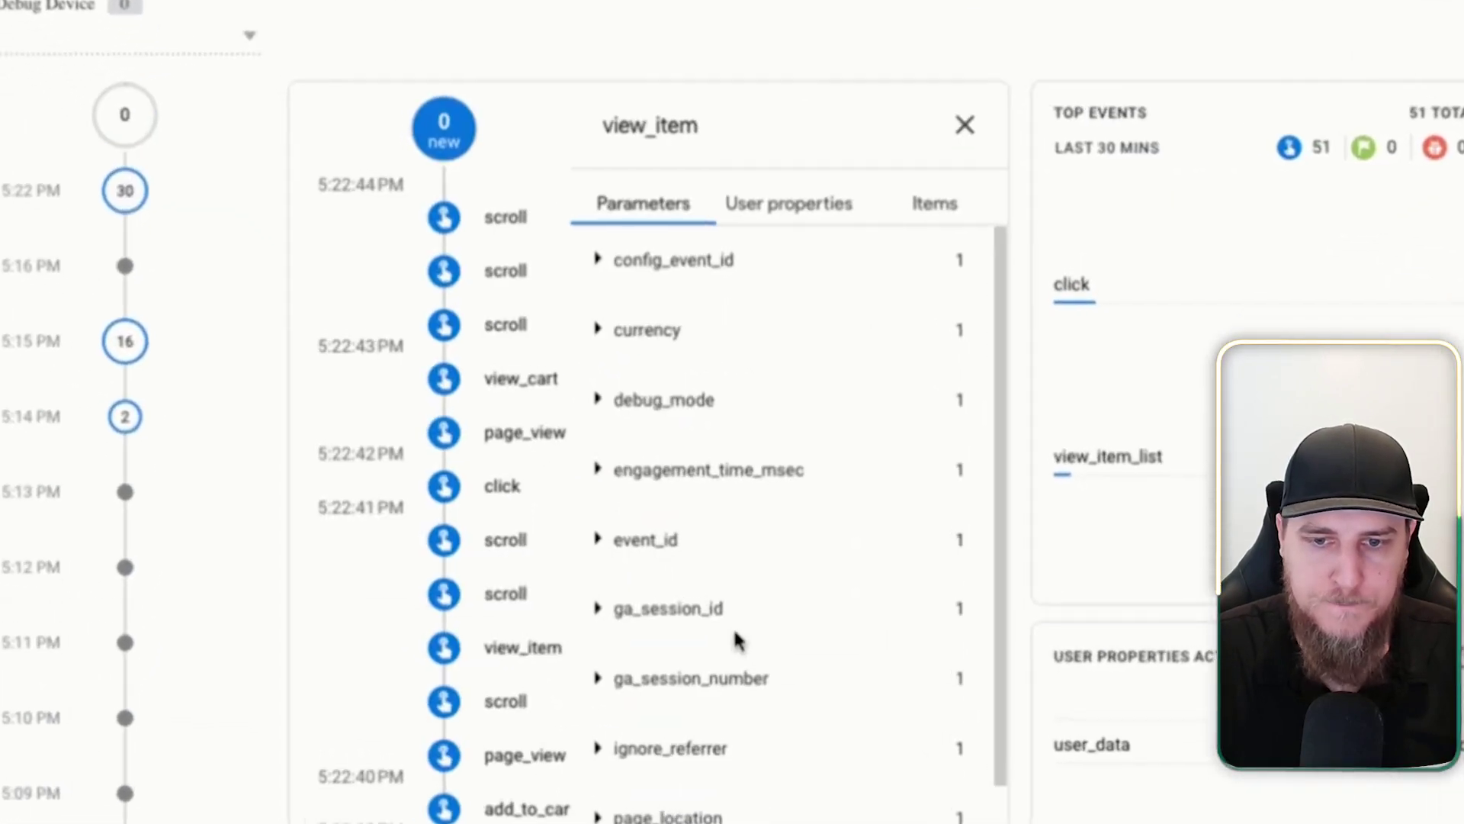
pyautogui.click(639, 207)
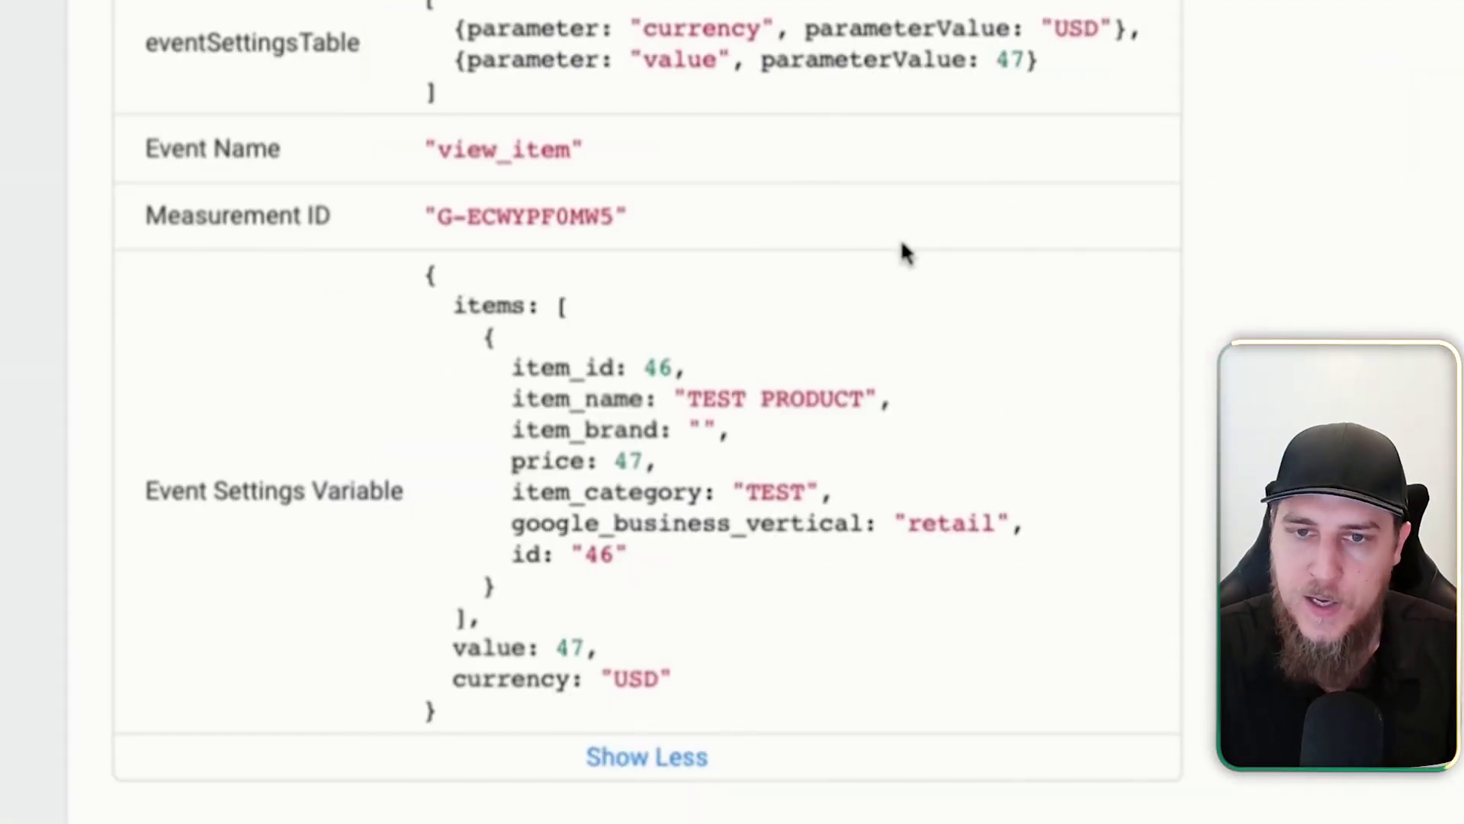
pyautogui.scroll(-1, 514, 42)
pyautogui.scroll(2, 534, 153)
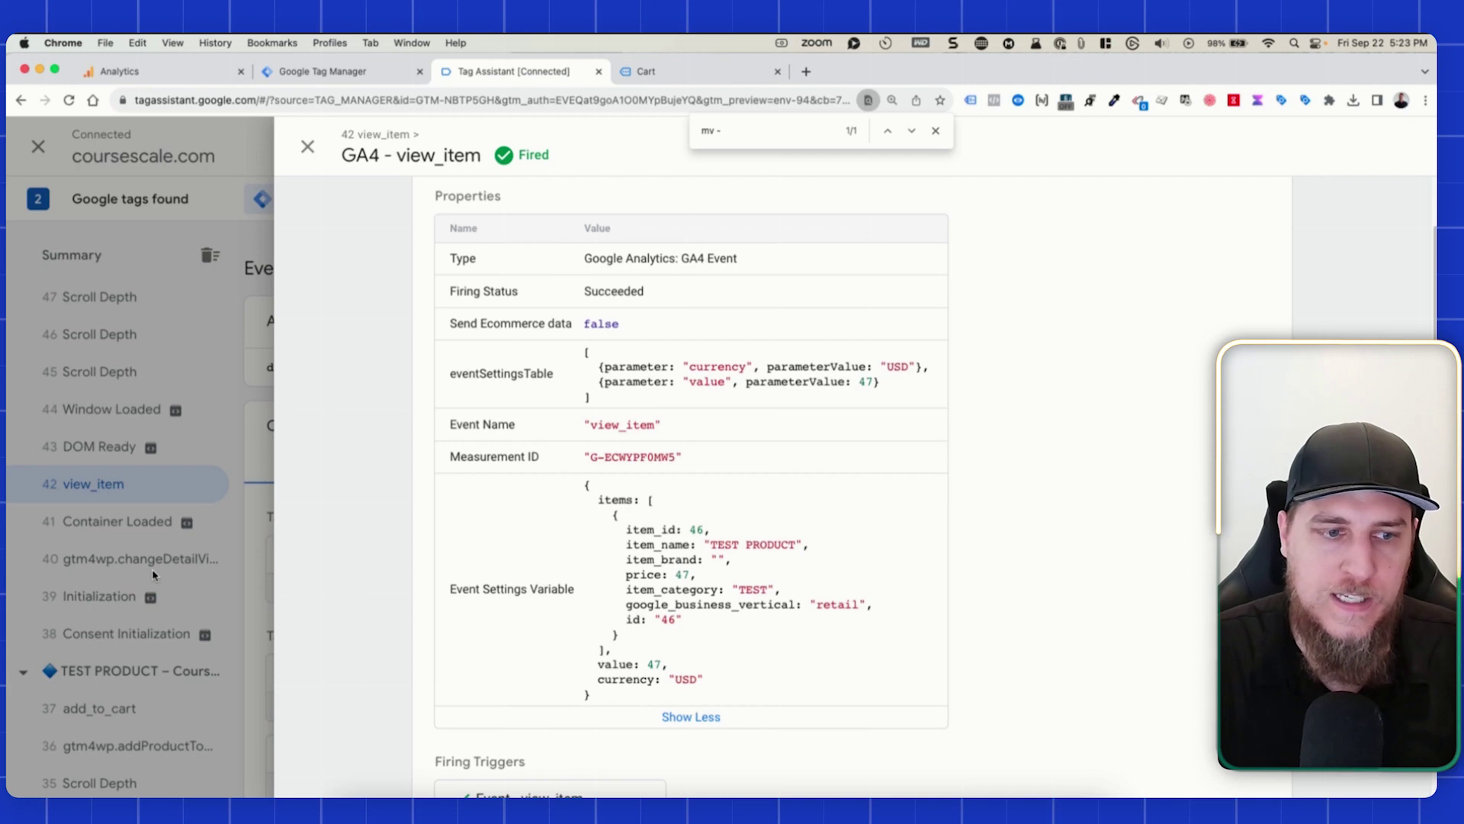
# Step: Close the tag details and examine the values of the Google Tag Configuration Settings and both Event Settings variables for the view_item event
pyautogui.click(152, 575)
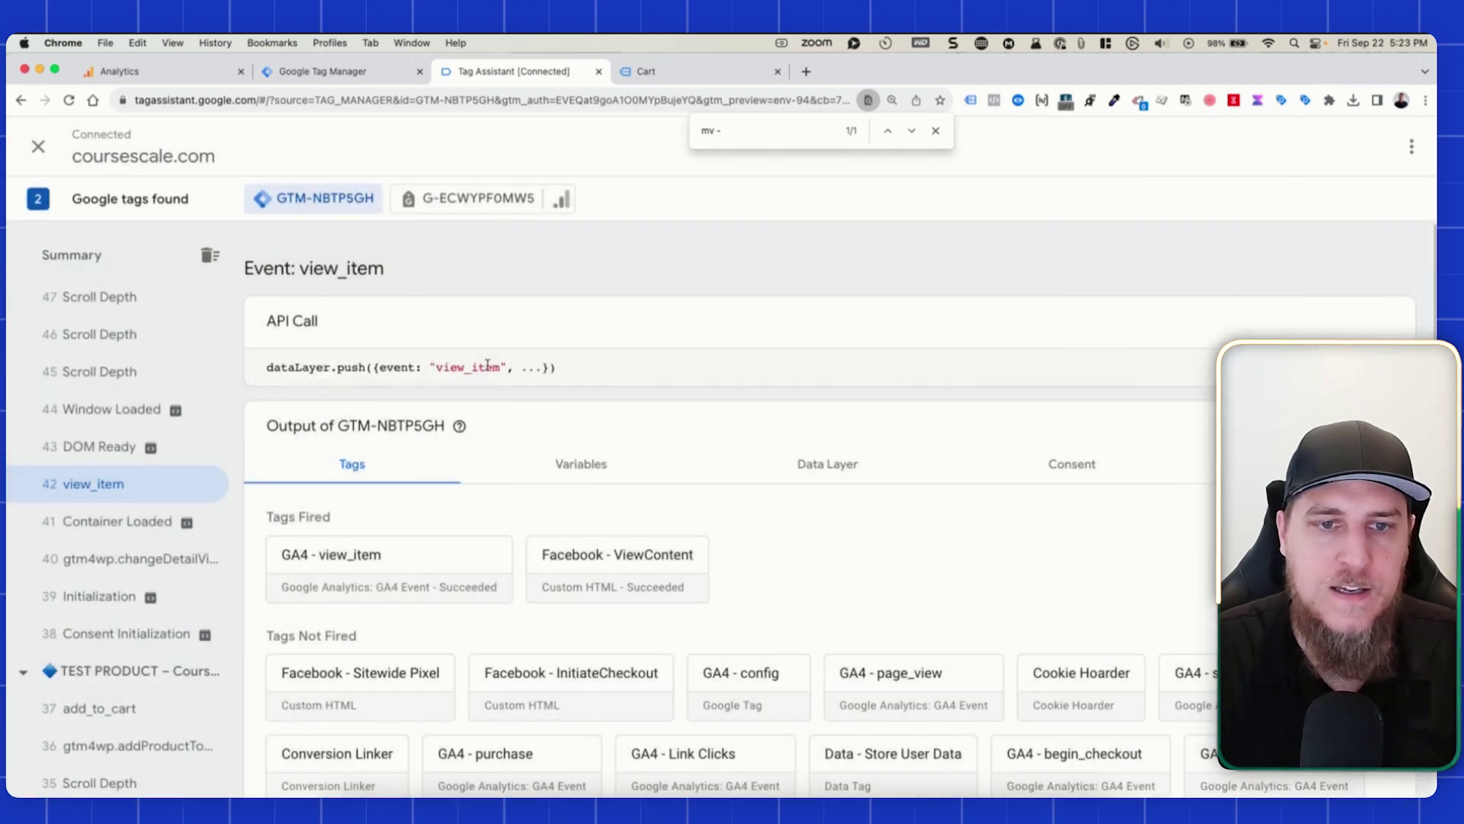
pyautogui.click(557, 458)
pyautogui.scroll(-15, 588, 457)
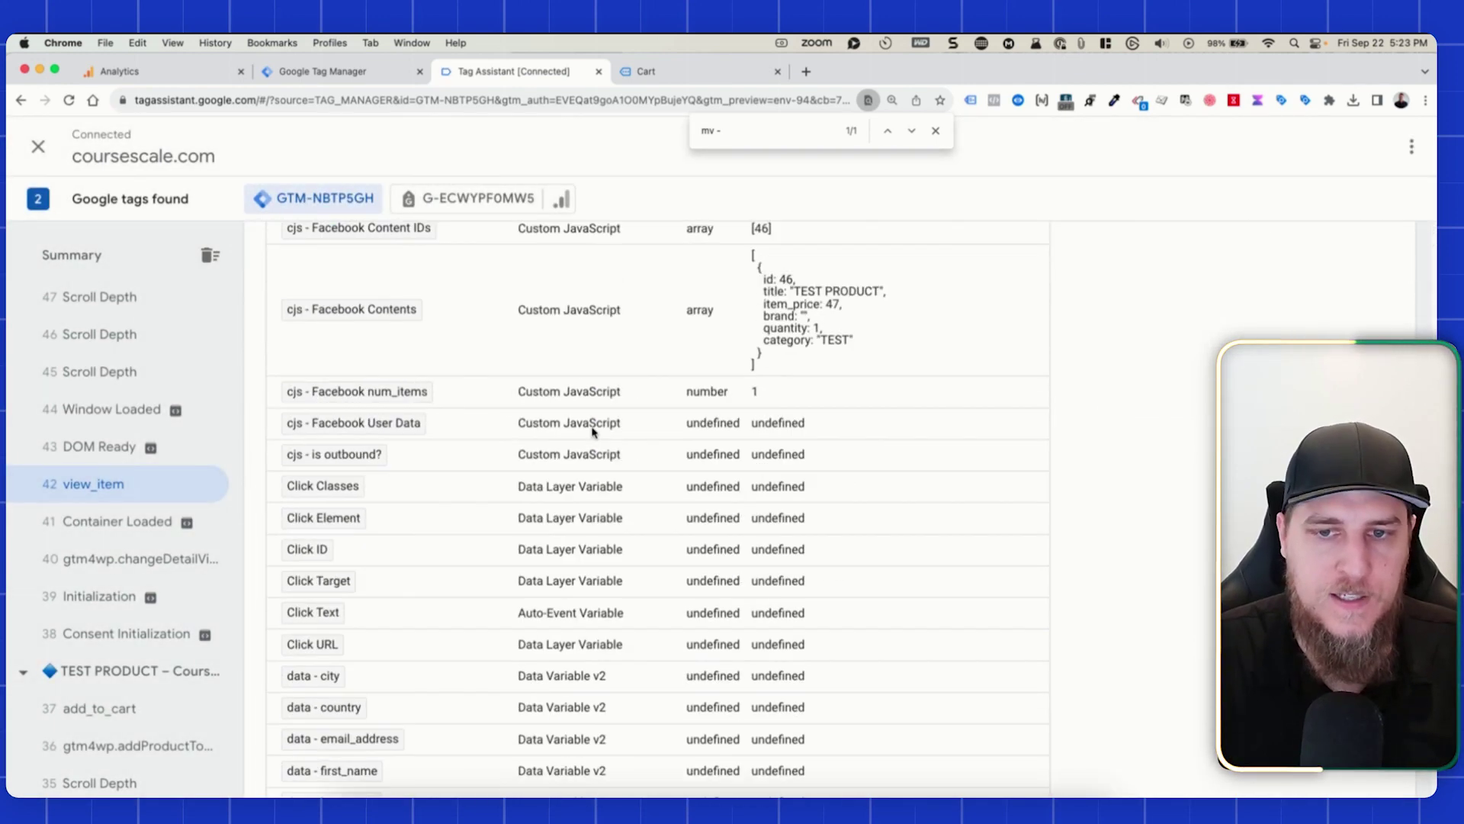
pyautogui.scroll(-10, 606, 390)
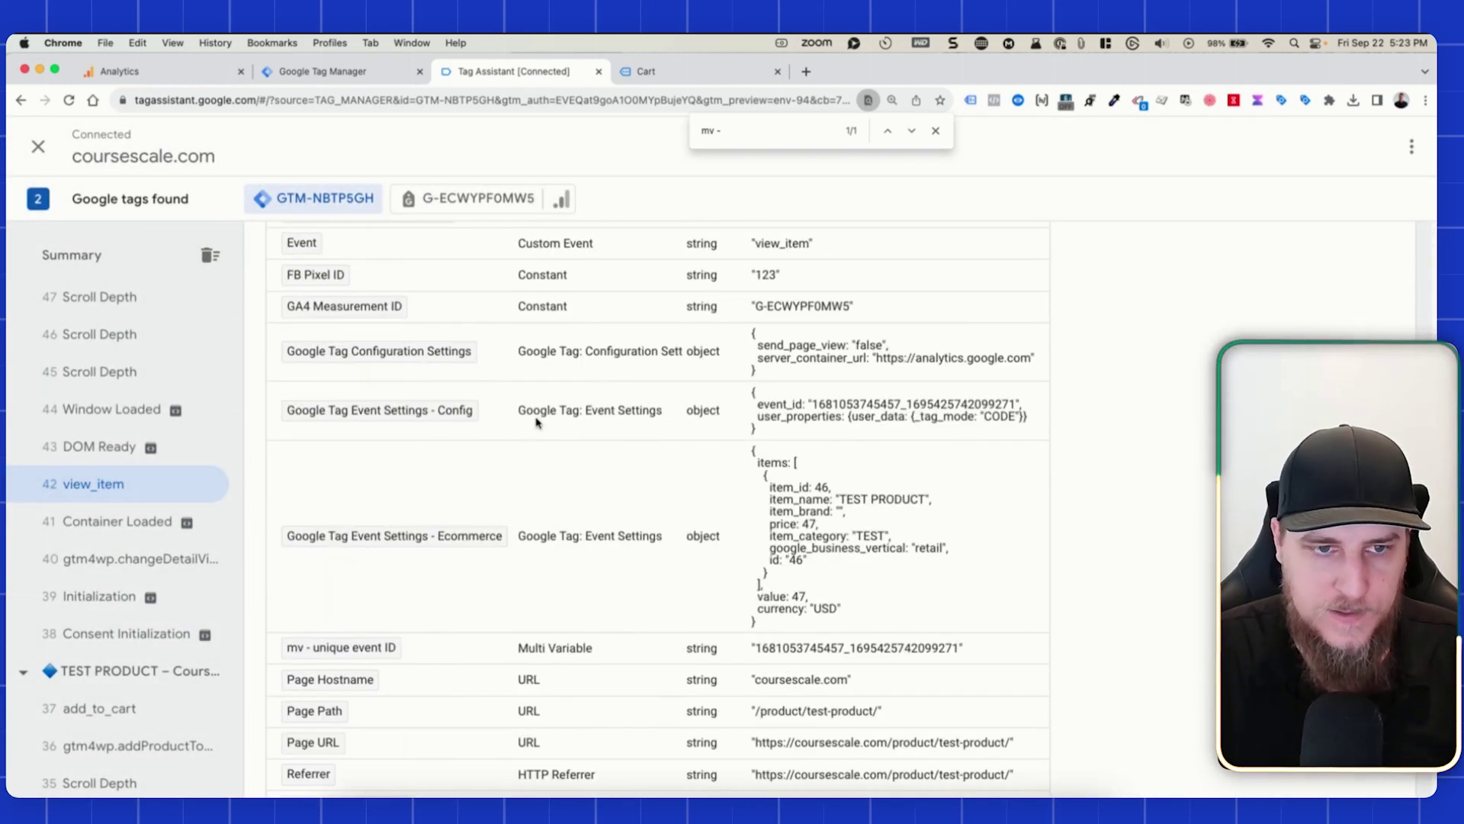
pyautogui.scroll(1, 448, 418)
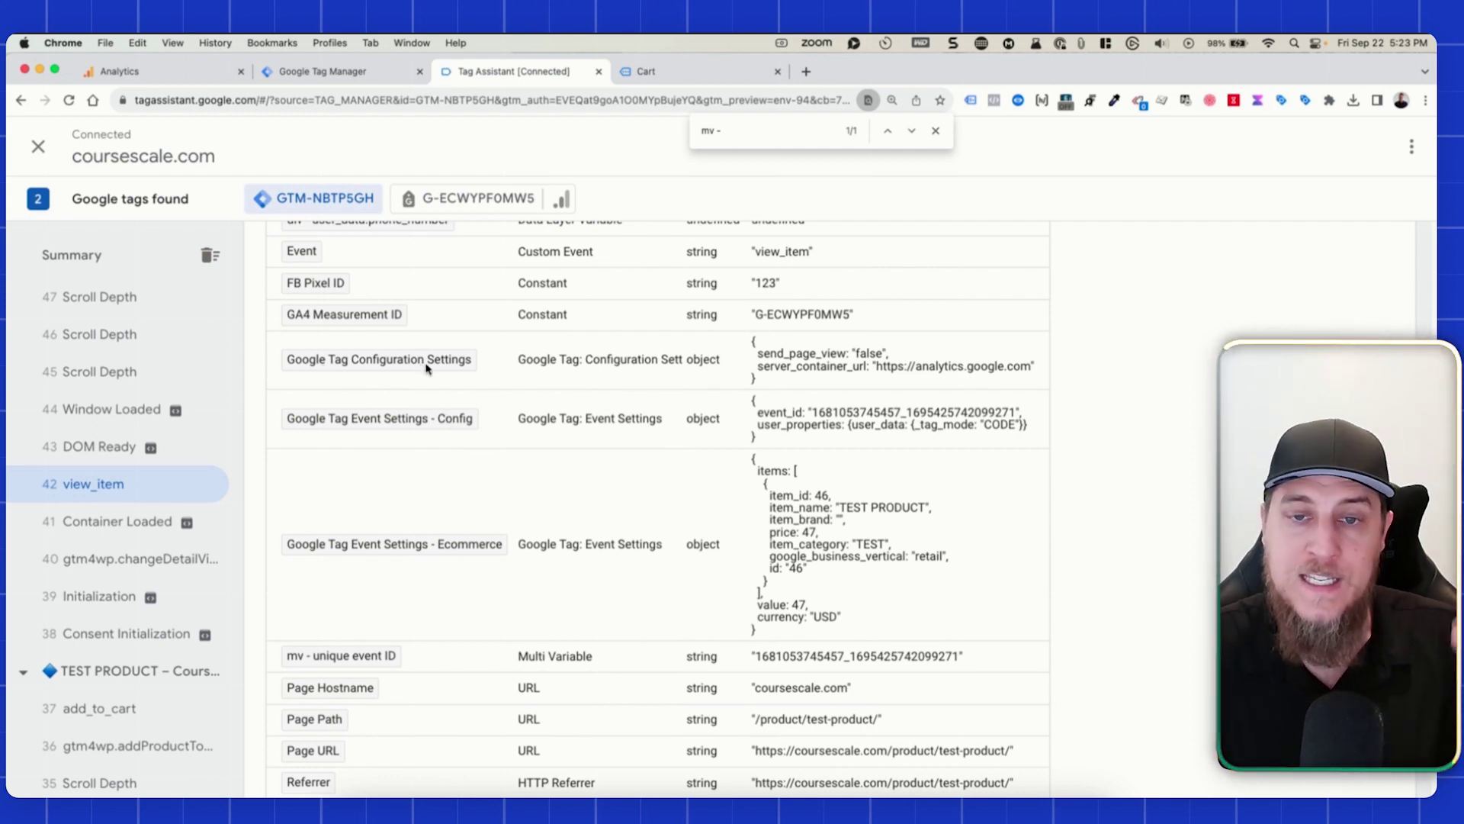
pyautogui.tripleClick(751, 345)
pyautogui.click(747, 360)
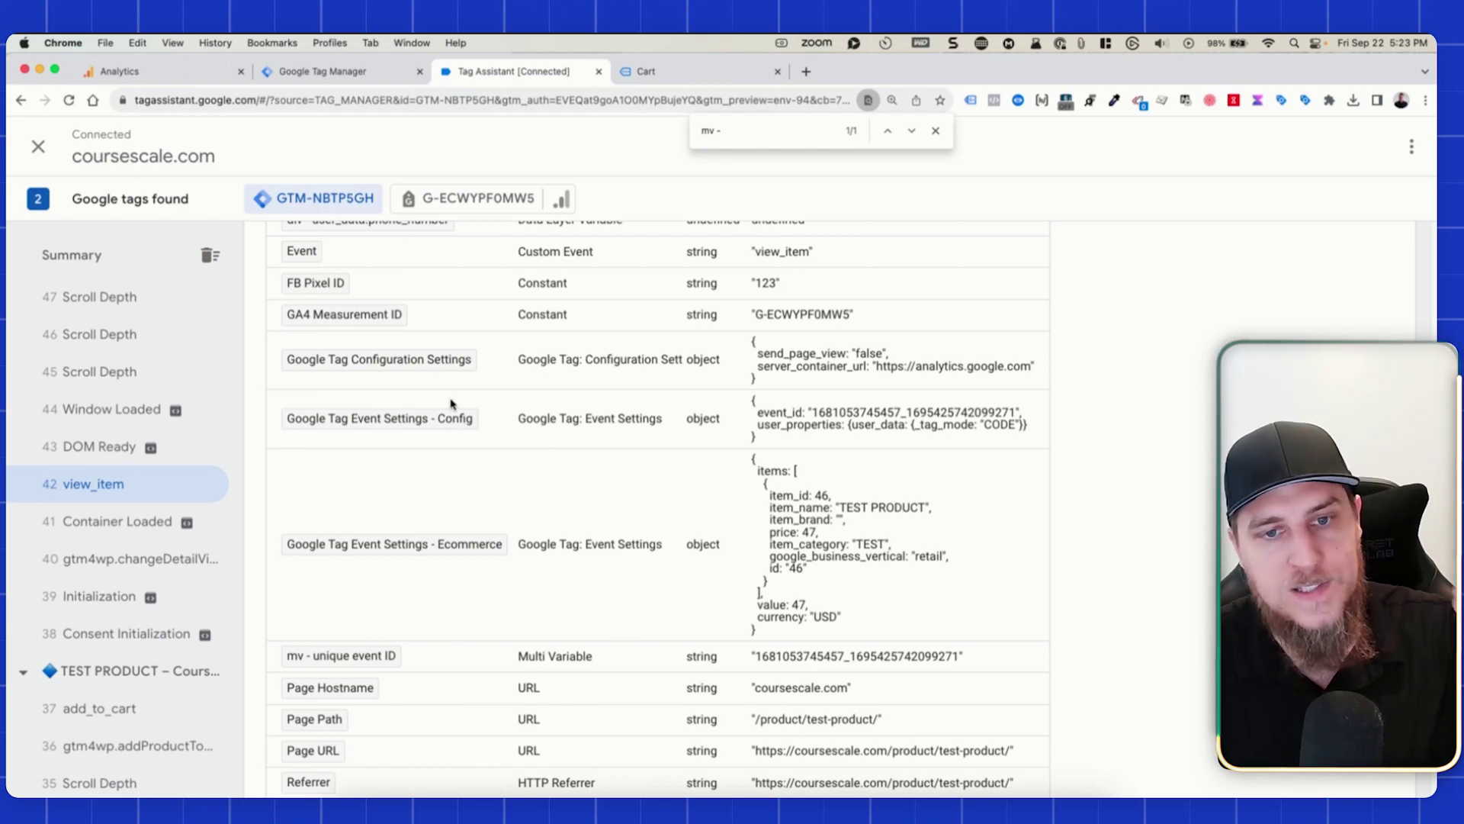
pyautogui.moveTo(795, 412); pyautogui.dragTo(816, 418)
pyautogui.click(822, 417)
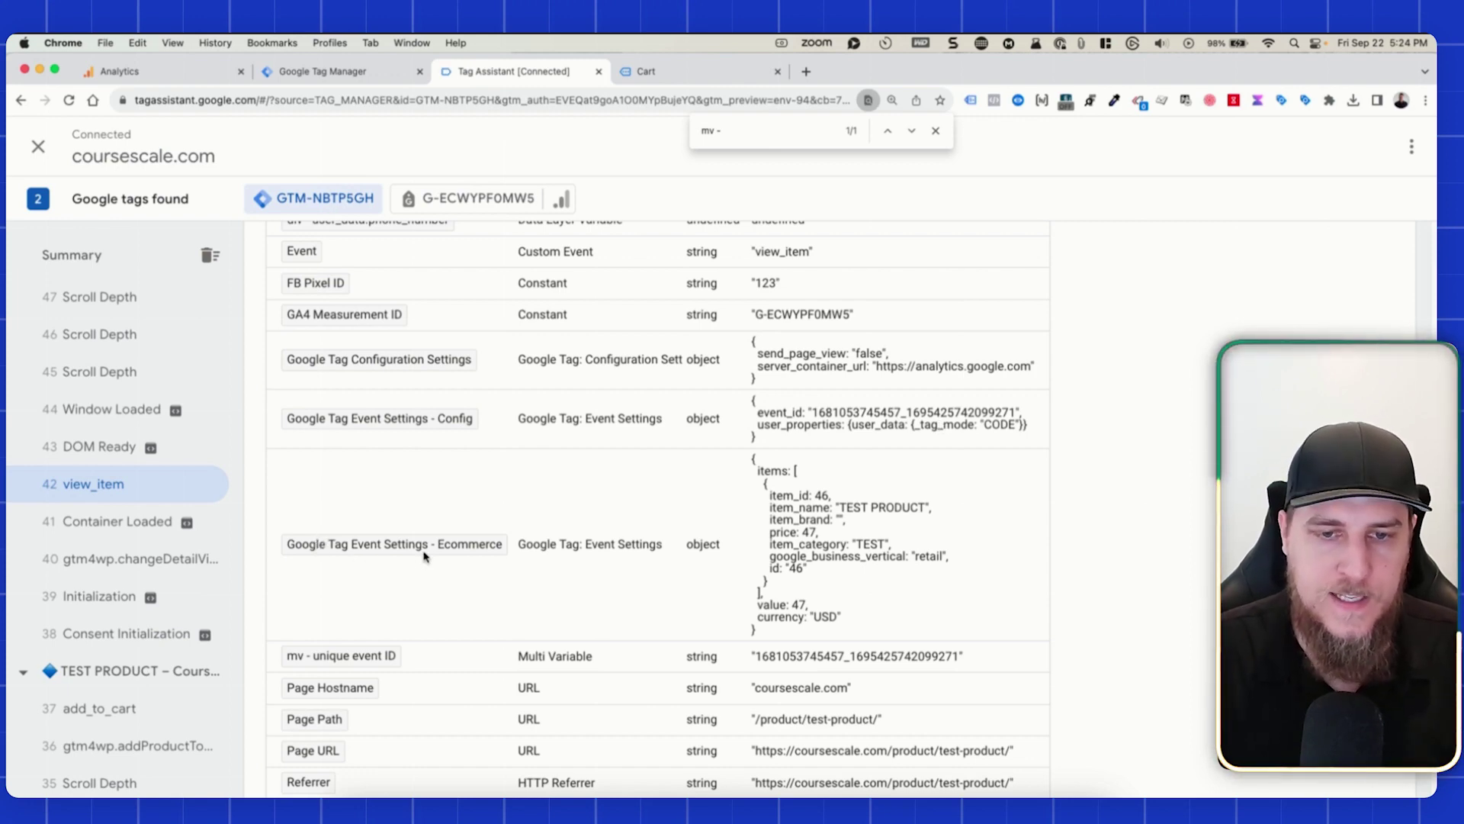
pyautogui.moveTo(754, 457); pyautogui.dragTo(788, 610)
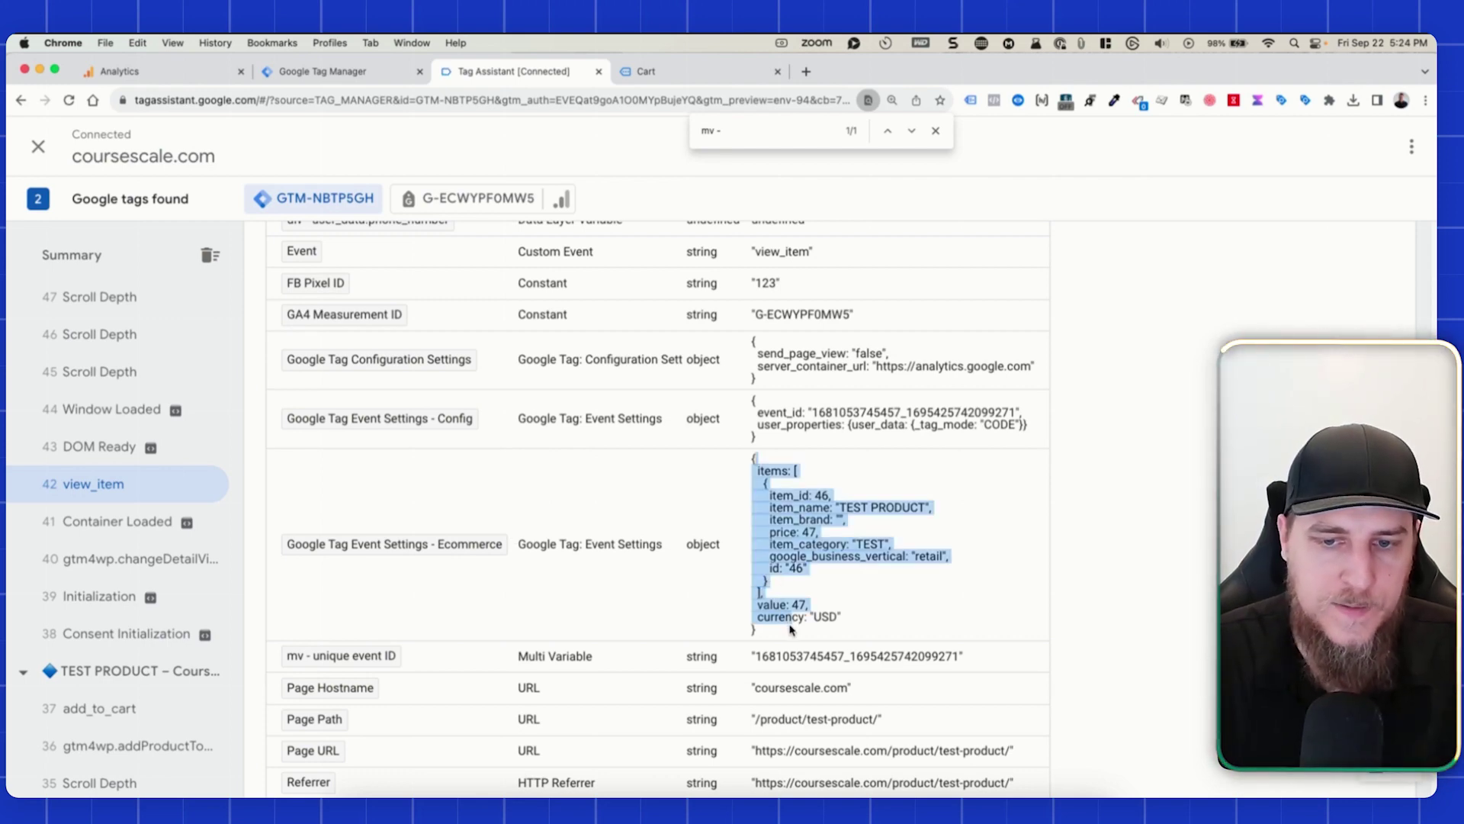
pyautogui.click(788, 610)
# Step: Switch to the Analytics debug view and inspect the view_item event's items and user properties
pyautogui.press('super+1')
pyautogui.click(888, 305)
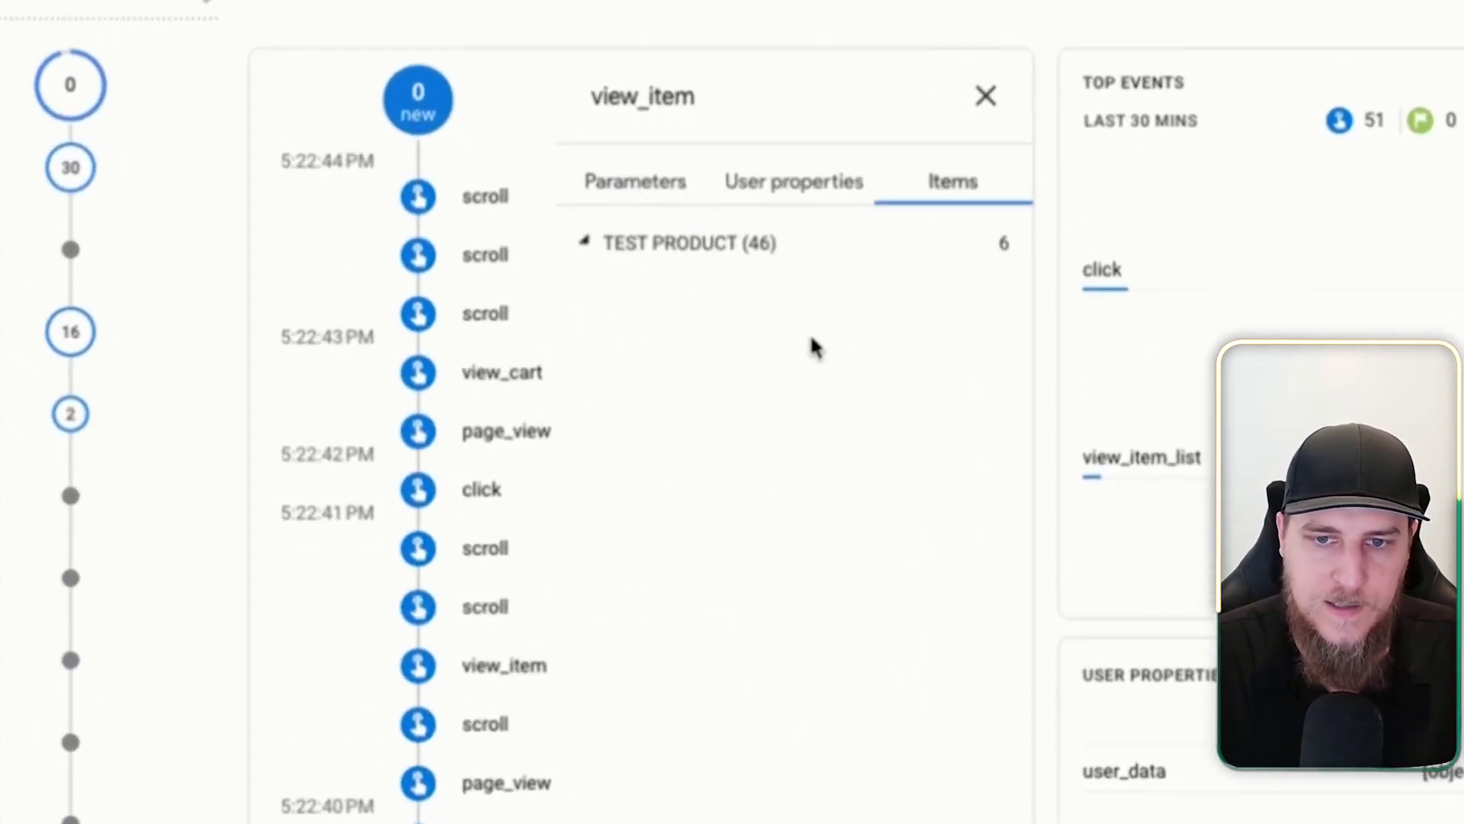
pyautogui.click(713, 244)
pyautogui.click(785, 243)
pyautogui.click(726, 189)
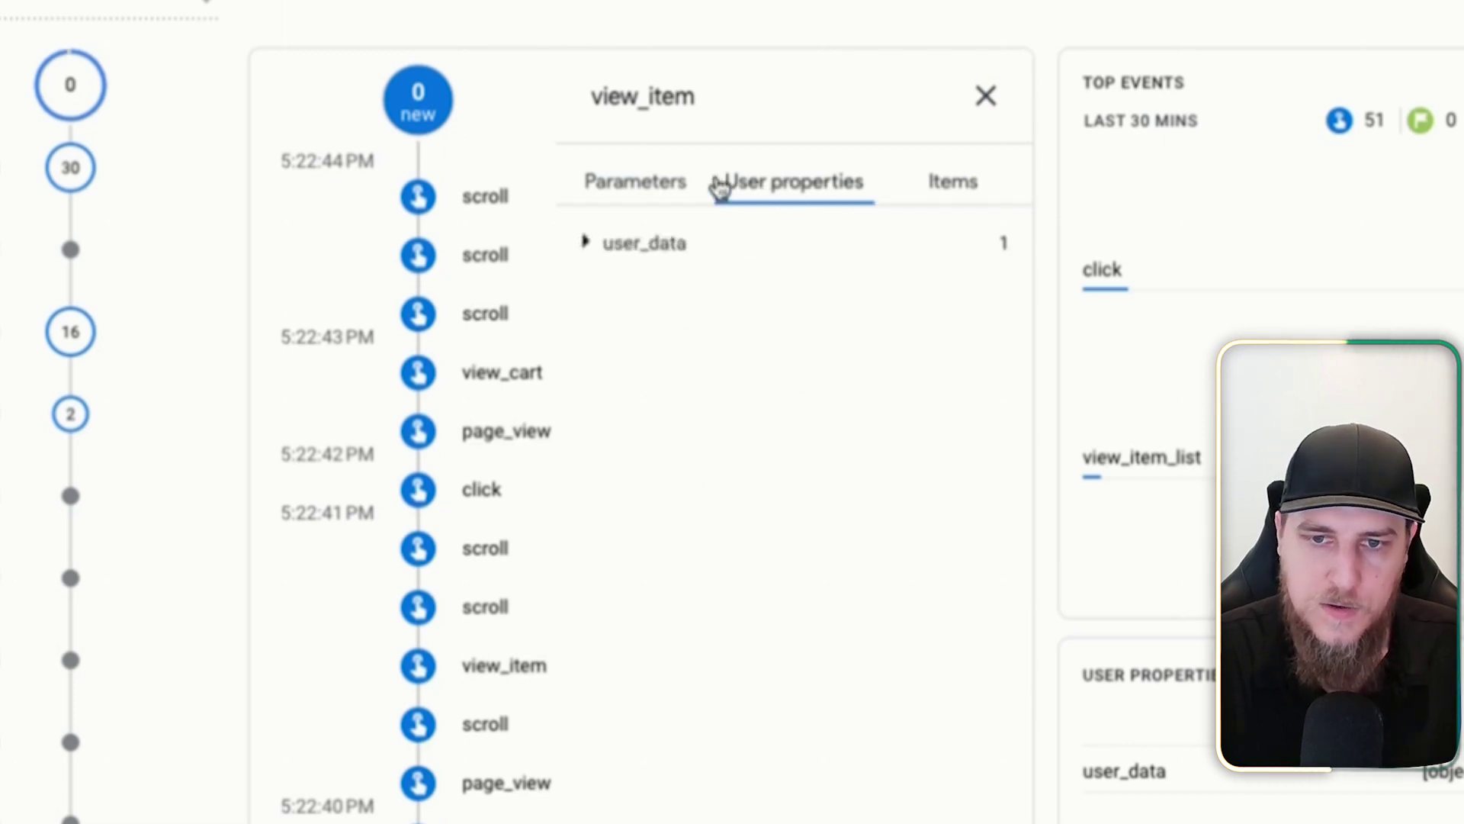
# Step: Compare the event_id and config_event_id values among the view_item event's parameters
pyautogui.click(656, 191)
pyautogui.scroll(-2, 679, 285)
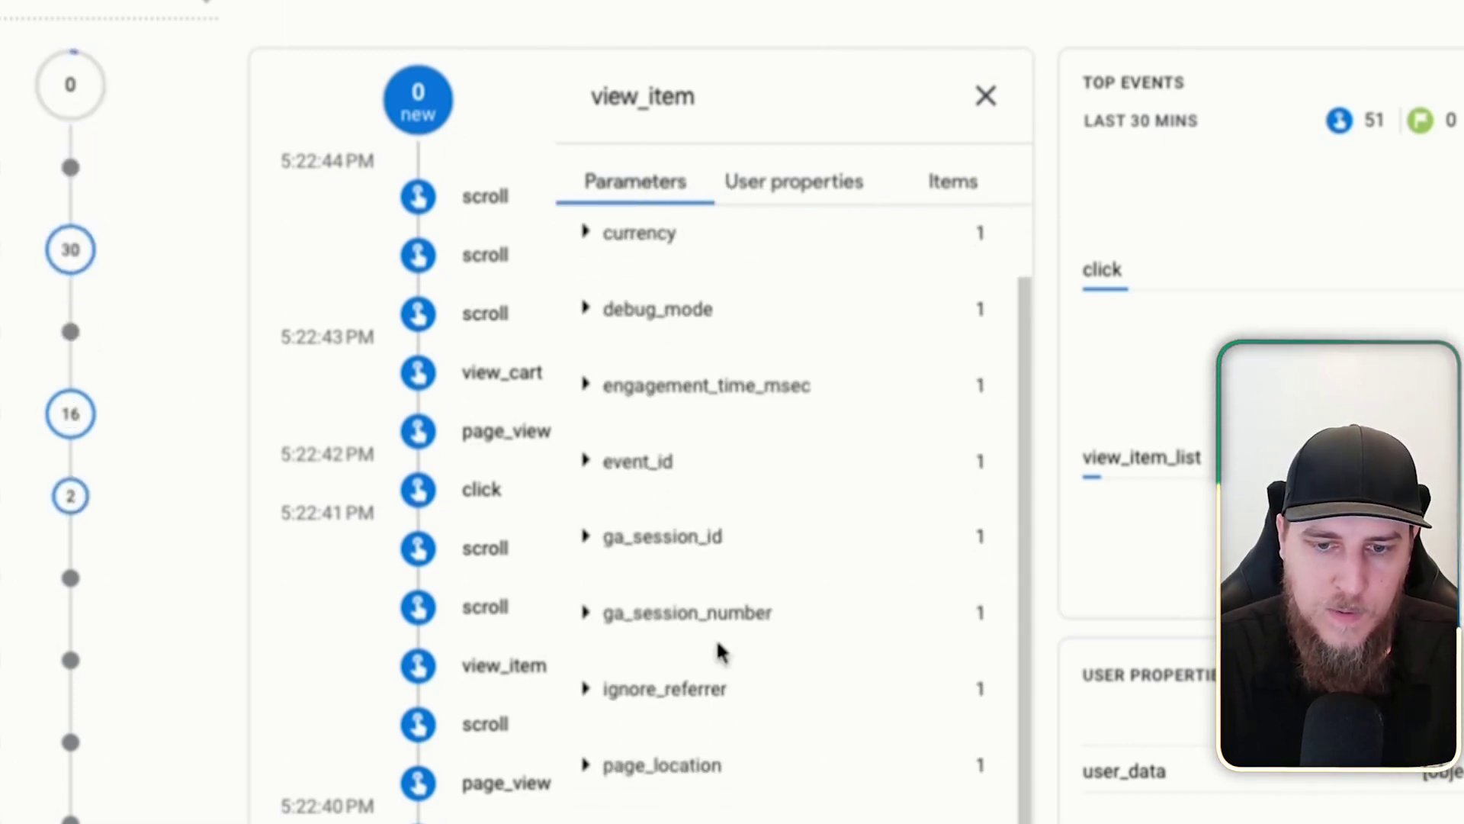
pyautogui.scroll(1, 675, 633)
pyautogui.click(654, 450)
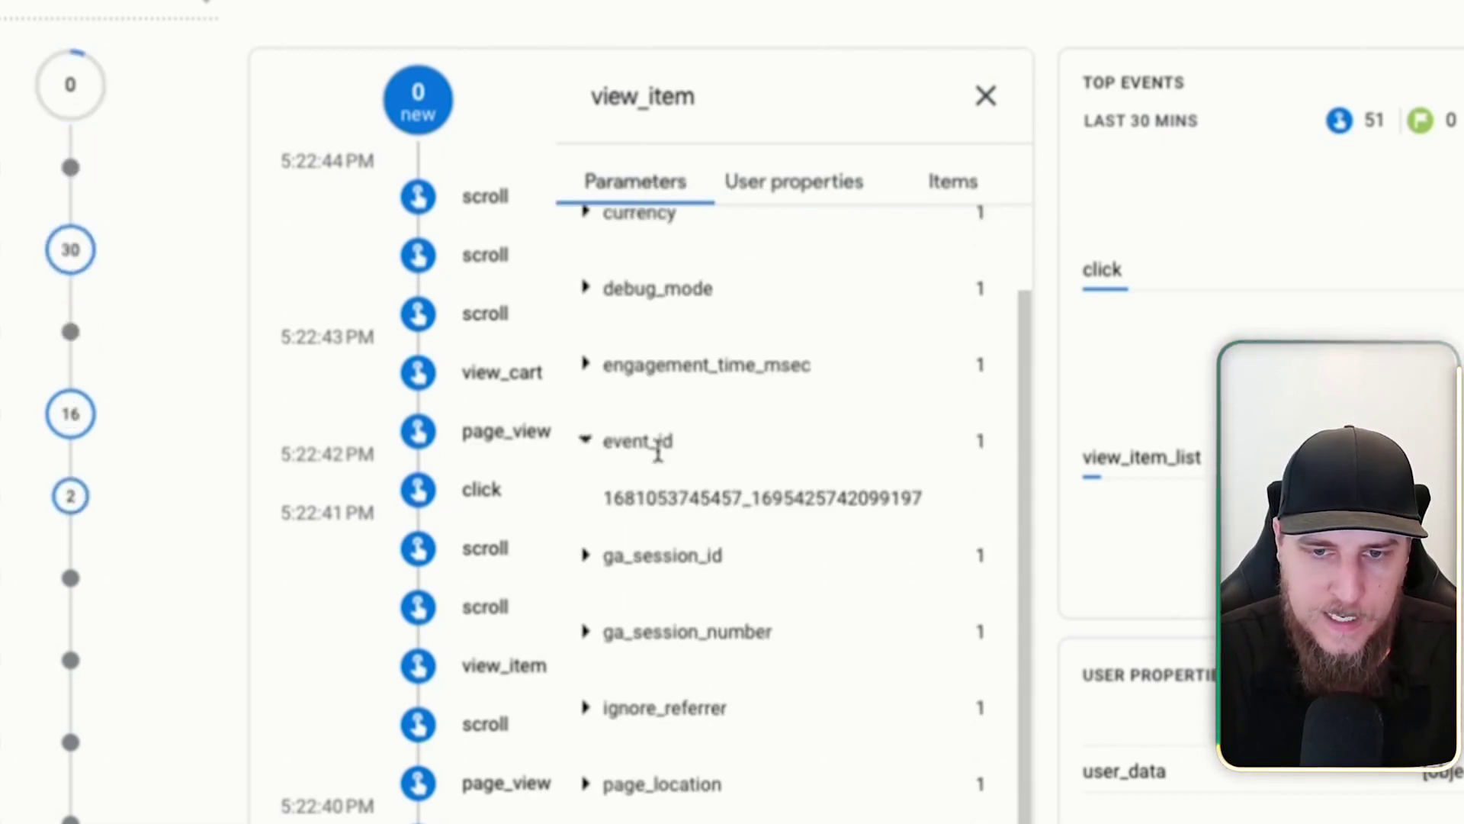
pyautogui.click(652, 442)
pyautogui.scroll(2, 650, 386)
pyautogui.click(688, 255)
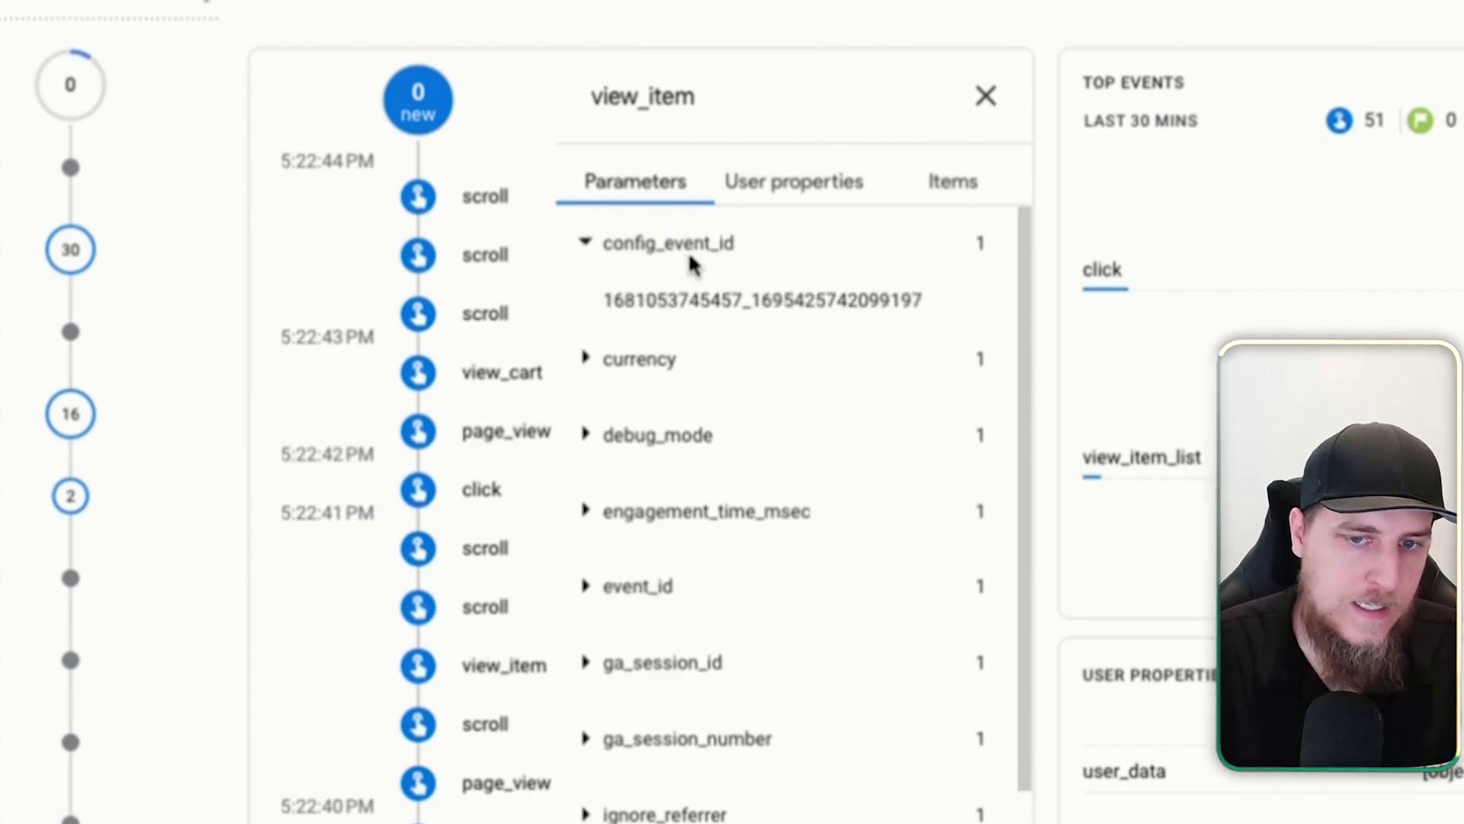
pyautogui.click(686, 254)
pyautogui.click(671, 547)
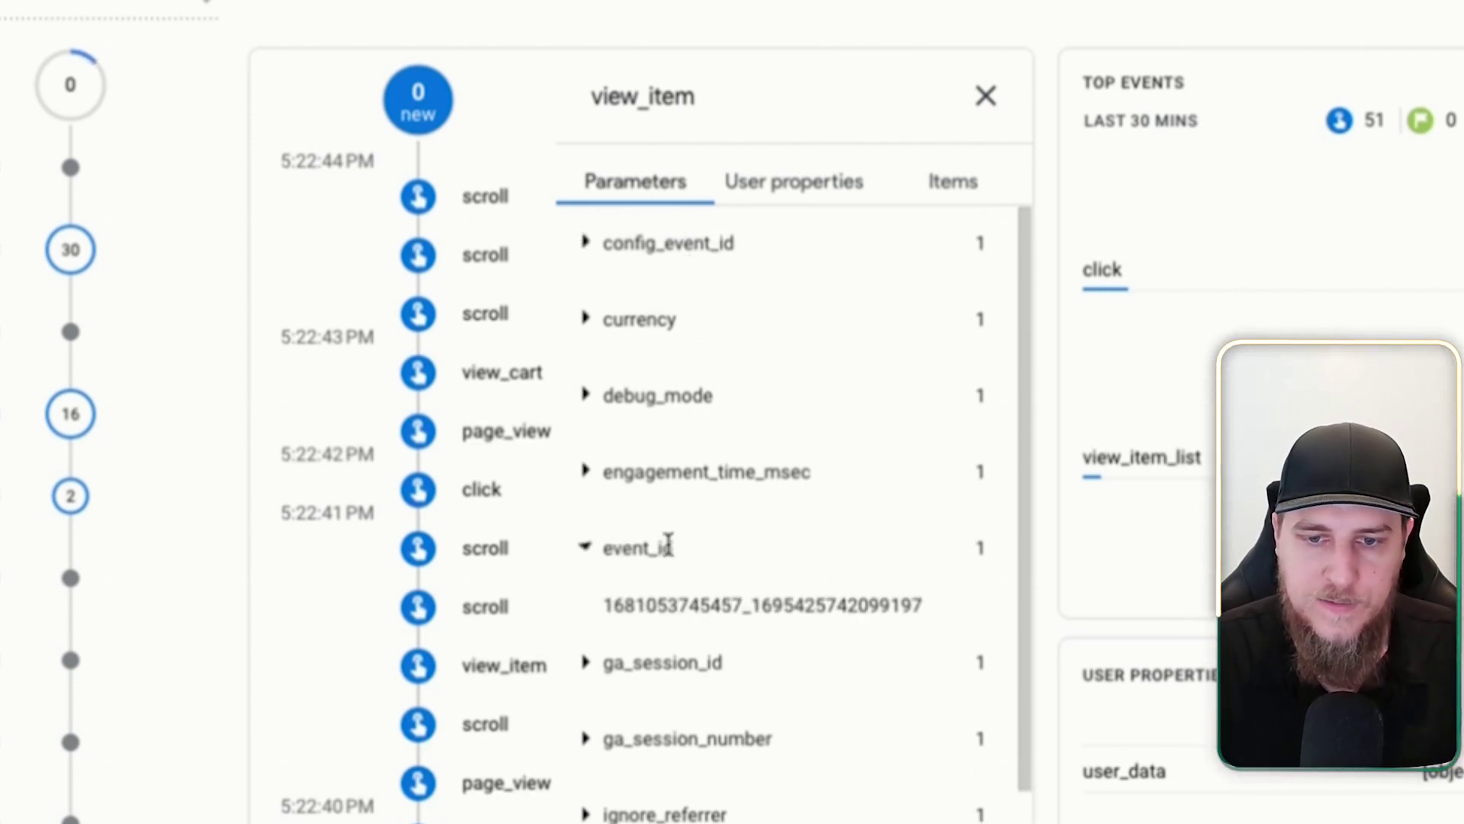
pyautogui.click(705, 256)
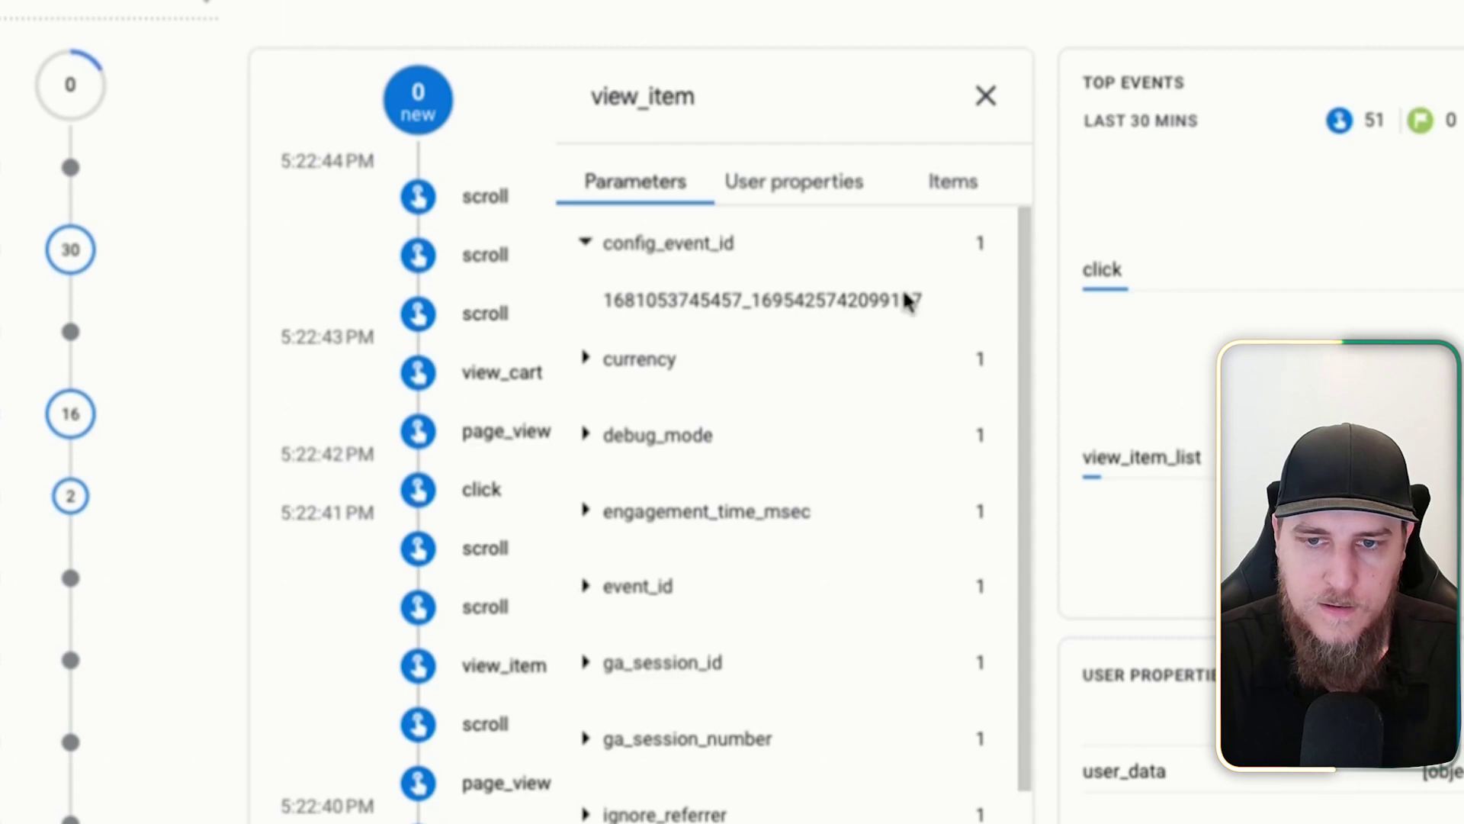
pyautogui.click(664, 239)
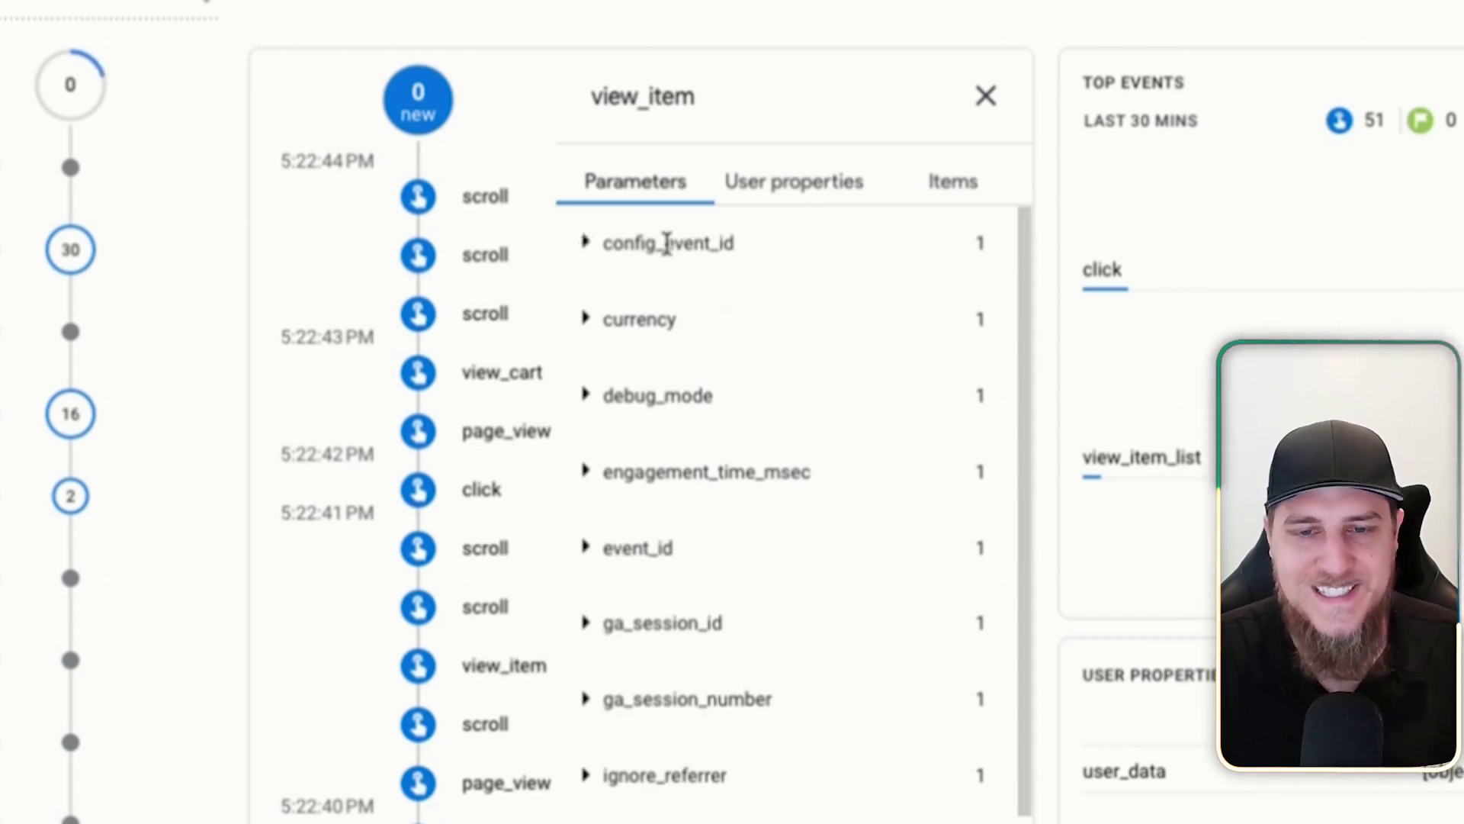
pyautogui.scroll(-1, 670, 400)
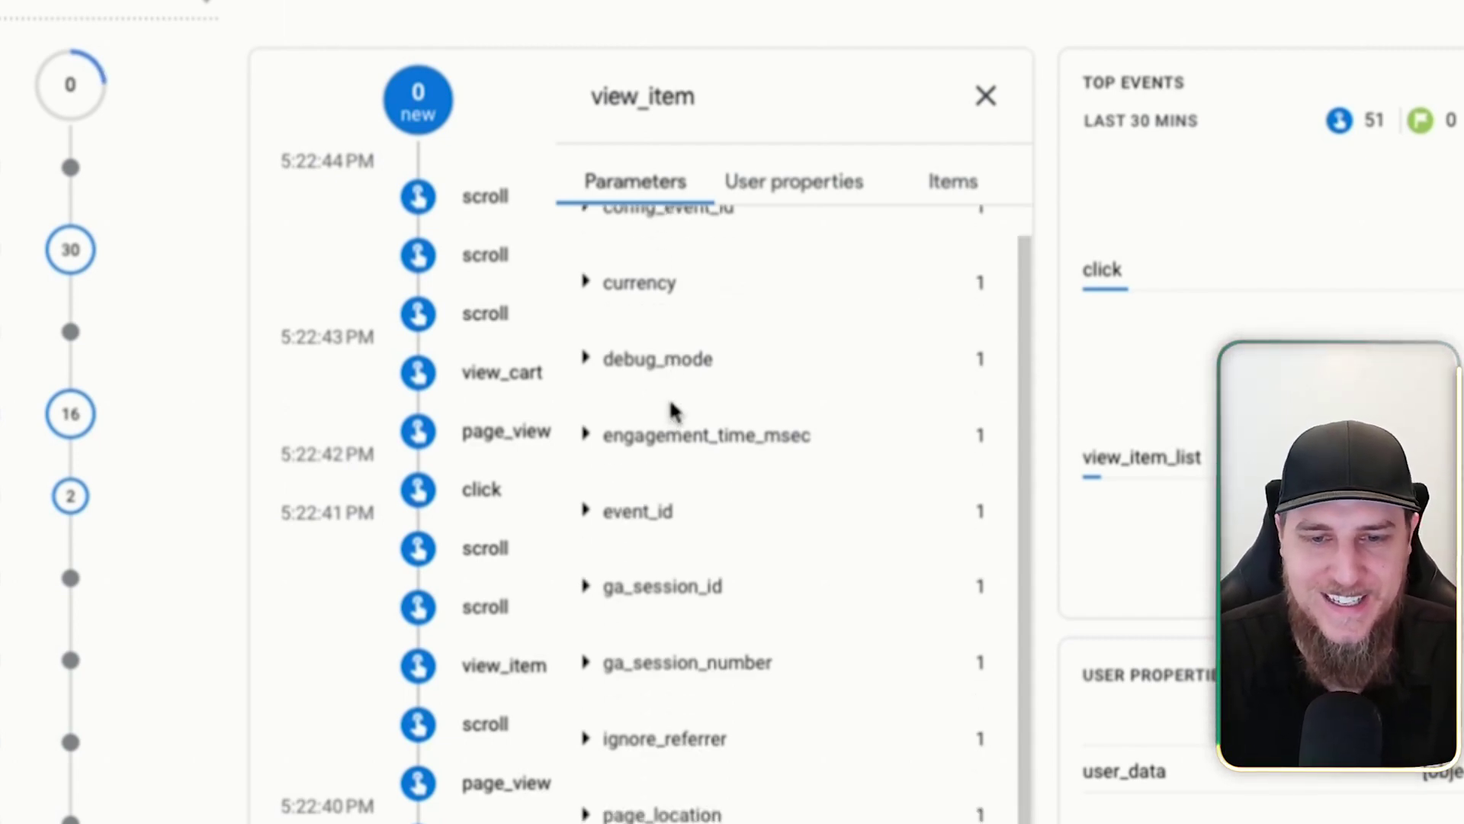
pyautogui.scroll(1, 669, 397)
pyautogui.scroll(-1, 503, 359)
pyautogui.scroll(2, 496, 404)
# Step: Close the event details and compare the event_id of the earlier view_item event with that of the add_to_cart event
pyautogui.press('Escape')
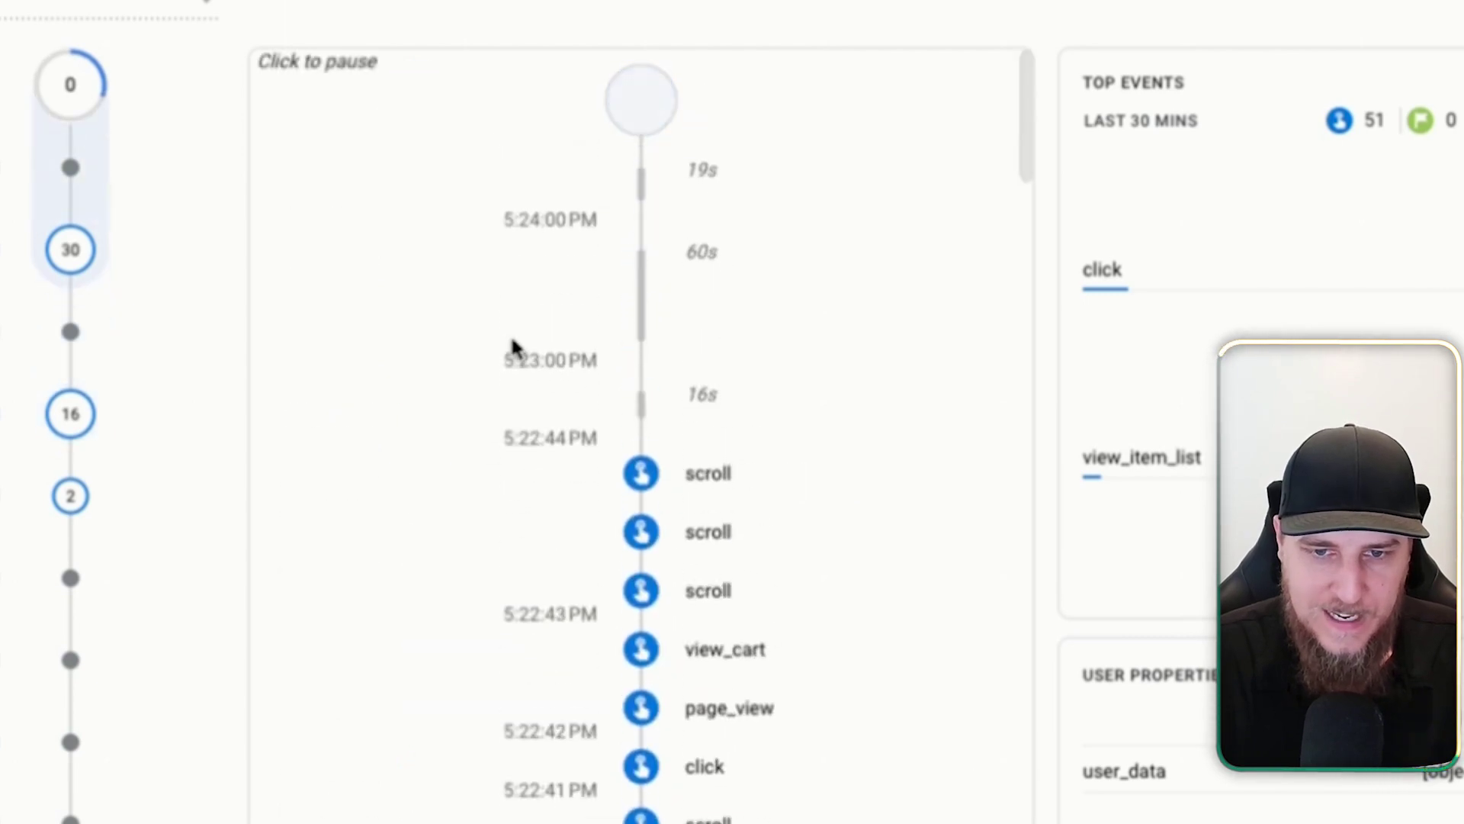
pyautogui.scroll(-4, 823, 526)
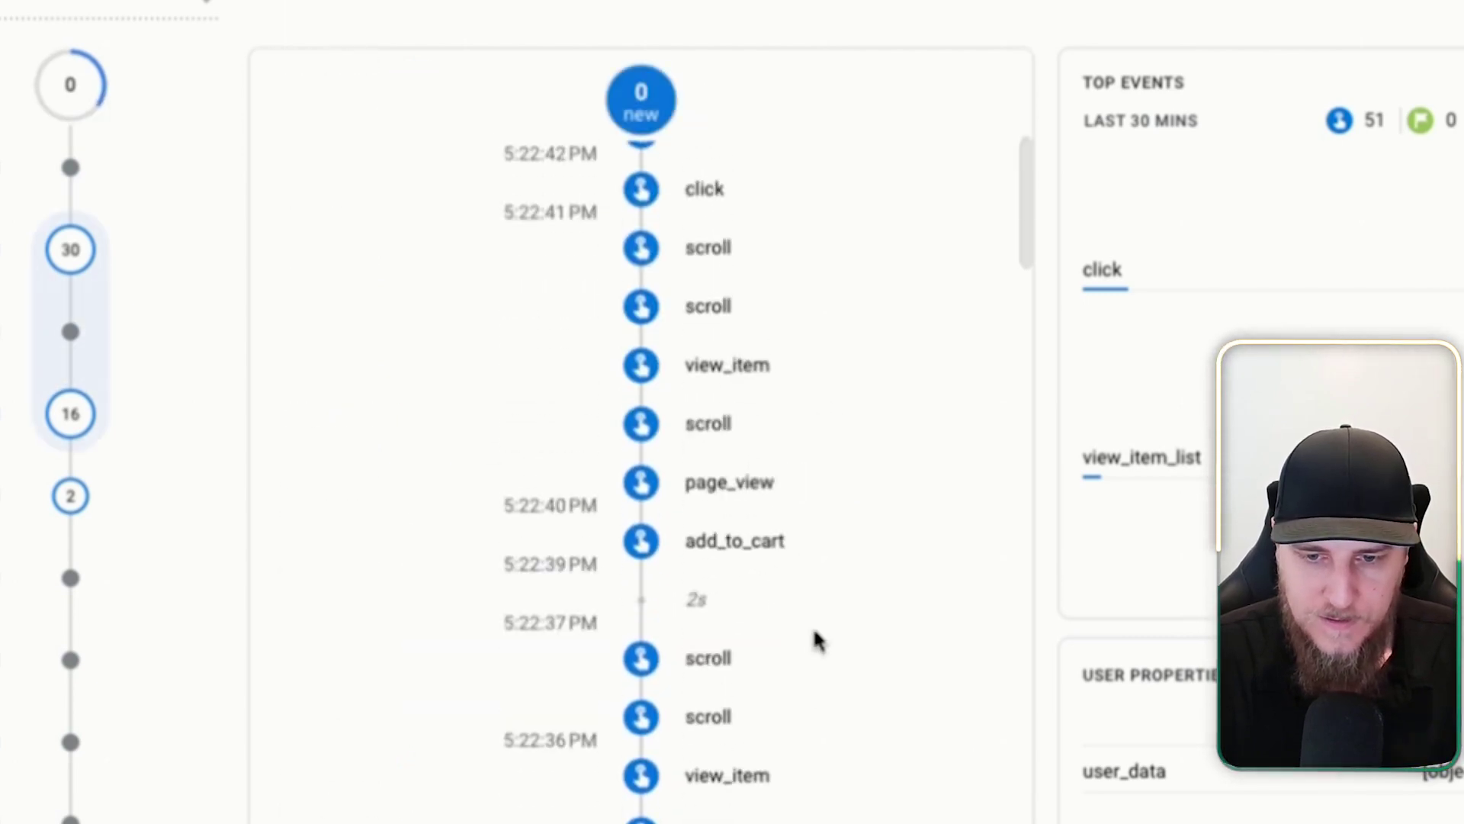
pyautogui.click(760, 546)
pyautogui.click(496, 775)
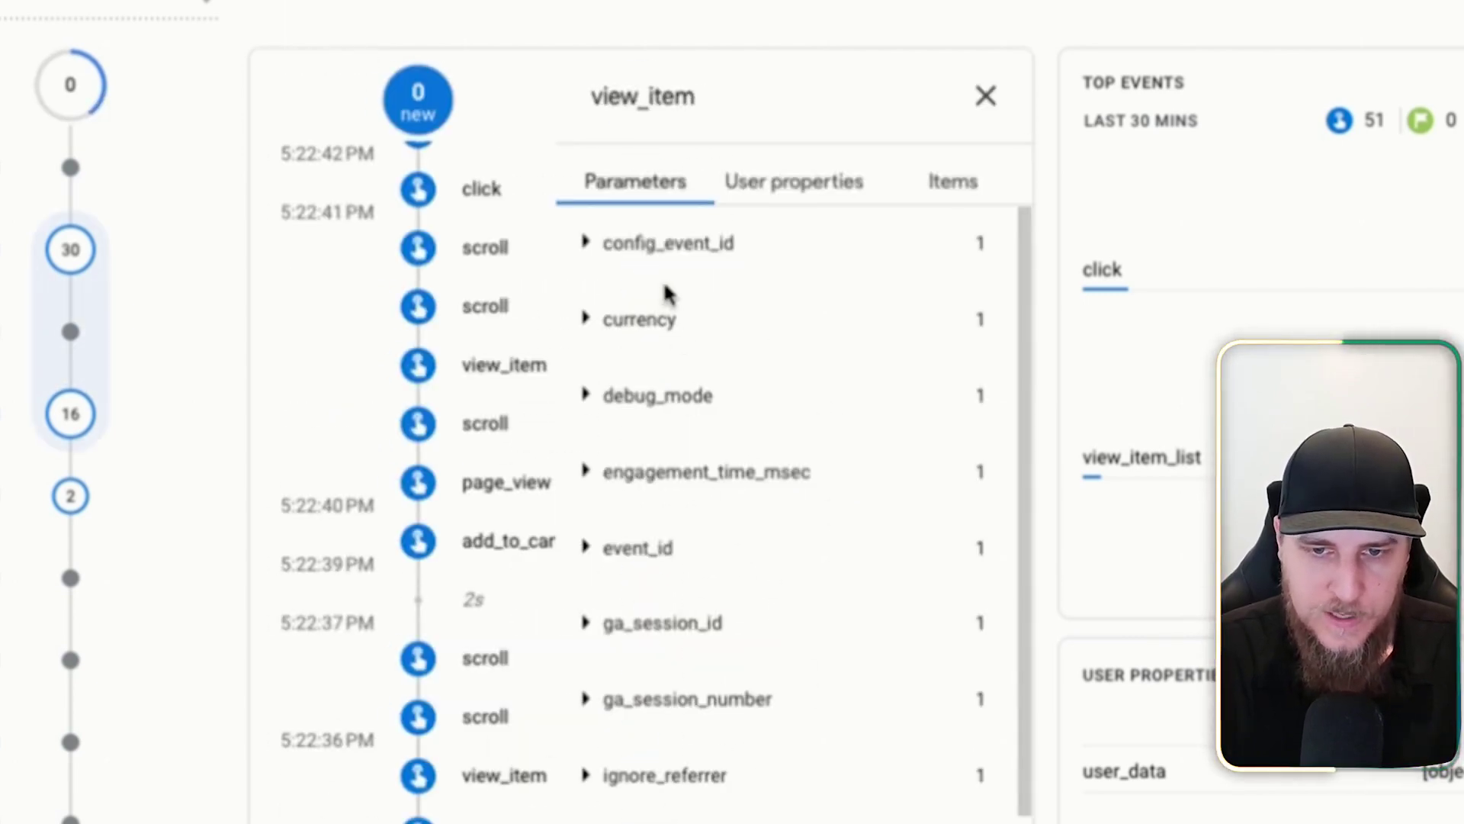
pyautogui.click(690, 547)
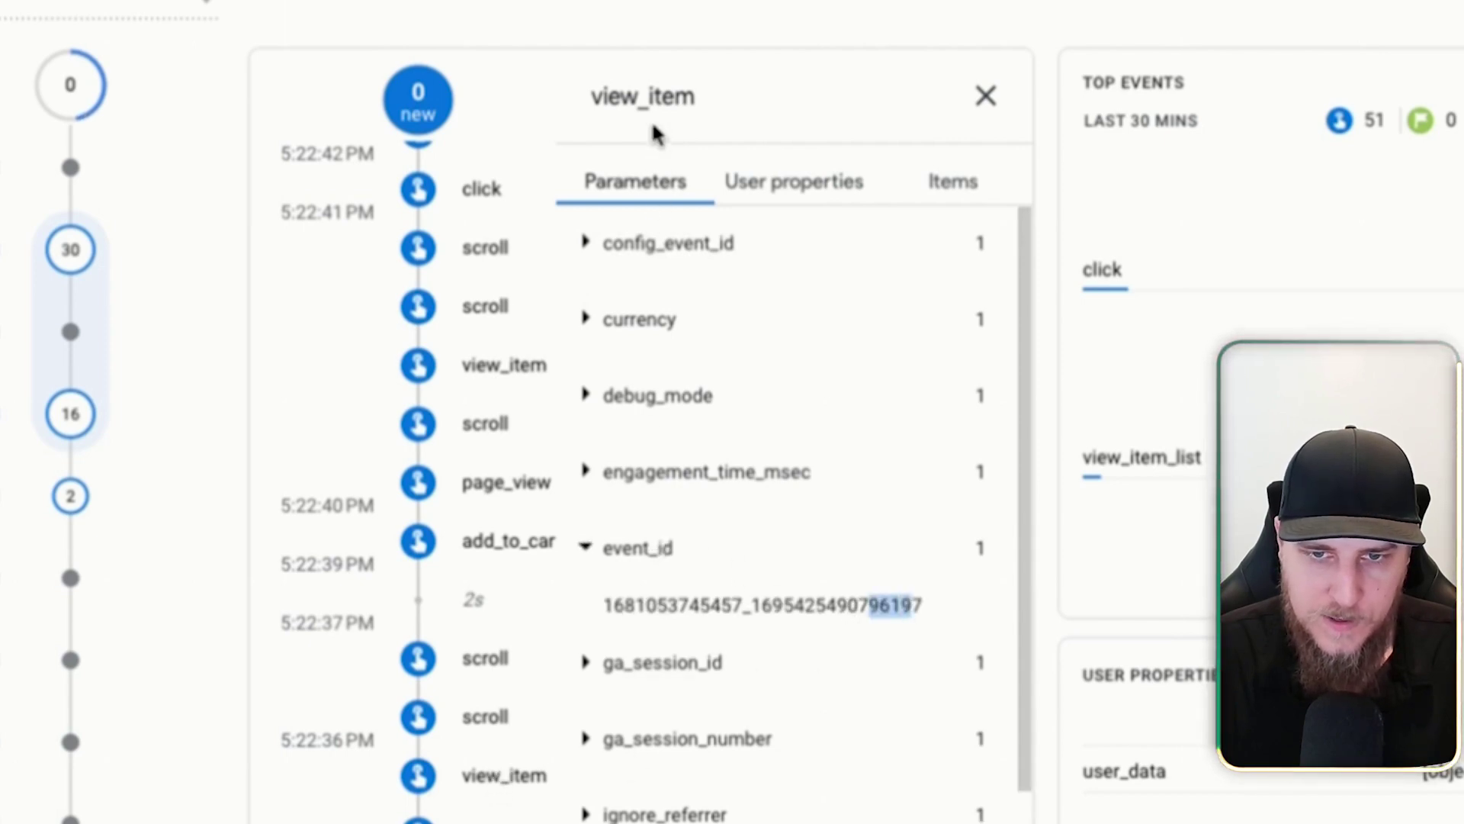
pyautogui.click(511, 555)
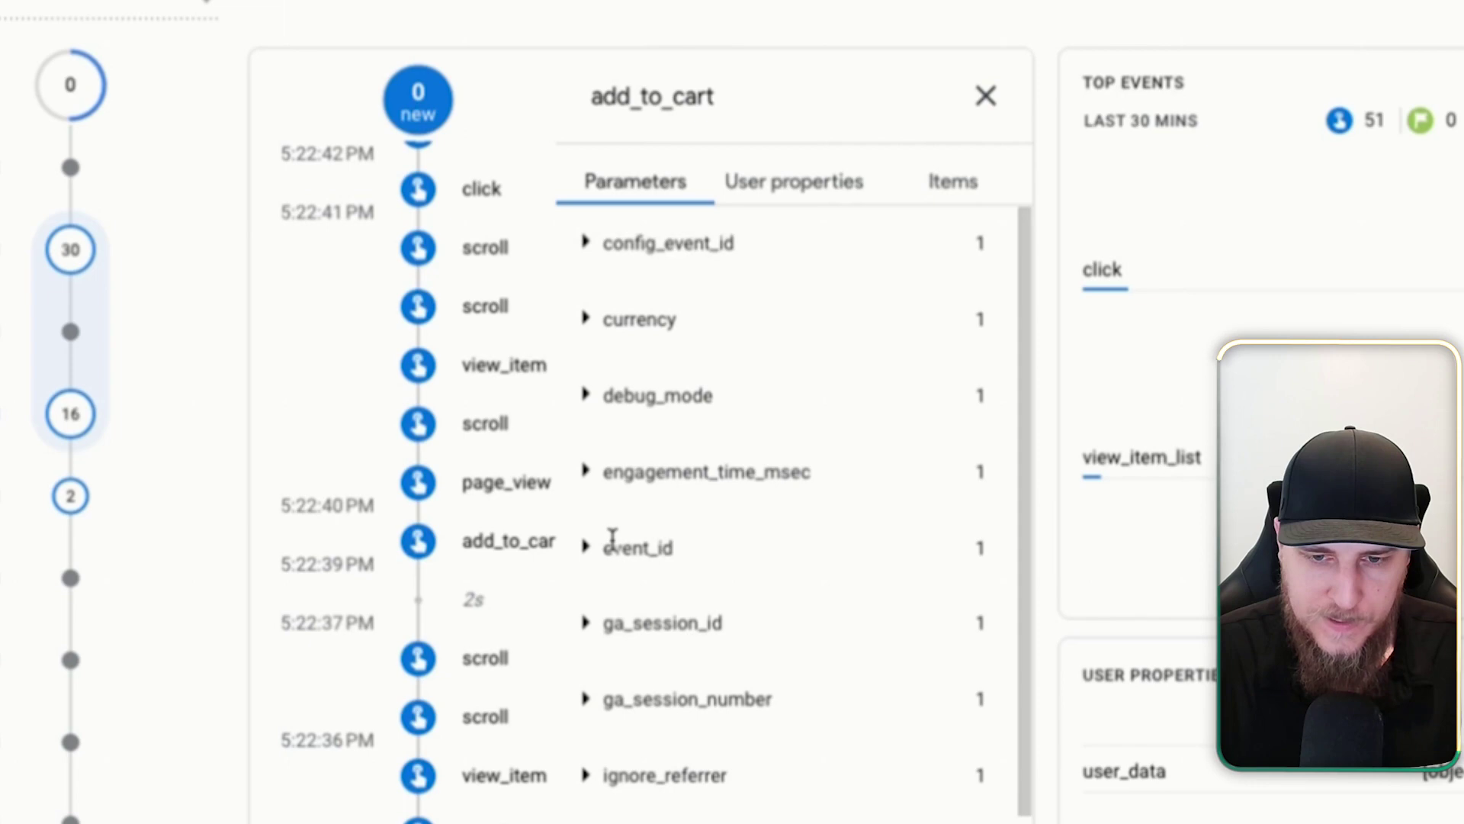
pyautogui.moveTo(872, 606); pyautogui.dragTo(927, 603)
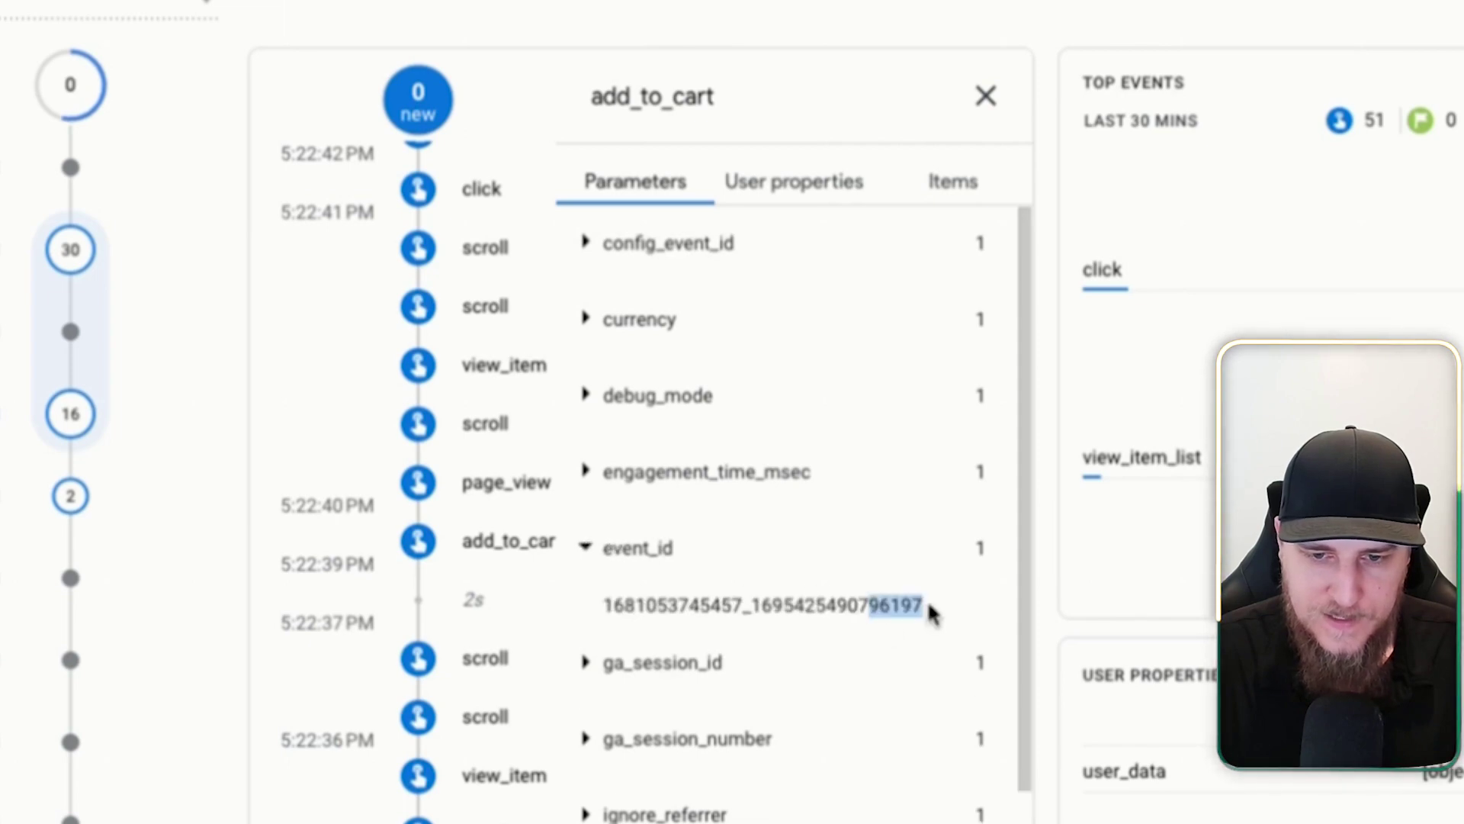
pyautogui.click(914, 636)
pyautogui.scroll(-1, 711, 521)
pyautogui.scroll(1, 711, 521)
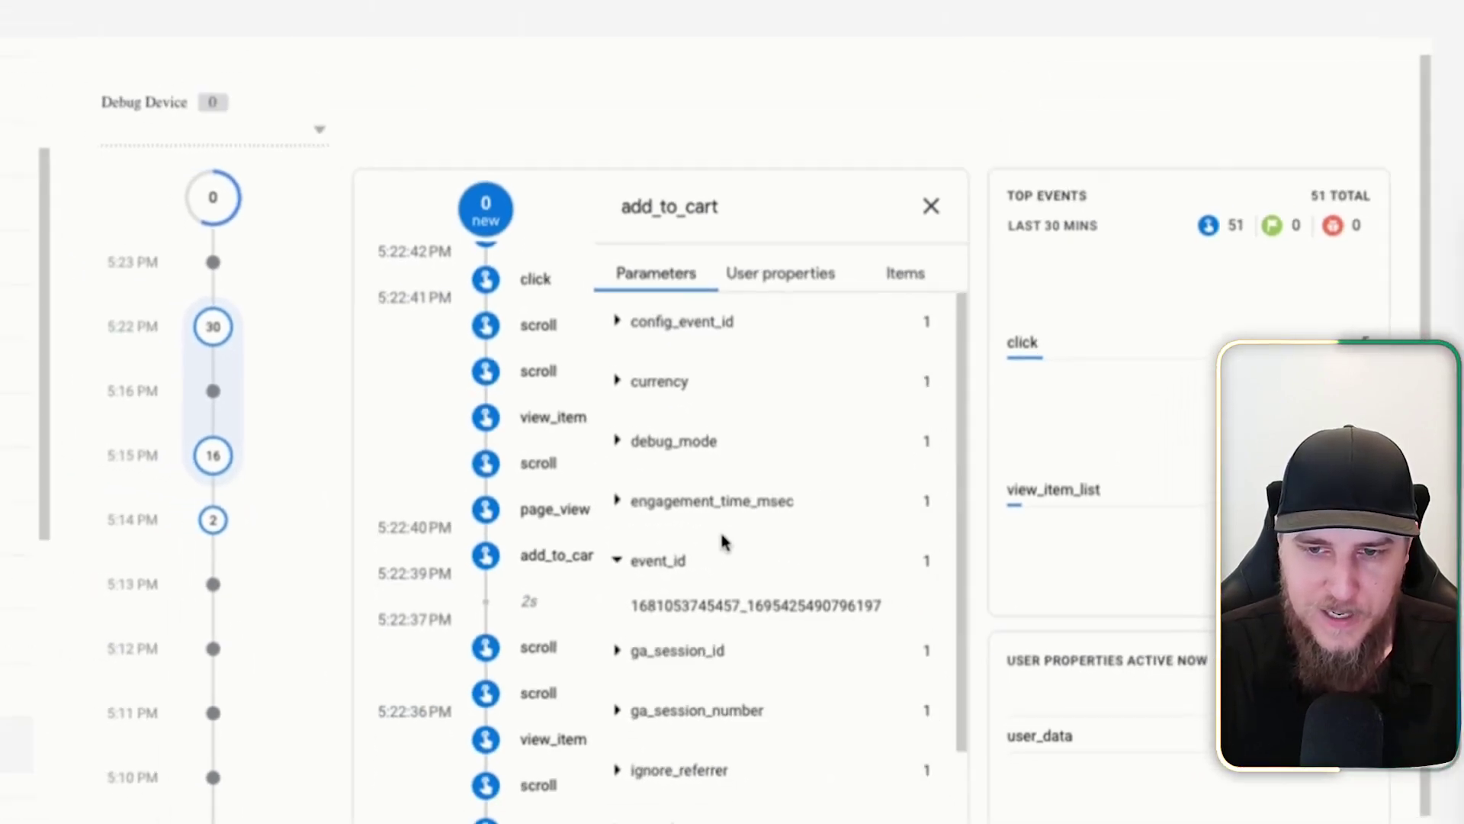
# Step: In Google Tag Manager, review the GA4 - config tag's config_event_id parameter and shared event settings, and leave the tag without changes
pyautogui.click(323, 70)
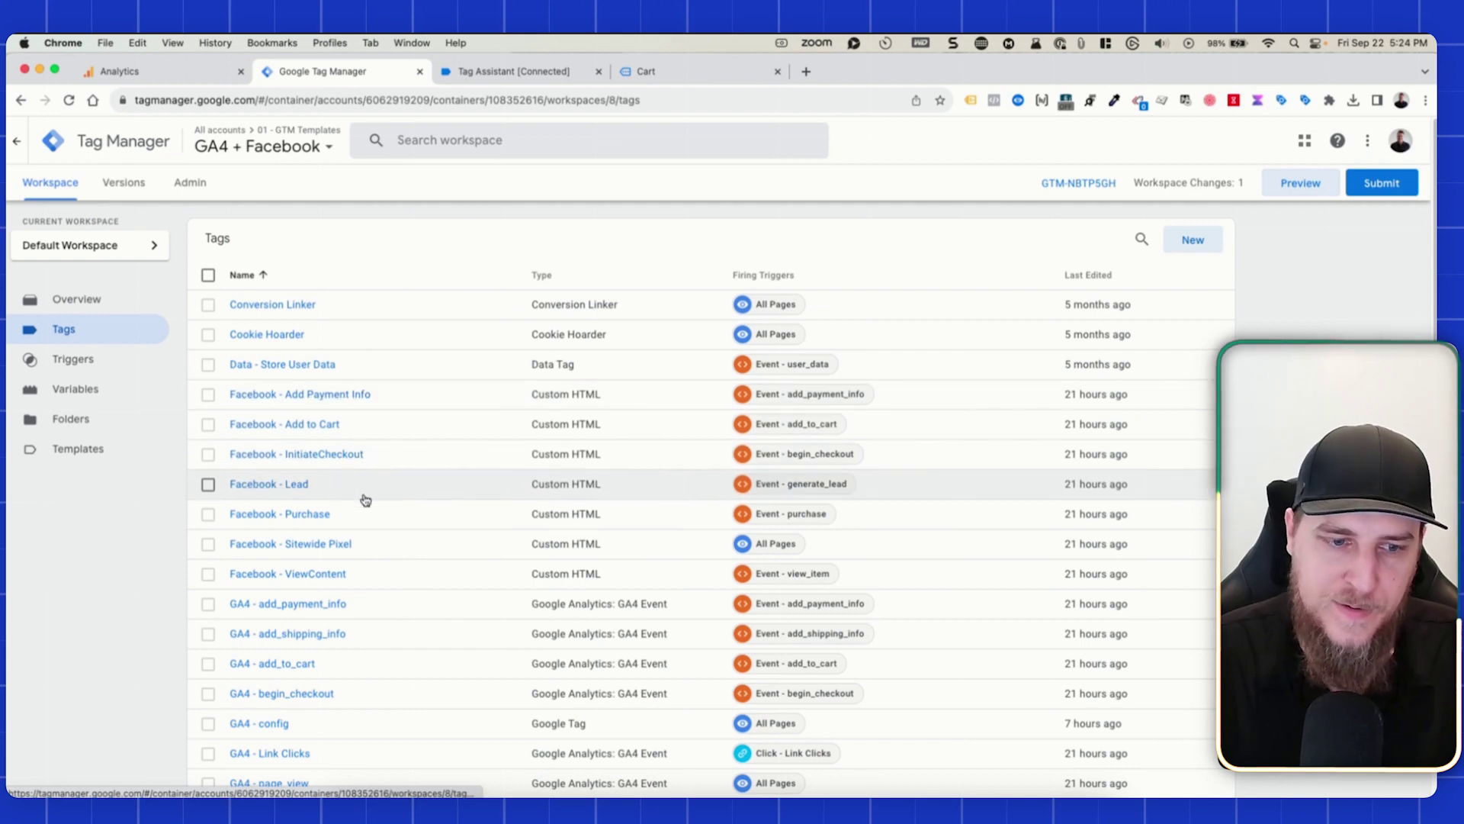
pyautogui.scroll(-2, 363, 497)
pyautogui.click(259, 636)
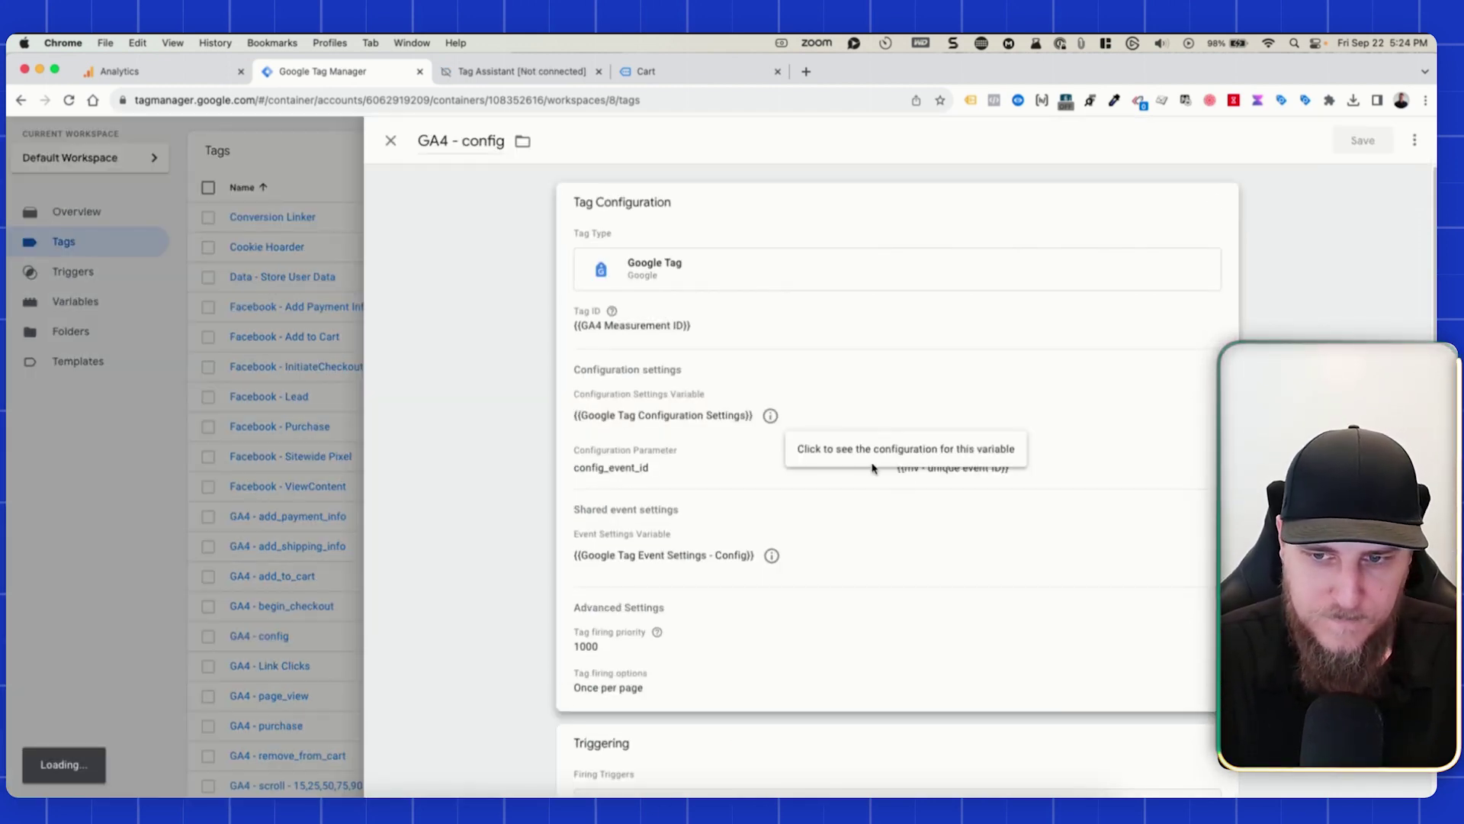
pyautogui.click(1008, 473)
pyautogui.scroll(-2, 876, 457)
pyautogui.scroll(-1, 938, 610)
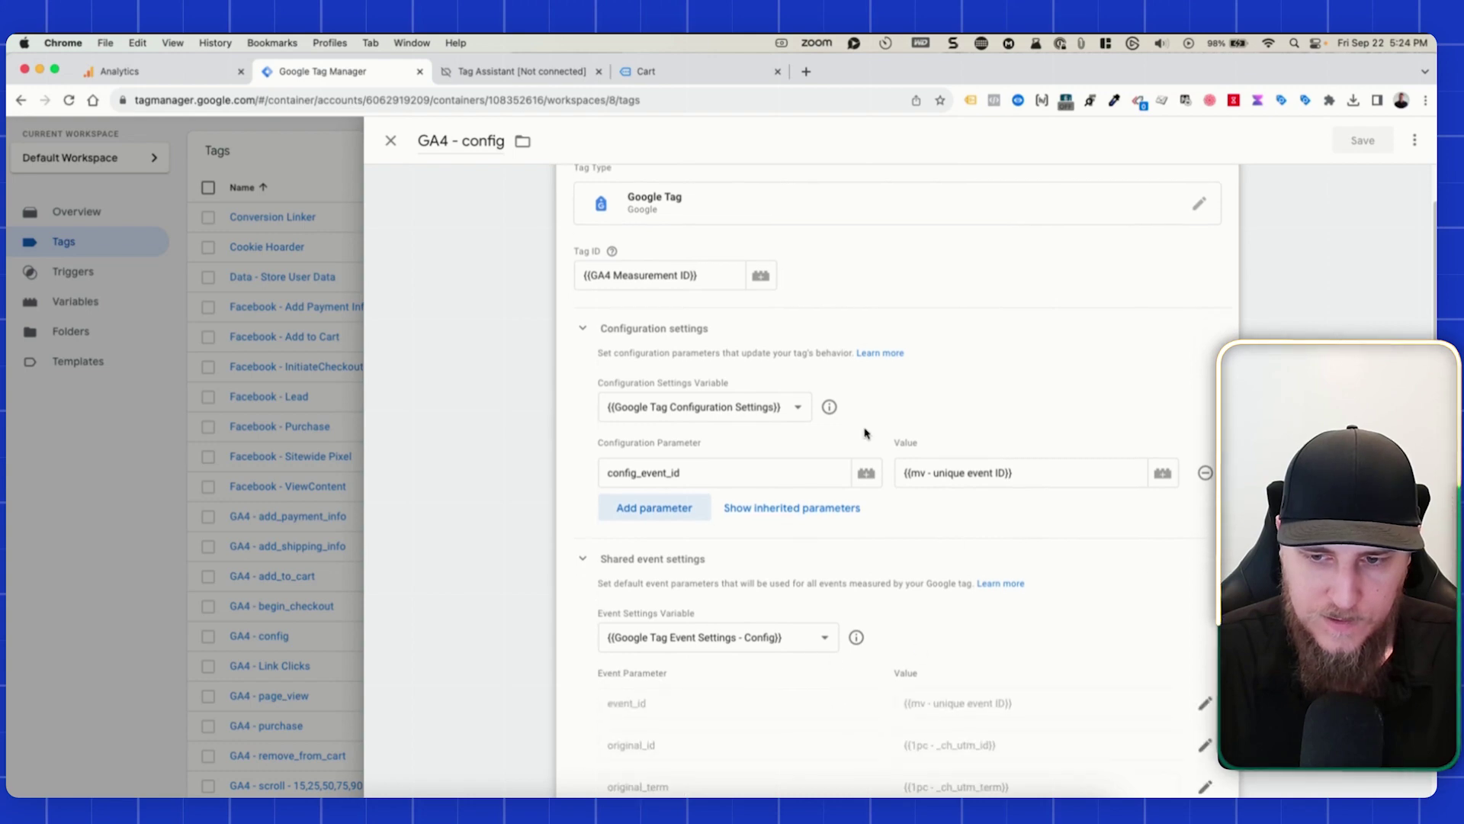
pyautogui.scroll(-2, 648, 411)
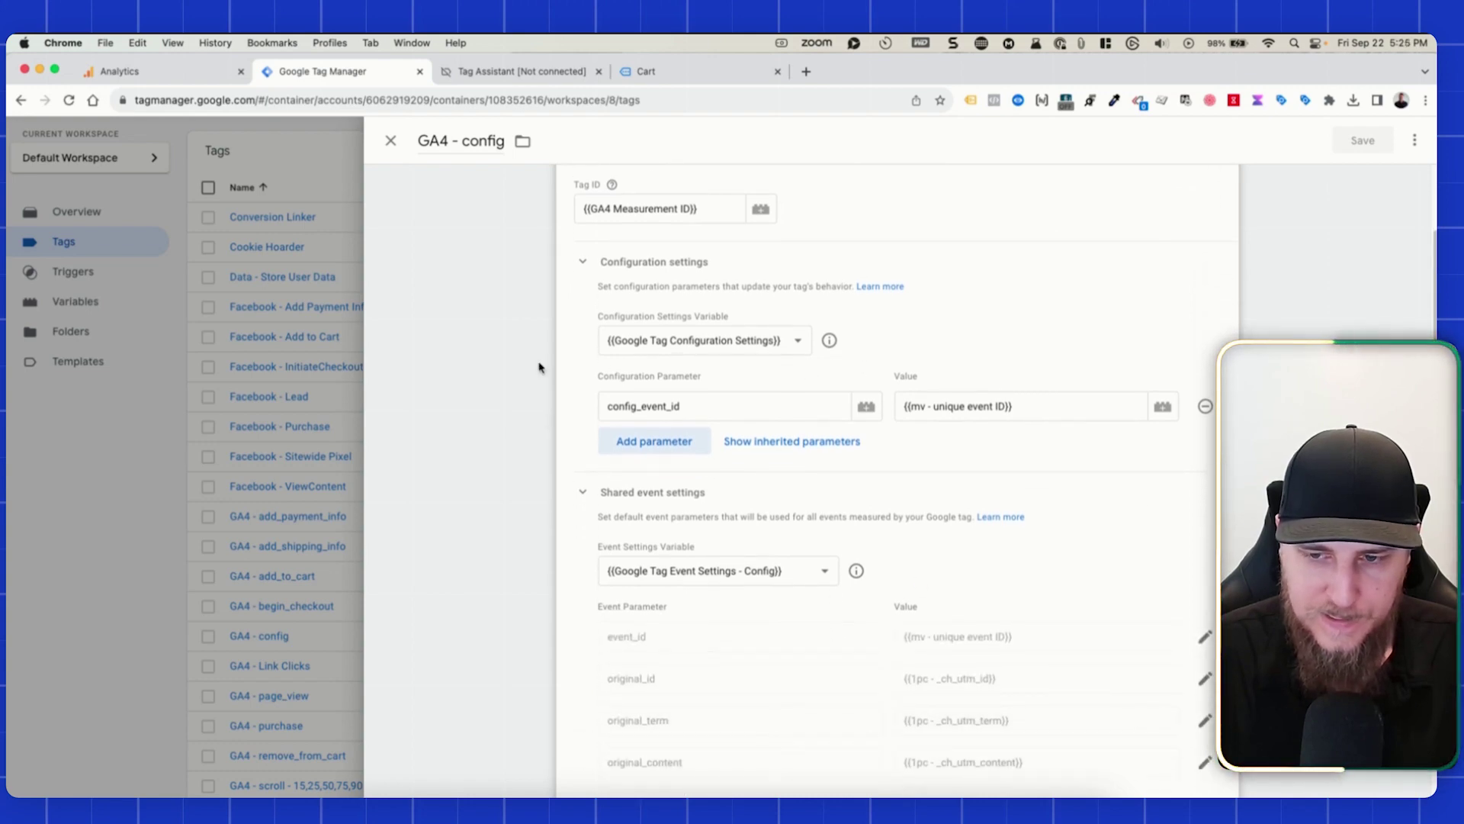
pyautogui.click(390, 141)
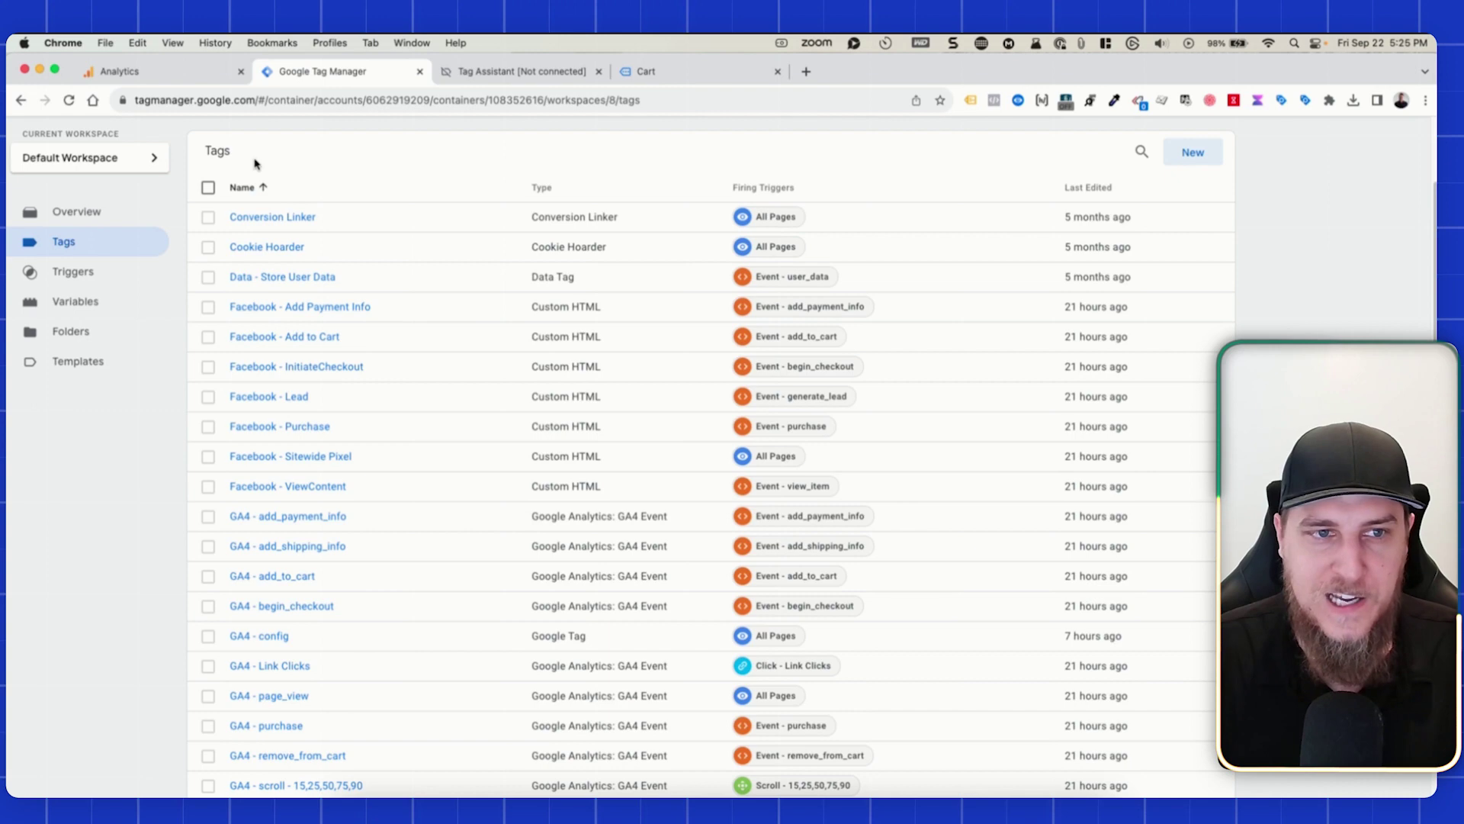
# Step: Return to Tag Assistant and look back over the variables of the view_item event up to its API call
pyautogui.click(488, 71)
pyautogui.scroll(10, 491, 317)
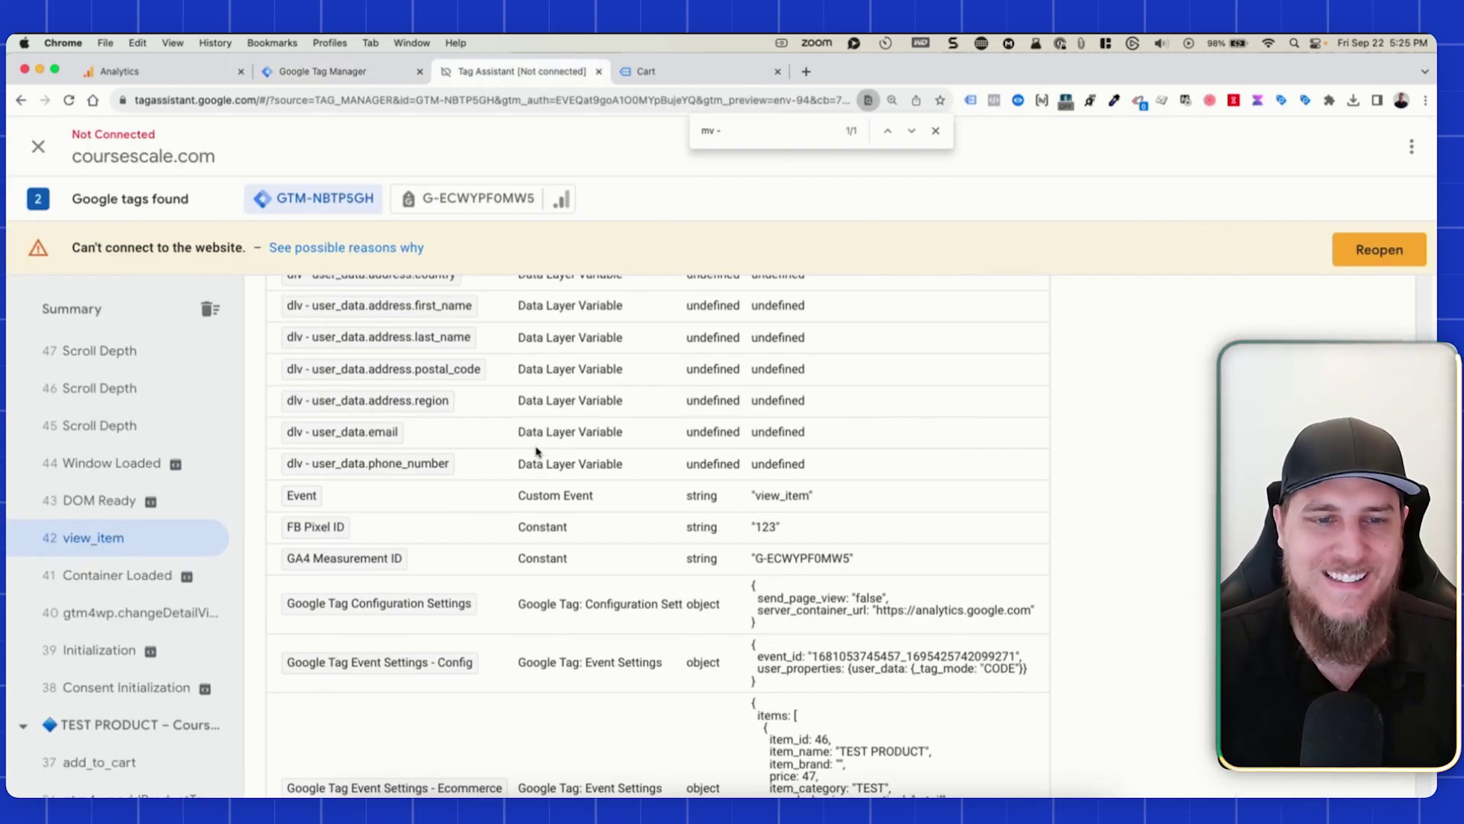
pyautogui.scroll(5, 528, 433)
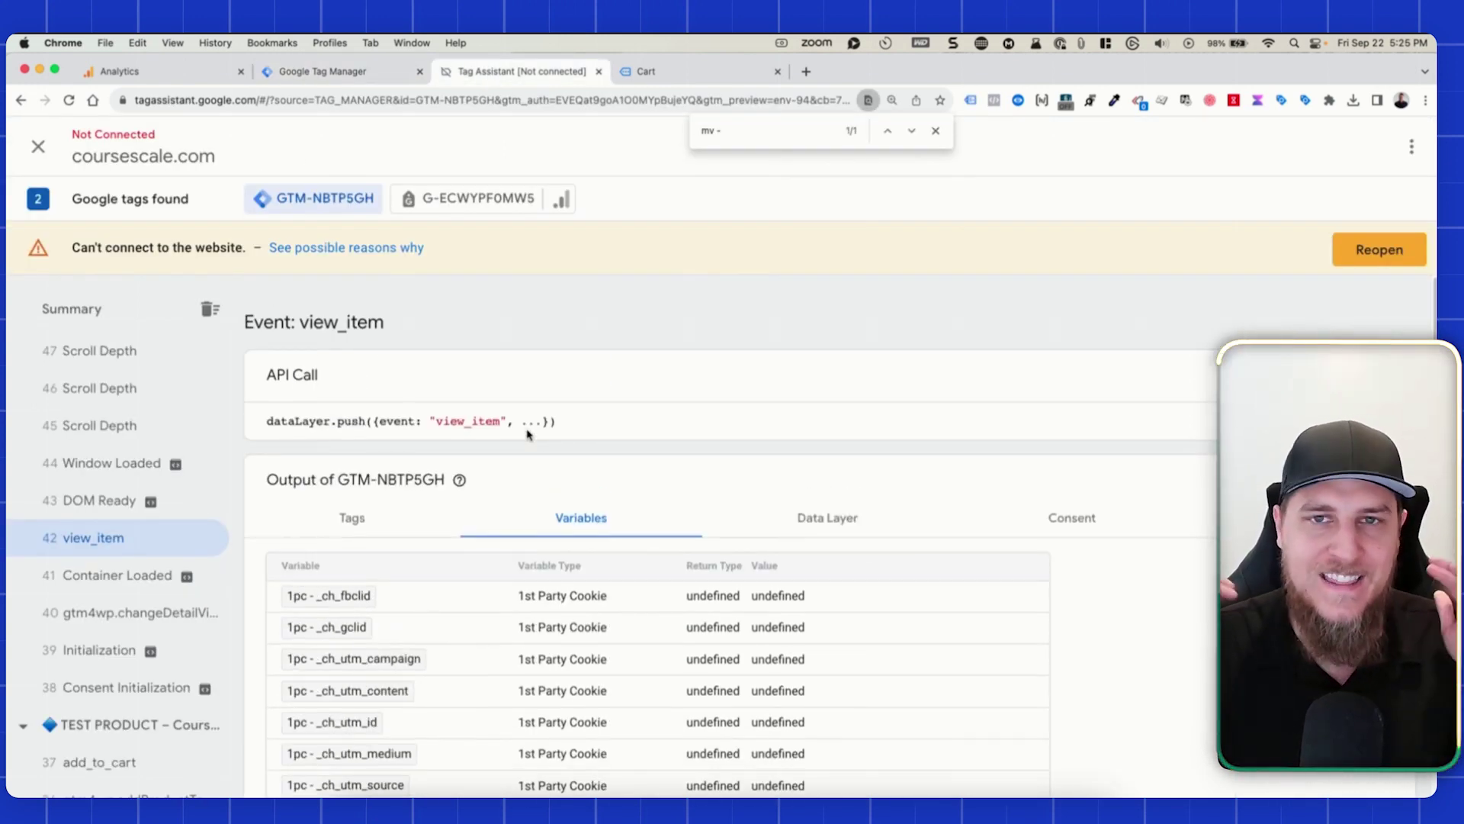